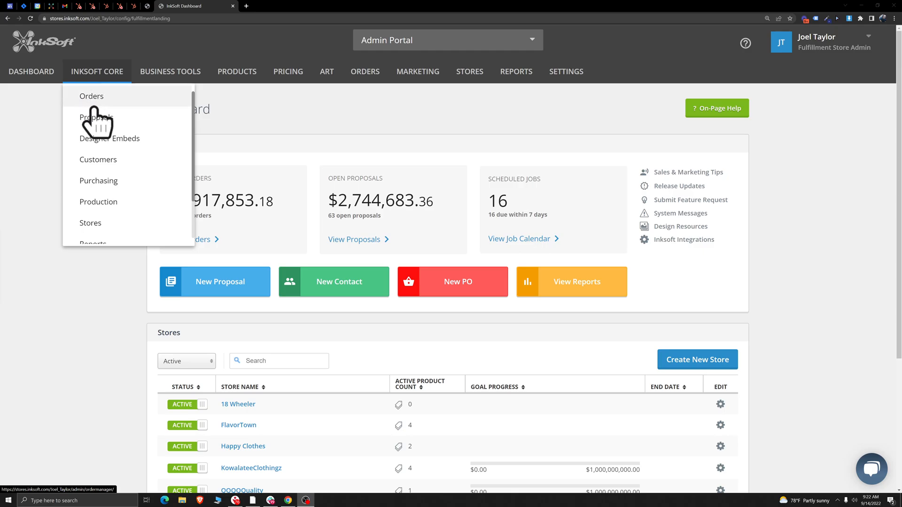
Step: Open the InkSoft Core Proposals manager in a separate browser tab and start creating a new proposal
right_click(97, 121)
click(121, 125)
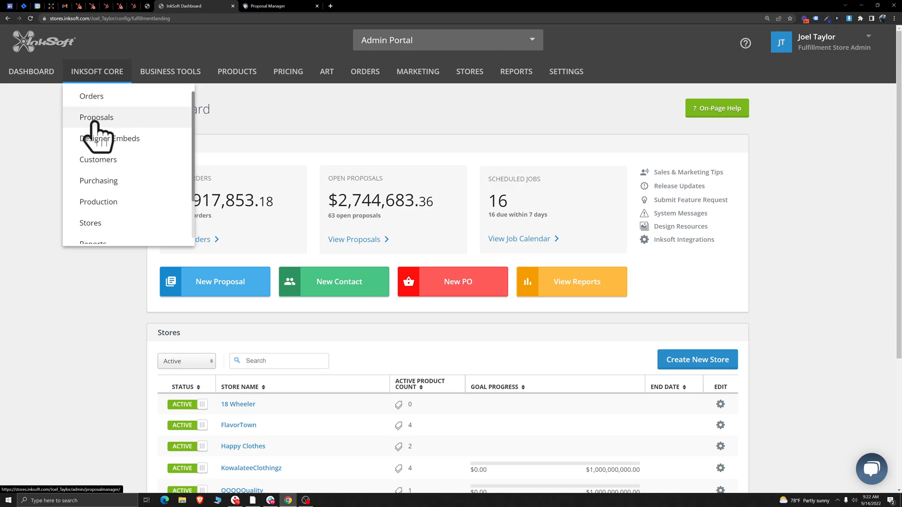
click(267, 6)
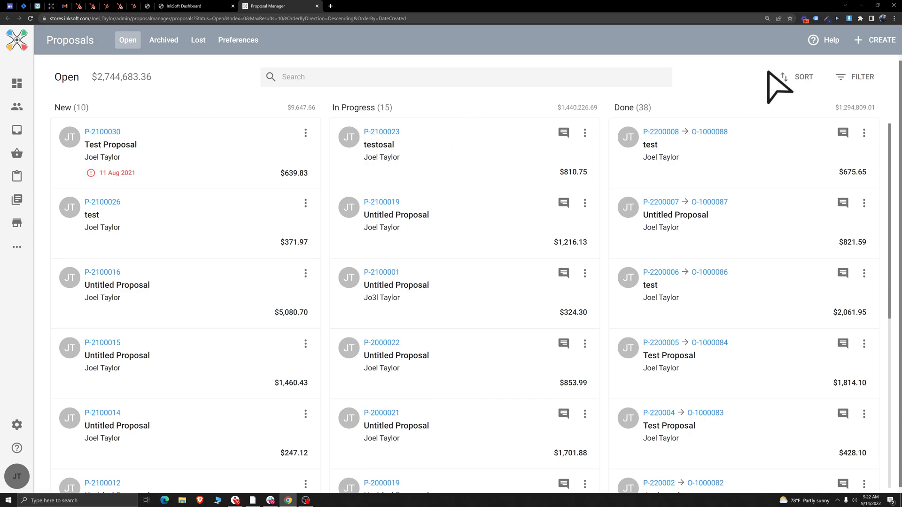
click(882, 42)
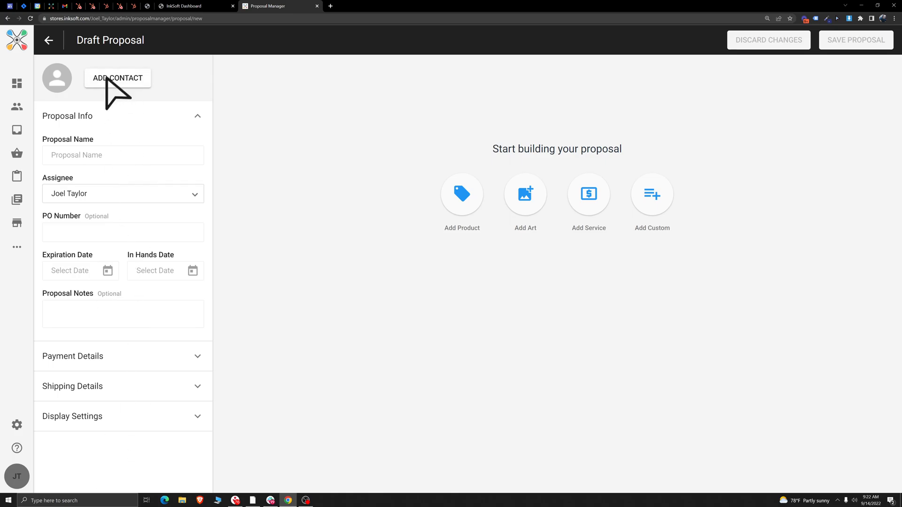
Step: Find the existing contact by first name and add the first matching record to the draft proposal
click(109, 80)
click(415, 246)
text(Joel)
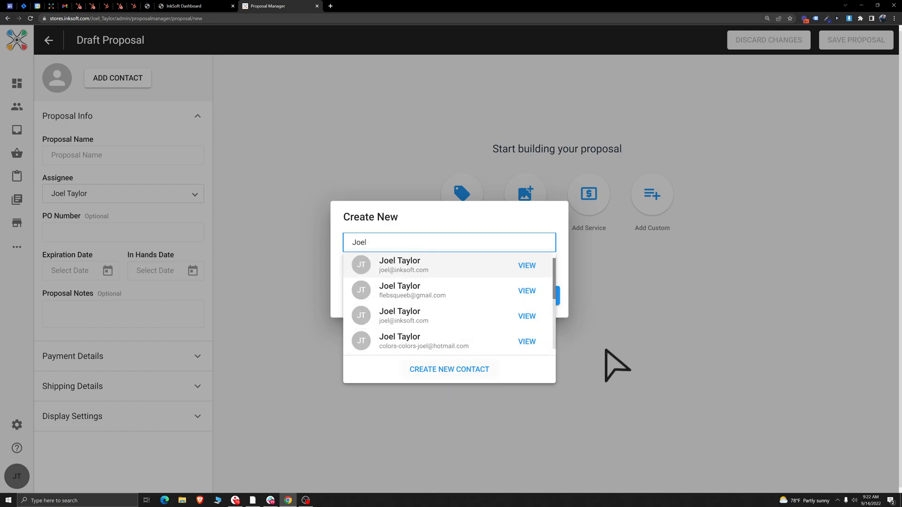
click(593, 360)
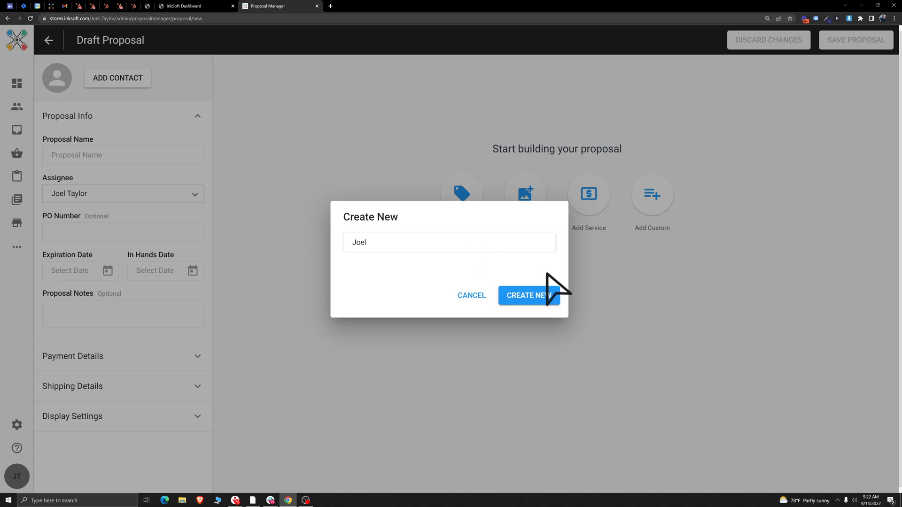
click(394, 243)
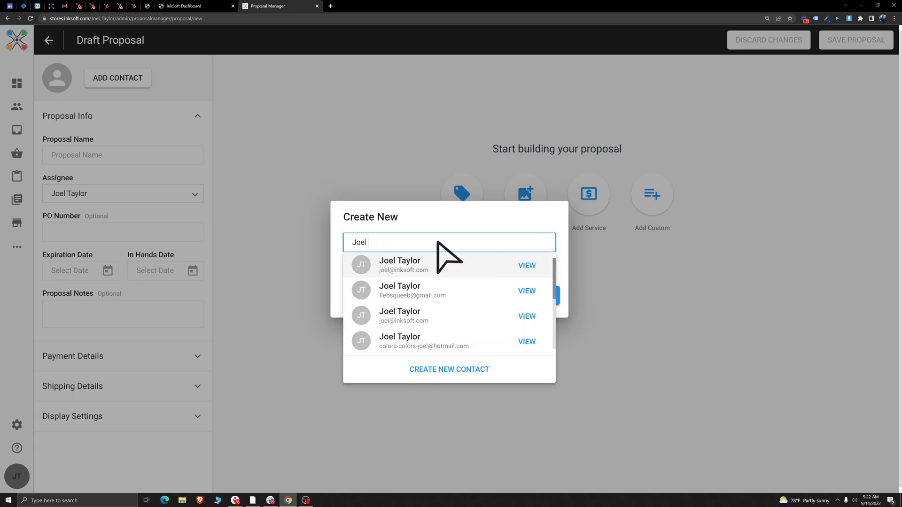
click(422, 262)
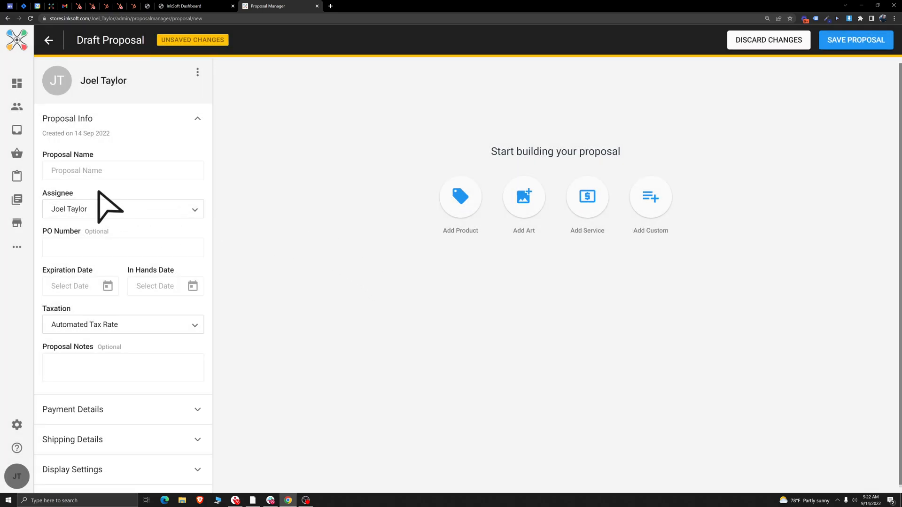
Step: Name the draft proposal "Test Proposal"
click(119, 171)
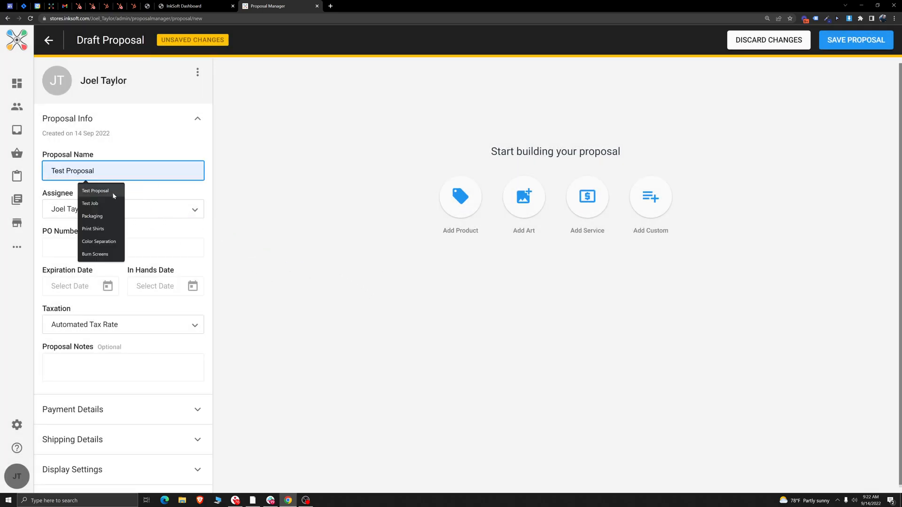
click(112, 193)
drag(100, 171, 24, 176)
click(279, 175)
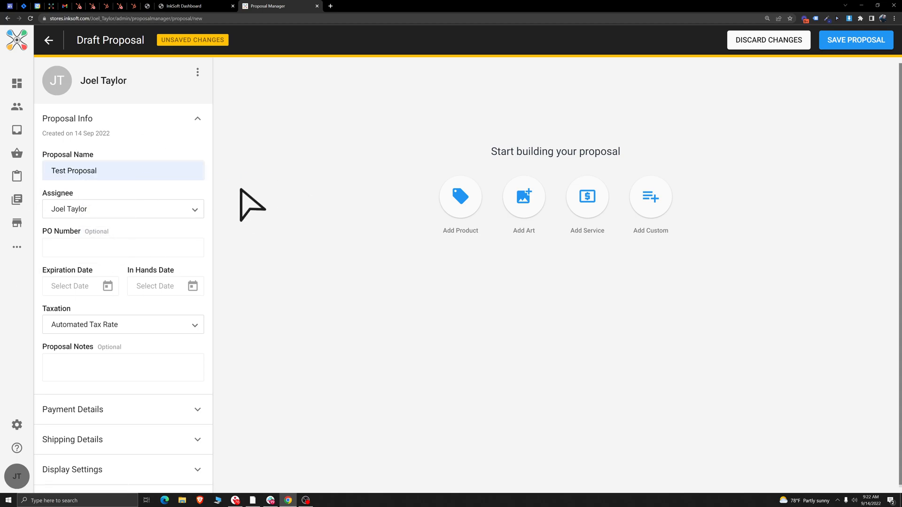
Step: Review the available assignees, the optional PO number field and the date fields in the proposal info
drag(41, 193, 92, 192)
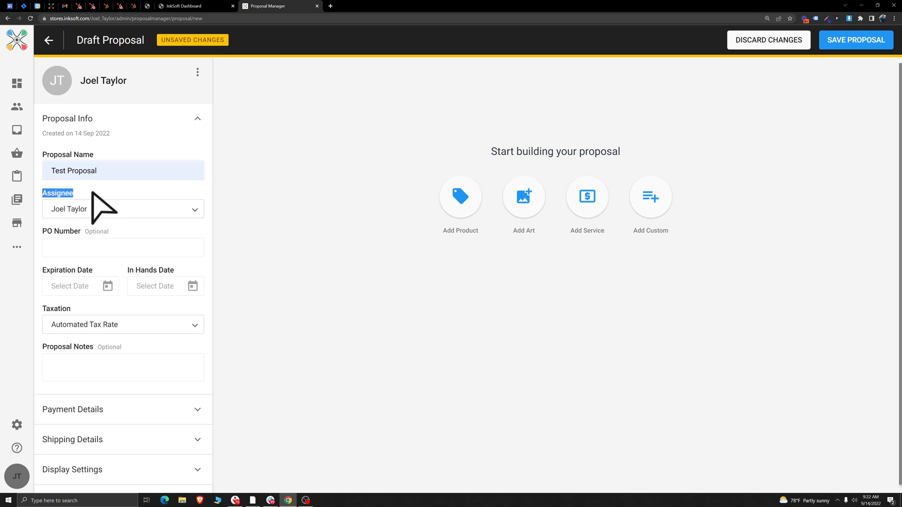
click(152, 209)
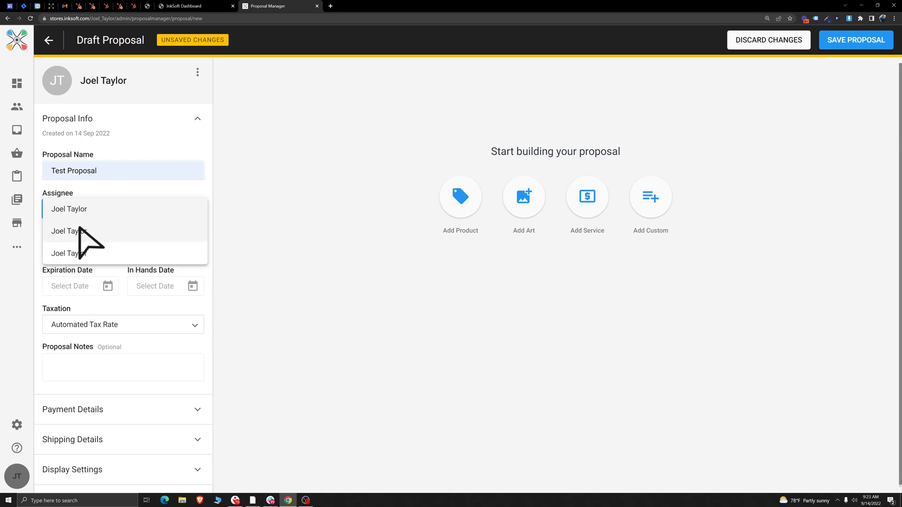
click(73, 203)
click(80, 247)
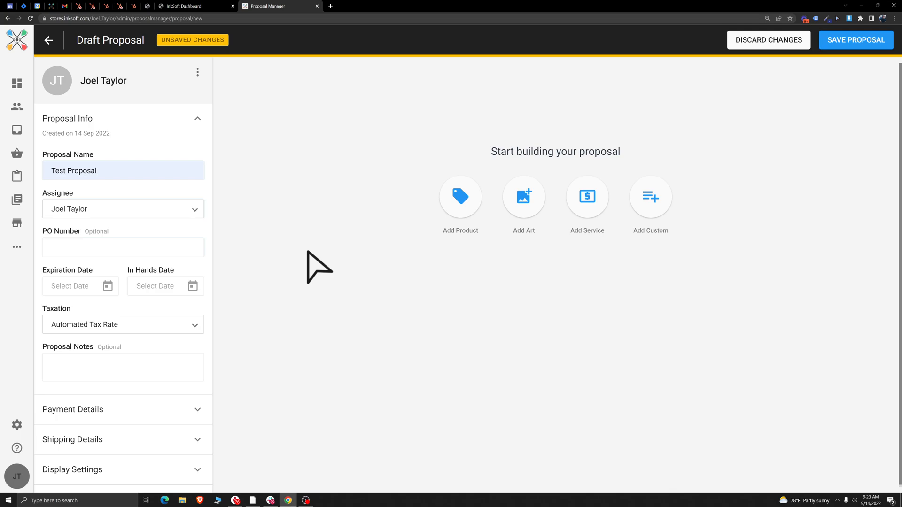
click(166, 250)
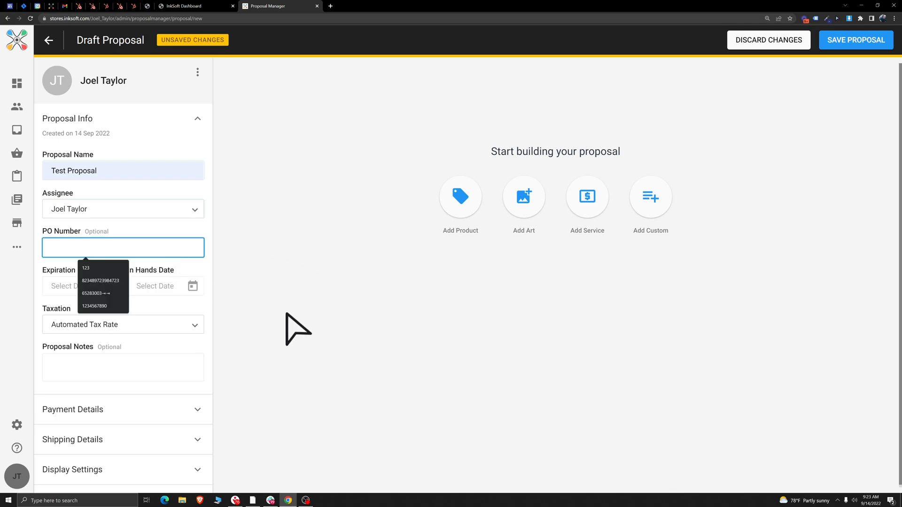
click(287, 313)
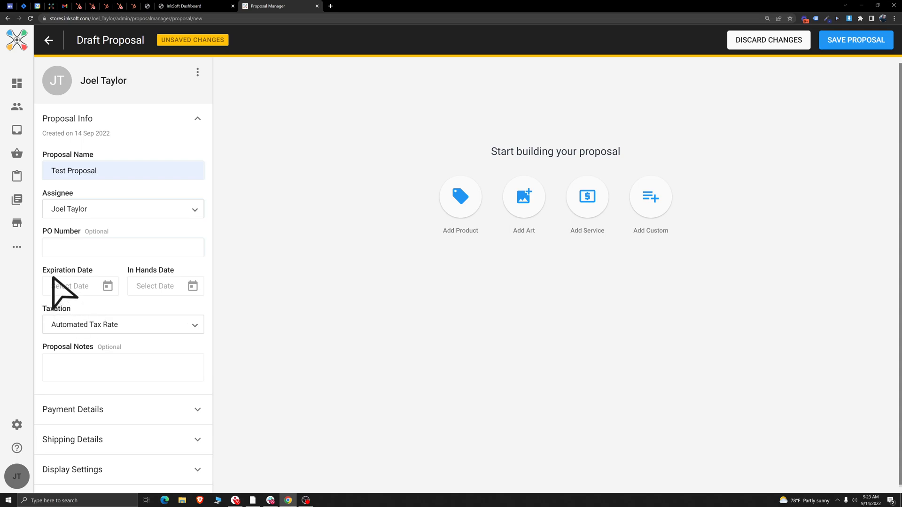
drag(43, 271, 186, 272)
double_click(89, 232)
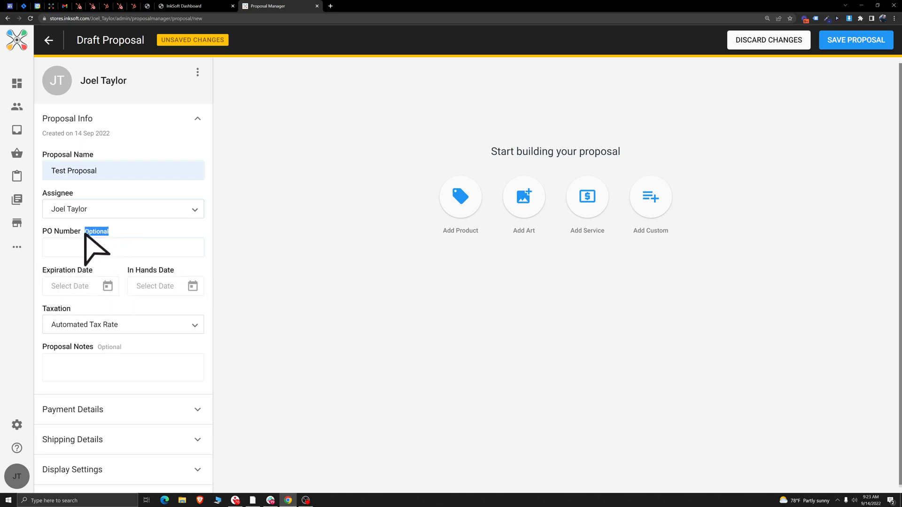
Step: Set the proposal's expiration date to 26 Sep 2022 and its in hands date to 30 Sep 2022
click(92, 287)
click(407, 316)
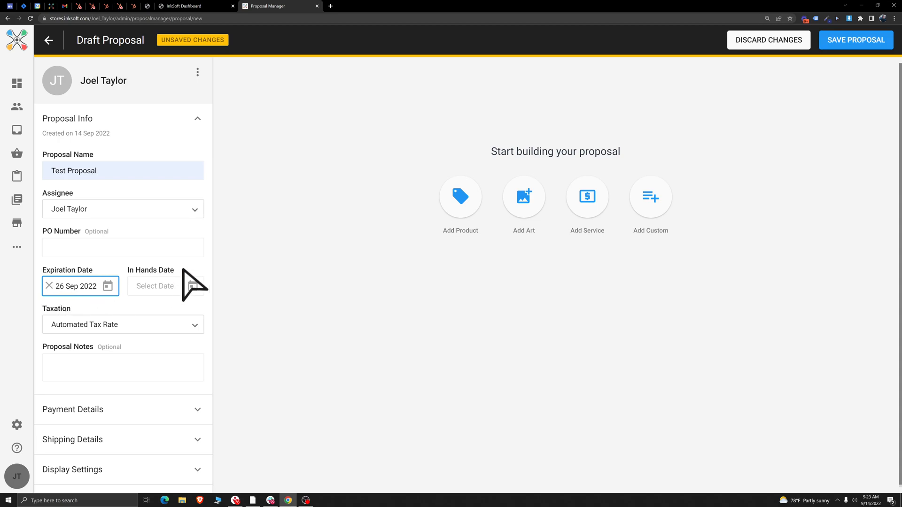
click(152, 286)
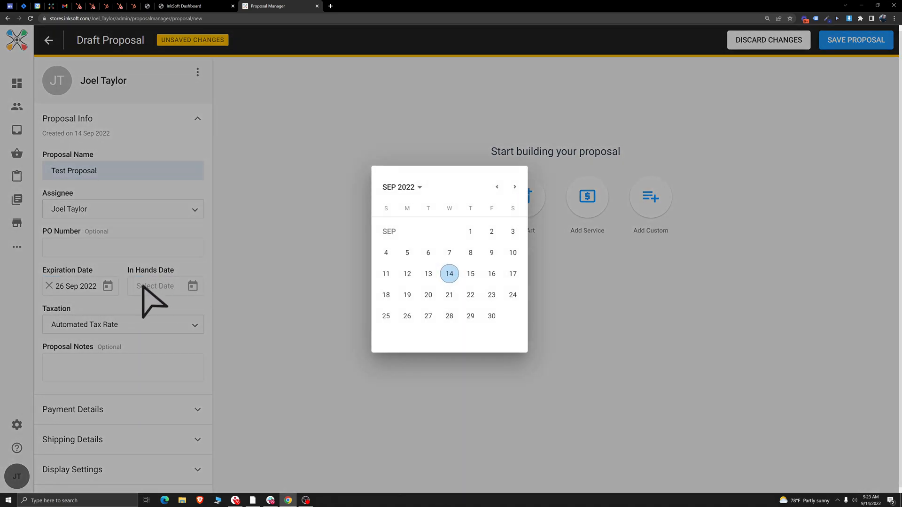
click(491, 316)
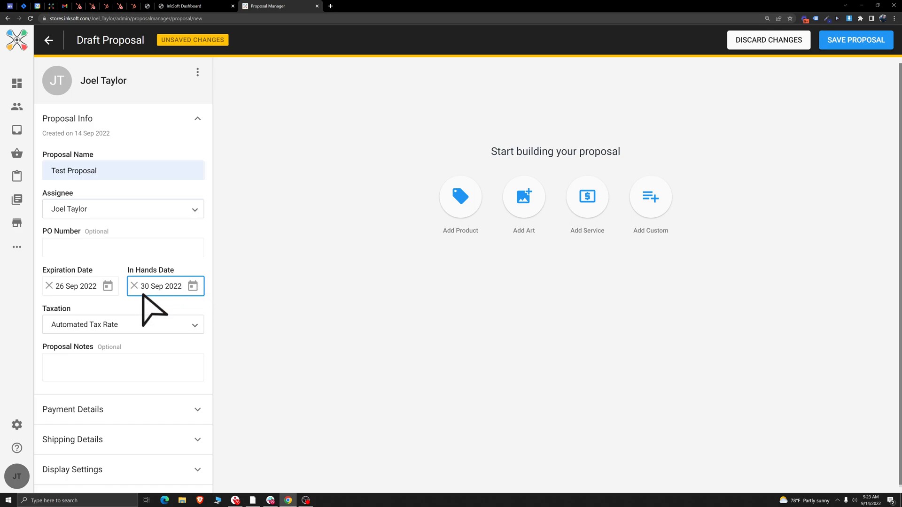
click(306, 289)
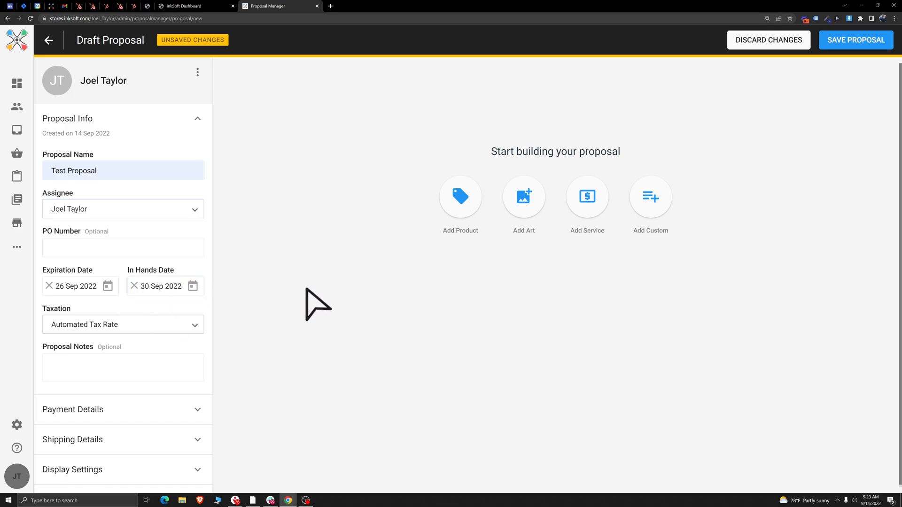
Step: Review the proposal's taxation options, keeping Automated Tax Rate selected
drag(41, 309, 71, 308)
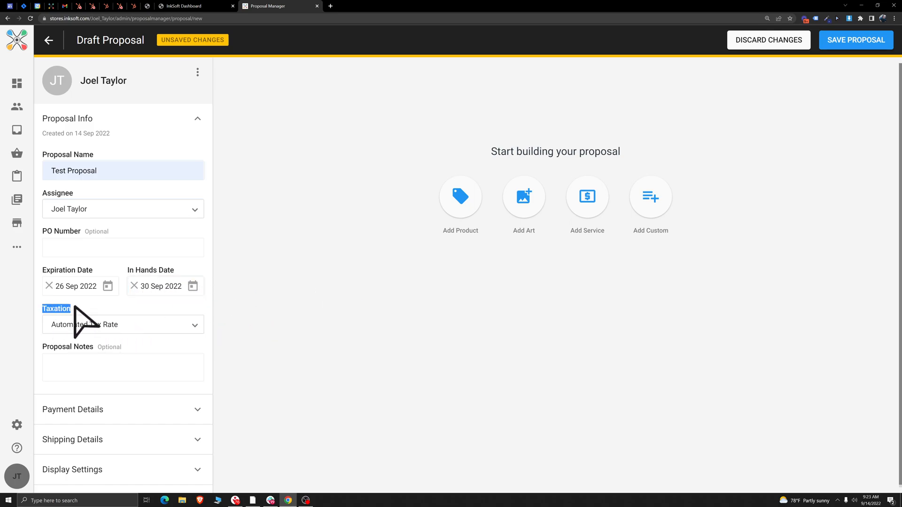
click(135, 327)
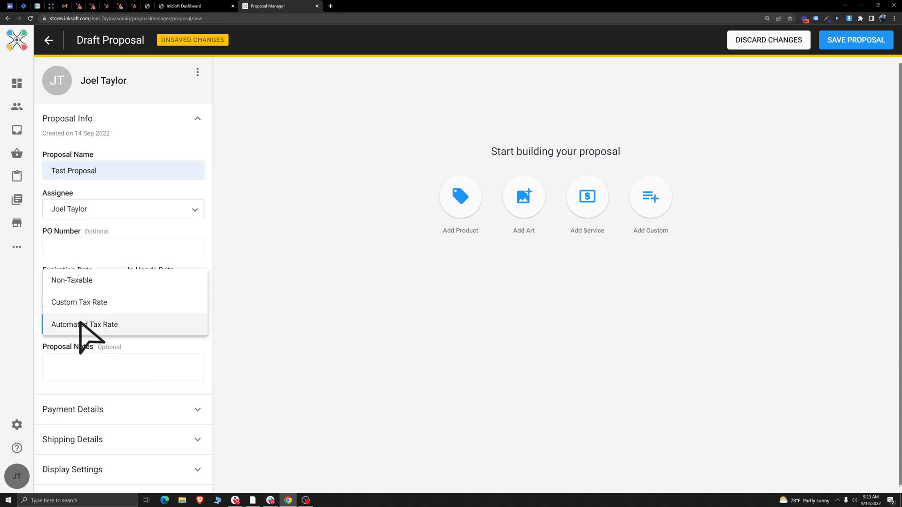
click(66, 326)
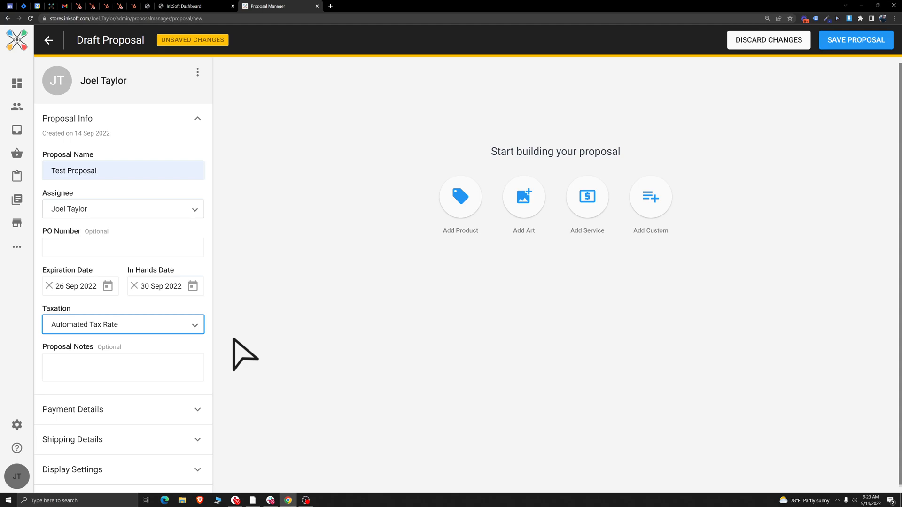
click(145, 326)
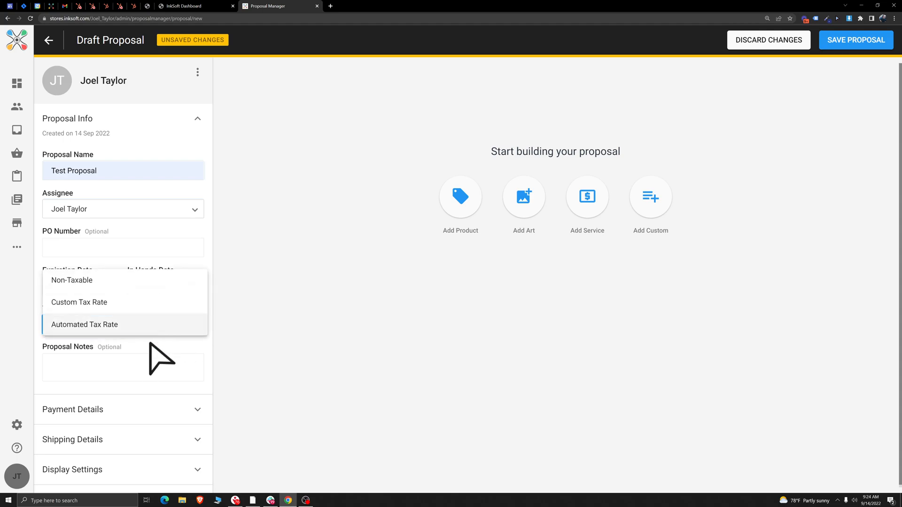
click(96, 325)
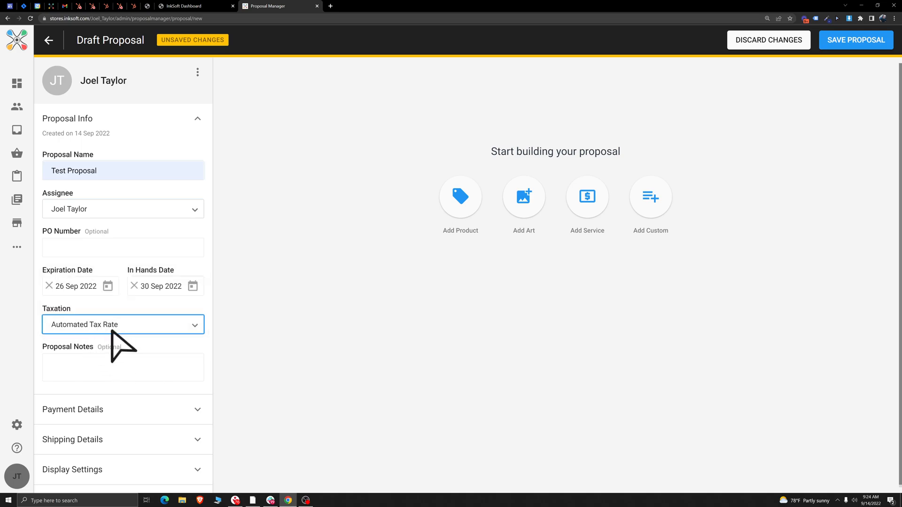
Step: Switch the proposal's taxation to Custom Tax Rate at 15% and try out the Tax Shipping option
click(77, 329)
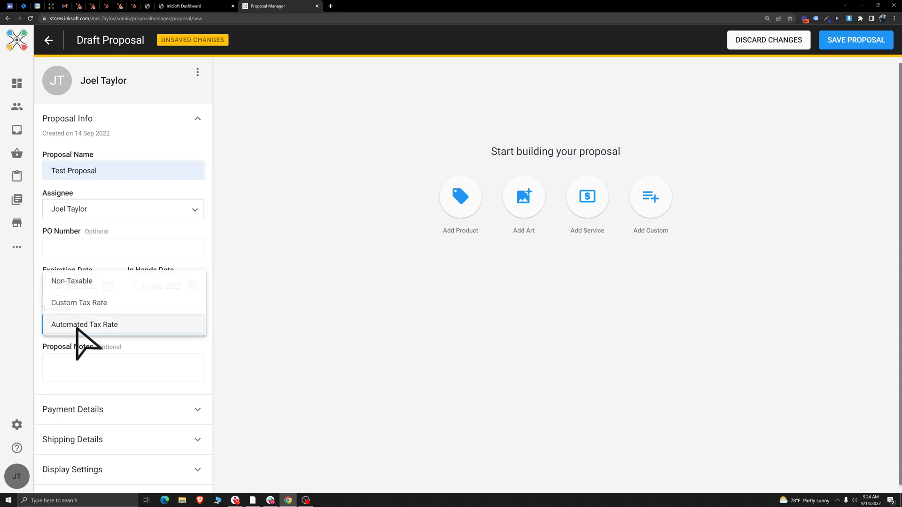
click(84, 303)
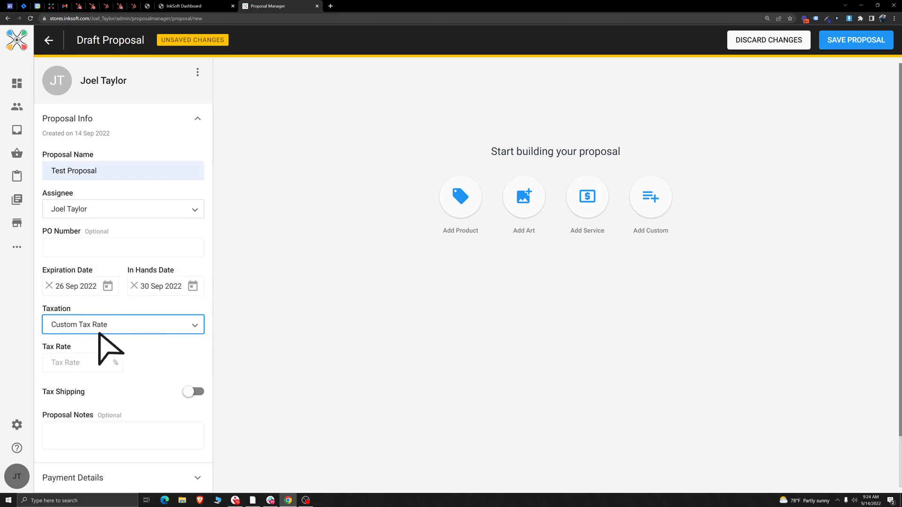
click(61, 359)
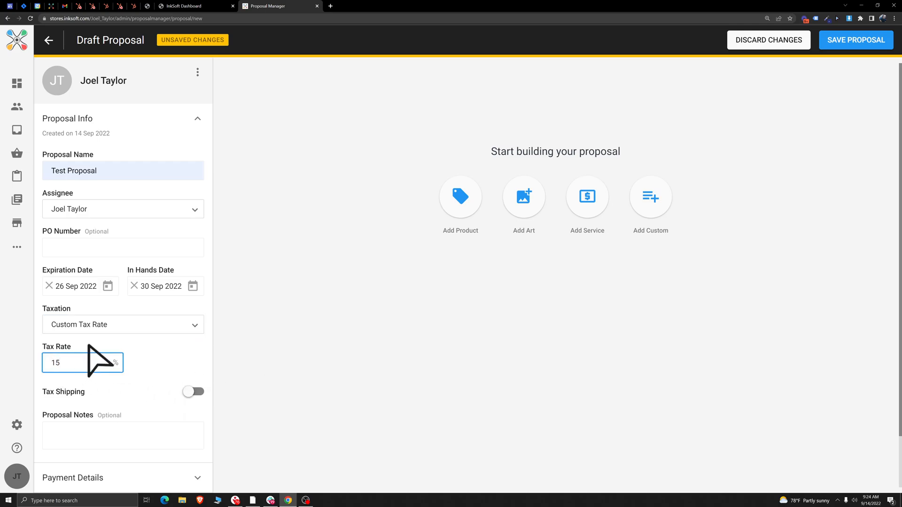
click(140, 363)
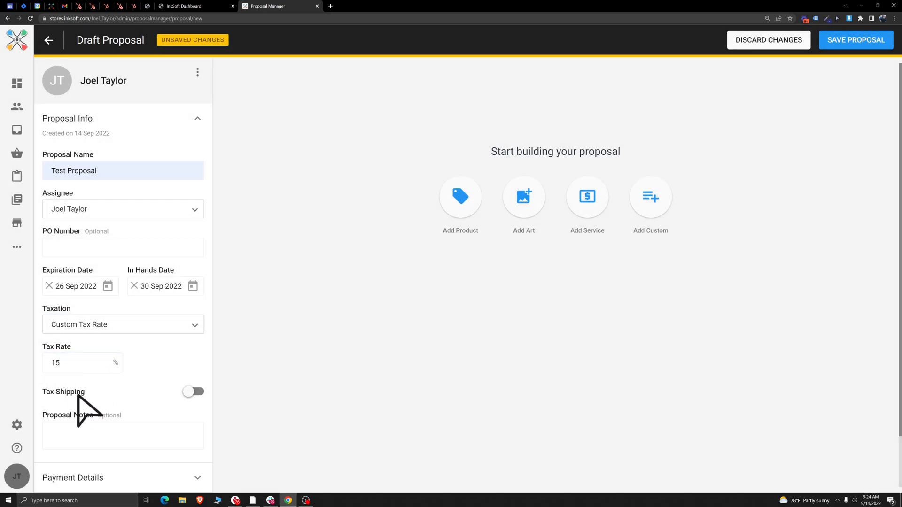
click(194, 392)
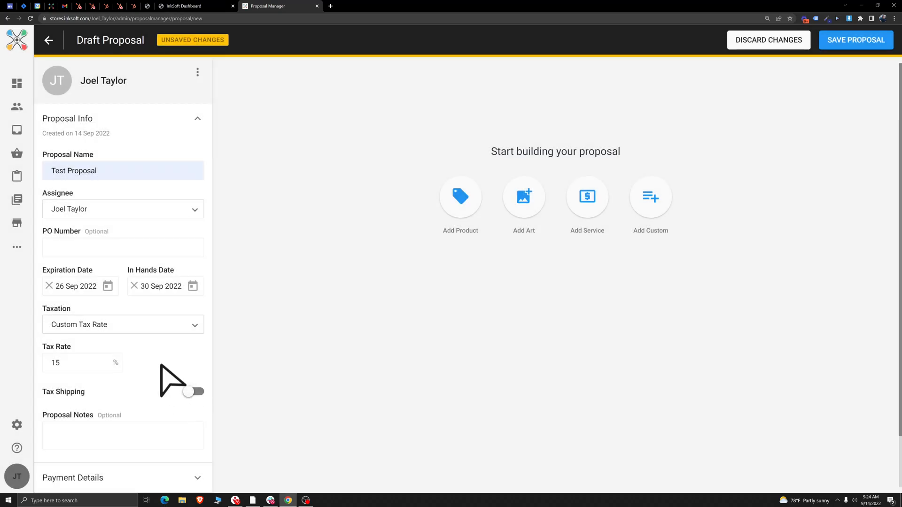
Step: Switch the proposal's taxation to Non-Taxable and choose Resale as the exempt reason
click(134, 327)
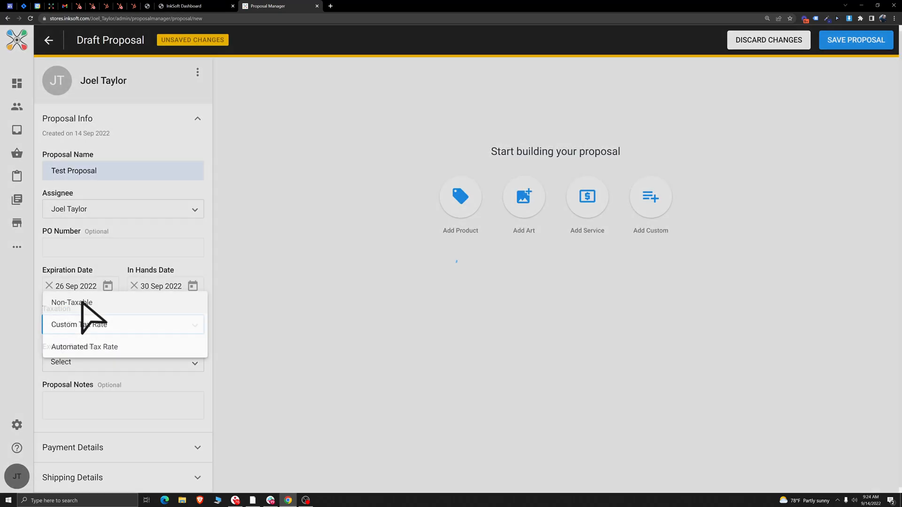
click(81, 303)
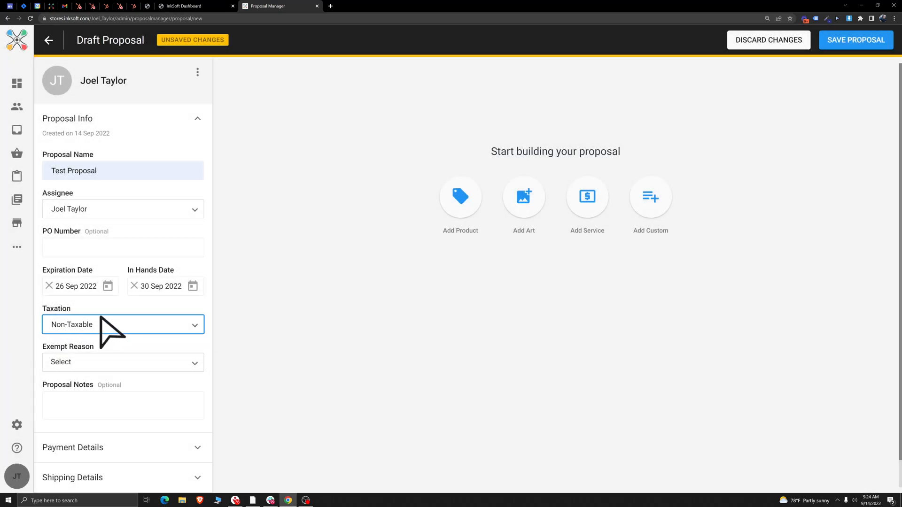
click(98, 363)
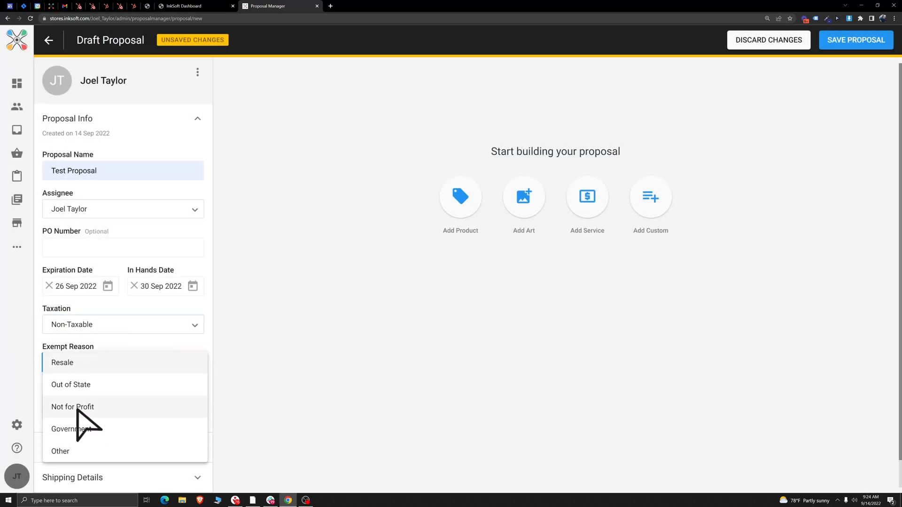
click(80, 365)
Step: Set the proposal's taxation to Automated Tax Rate
click(100, 327)
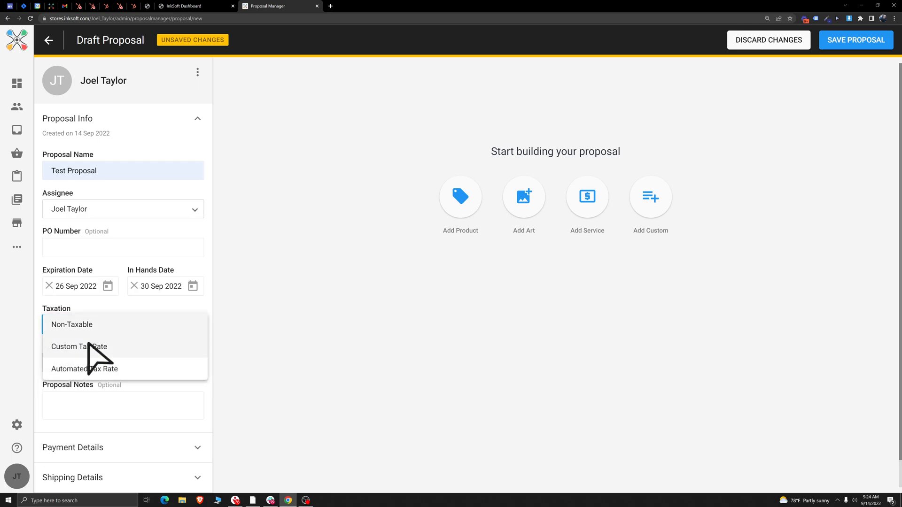
click(82, 366)
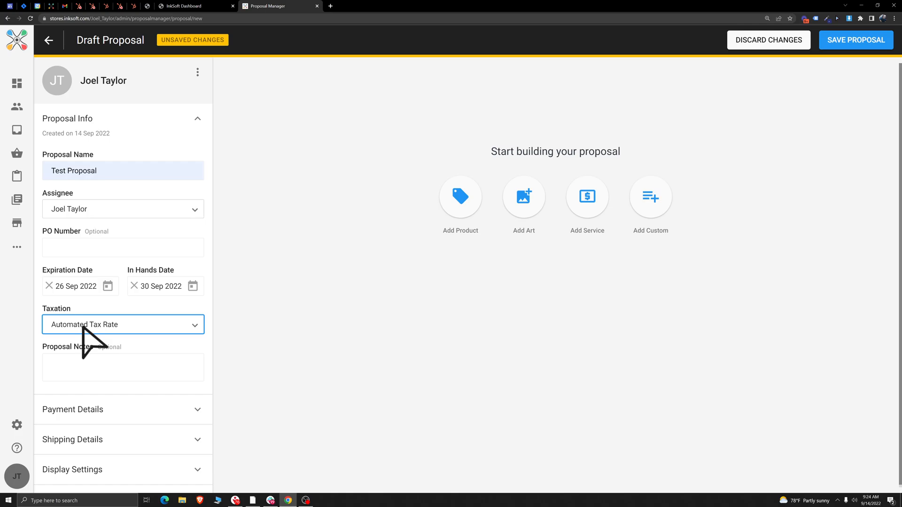
scroll(282, 378, down, 1)
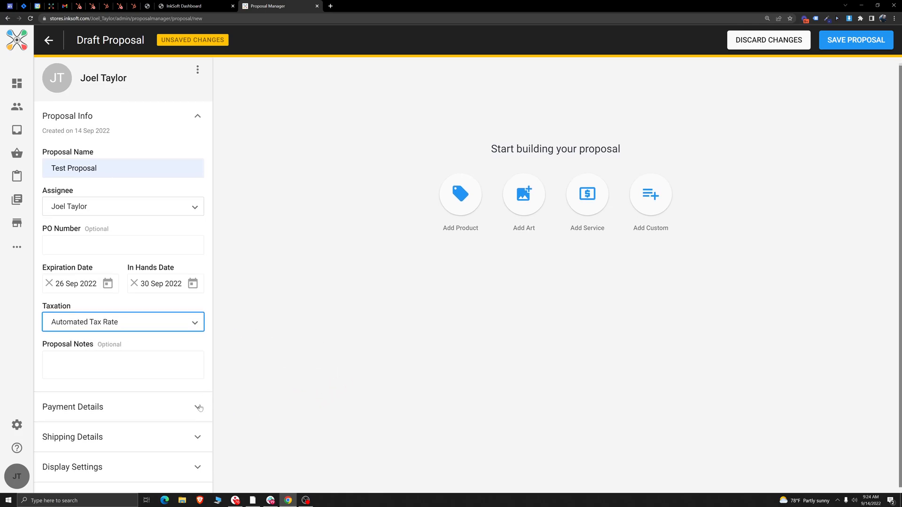
Step: Expand the payment details and set the payment terms to No Deposit Required
click(200, 408)
scroll(343, 387, down, 2)
scroll(343, 387, down, 2)
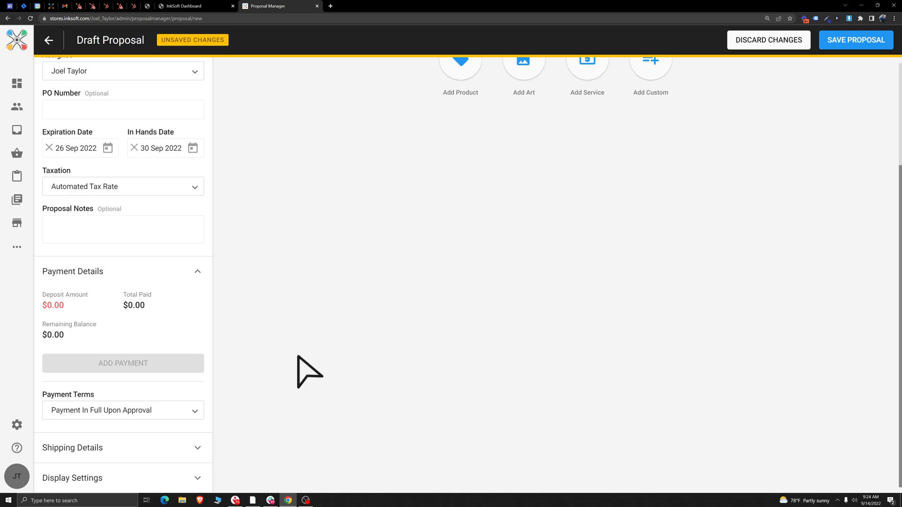
drag(43, 394, 111, 396)
click(137, 411)
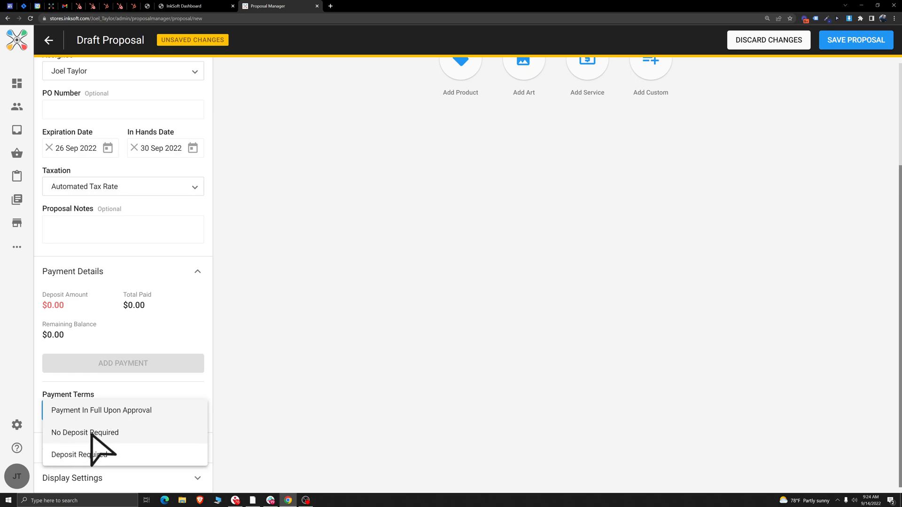
click(70, 434)
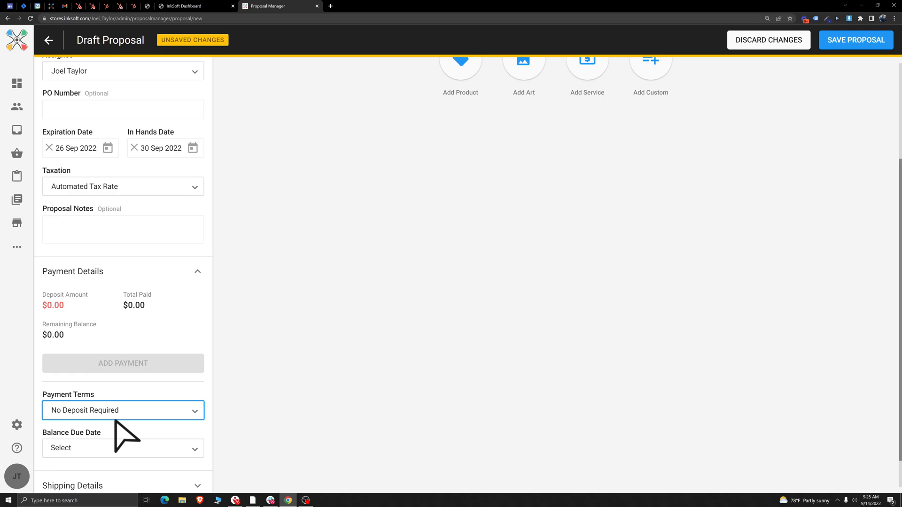
Step: Set the balance due date to Fixed Date, trying 29 Sep 2022 first and settling on 26 Sep 2022
scroll(188, 446, down, 1)
drag(40, 394, 127, 408)
click(121, 411)
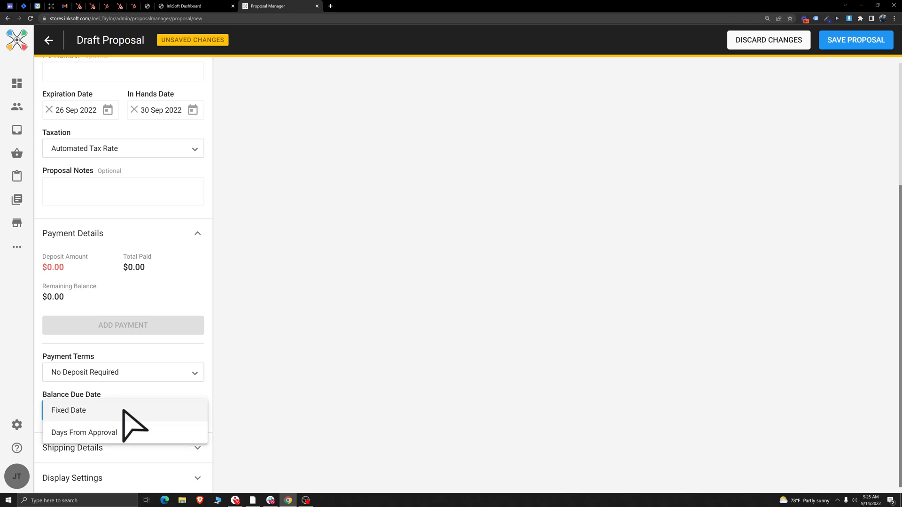
click(77, 410)
click(94, 449)
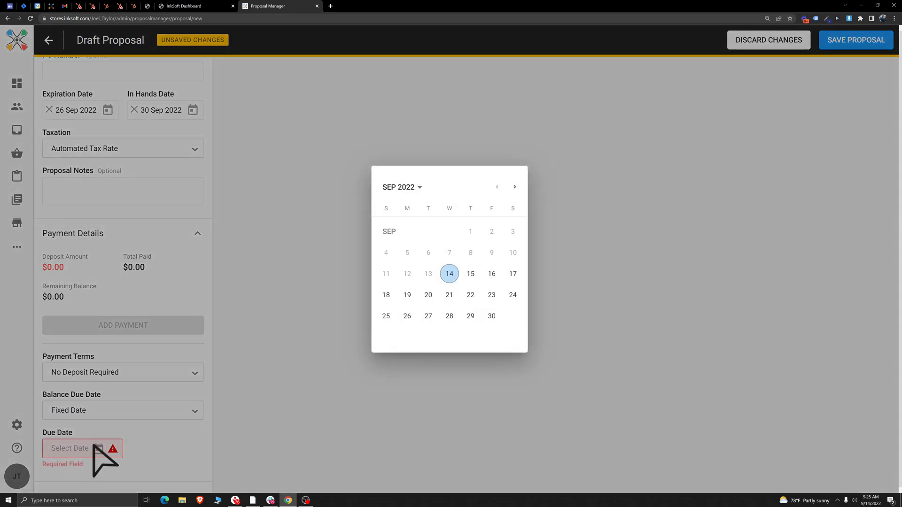
click(456, 319)
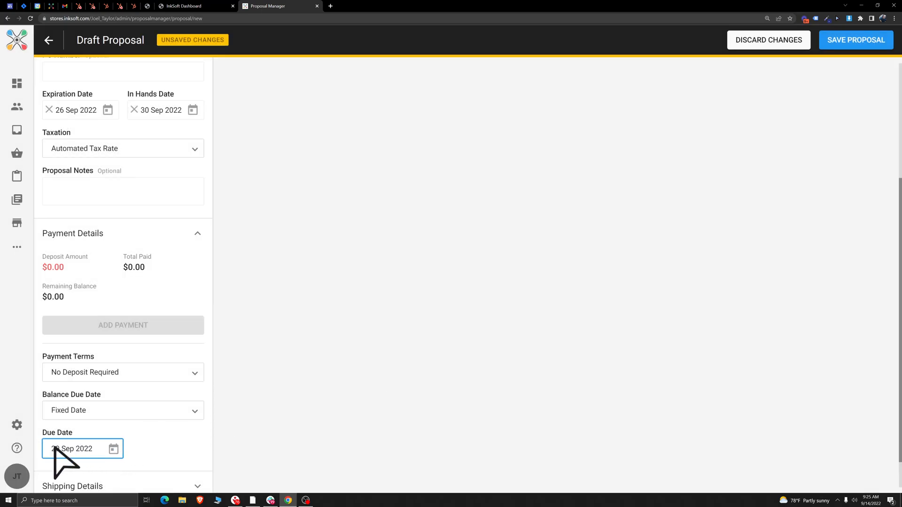
click(101, 449)
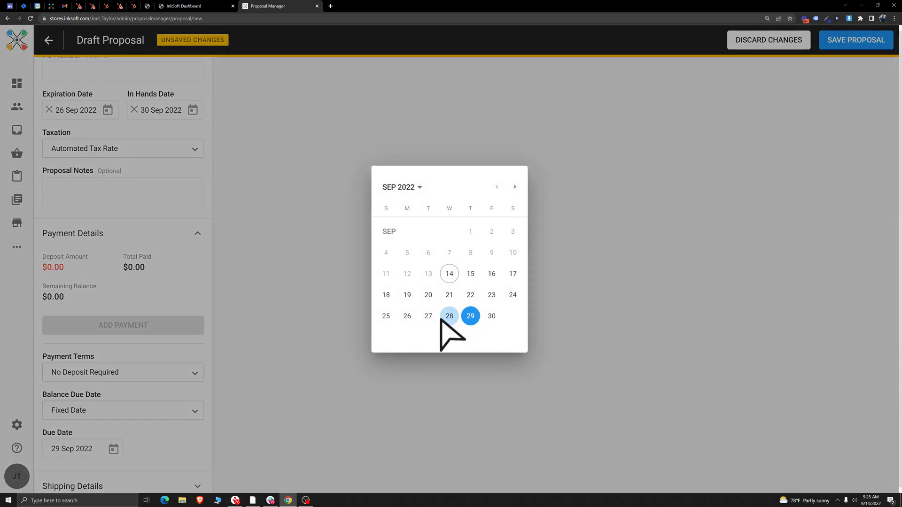
click(407, 316)
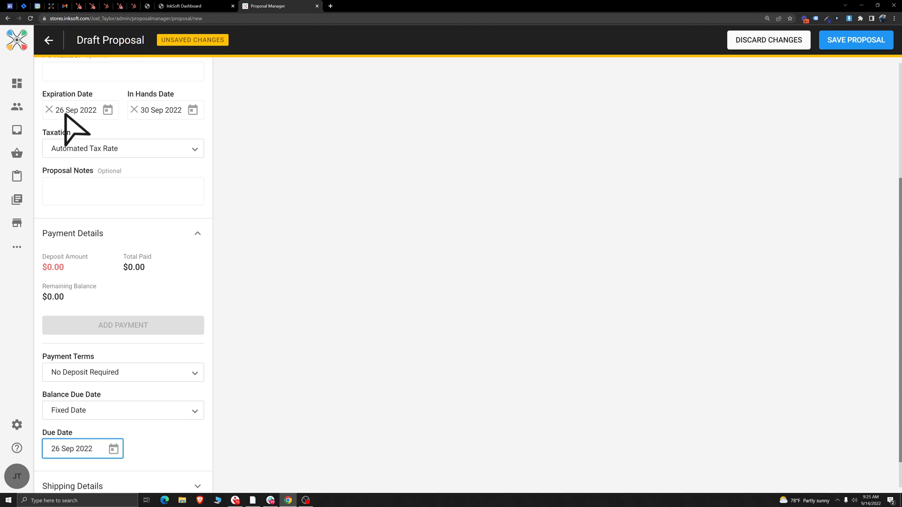
click(325, 295)
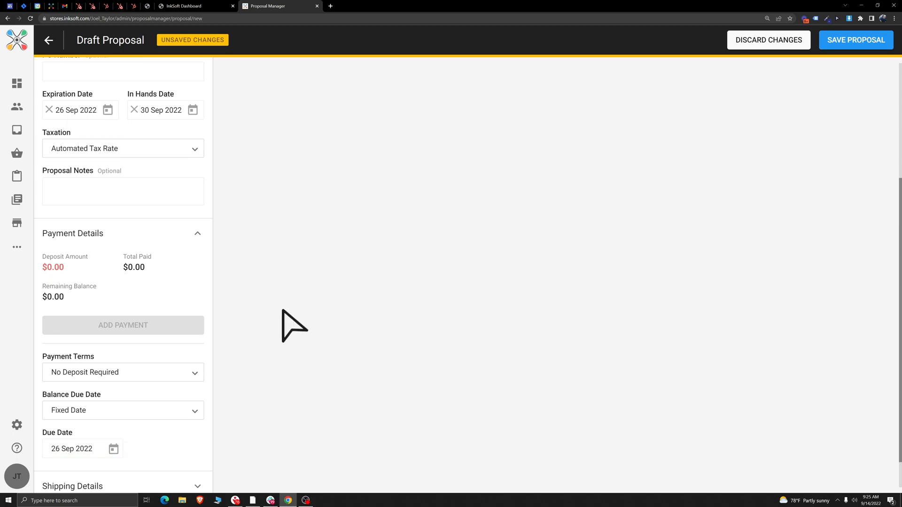
Step: Change the balance due date to Days From Approval and set the due date to 5 days
click(118, 414)
click(97, 430)
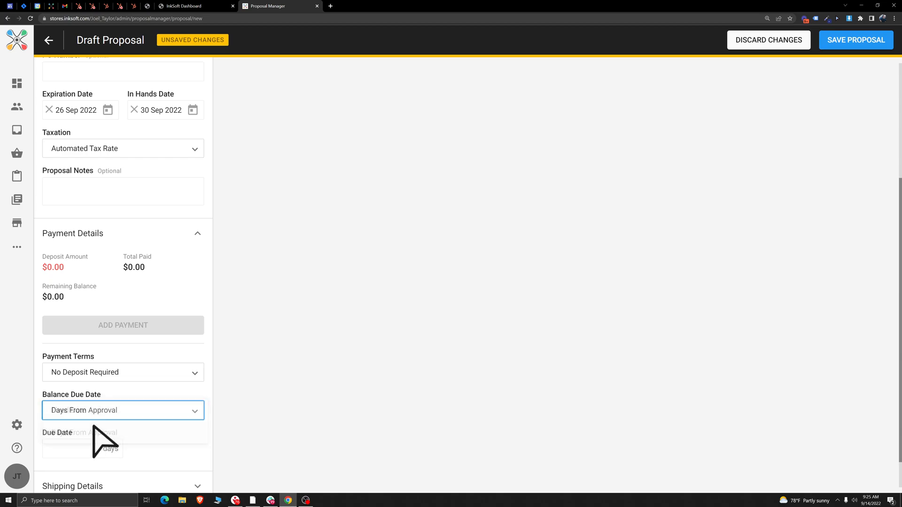
click(67, 449)
text(5)
click(190, 453)
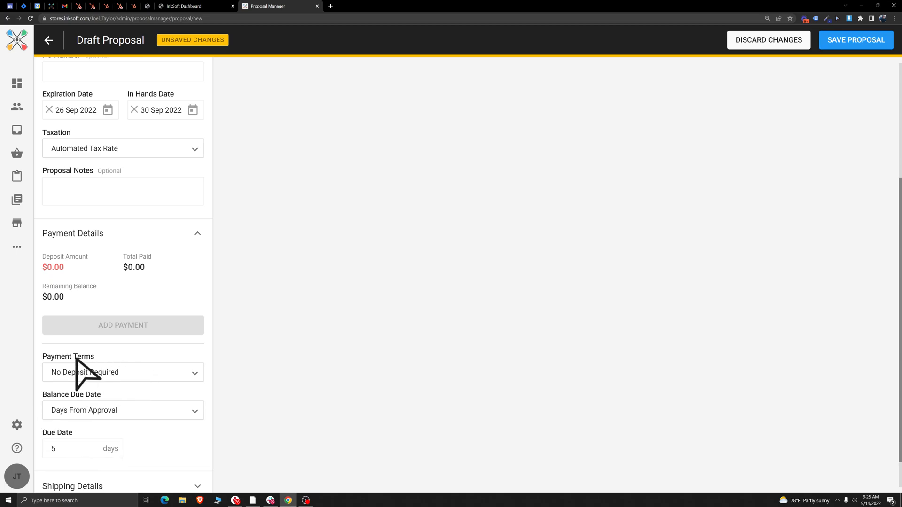
click(69, 453)
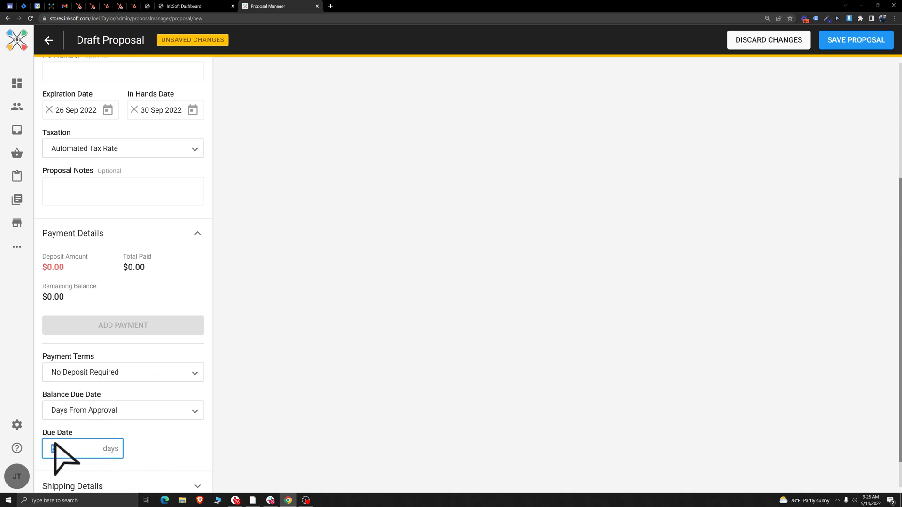
click(194, 455)
Step: Set the payment terms to Deposit Required with a Dollar Amount deposit of $15
click(117, 376)
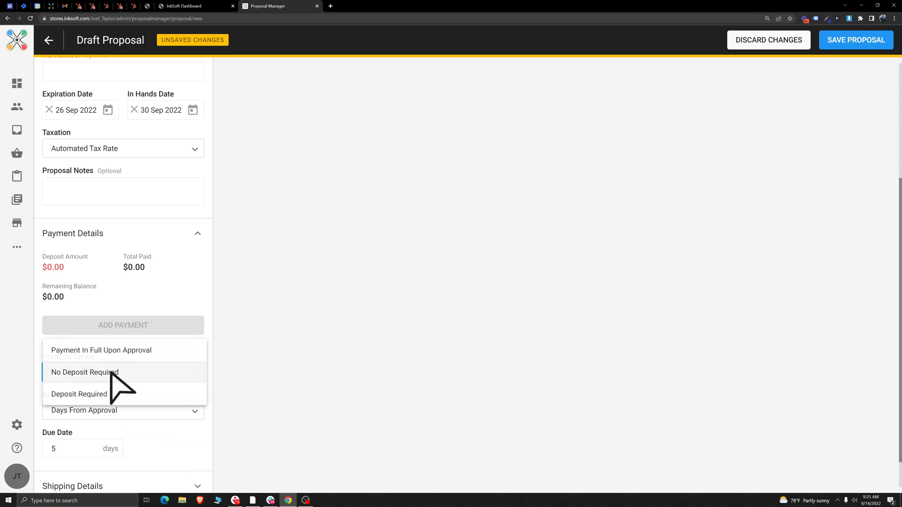
click(96, 394)
click(70, 410)
click(79, 411)
click(80, 449)
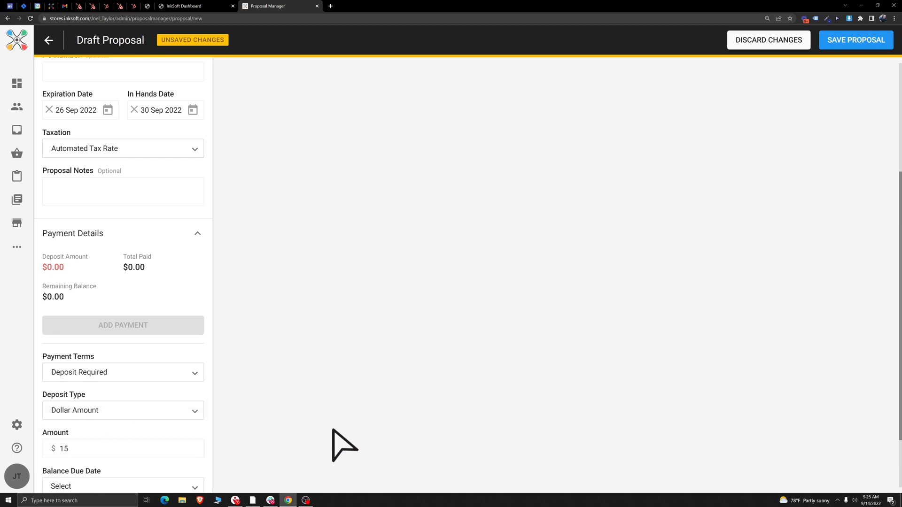
Step: Change the deposit type to Percent of Total and set the percent to 50
scroll(136, 409, down, 1)
click(104, 350)
click(73, 374)
click(78, 389)
click(179, 378)
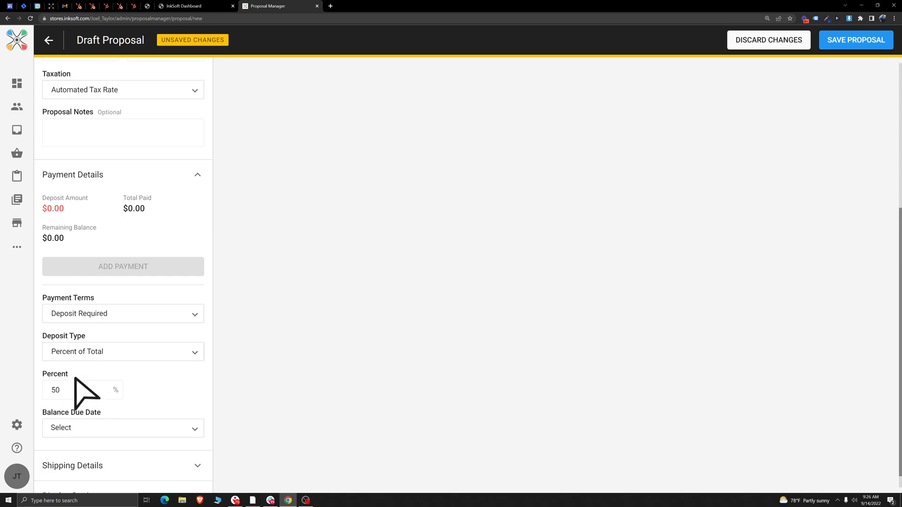
Step: Give the balance remaining after the deposit a fixed due date of 26 Sep 2022
click(118, 428)
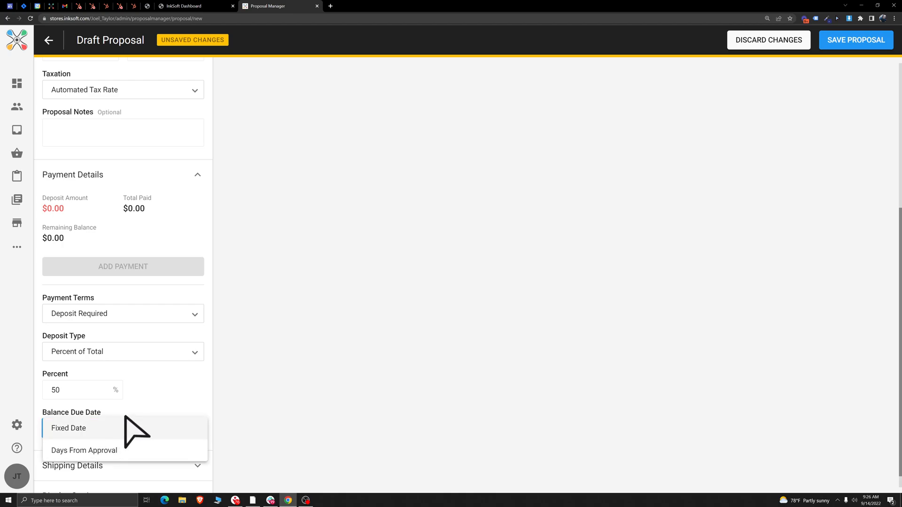
click(103, 426)
click(95, 463)
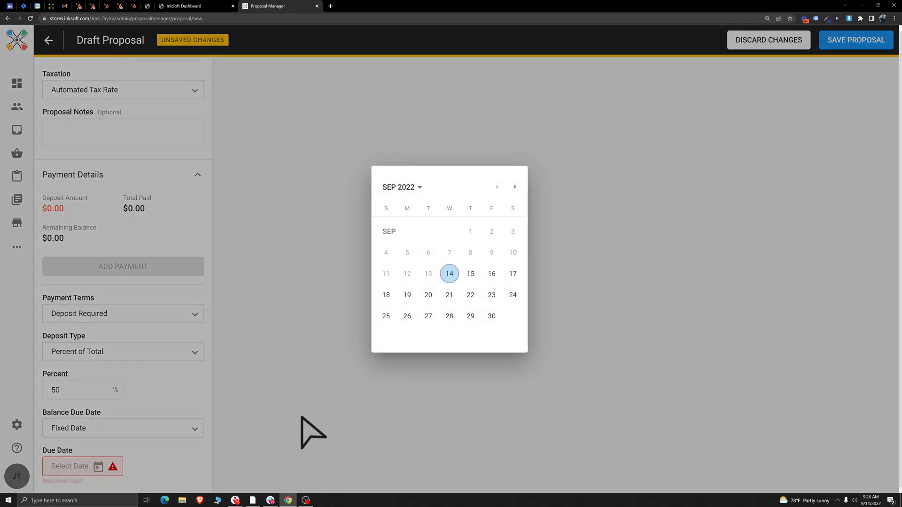
click(407, 316)
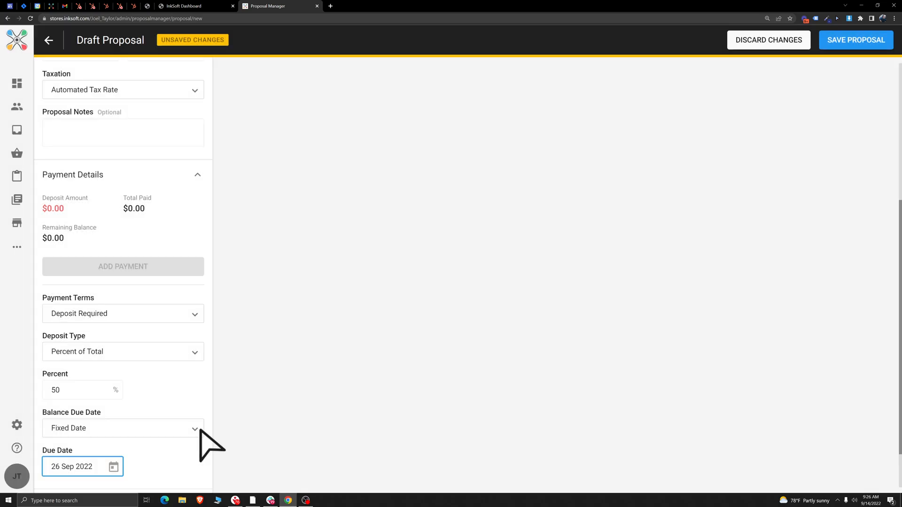
Step: Try Days From Approval at 5 days as the balance due date, and clear the number of days
click(93, 430)
click(87, 450)
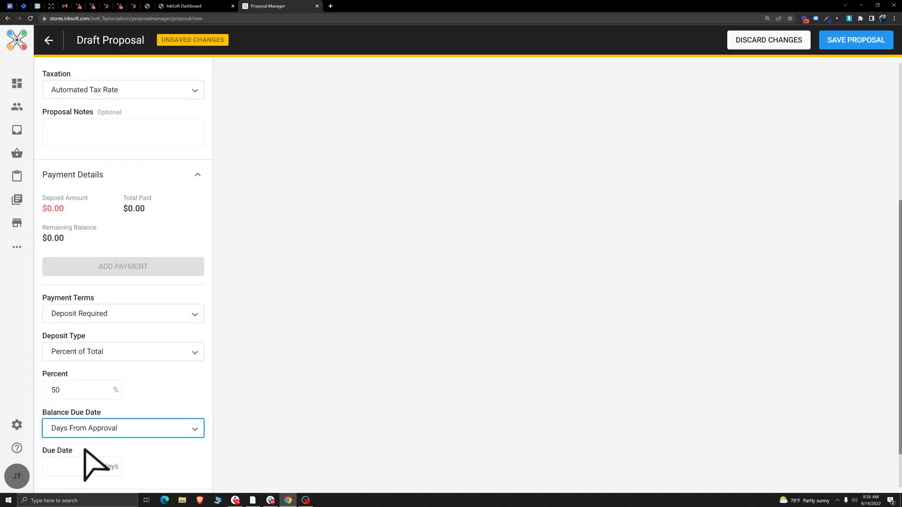
scroll(235, 413, down, 1)
click(75, 412)
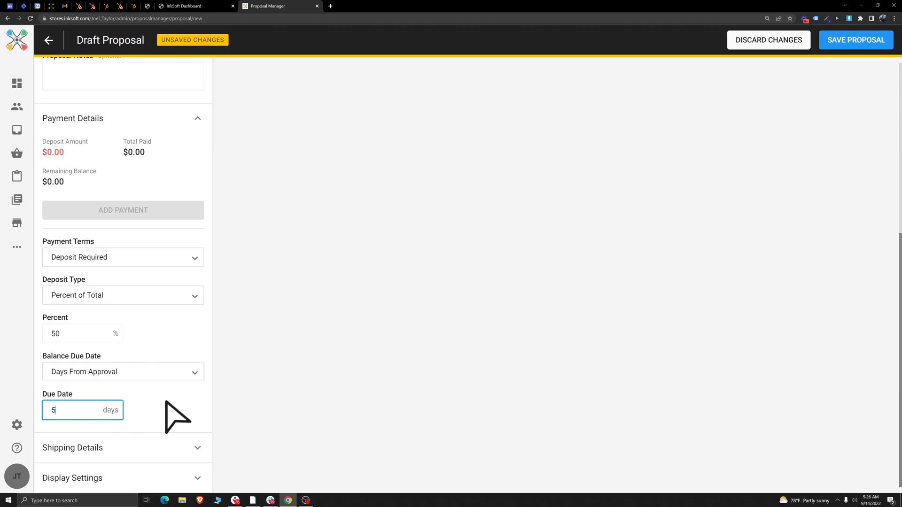
drag(98, 409, 34, 414)
key(BackSpace)
Step: Switch the balance due date to Fixed Date and set the payment terms to Payment In Full Upon Approval
click(118, 373)
click(102, 353)
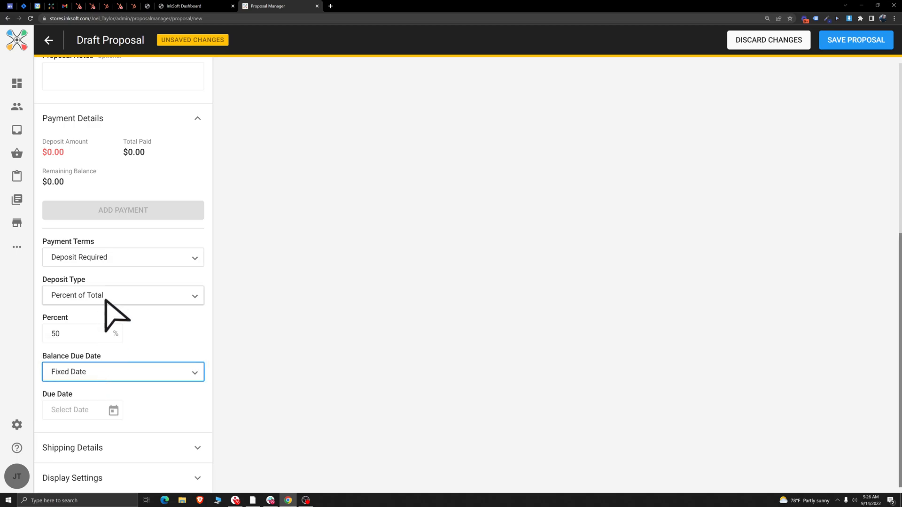
click(107, 258)
click(108, 212)
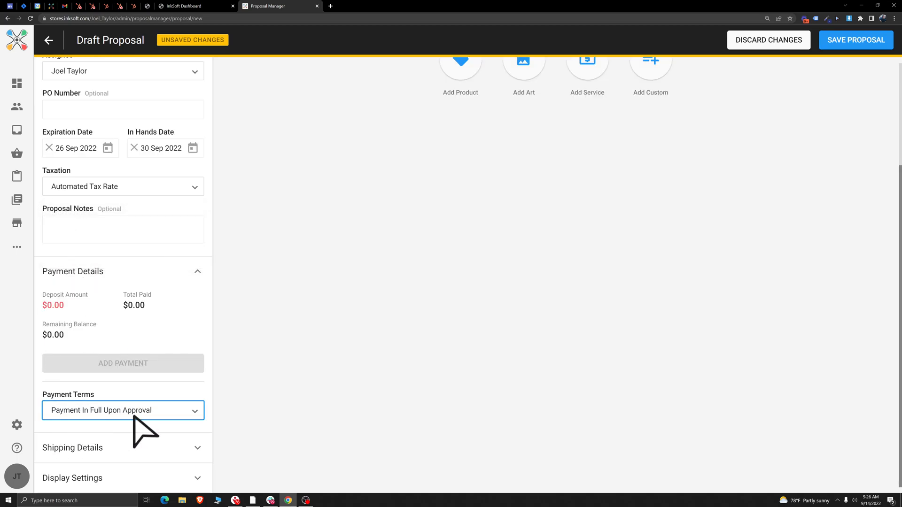
click(293, 366)
Step: Turn off Display Manufacturer in the proposal's display settings and collapse that section
click(200, 446)
click(197, 332)
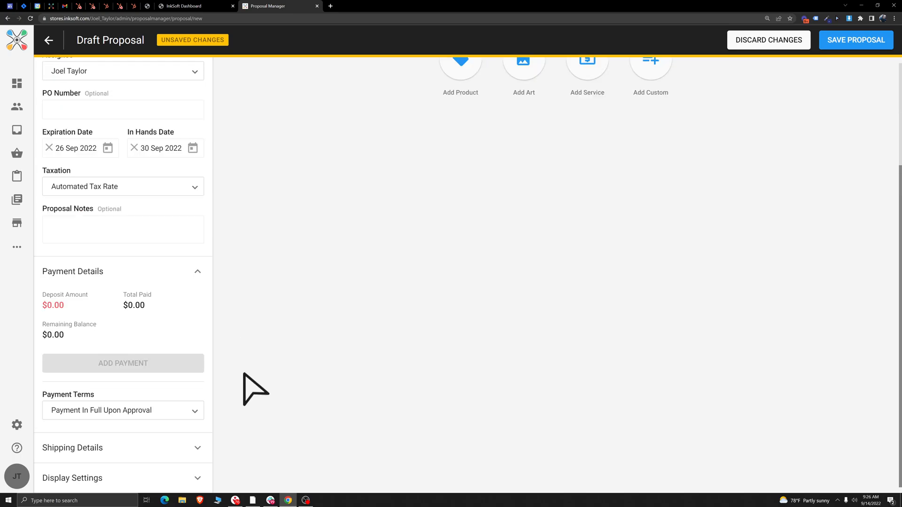
click(187, 478)
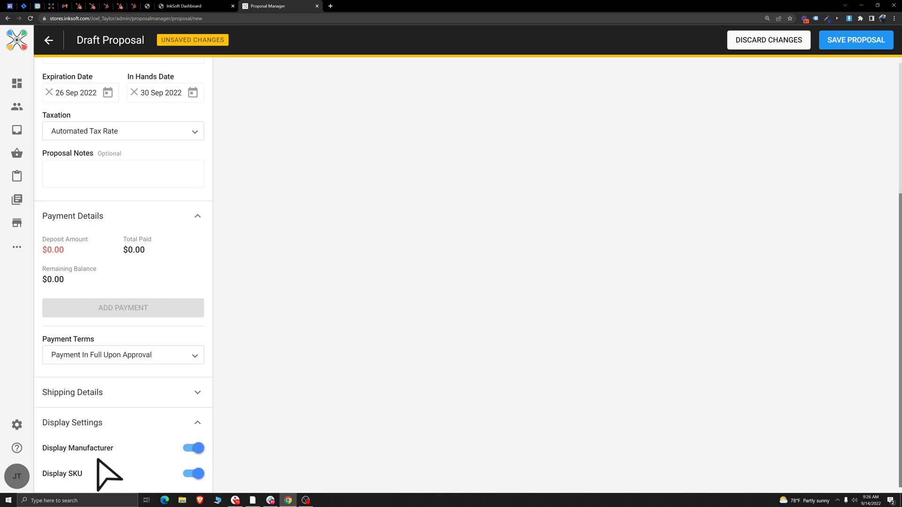
drag(75, 448, 114, 448)
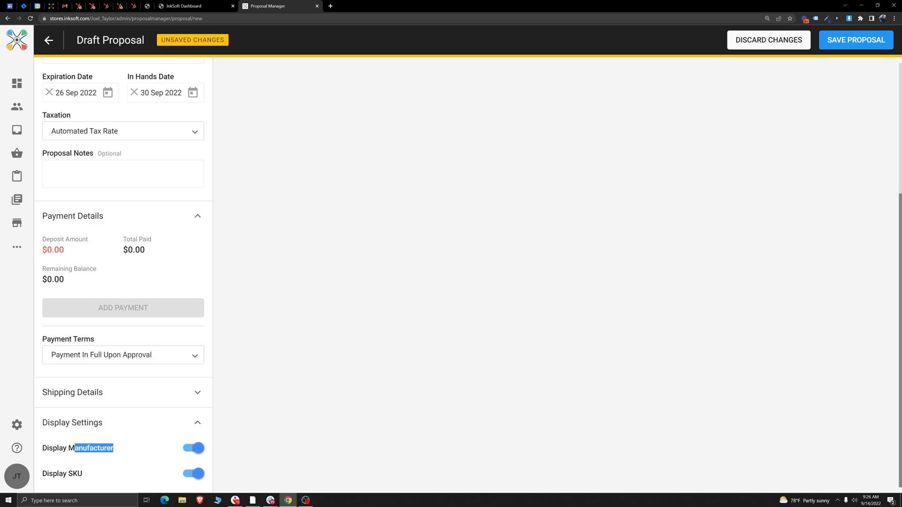
click(87, 456)
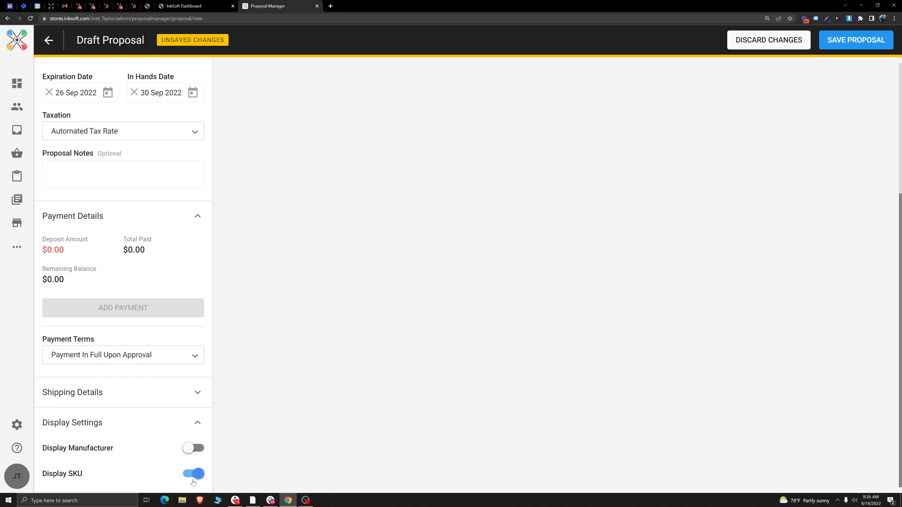
click(194, 424)
Step: Review the shipping and pick-up method options in the shipping details and collapse the section
click(125, 446)
scroll(121, 423, down, 1)
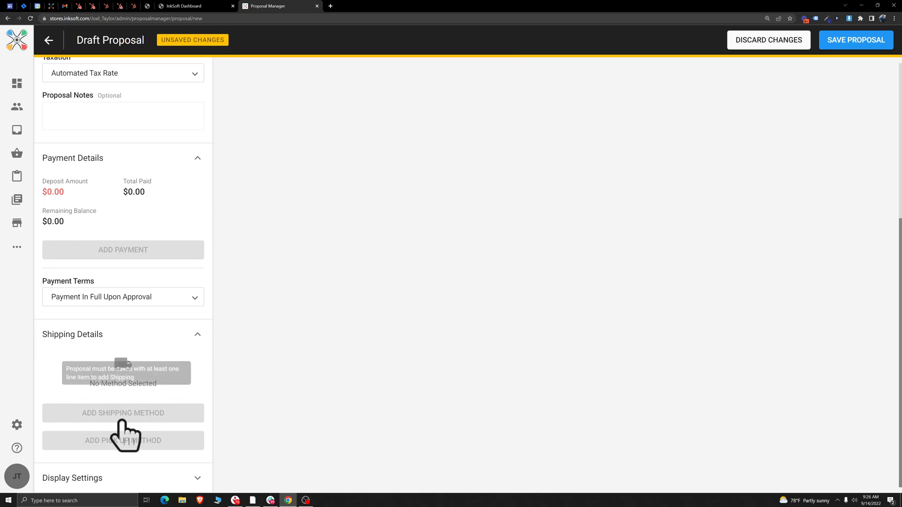
click(197, 336)
scroll(288, 412, up, 3)
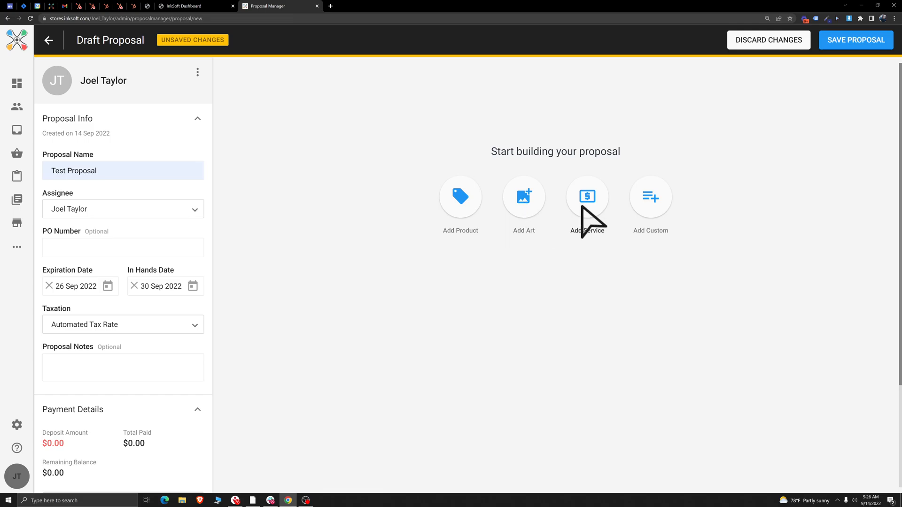
Step: Examine the fields of the custom line item form and leave it without adding an item
click(650, 197)
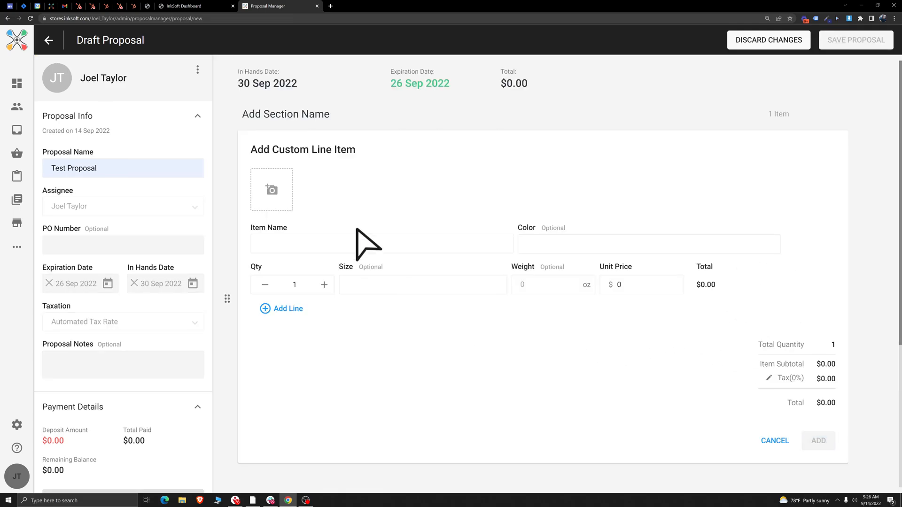
drag(253, 148, 373, 149)
click(431, 158)
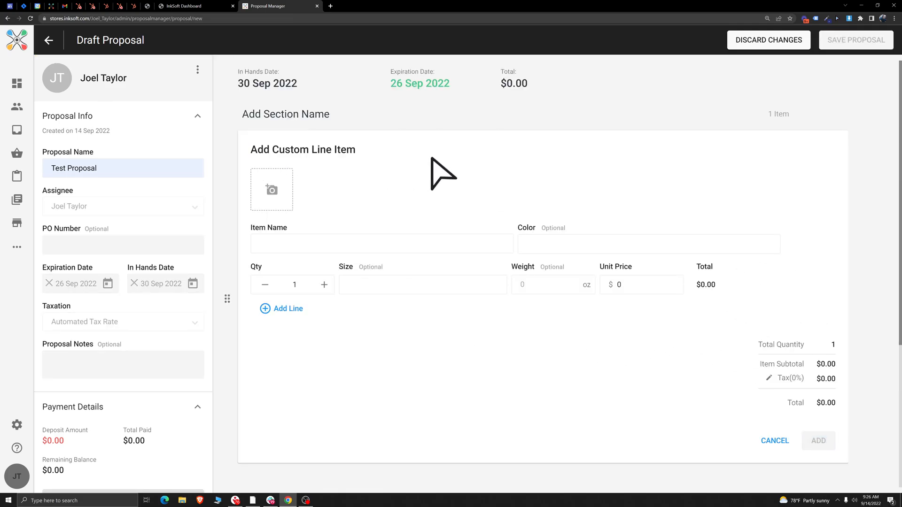
scroll(441, 183, down, 1)
scroll(517, 240, up, 1)
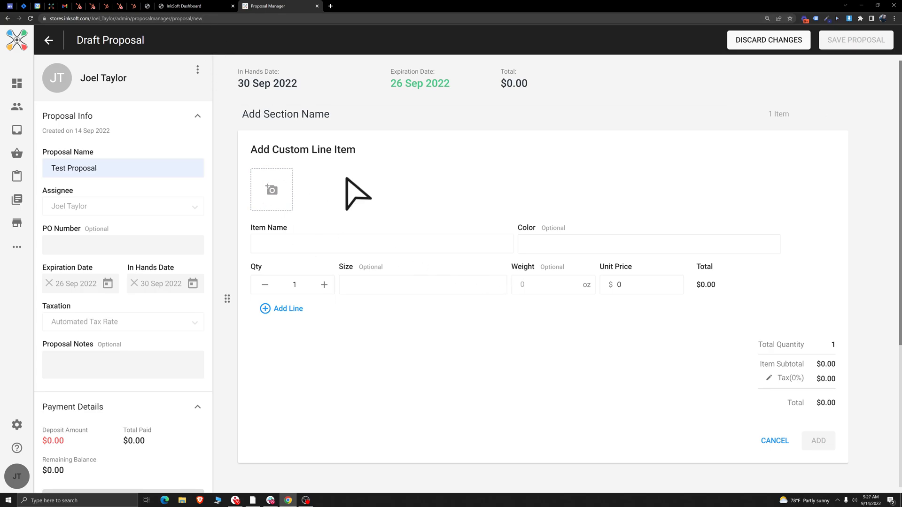
click(774, 440)
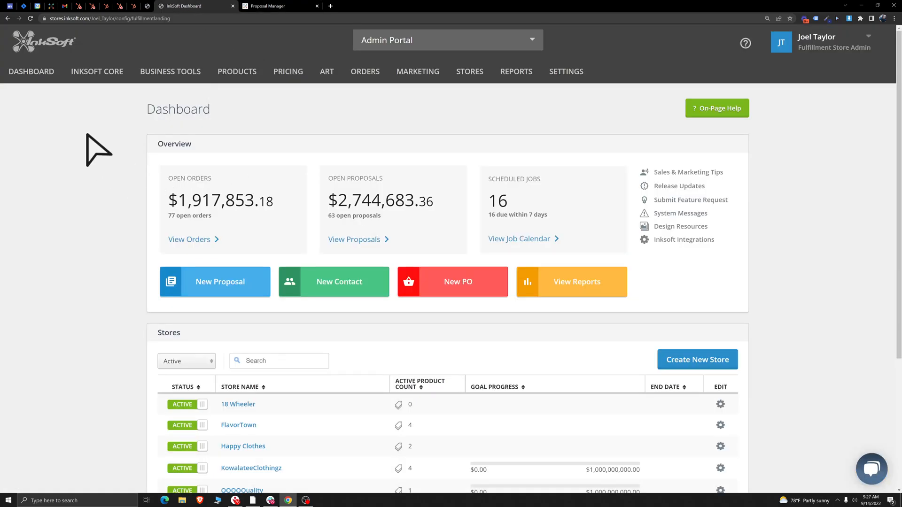
mouse_move(84, 78)
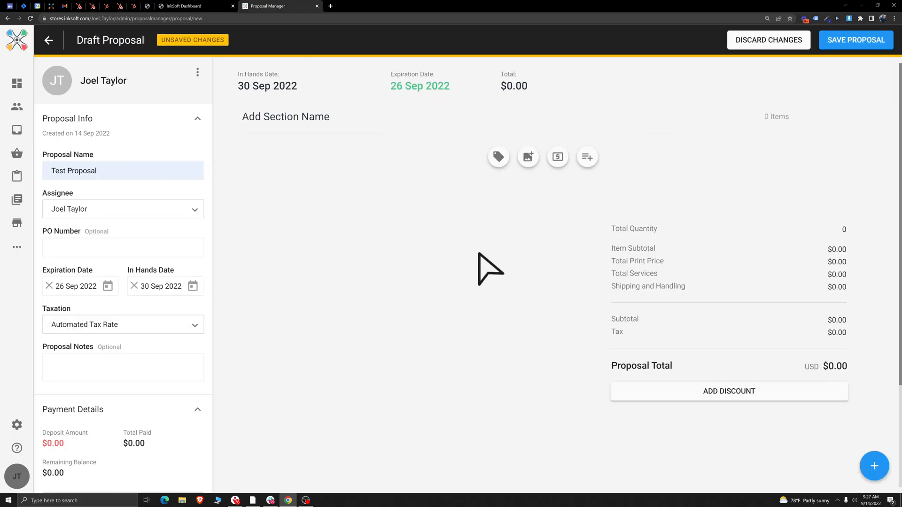
click(587, 159)
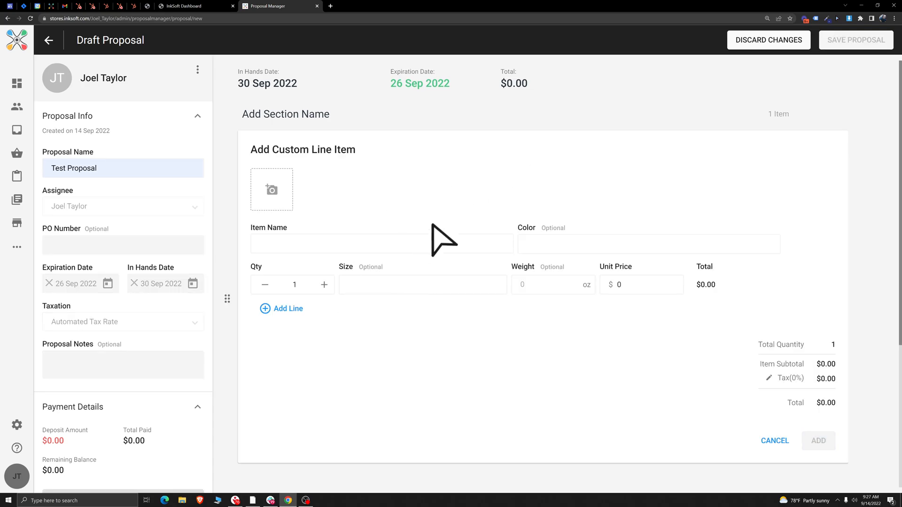
click(771, 438)
click(557, 156)
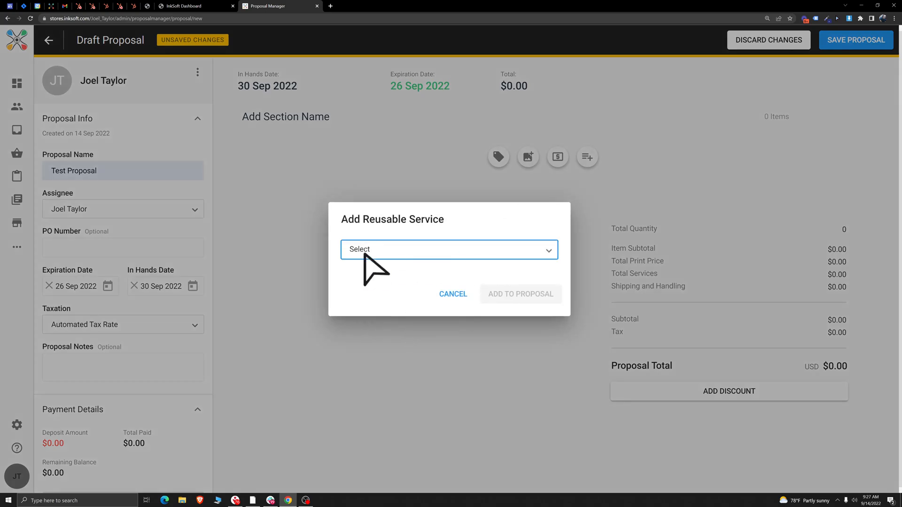
click(453, 294)
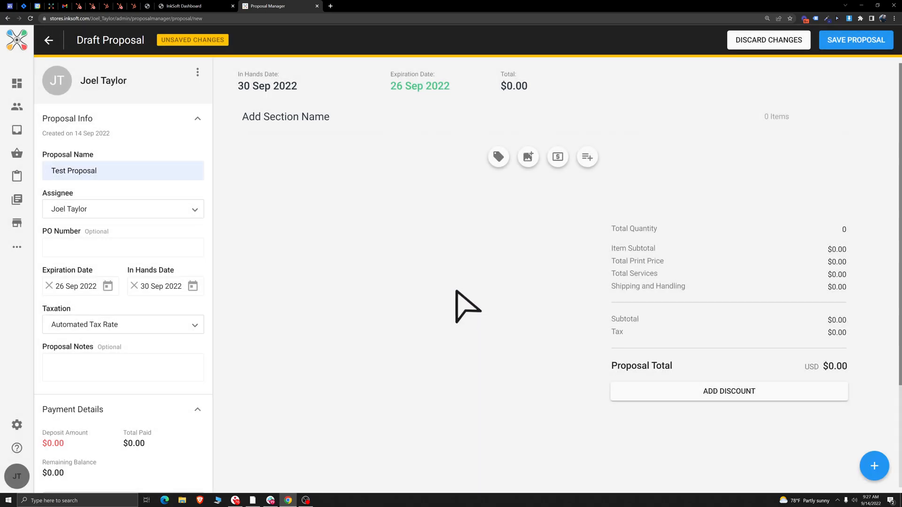
click(184, 5)
mouse_move(90, 81)
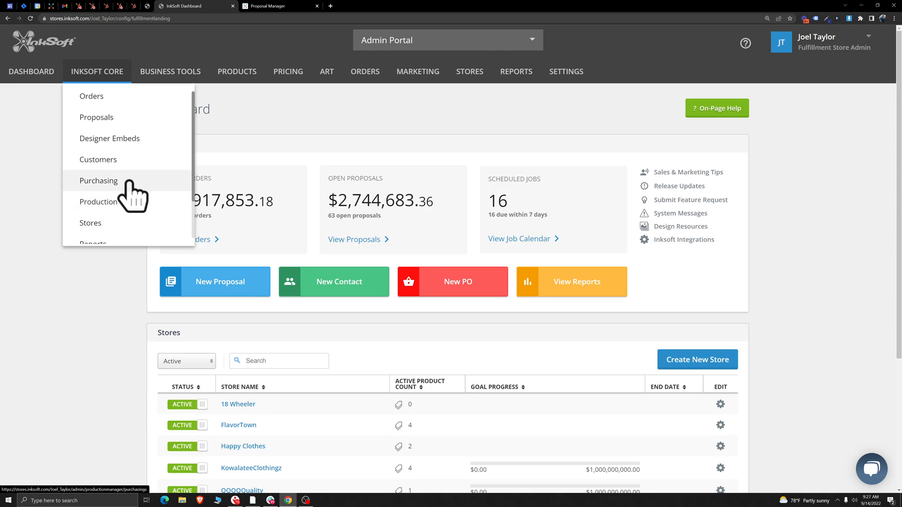
click(275, 6)
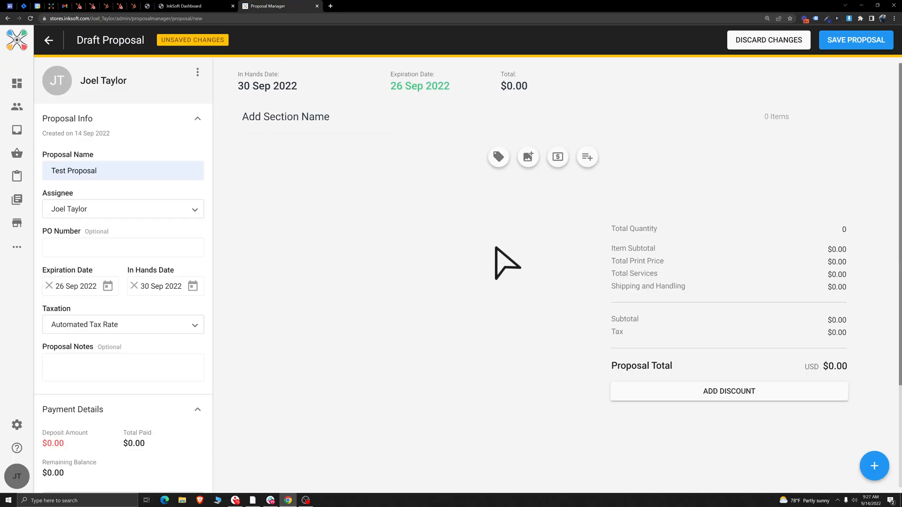
Step: Start a custom line item and name it Labor Fee
click(587, 156)
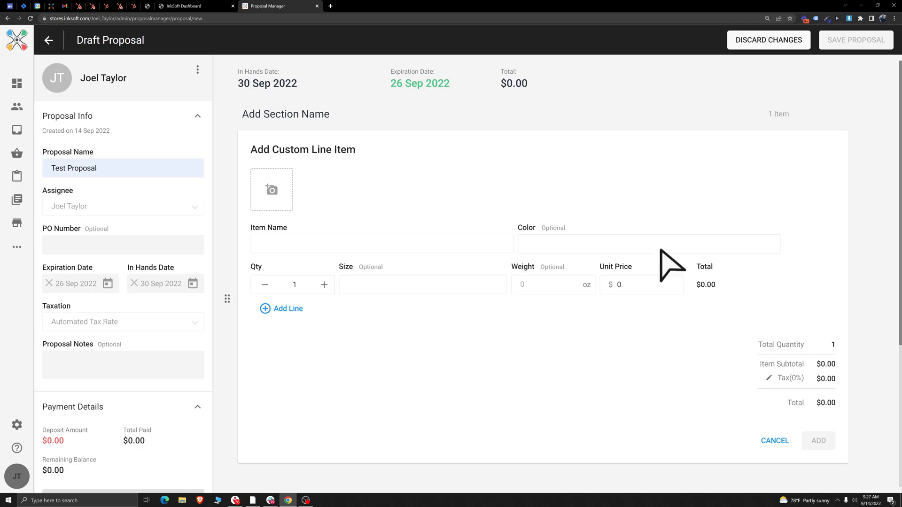
click(273, 190)
click(390, 241)
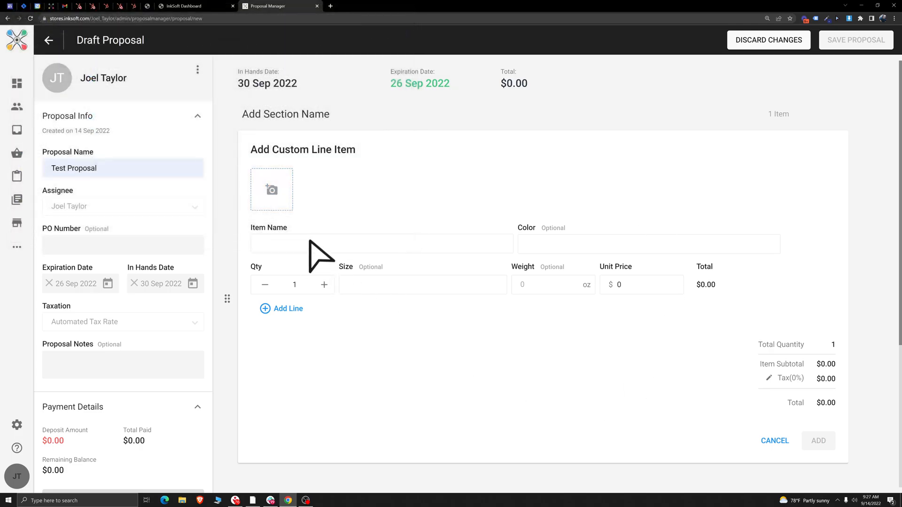
click(310, 242)
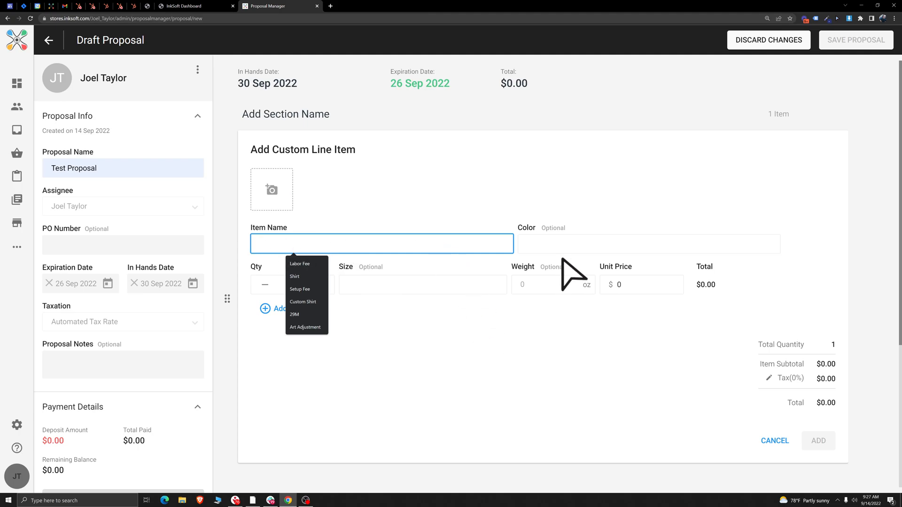
click(594, 219)
click(378, 298)
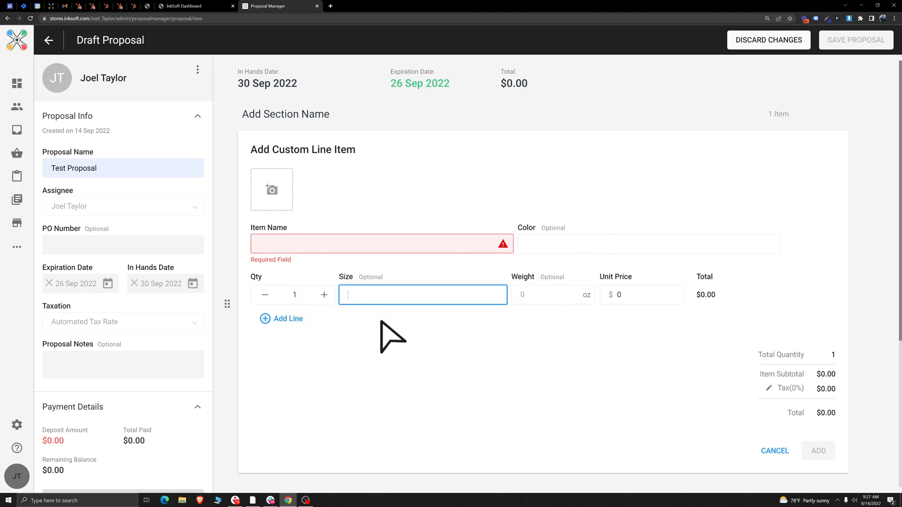
click(310, 243)
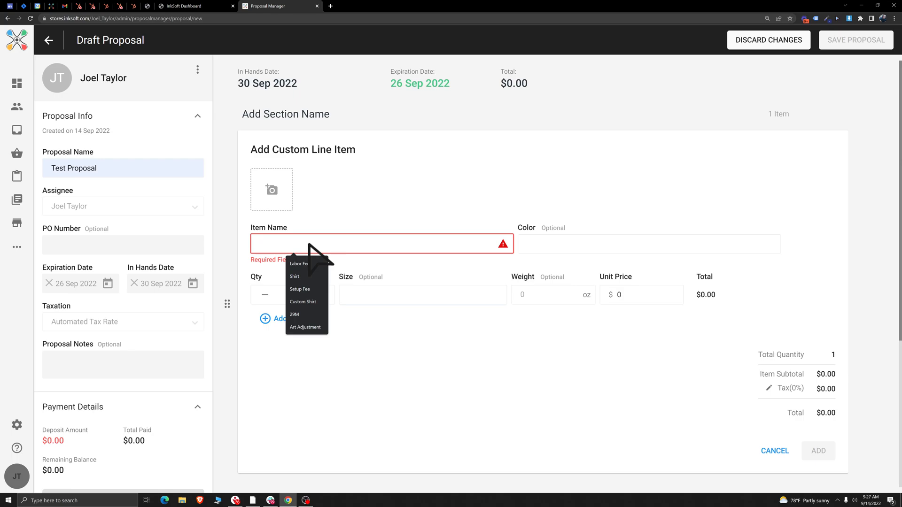
text(Labor Fee)
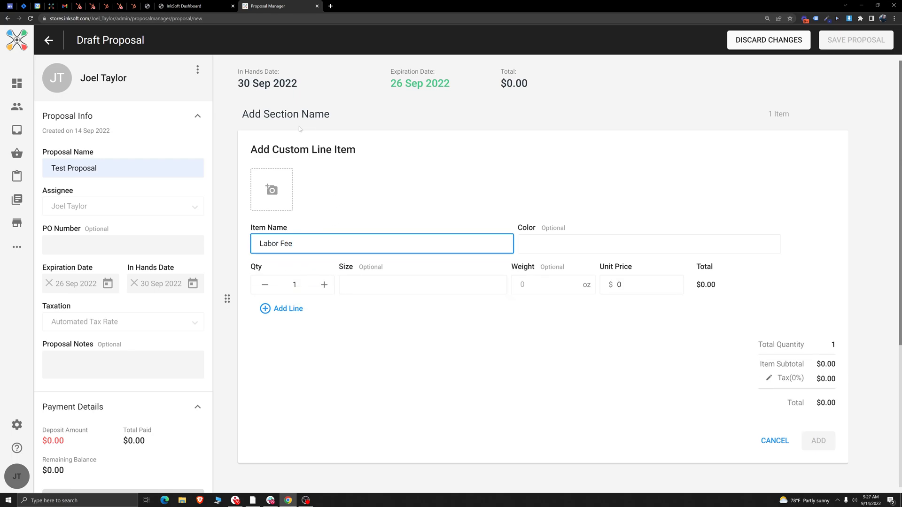
Step: Set the unit price of the Labor Fee item to $25.00
double_click(709, 285)
click(648, 285)
text(2500)
key(BackSpace)
key(BackSpace)
click(614, 360)
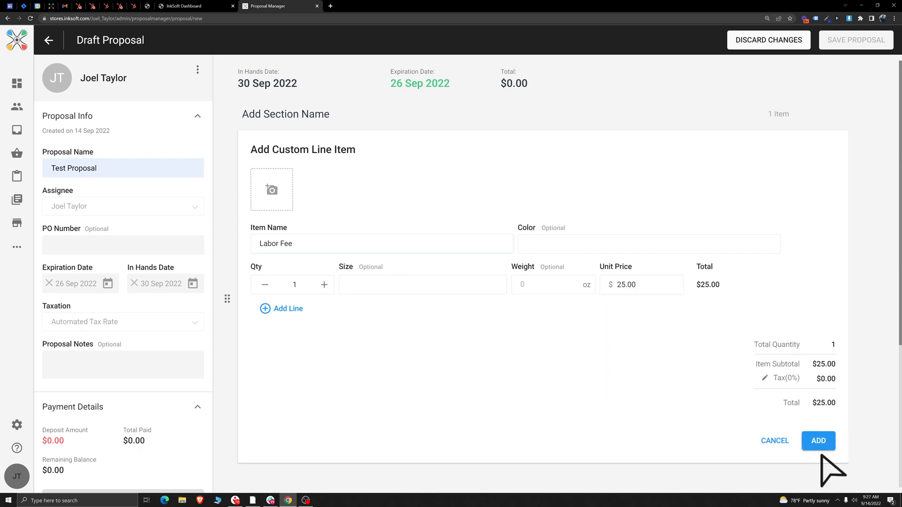
Step: Add two more lines to the Labor Fee item and set the three sizes to M, L and XL
click(271, 308)
click(282, 333)
click(369, 284)
text(M)
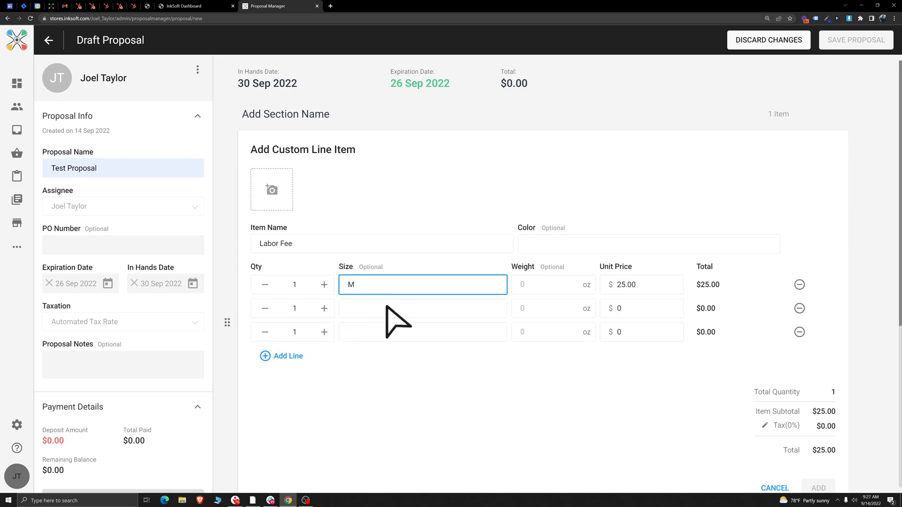
click(385, 306)
click(391, 333)
click(425, 375)
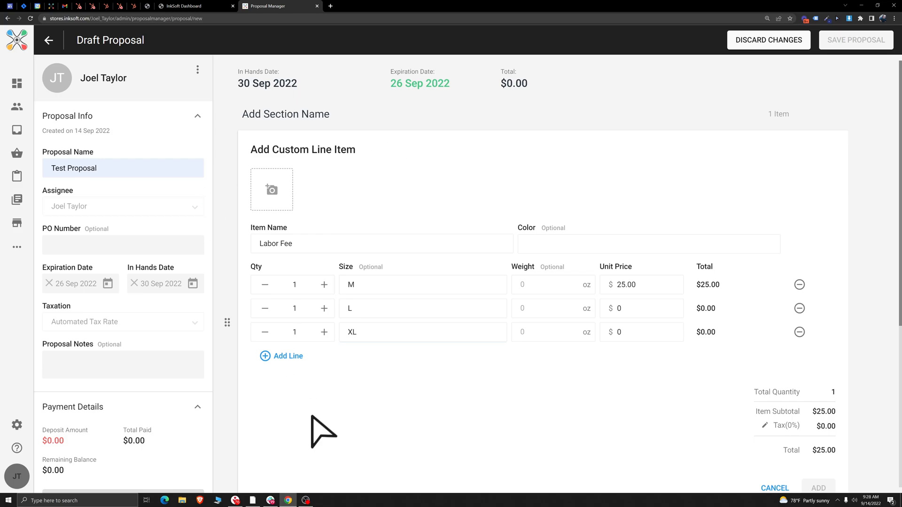
Step: Check the InkSoft Core options on the dashboard and discard the Labor Fee custom line item
click(186, 5)
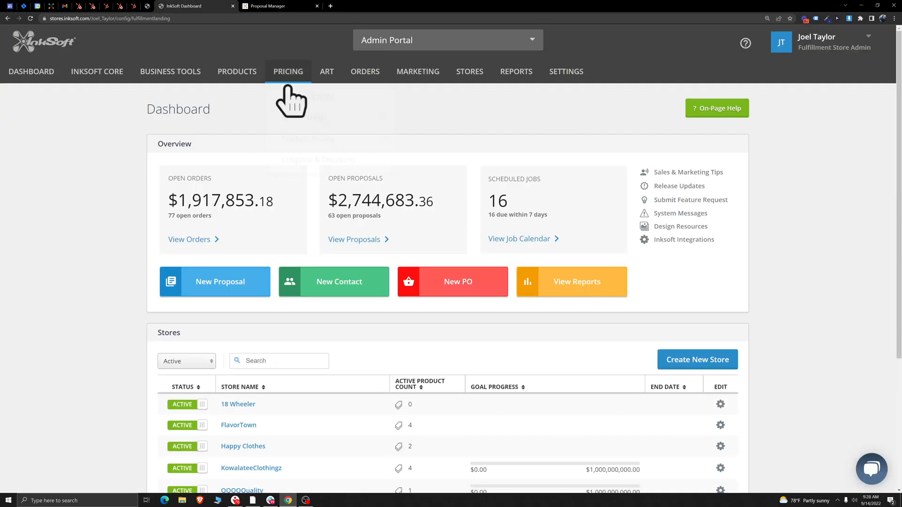
mouse_move(97, 72)
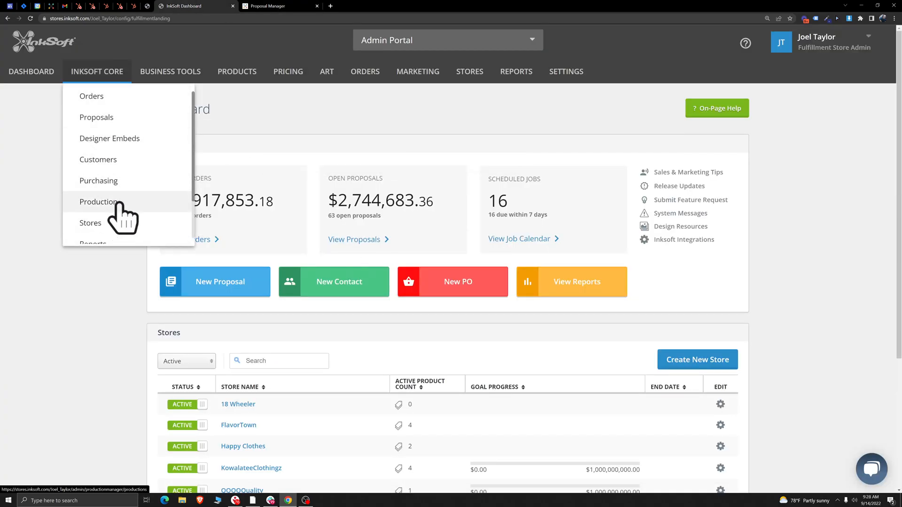
click(263, 6)
scroll(540, 263, down, 3)
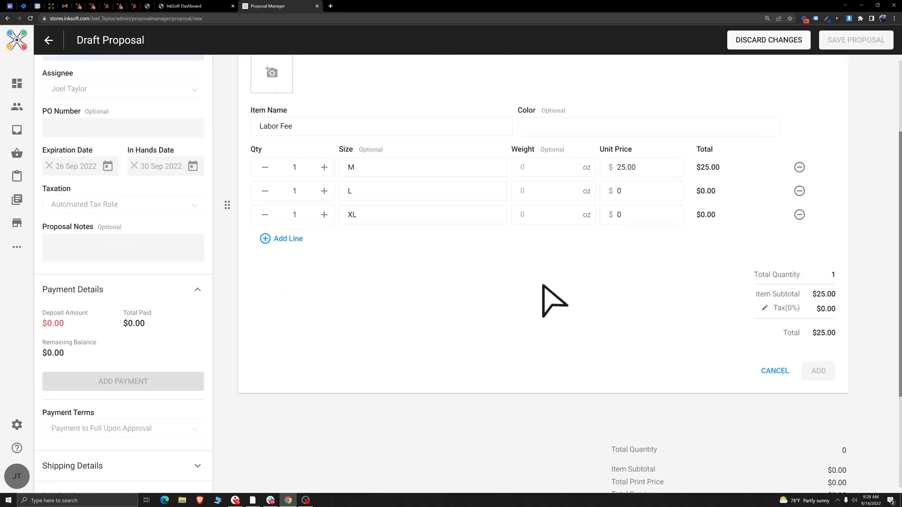
click(787, 371)
scroll(514, 263, up, 3)
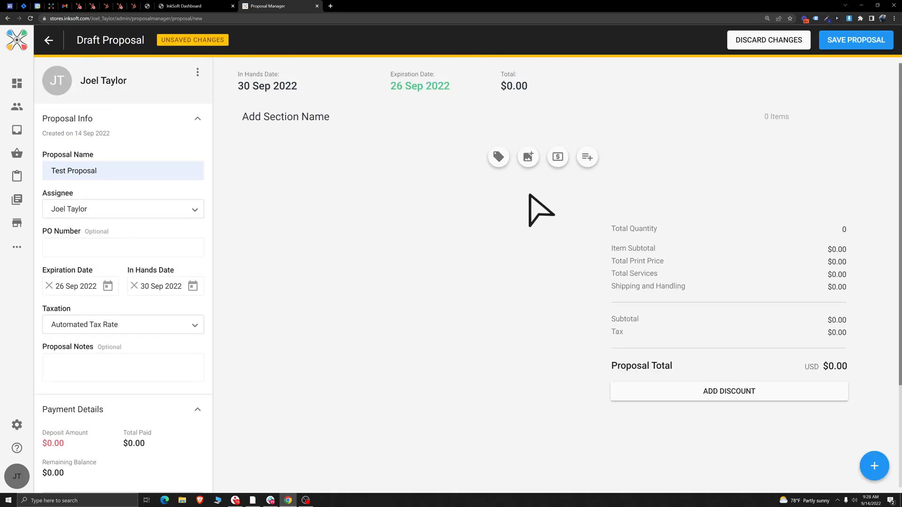
Step: Fill in a new reusable service named Rush Fee with the description Hello and an amount of $25 per hour
click(557, 158)
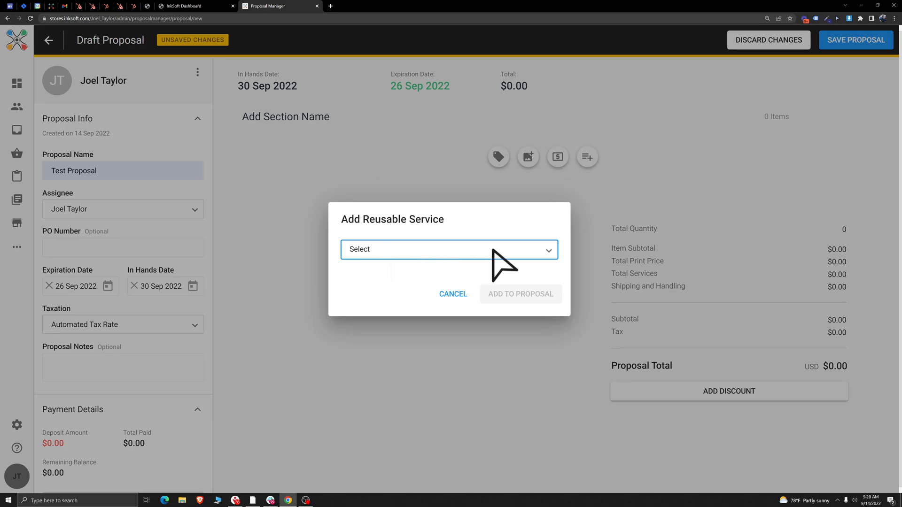
click(492, 251)
click(413, 355)
click(407, 196)
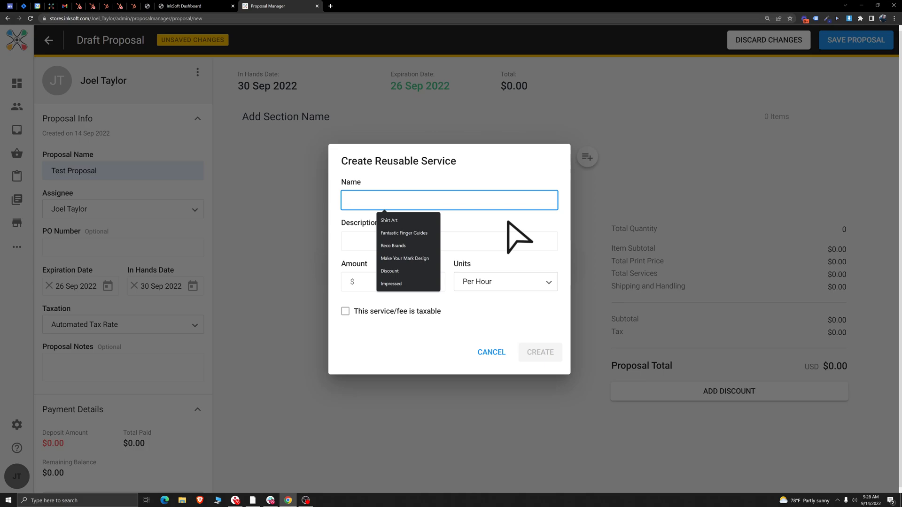
text(Rush Fee)
click(547, 240)
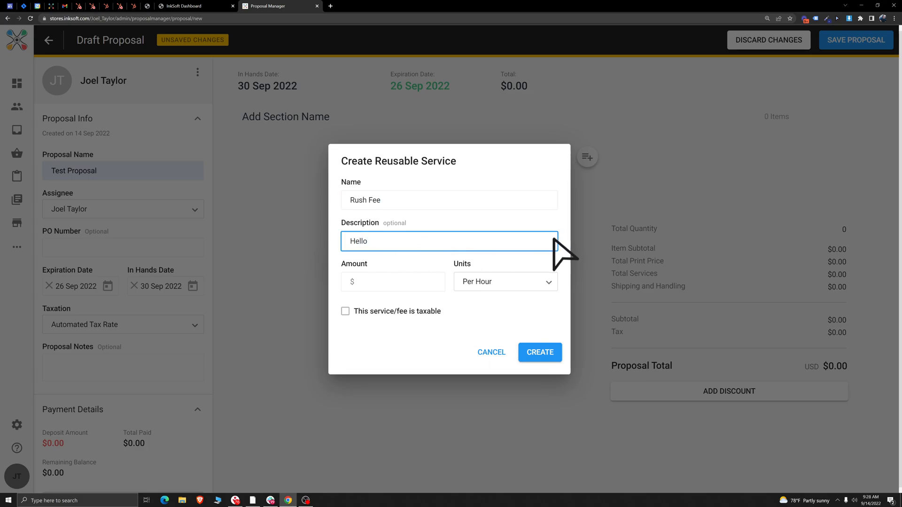
click(374, 282)
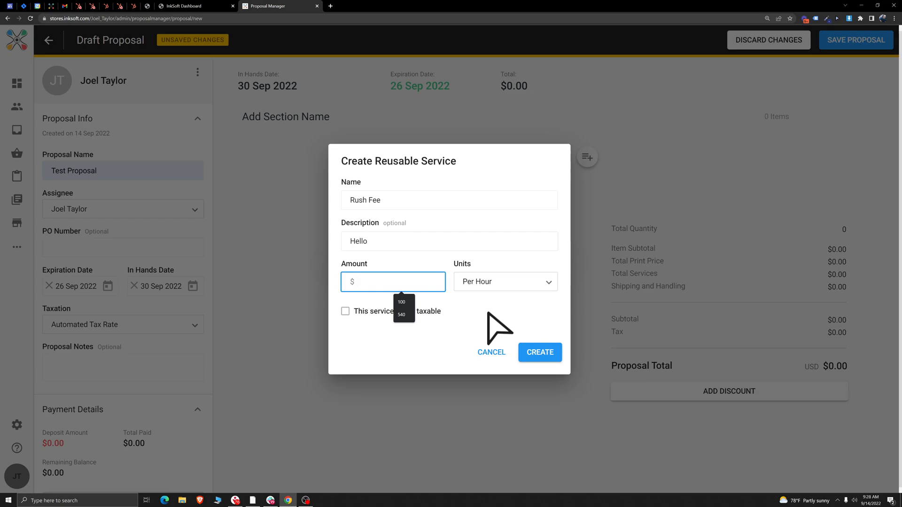
text(25)
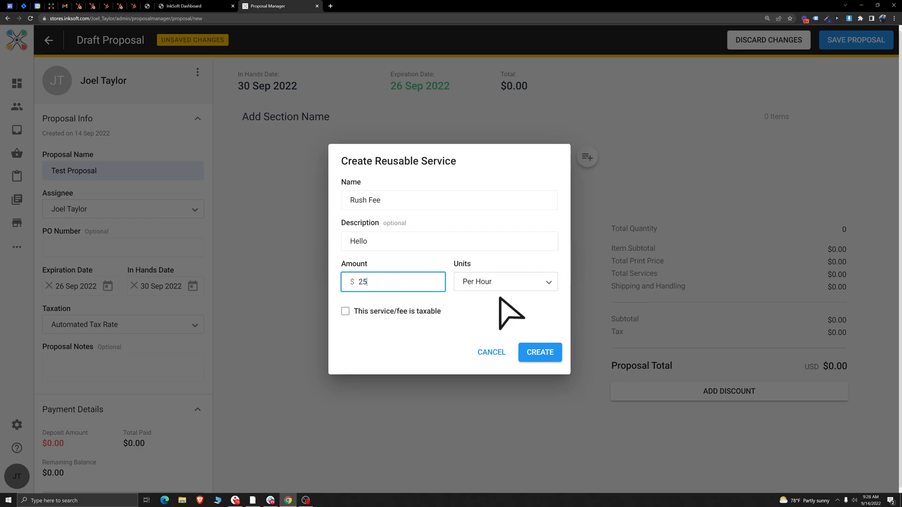
Step: Leave the reusable service form and view the art upload file types without adding a service or art to the proposal
click(372, 311)
click(373, 312)
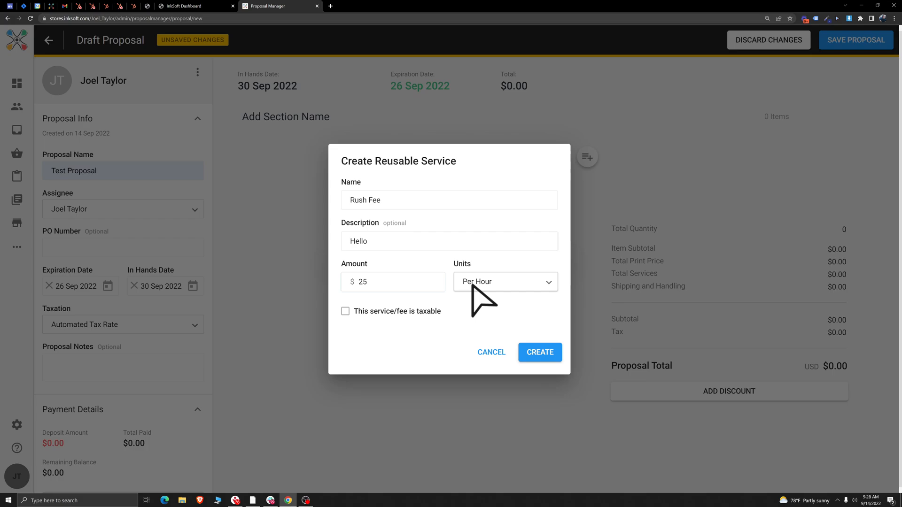
double_click(361, 282)
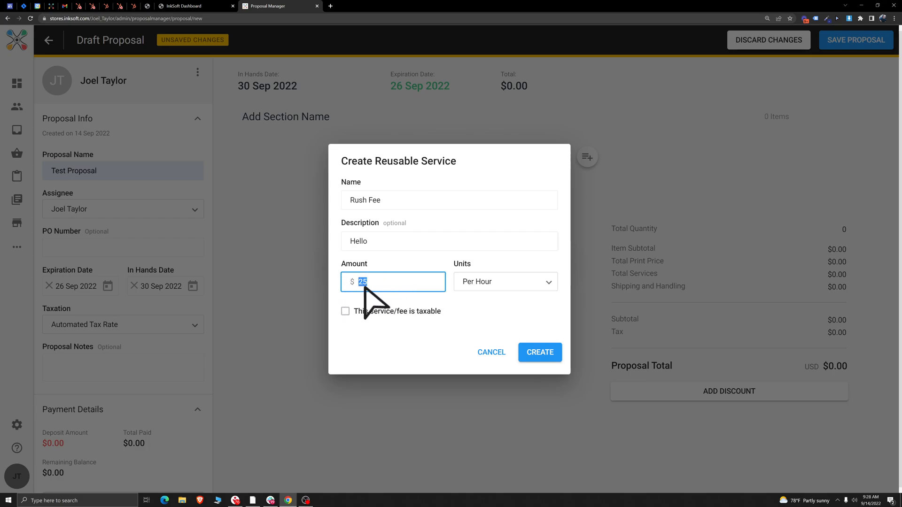
click(489, 311)
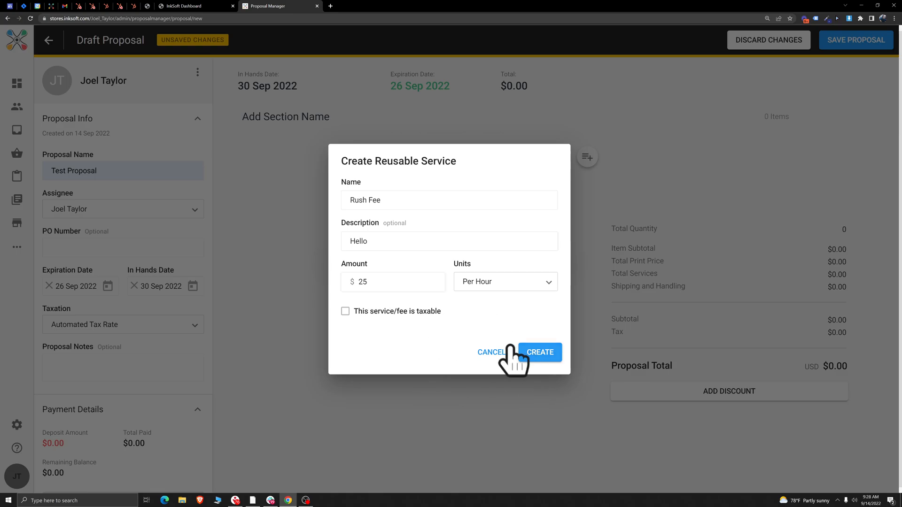
click(522, 356)
click(454, 295)
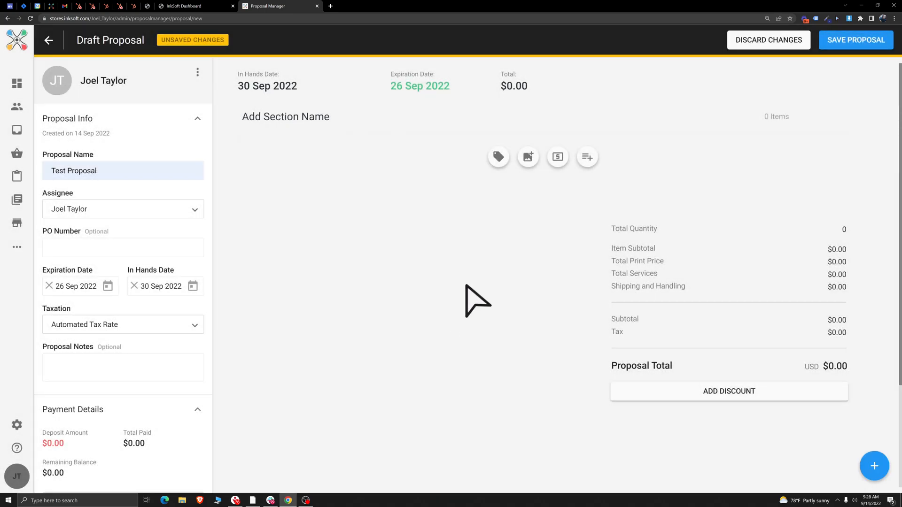
click(529, 159)
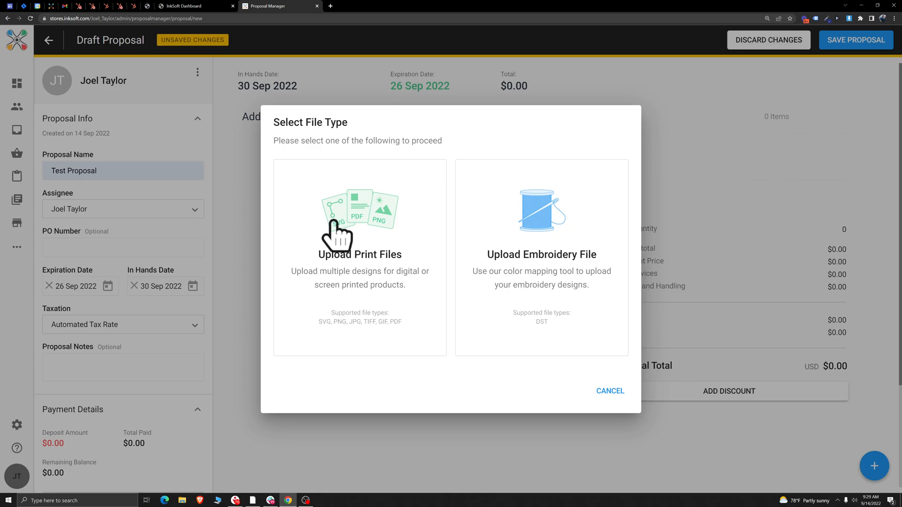
click(616, 390)
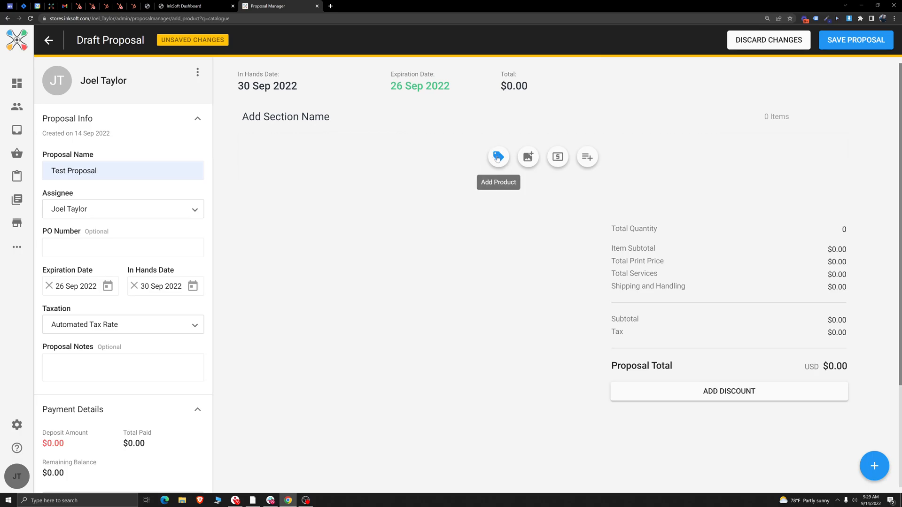
Step: Open the product catalog for the proposal and check the store filter options without applying one
click(497, 158)
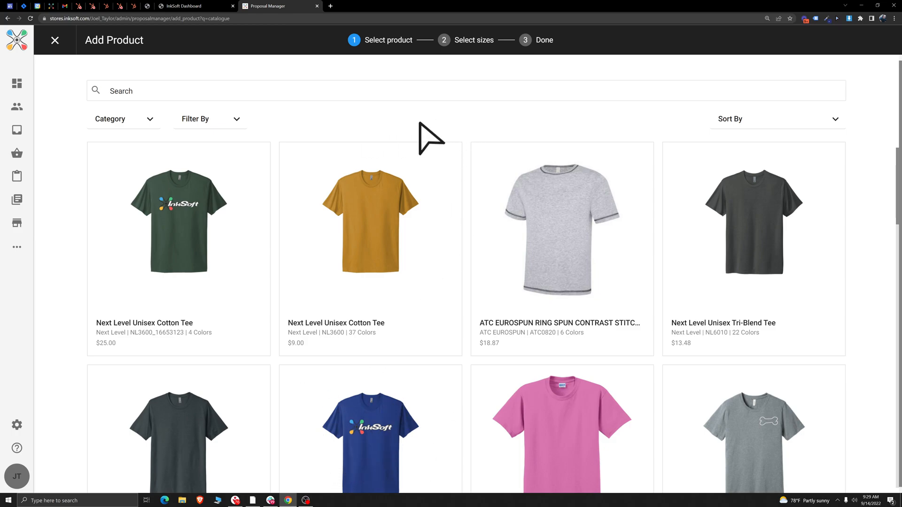
click(236, 119)
mouse_move(208, 229)
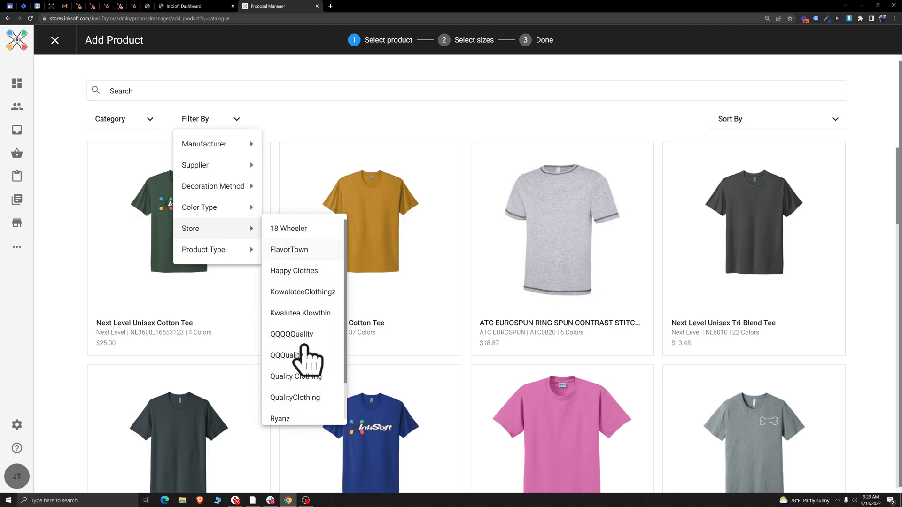
click(457, 124)
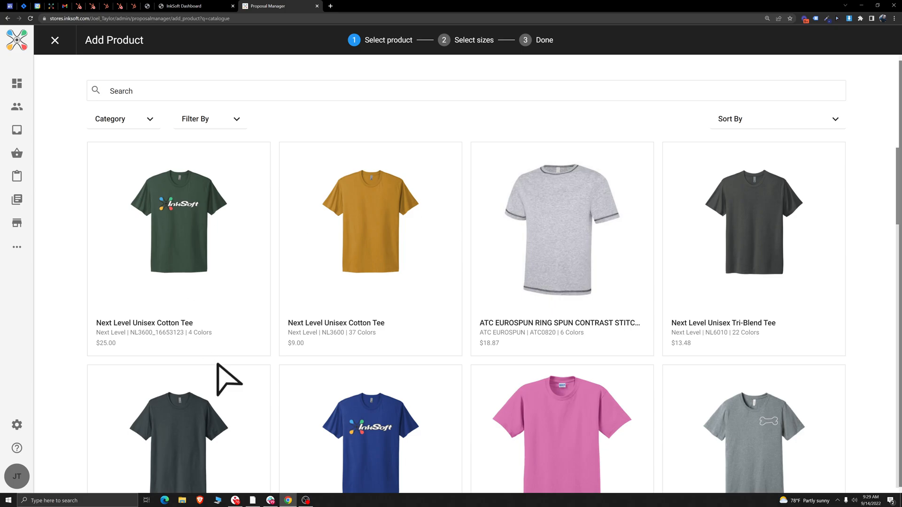
Step: Choose the blank Next Level Unisex Cotton Tee (NL3600) in the colors AntqGold, Black and Cardinal
click(368, 202)
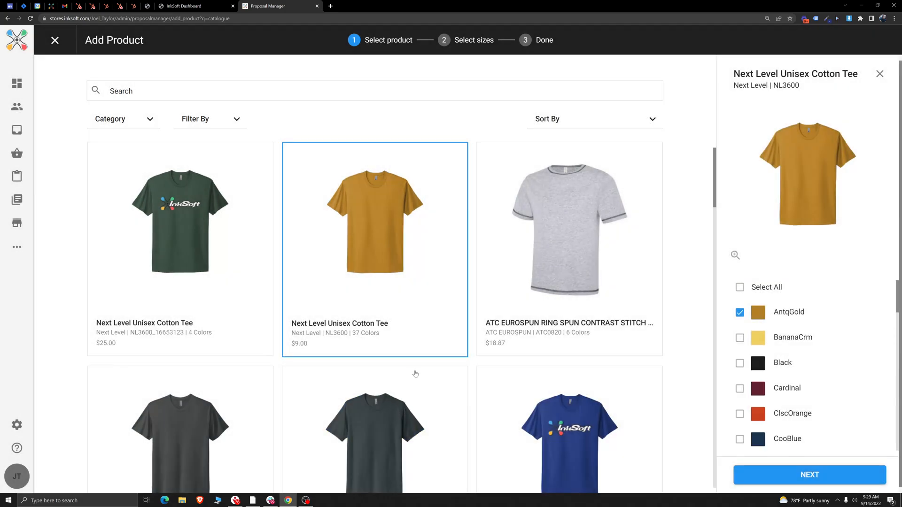
click(741, 364)
click(747, 386)
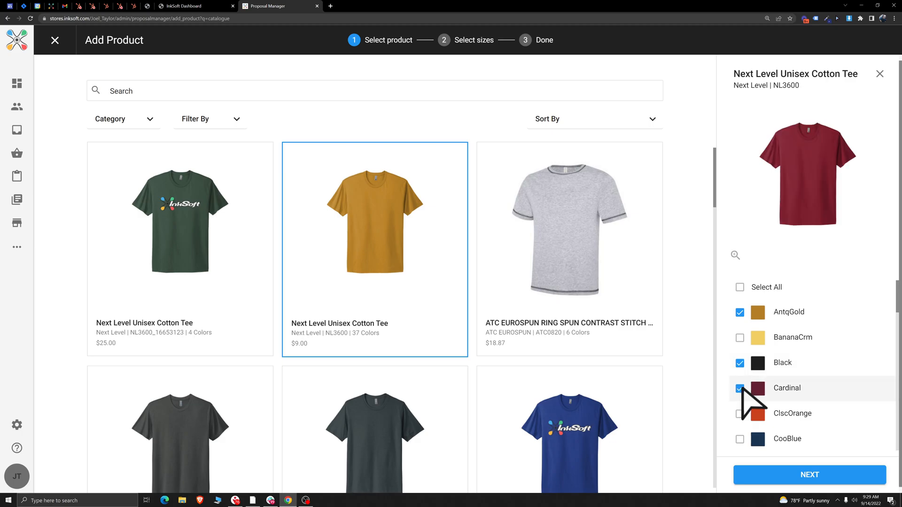
Step: Upload the print file logo-inksoft.svg as art for the selected Next Level Unisex Cotton Tee
click(809, 475)
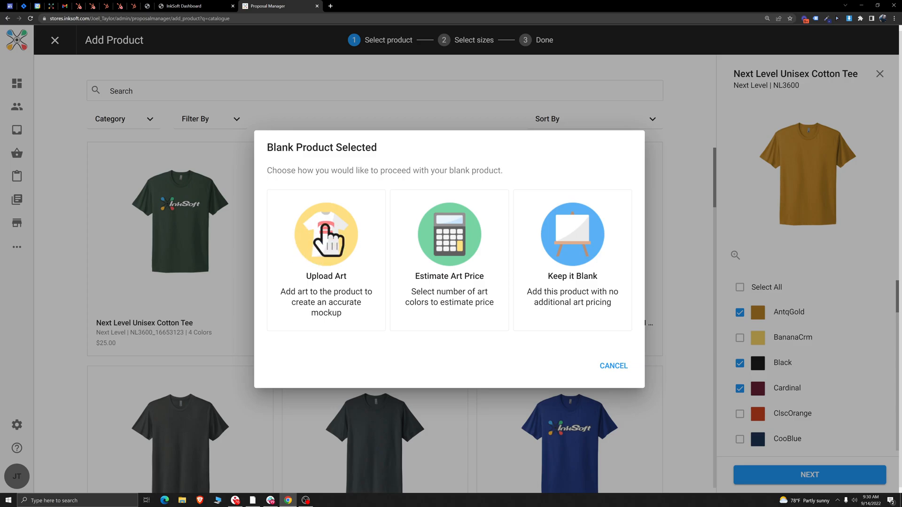
click(352, 233)
click(806, 210)
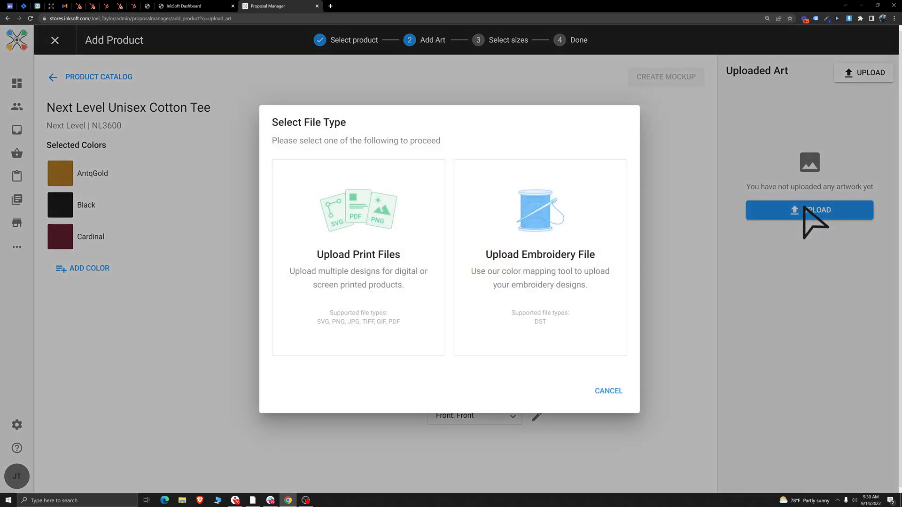
click(362, 221)
click(452, 329)
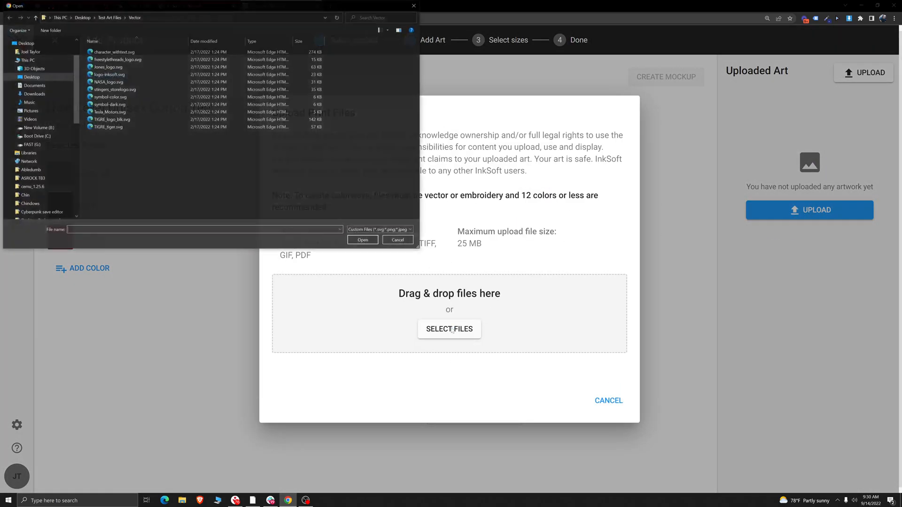
click(118, 75)
click(363, 241)
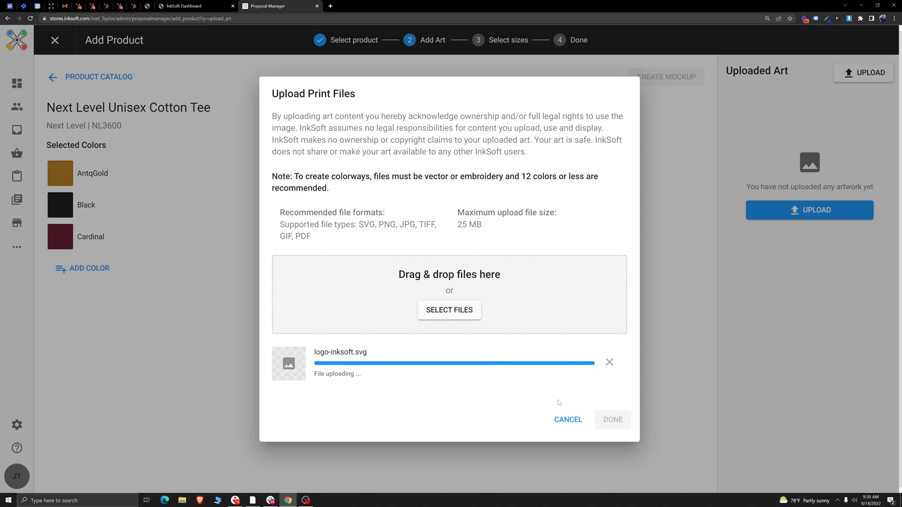
click(611, 419)
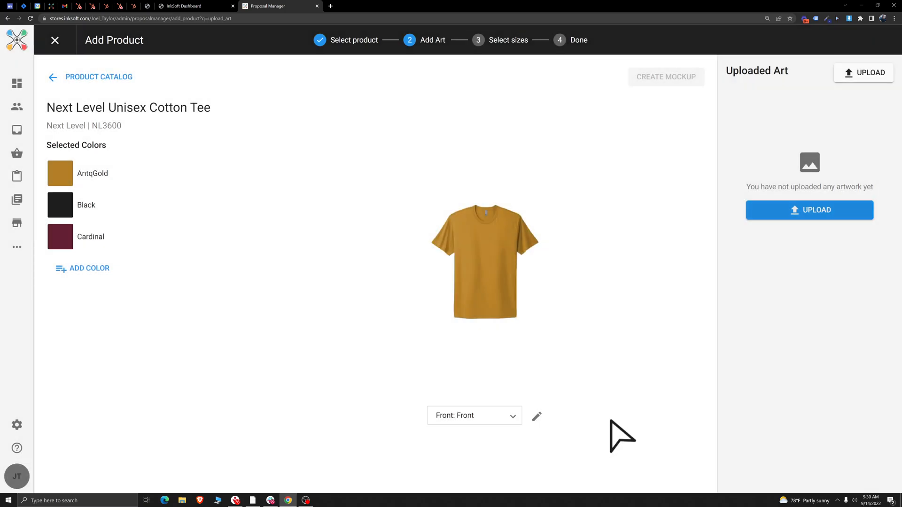
Step: Place the uploaded InkSoft logo across the upper chest on the tee's front and create the mockup
click(794, 142)
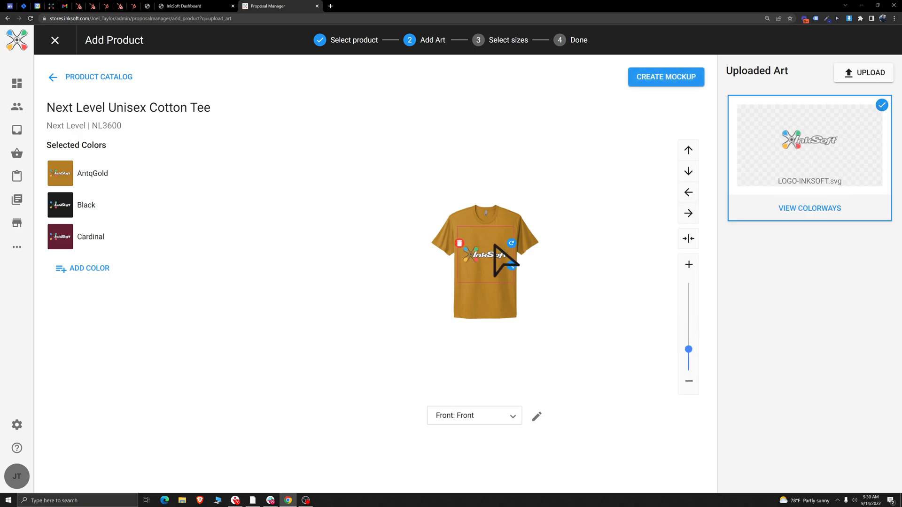
drag(513, 252, 513, 253)
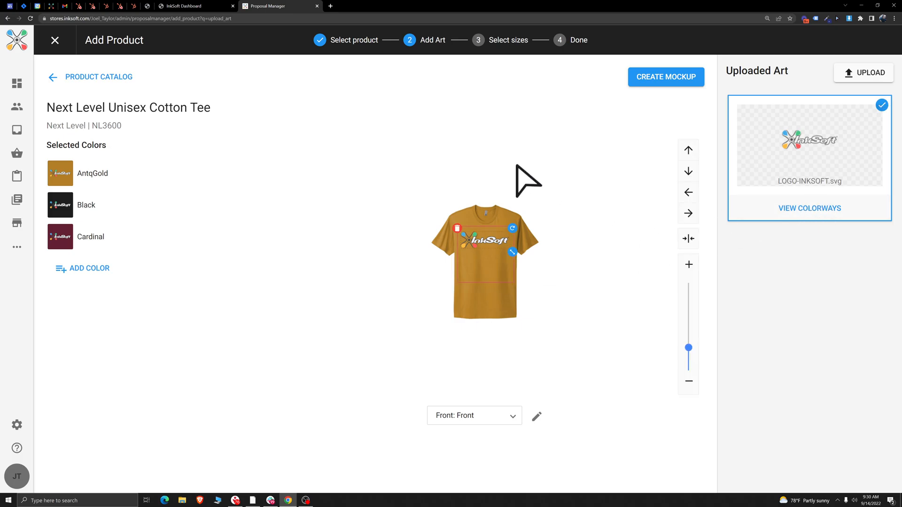
click(670, 77)
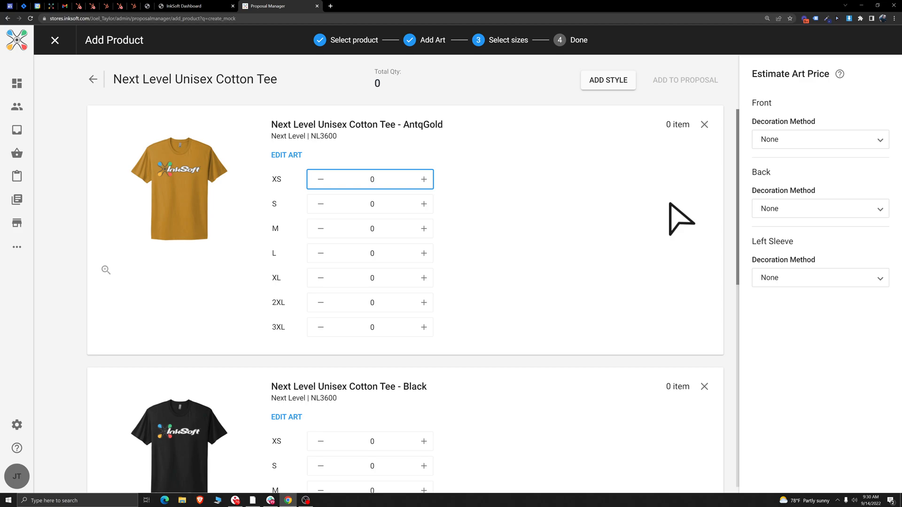
Step: Set the quantity to 5 for every listed size of the AntqGold, Black and Cardinal tees
key(Tab)
key(Tab)
text(5)
key(Tab)
text(5)
key(Tab)
key(5)
key(Tab)
key(5)
key(Tab)
key(5)
key(Tab)
key(5)
key(Tab)
key(5)
key(Tab)
key(5)
key(Tab)
key(5)
key(Tab)
key(5)
key(Tab)
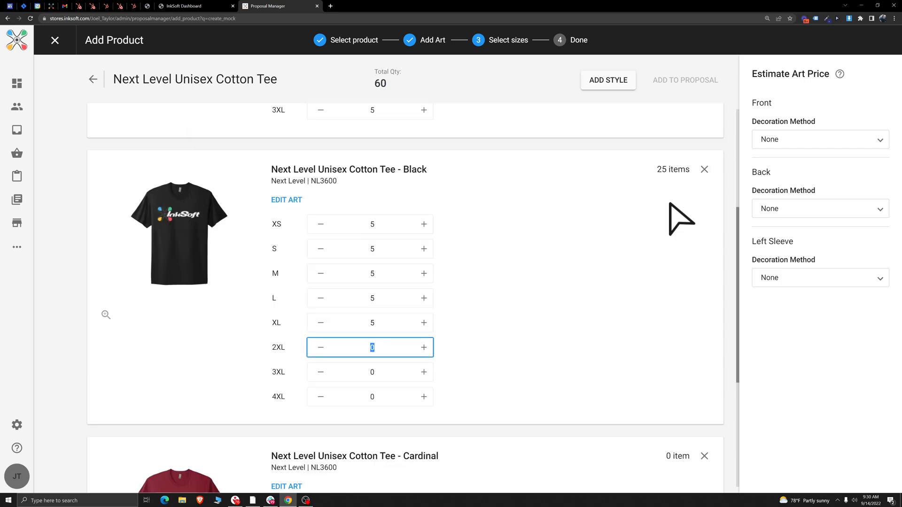
key(5)
key(Tab)
key(5)
key(Tab)
key(5)
key(Tab)
key(5)
key(Tab)
key(5)
key(Tab)
key(5)
key(Tab)
key(5)
key(Tab)
key(5)
key(Tab)
key(5)
key(Tab)
key(5)
key(Tab)
key(5)
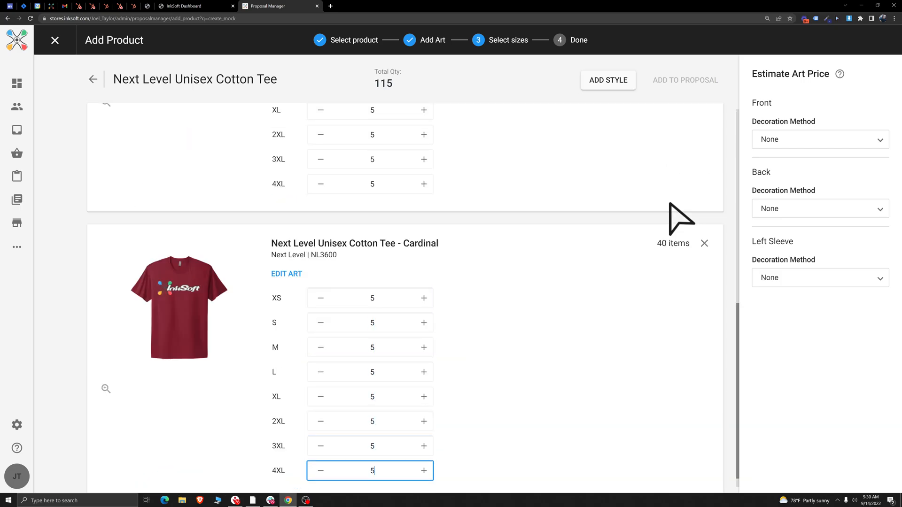
scroll(569, 270, up, 9)
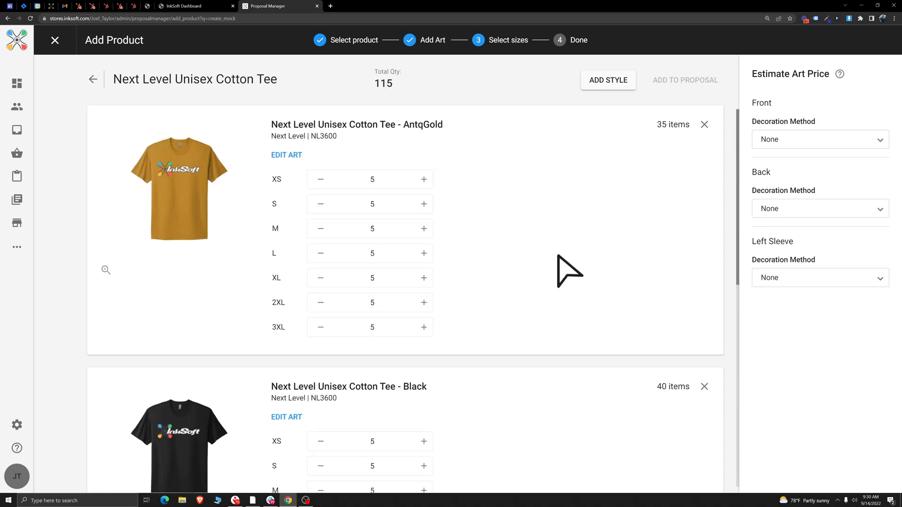
double_click(760, 103)
drag(782, 172, 750, 172)
drag(798, 237, 736, 248)
click(814, 239)
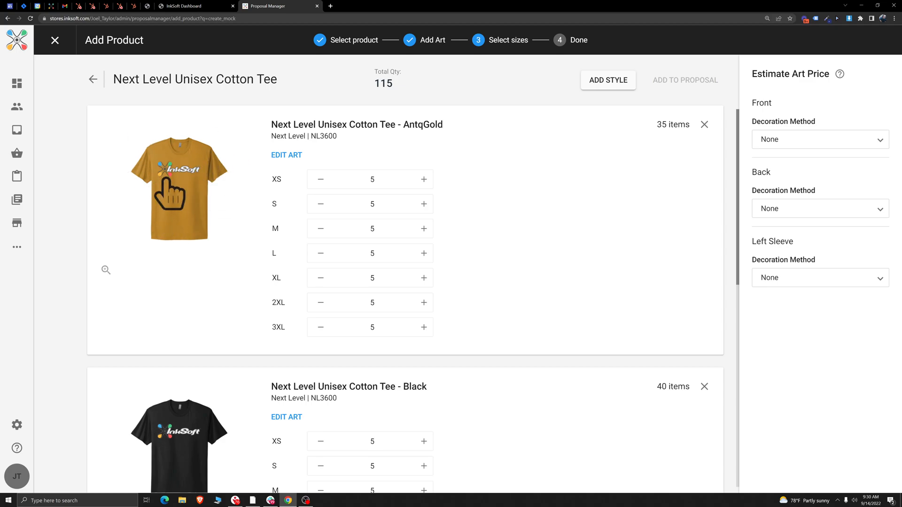
drag(771, 104, 750, 105)
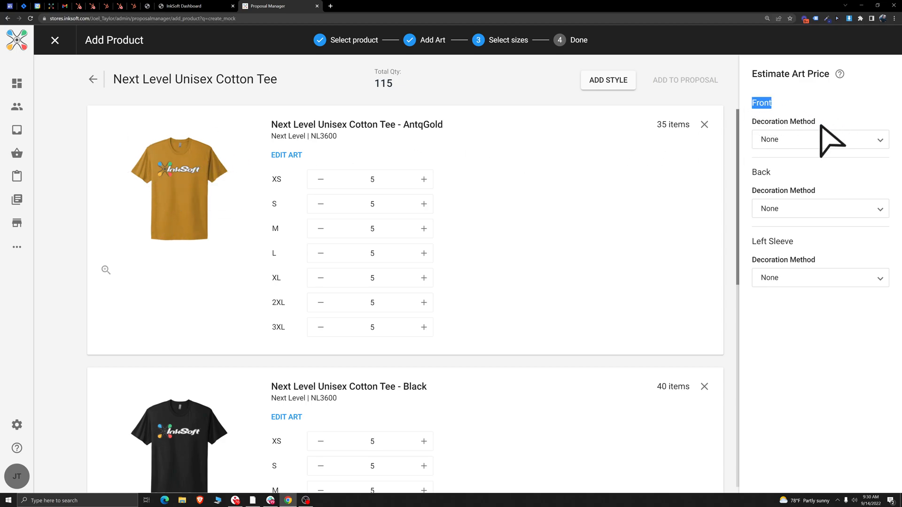
Step: Set the front art estimate to Screen Print with 6 Colors and add the tees to the proposal
click(825, 139)
click(780, 161)
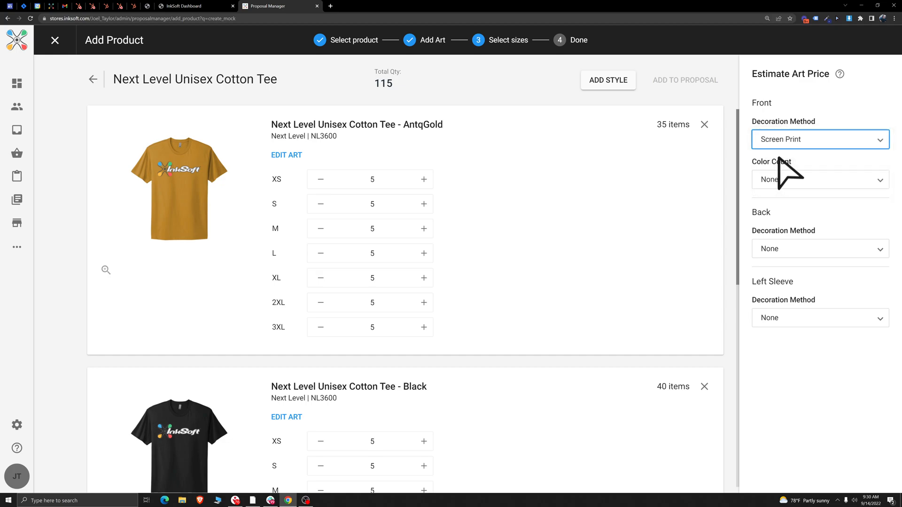
click(757, 180)
scroll(792, 272, down, 2)
click(785, 254)
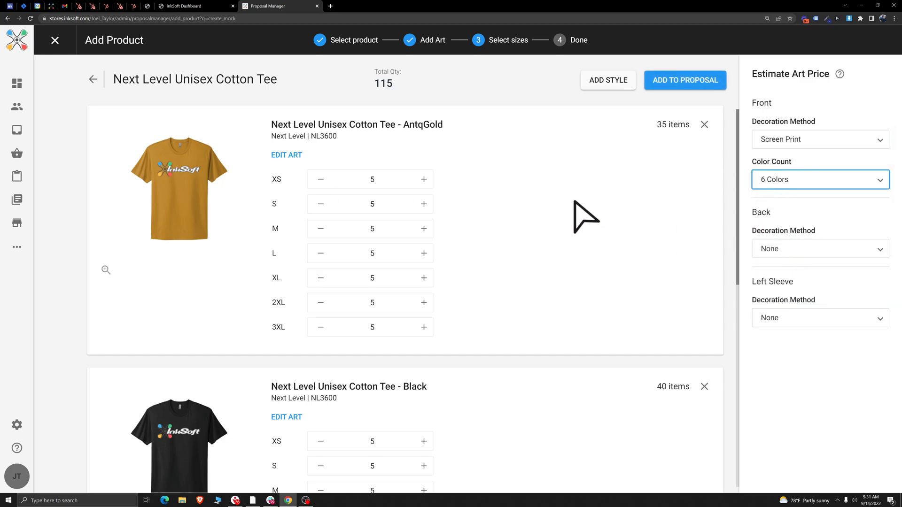
click(684, 87)
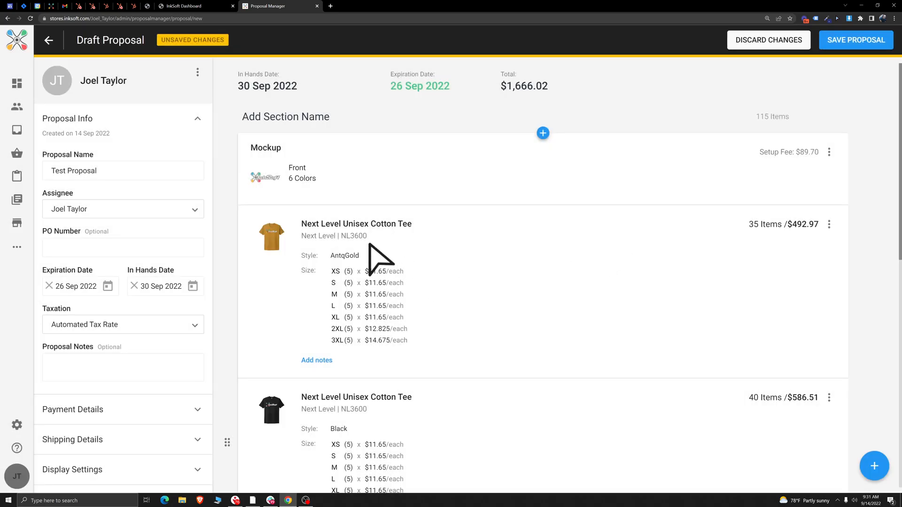
Step: Review the tee's style number, the mockup's setup fee and the AntqGold line total in the draft proposal
drag(368, 237, 348, 238)
click(368, 238)
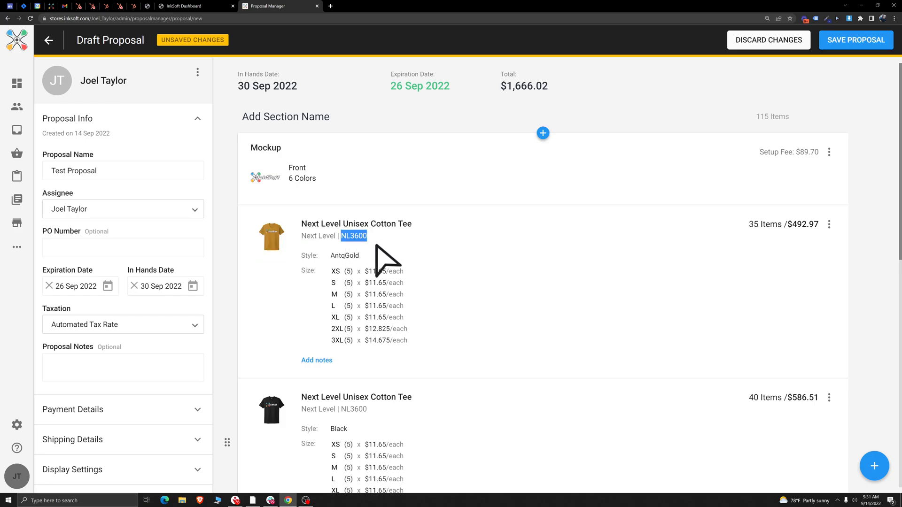
drag(800, 152, 816, 154)
click(590, 295)
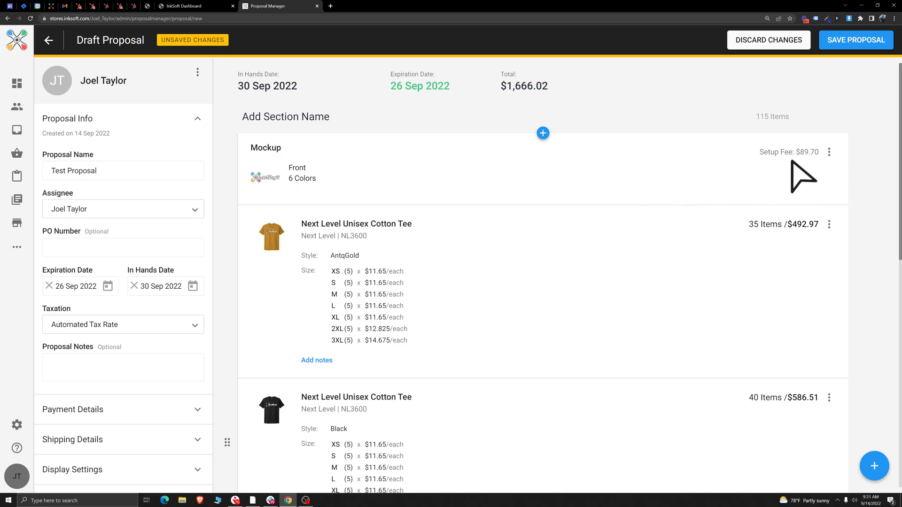
drag(804, 152, 819, 153)
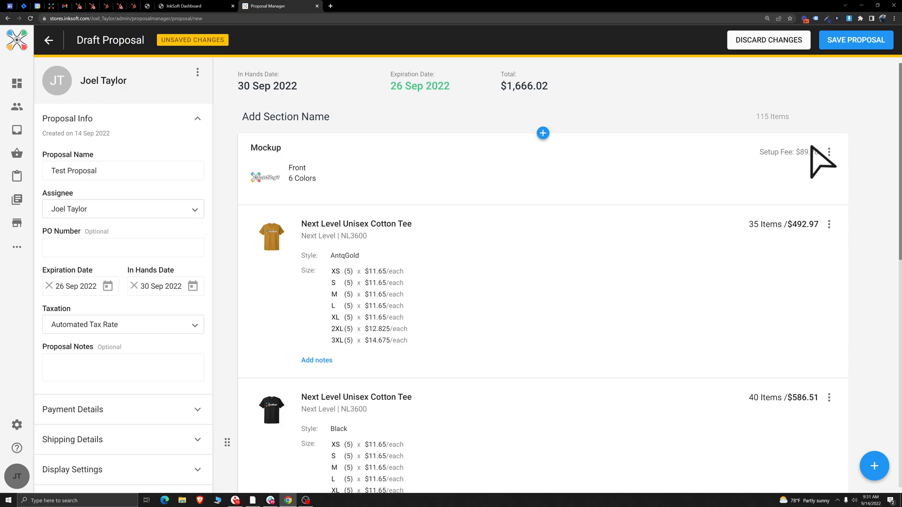
drag(816, 155, 819, 153)
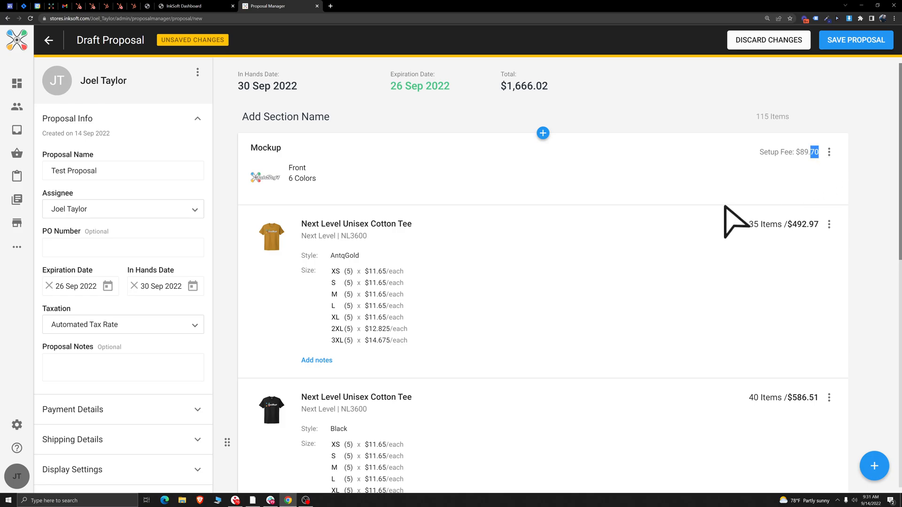
click(643, 307)
mouse_move(785, 228)
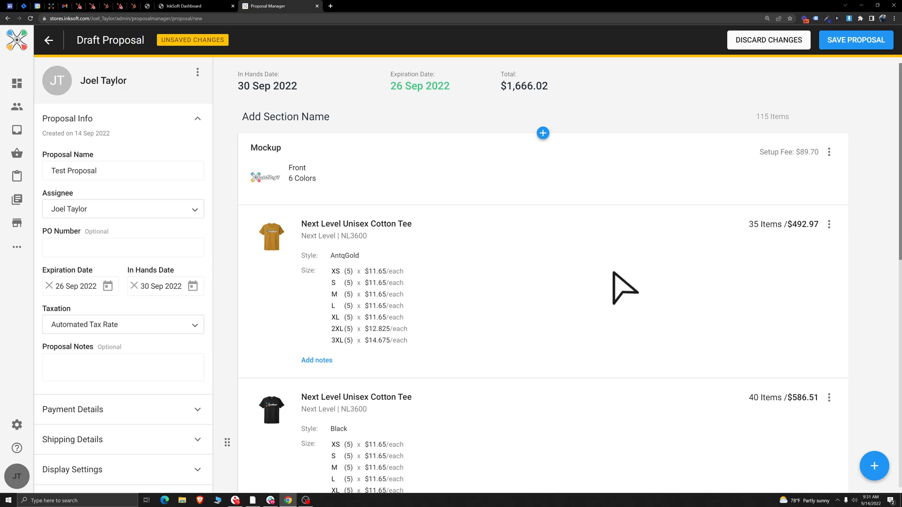
drag(797, 242, 815, 253)
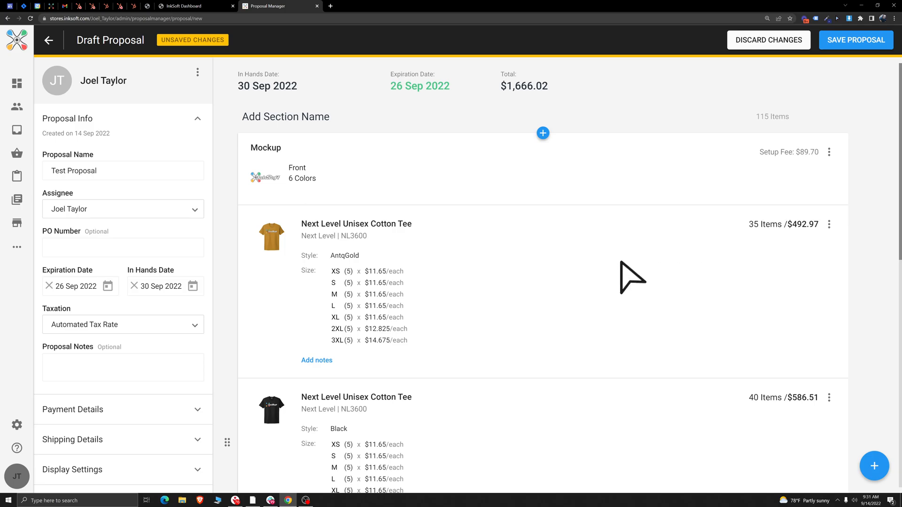
Step: Examine the size prices and front print price in the AntqGold tee's price override form, leaving without changes
mouse_move(799, 248)
click(828, 226)
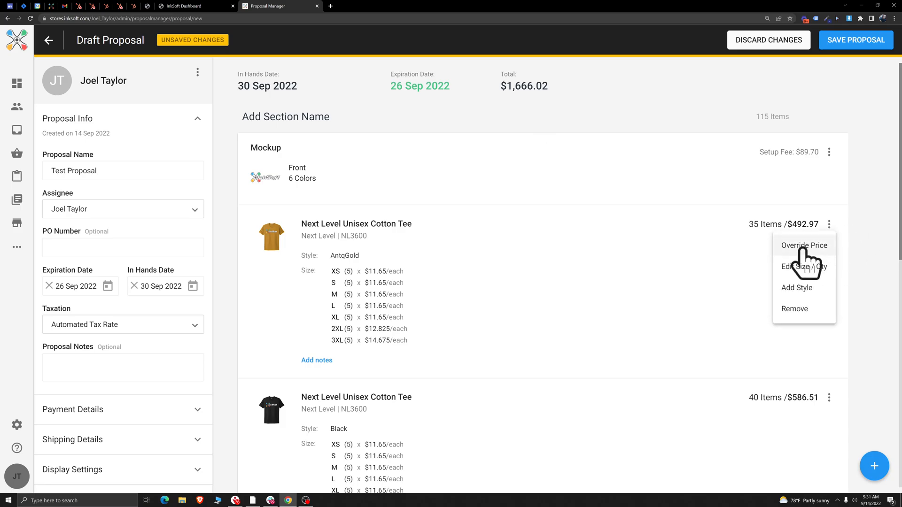
click(806, 258)
scroll(481, 252, down, 3)
click(436, 230)
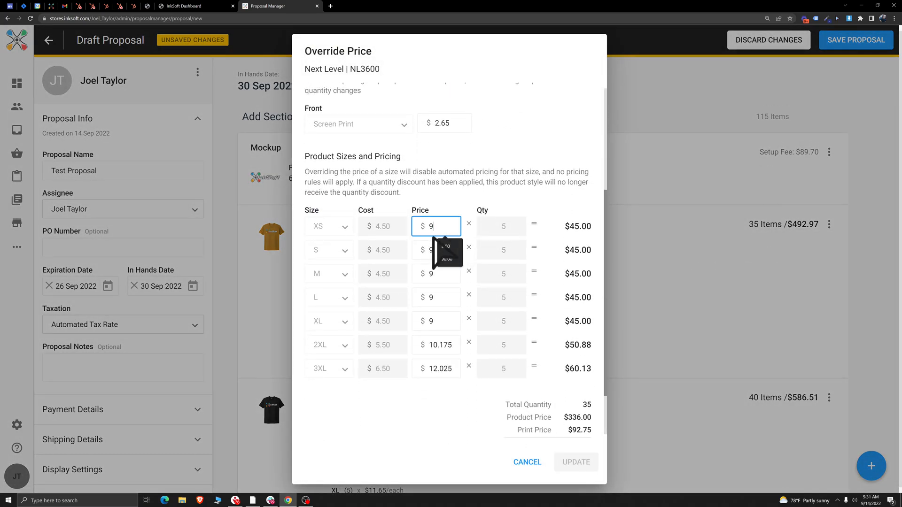
click(431, 254)
click(432, 276)
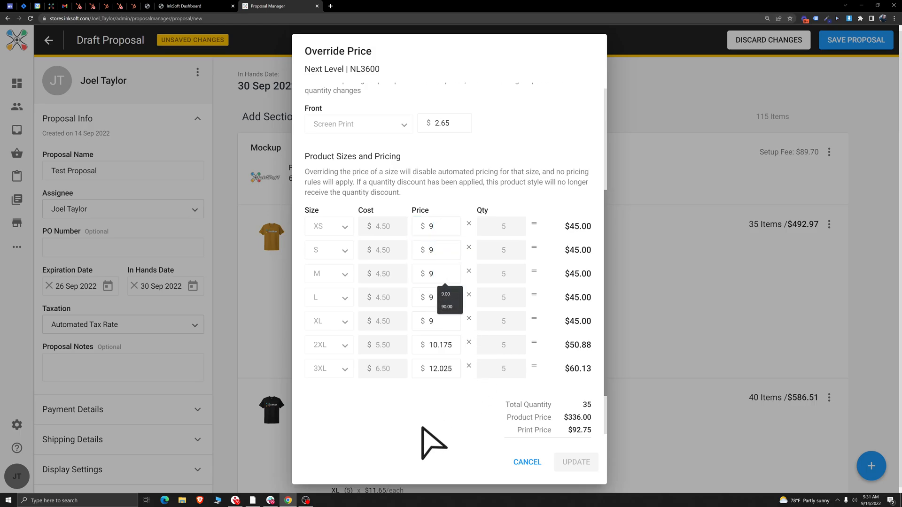
scroll(481, 235, up, 4)
click(463, 303)
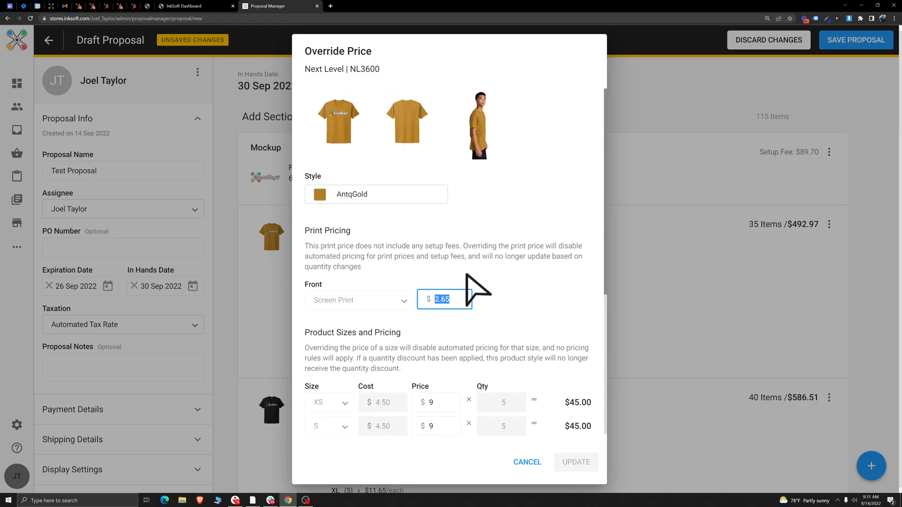
click(526, 462)
Step: View the AntqGold tee's size and quantity editing form and leave it without updating
click(829, 224)
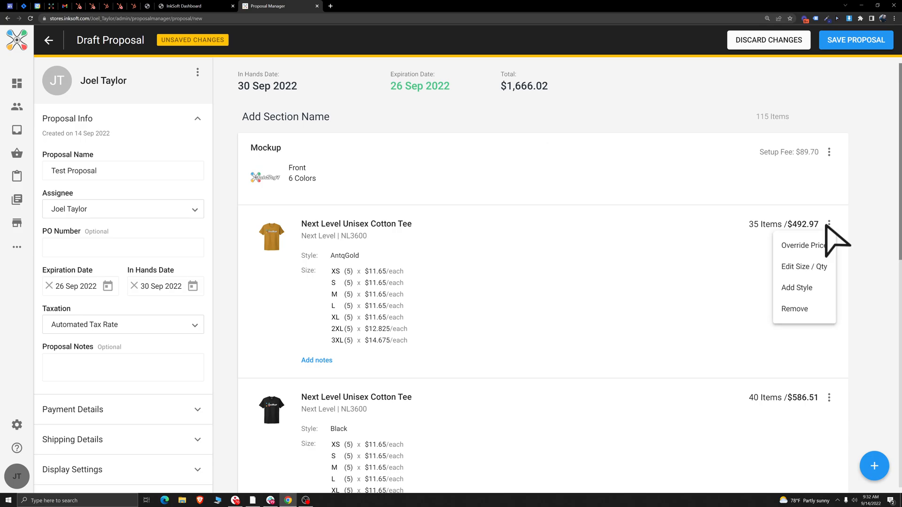
click(813, 267)
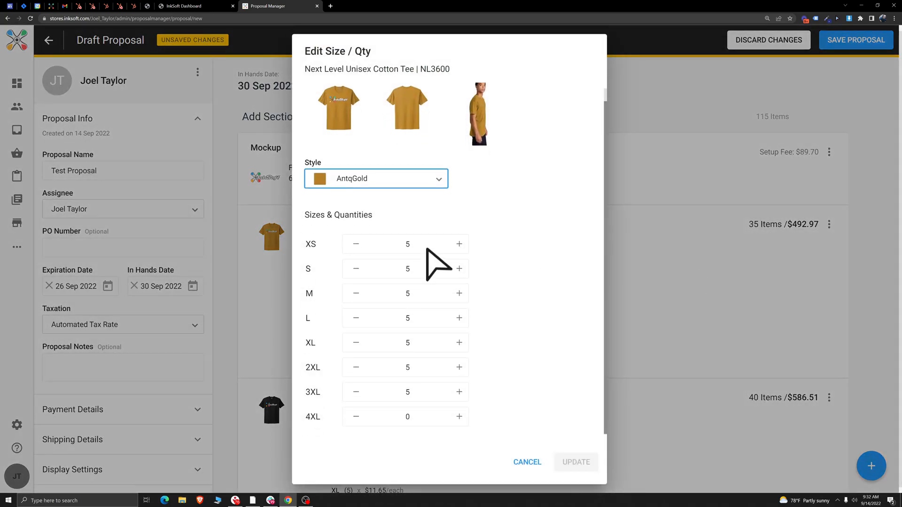
click(527, 462)
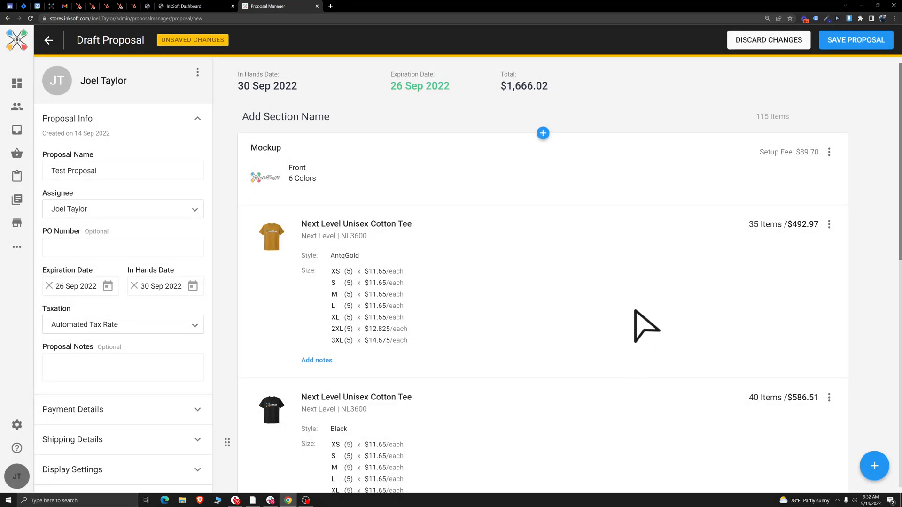
Step: Check the front decoration method options in the mockup's art estimate and leave without updating
click(829, 152)
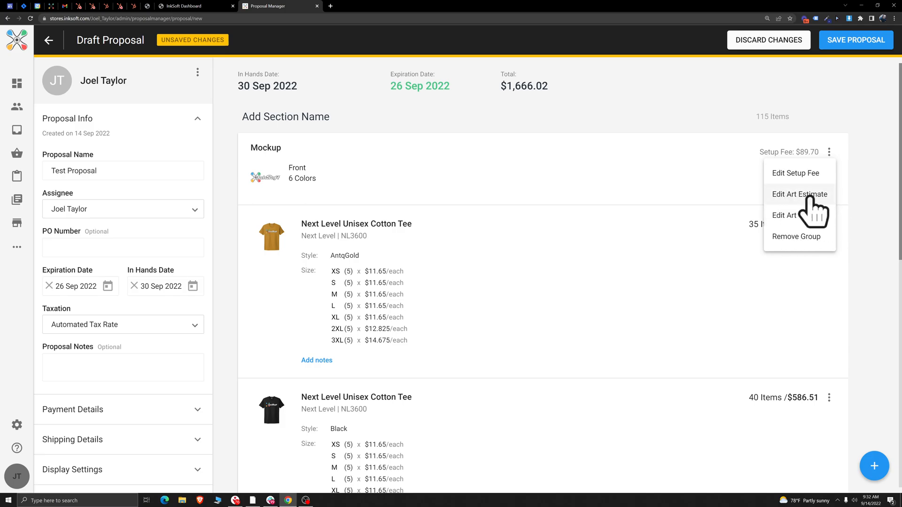
click(814, 209)
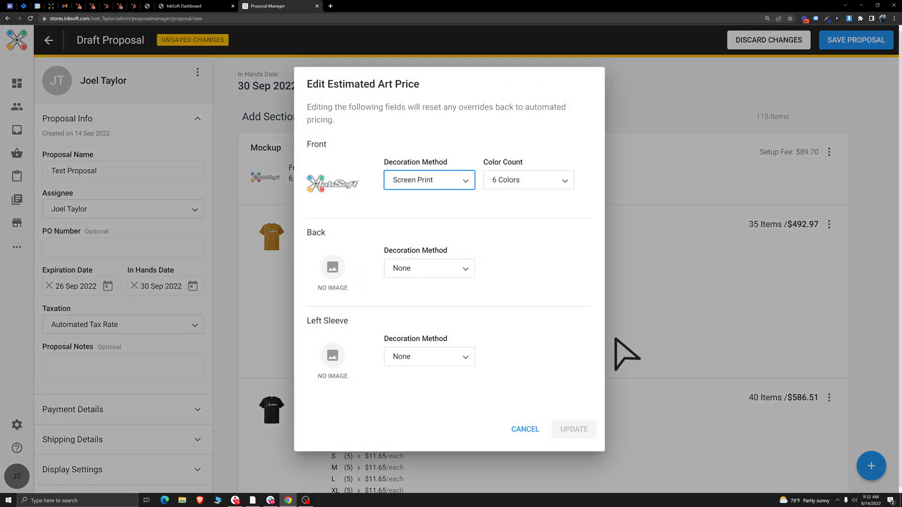
click(448, 181)
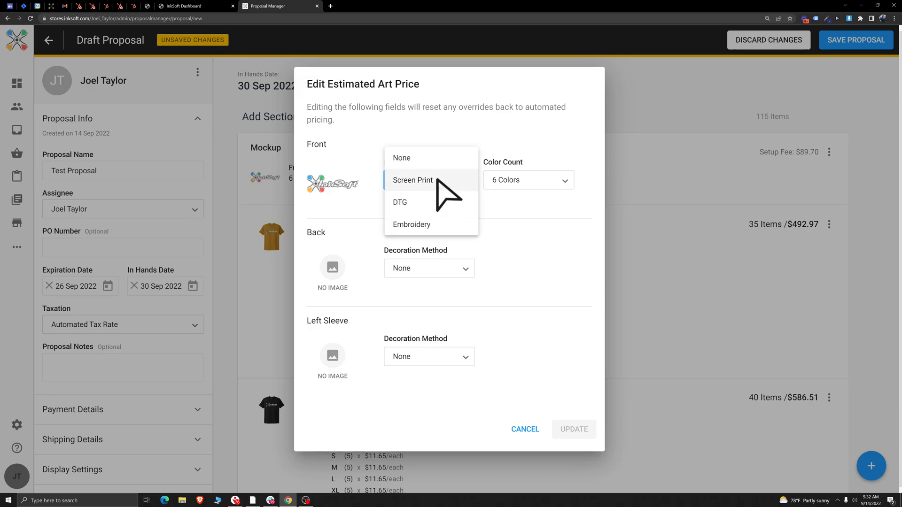
click(435, 182)
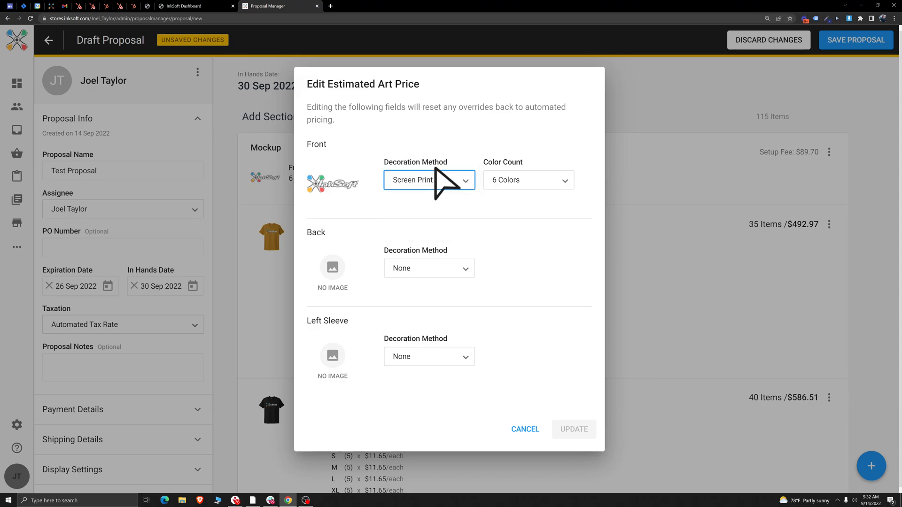
click(525, 430)
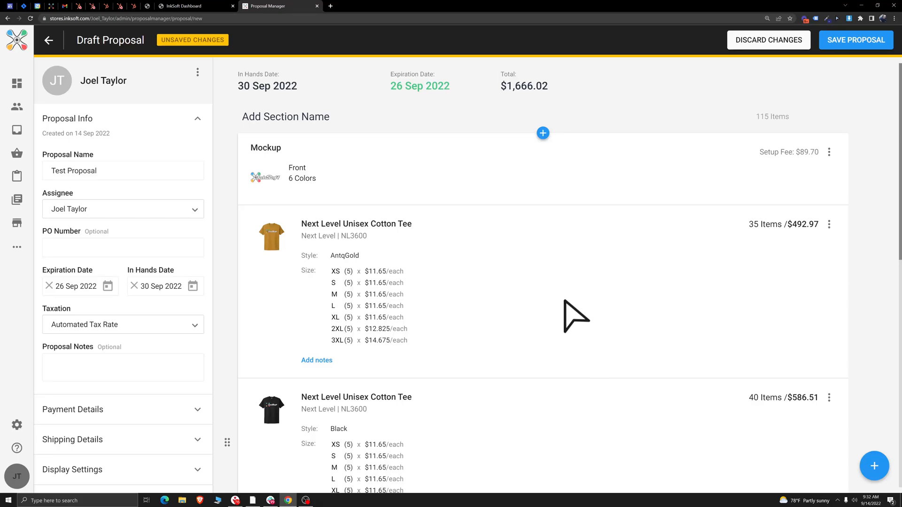
Step: Add the line item note "NOTES" to the AntqGold tee and apply it
click(314, 360)
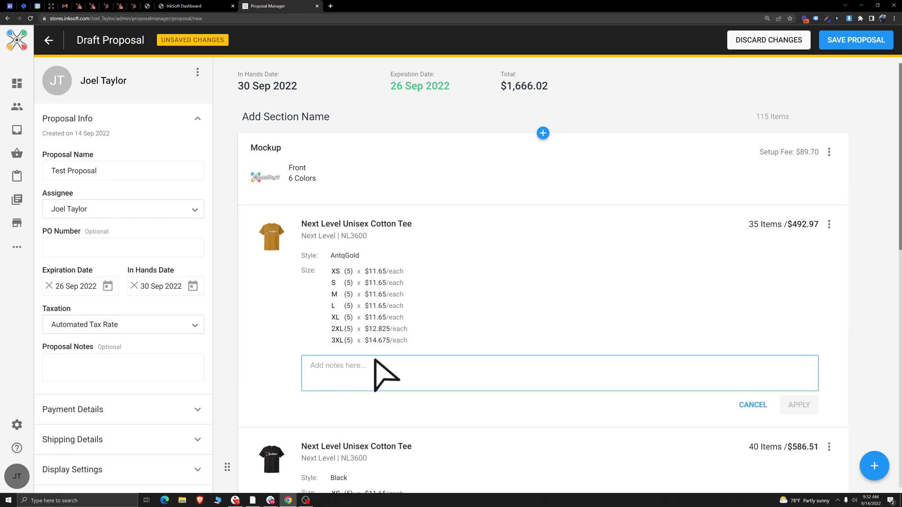
text(NOTEs)
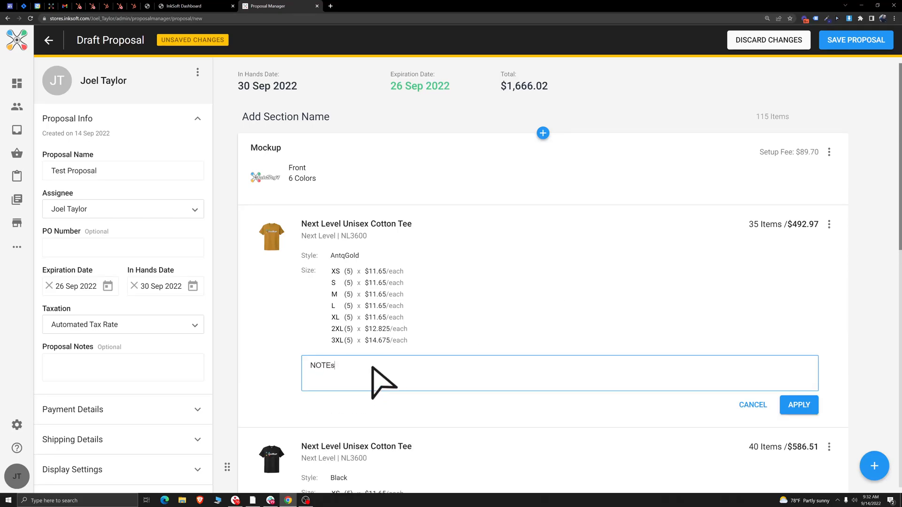
click(799, 404)
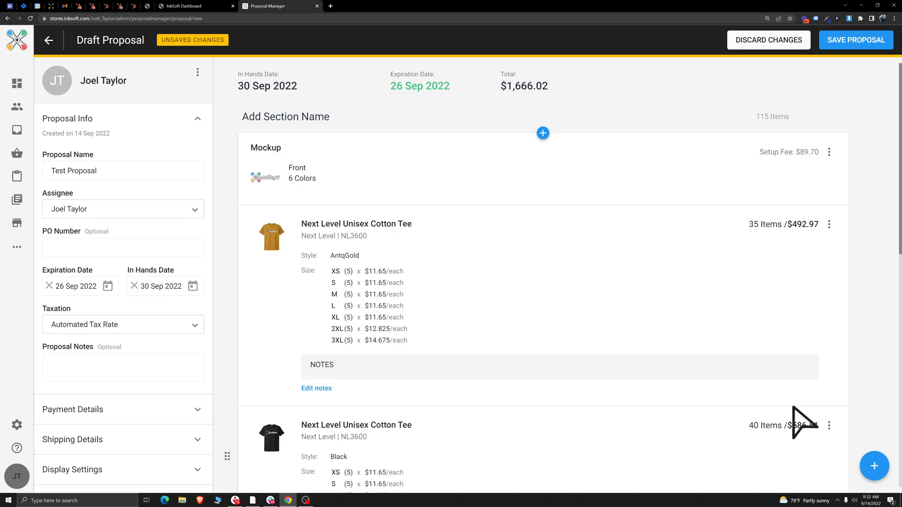
drag(341, 364, 302, 370)
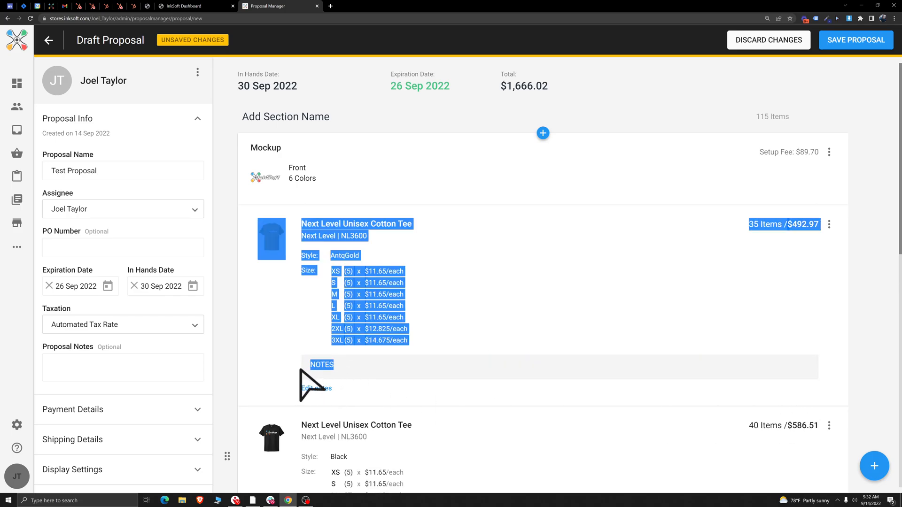
click(490, 344)
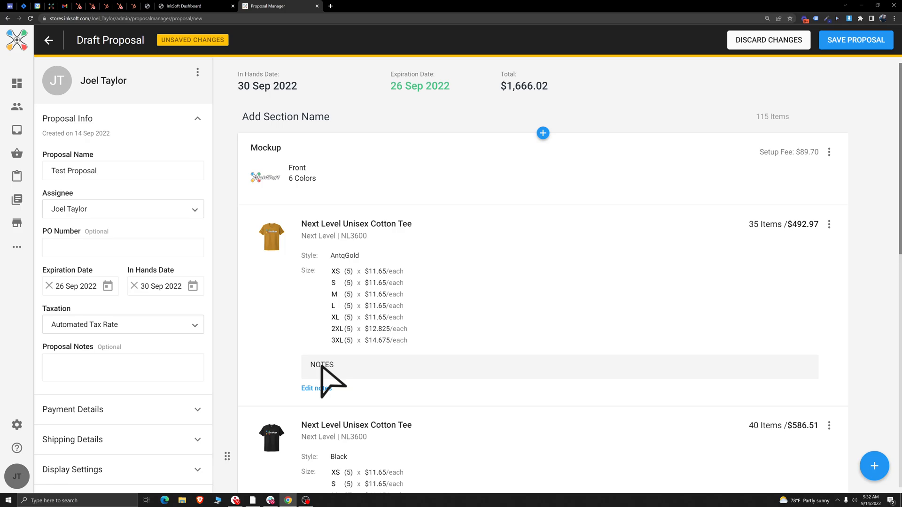
Step: Enter "INTERNAL NOTES" as the proposal notes in the proposal info
click(89, 362)
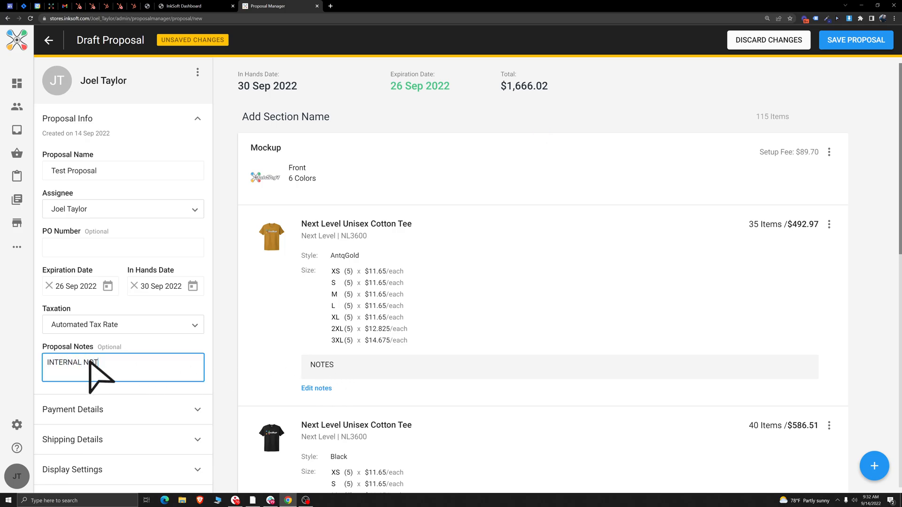
drag(125, 357, 49, 363)
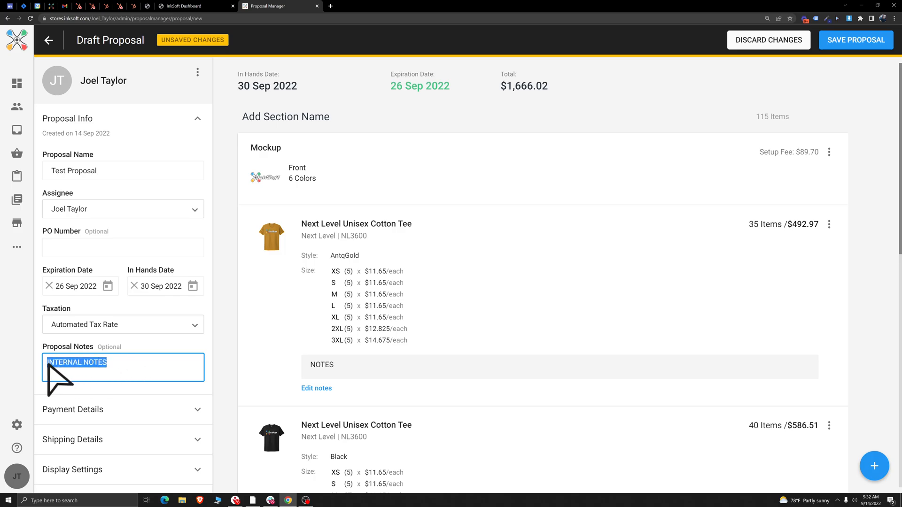
click(477, 337)
Step: Add the line item note "NOTES" to the Black tee and apply it
scroll(479, 332, down, 3)
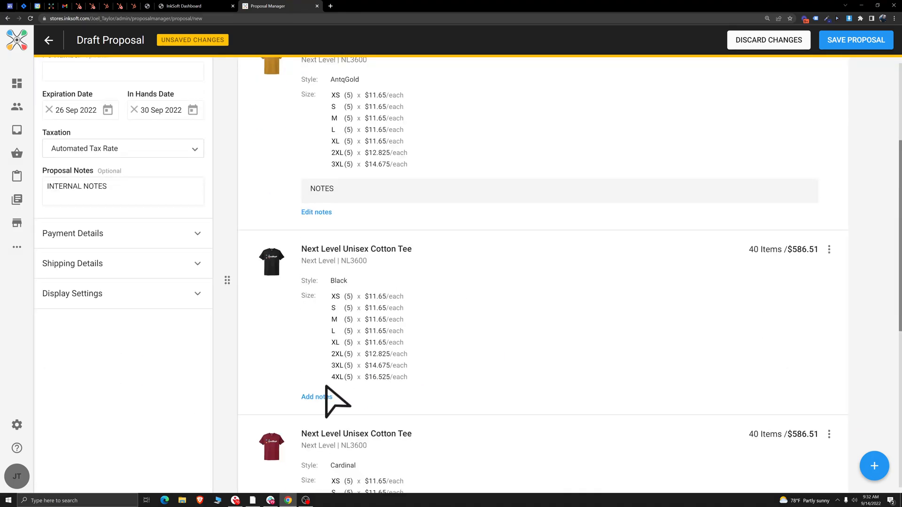
click(316, 397)
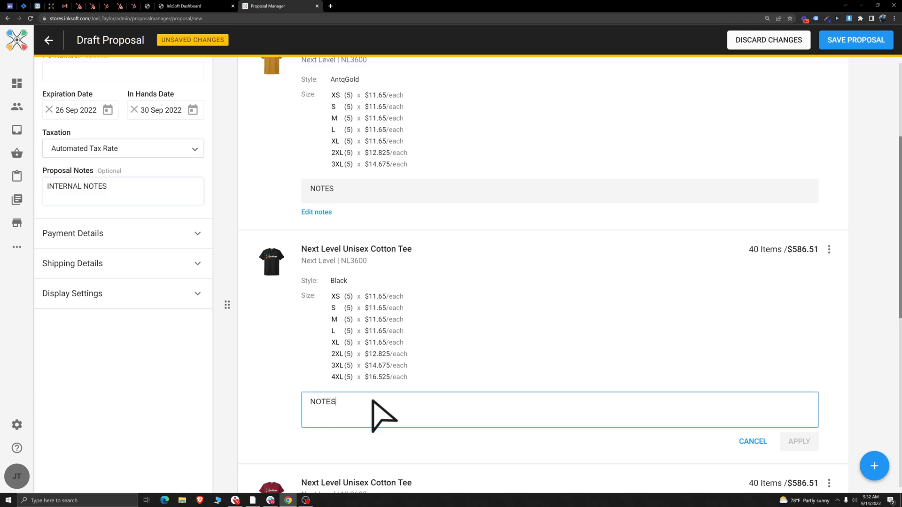
click(793, 442)
Step: Add the line item note "NOTES" to the Cardinal tee and save the proposal
scroll(408, 364, down, 3)
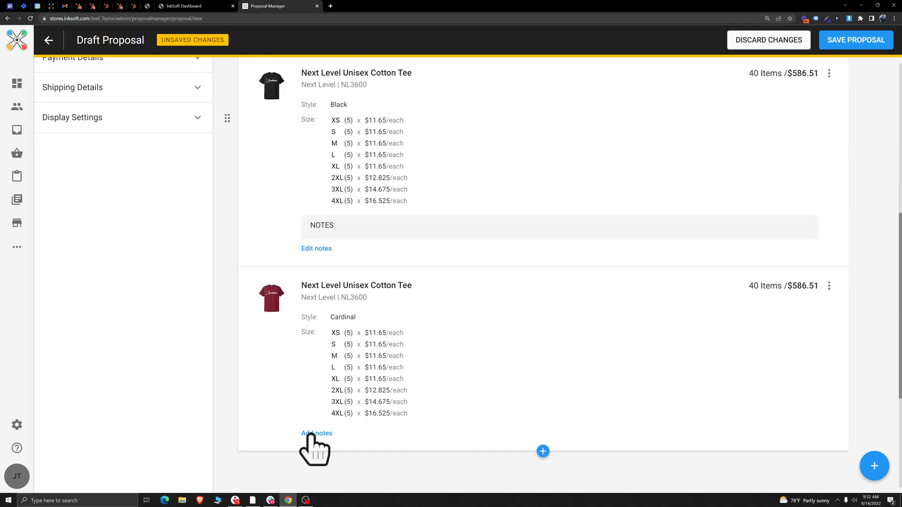
click(316, 434)
text(NOTES)
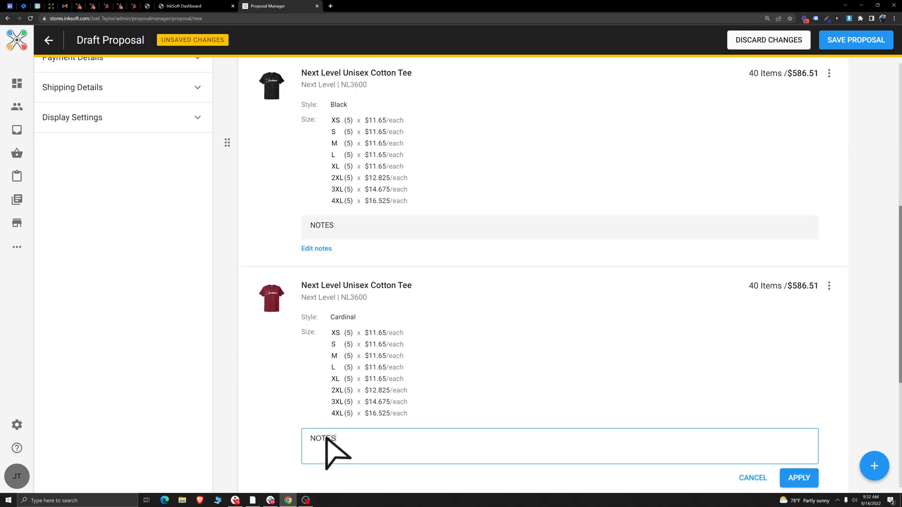
scroll(671, 383, down, 2)
click(802, 421)
scroll(542, 350, up, 15)
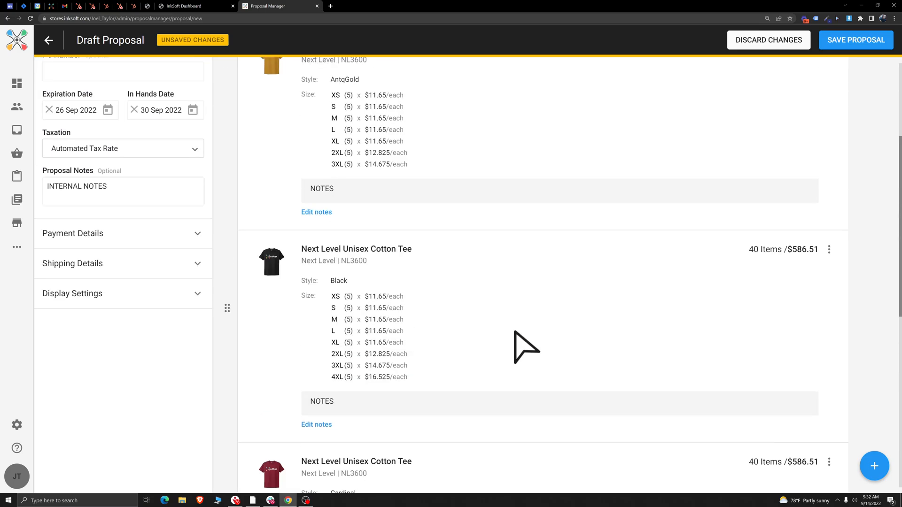
click(859, 43)
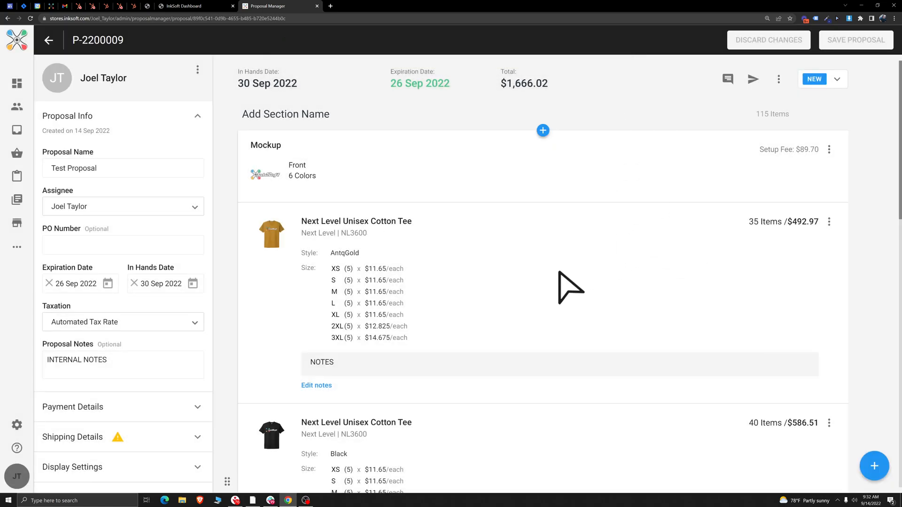
Step: Add the Fleb's Tower pick up method to the shipping details and save the proposal
scroll(486, 282, down, 3)
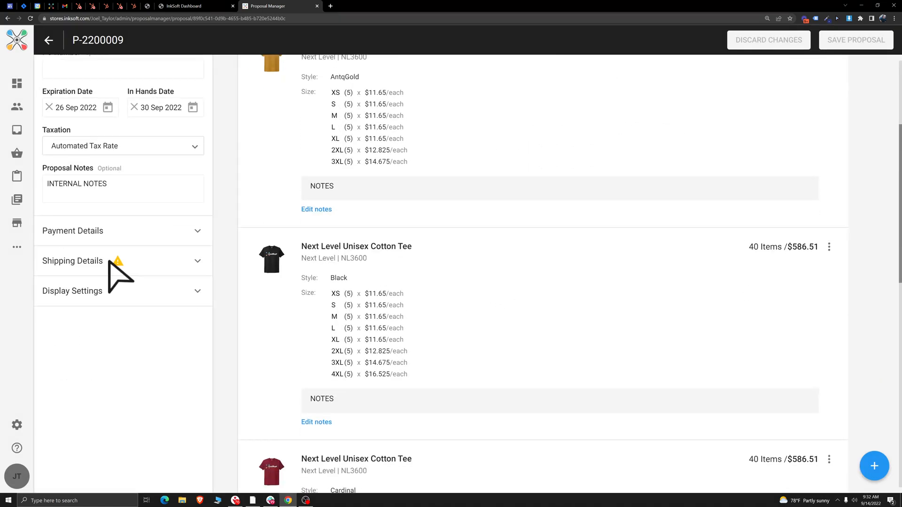
click(113, 261)
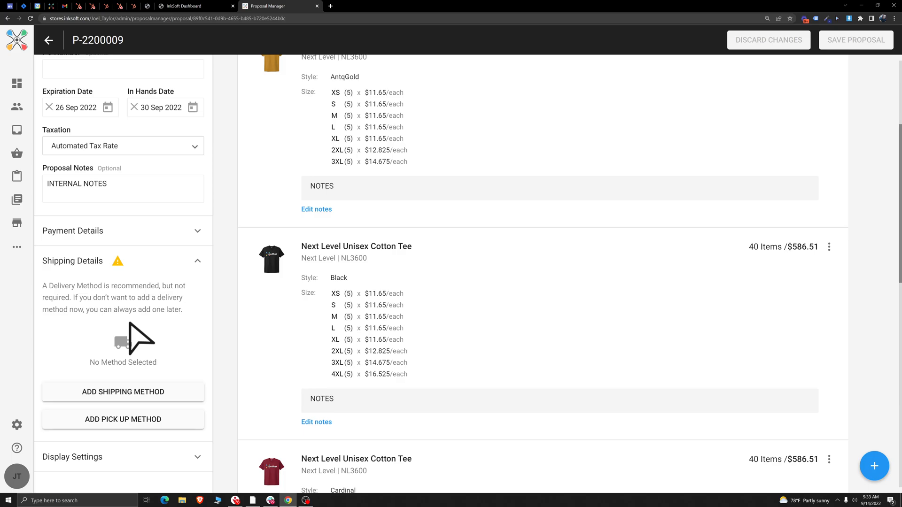
click(127, 421)
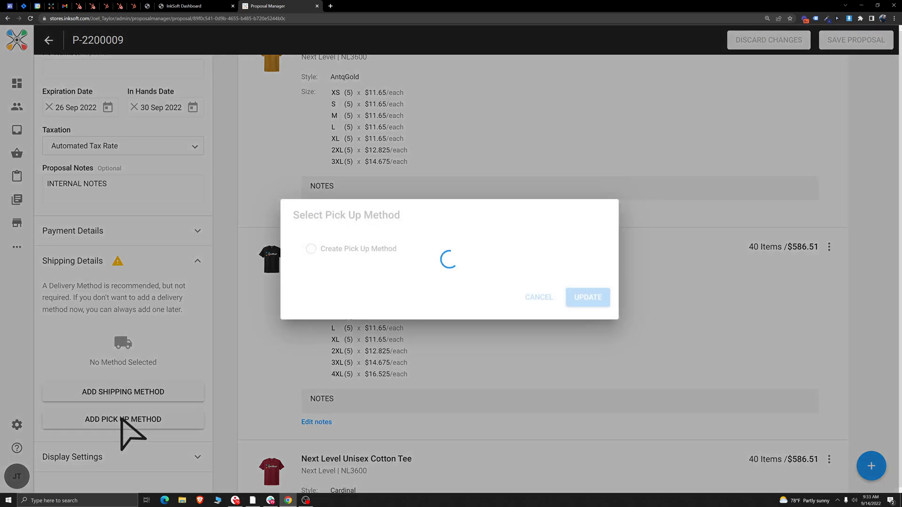
click(312, 90)
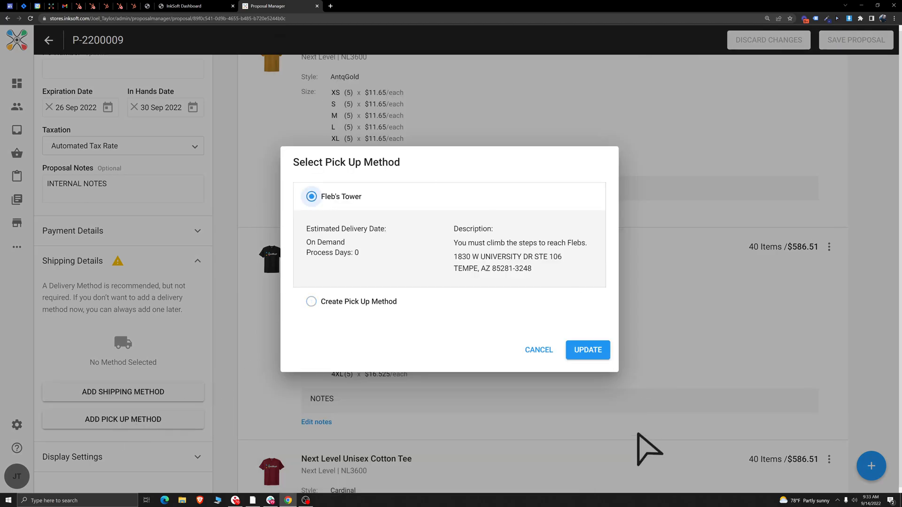
click(589, 351)
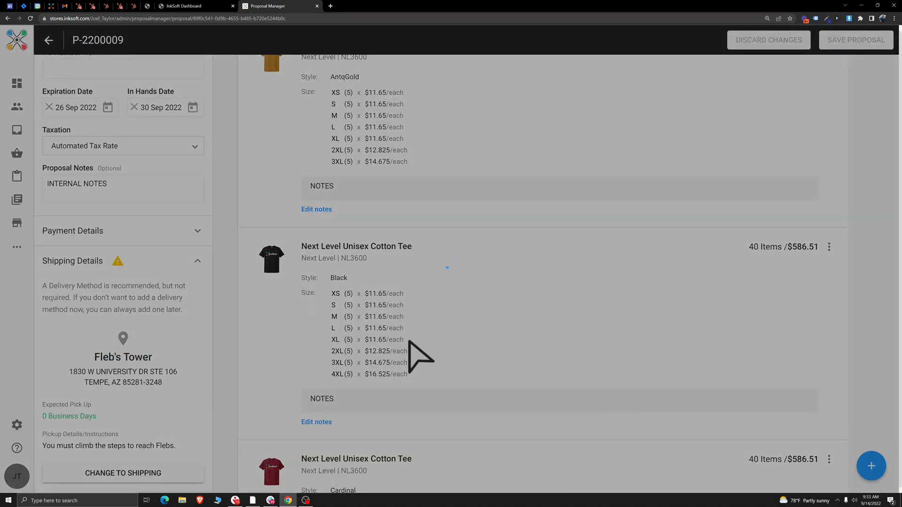
scroll(530, 350, down, 5)
scroll(542, 354, up, 10)
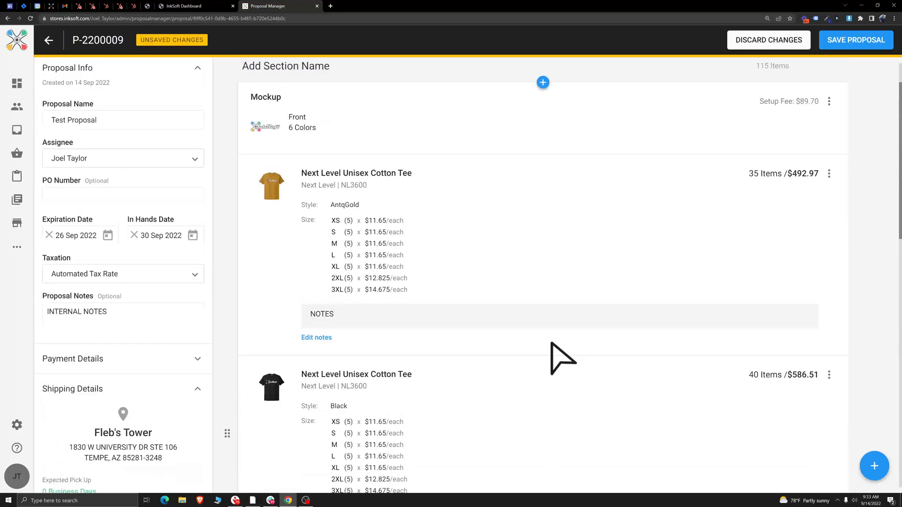
click(851, 48)
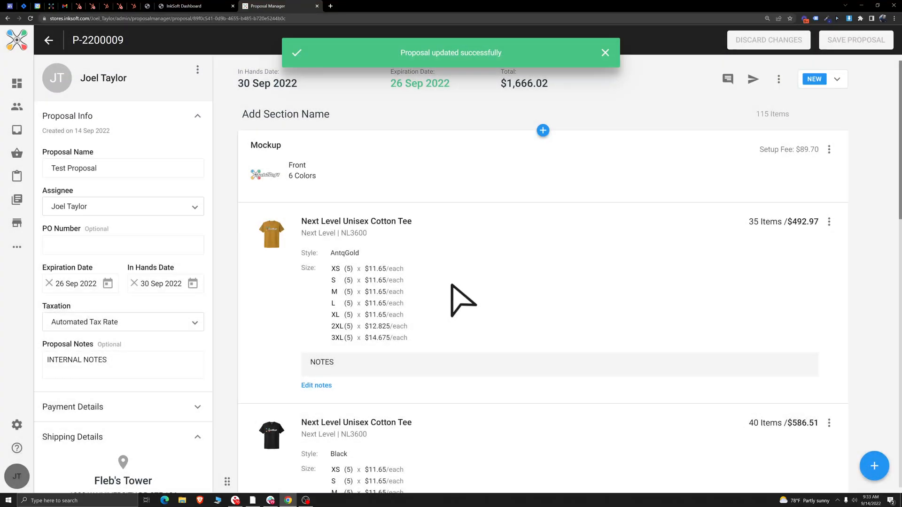
click(605, 53)
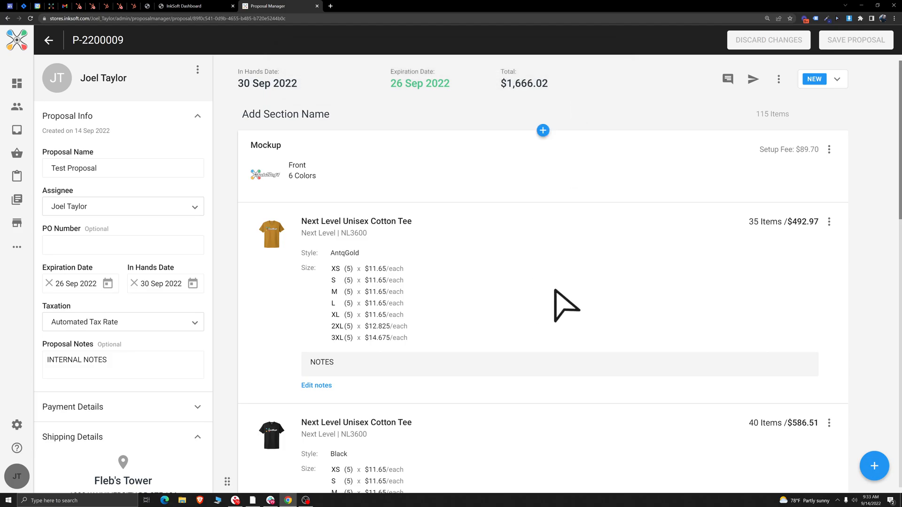
Step: Check the customer name and the options for sending the proposal, leaving without sending it
triple_click(110, 79)
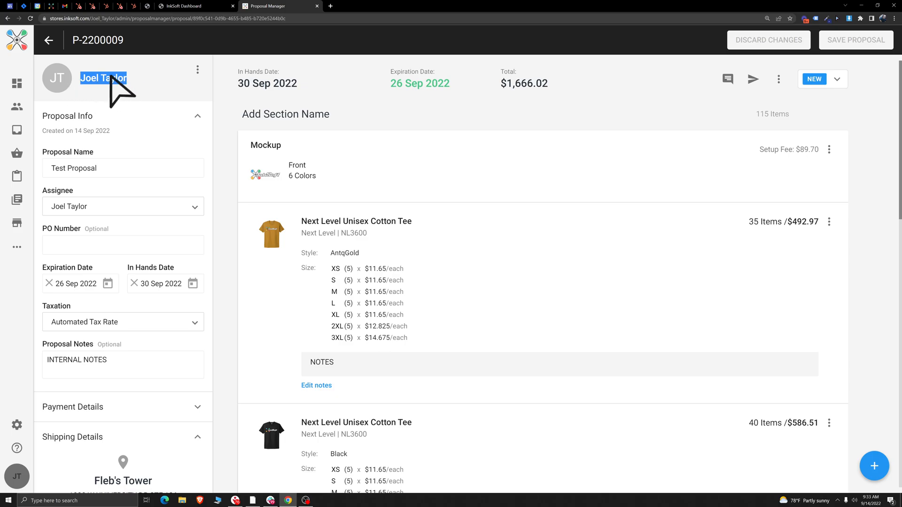
click(590, 104)
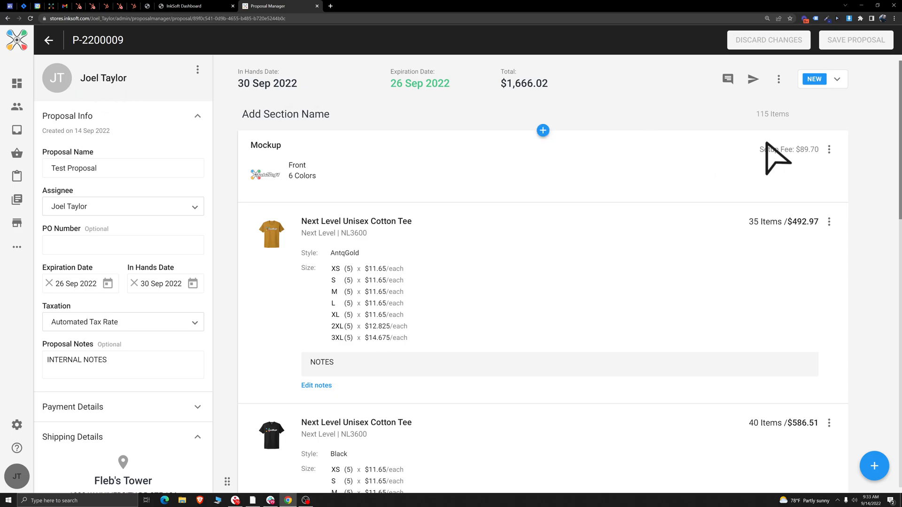
click(752, 80)
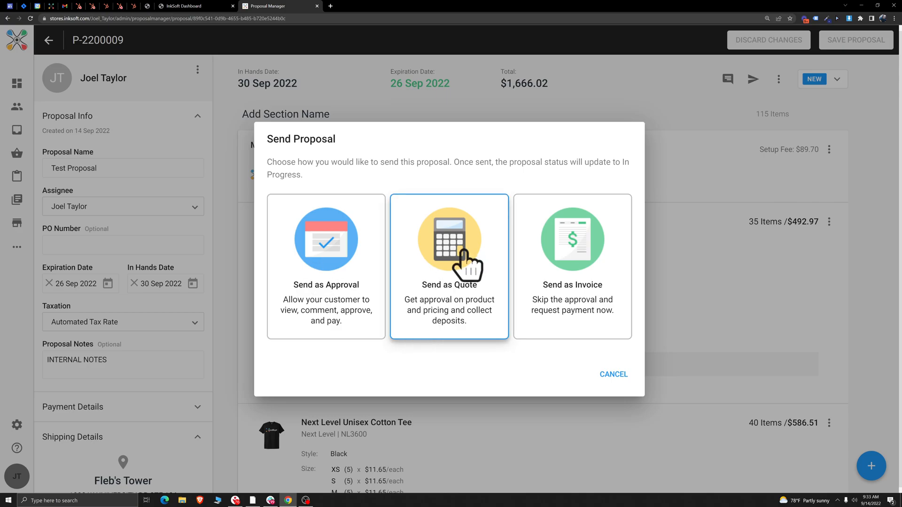
click(621, 373)
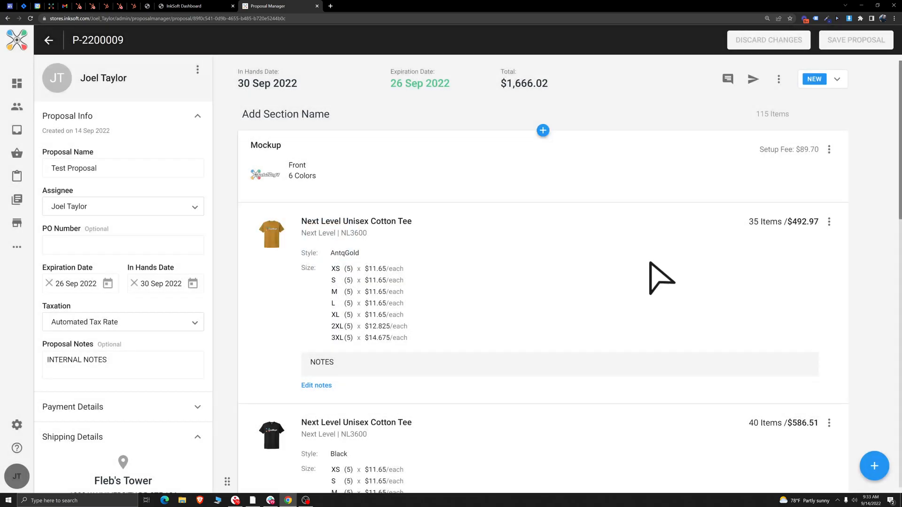
Step: Preview the proposal's customer view as an approval and open the proposal from its cover page
click(779, 81)
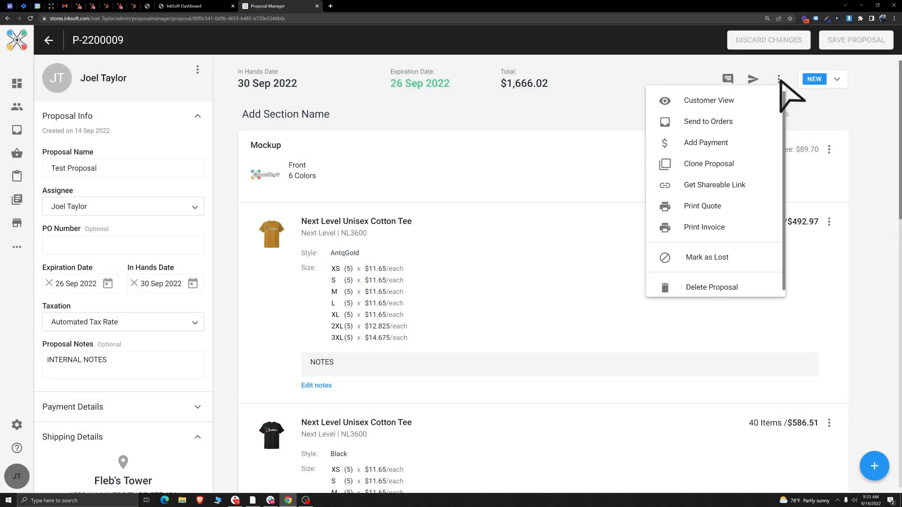
click(721, 100)
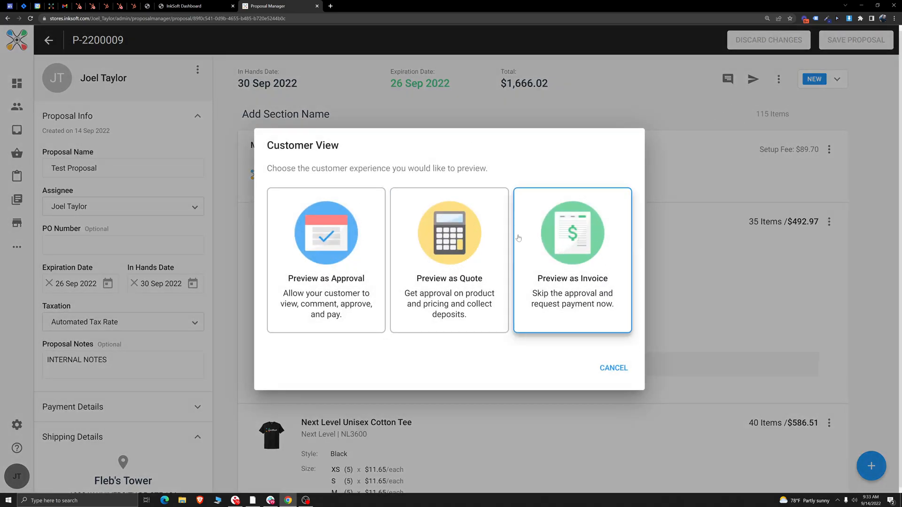
click(357, 281)
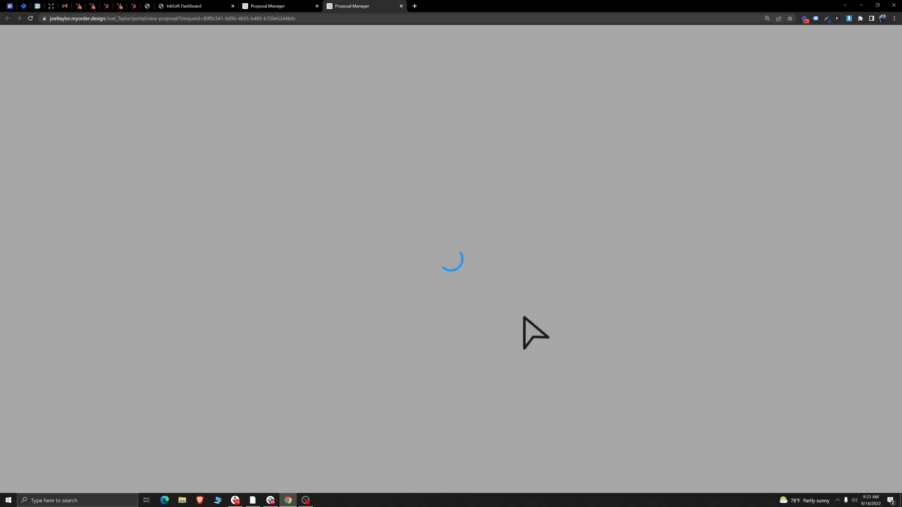
key(ctrl+minus)
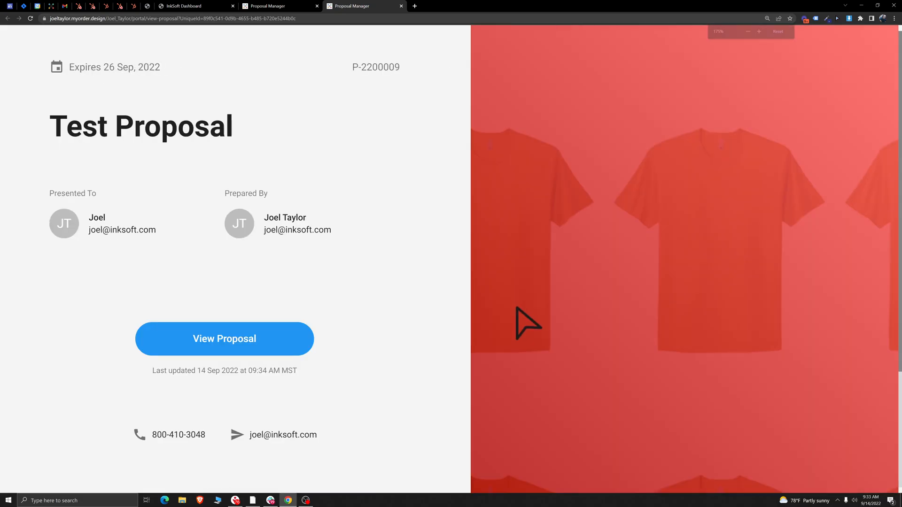
click(265, 331)
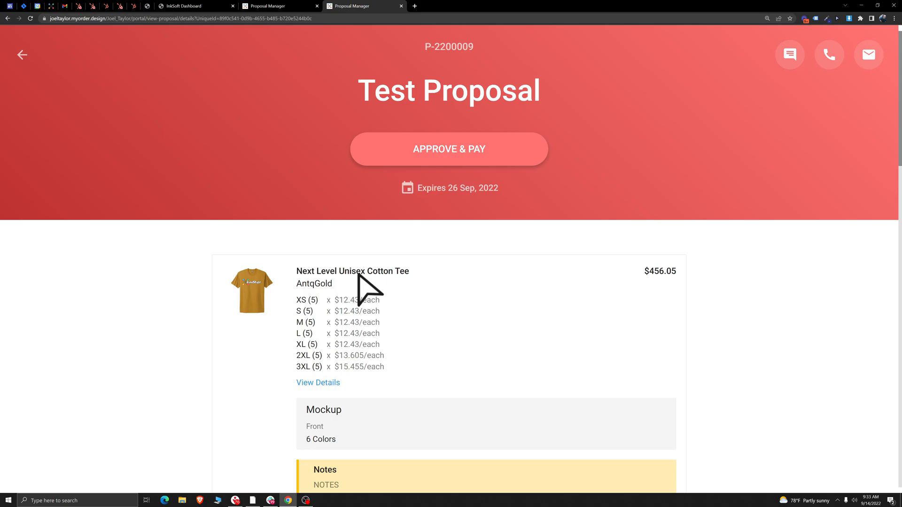
Step: Examine the expiration date and the AntqGold tee's size prices, line total and notes in the customer preview, and open the tee's details
drag(420, 188, 562, 193)
click(486, 254)
drag(339, 299, 417, 369)
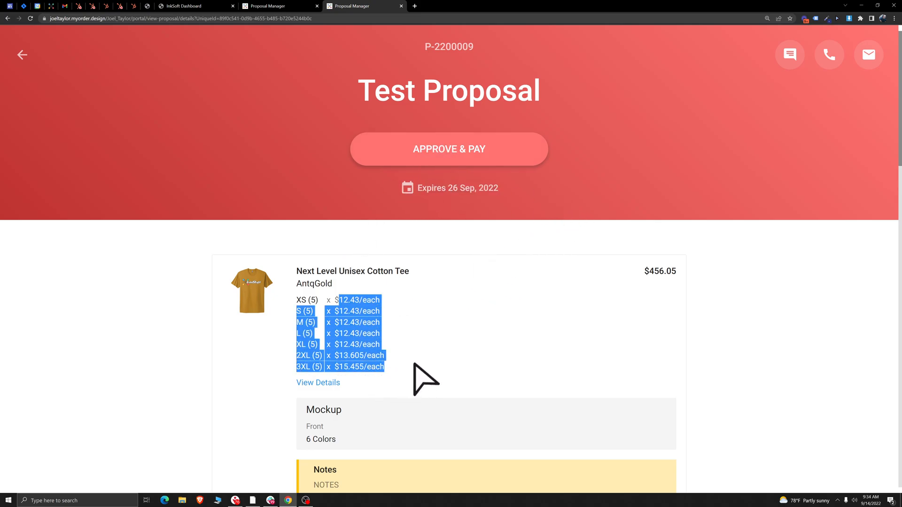
click(472, 364)
double_click(661, 271)
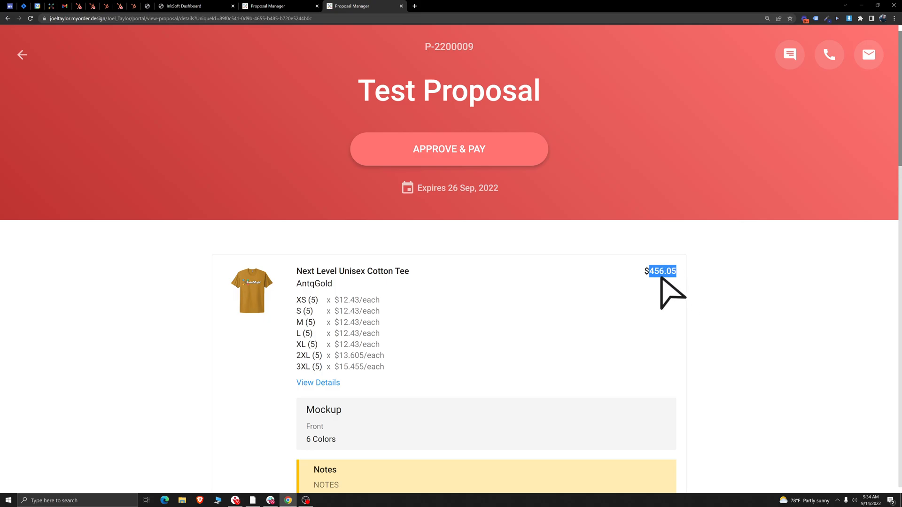
click(590, 262)
scroll(563, 312, down, 3)
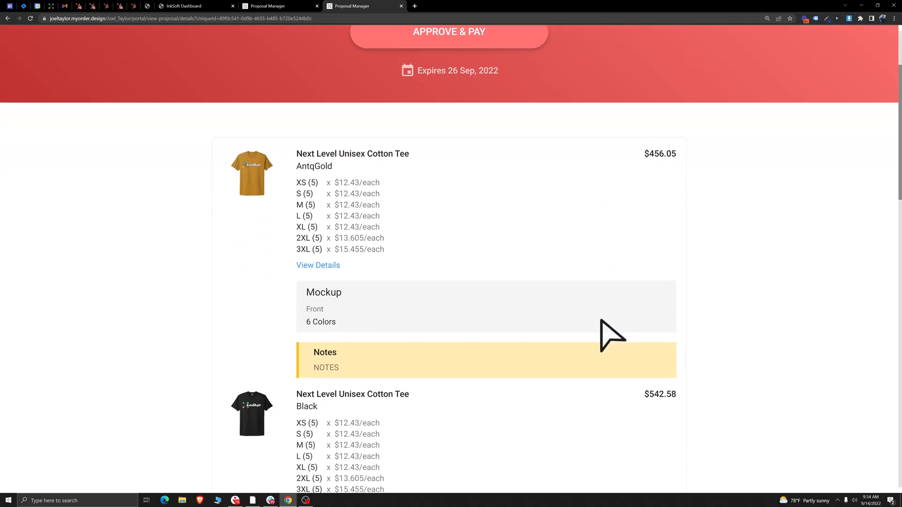
double_click(315, 367)
click(426, 312)
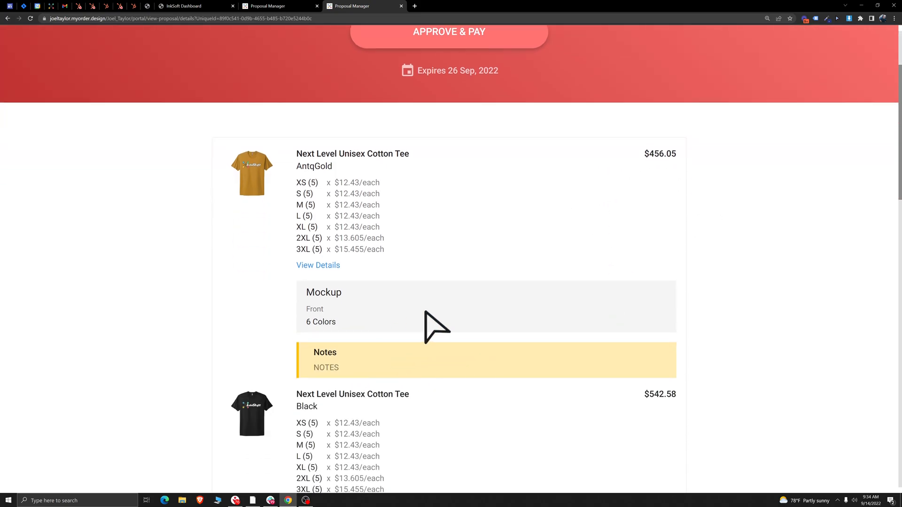
click(318, 266)
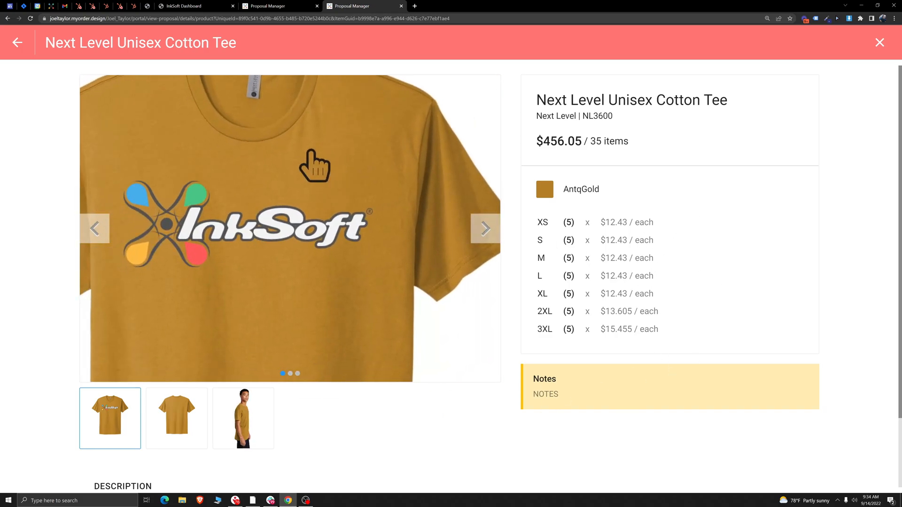
Step: Read the AntqGold tee's product description in the customer preview and return to the proposal overview
scroll(635, 291, down, 2)
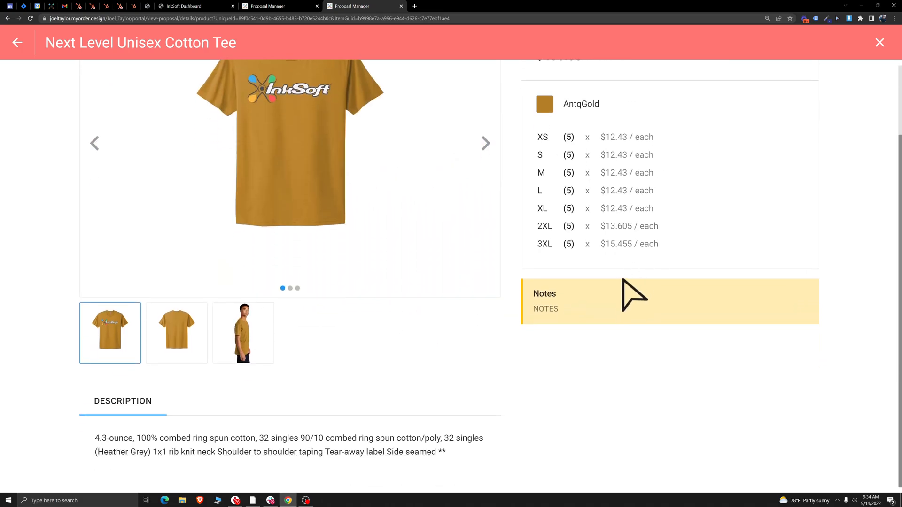
drag(101, 437, 515, 471)
click(515, 471)
scroll(709, 292, up, 2)
key(alt+Left)
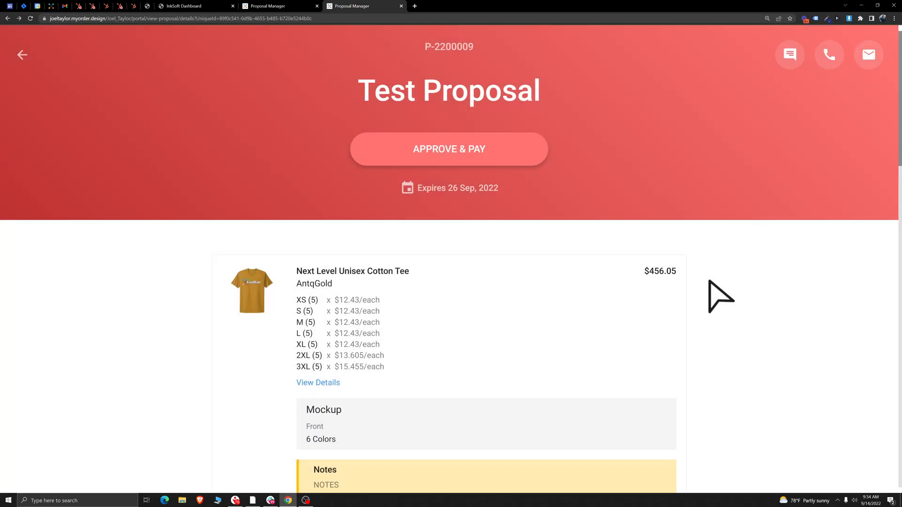
Step: Examine the Fleb's Tower pick up details under the delivery method in the customer preview
scroll(709, 281, down, 15)
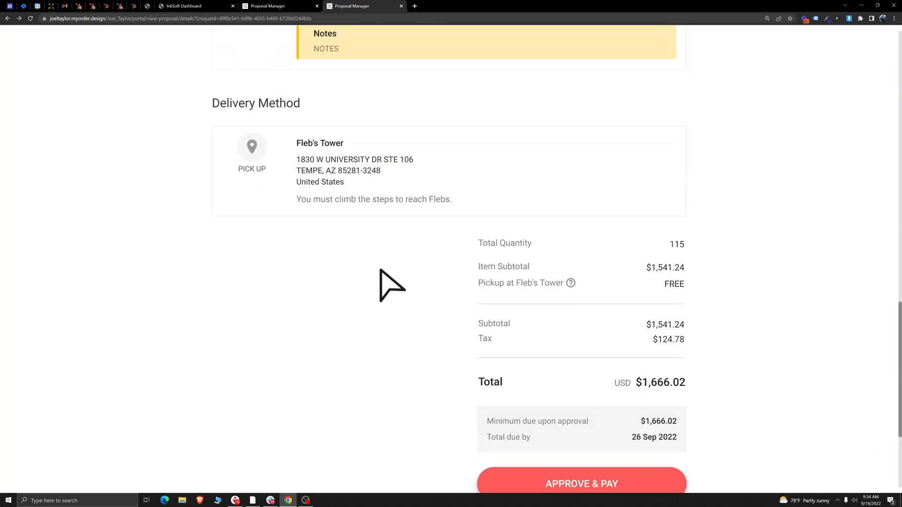
drag(282, 150, 438, 226)
click(368, 276)
Step: Examine the preview's total, minimum due upon approval and due date, and close the customer preview without approving
scroll(416, 254, down, 4)
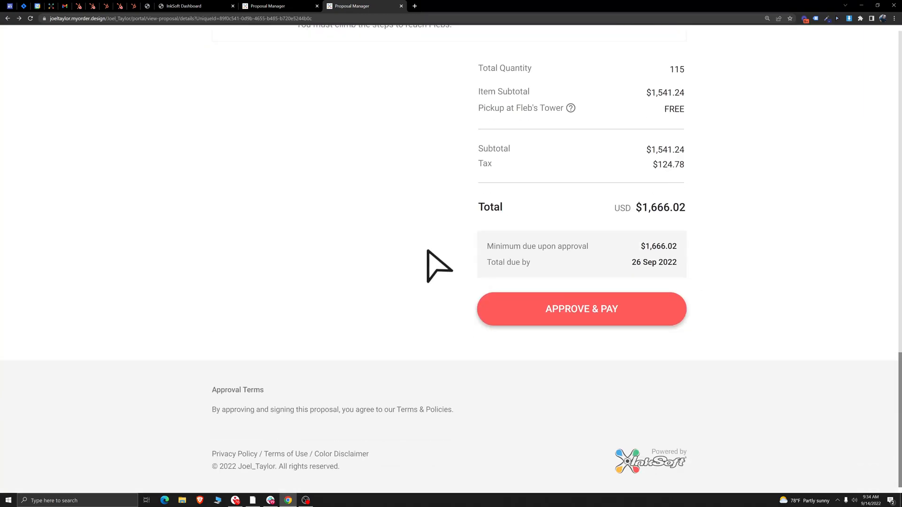
scroll(441, 256, up, 1)
scroll(649, 259, down, 1)
drag(642, 208, 728, 209)
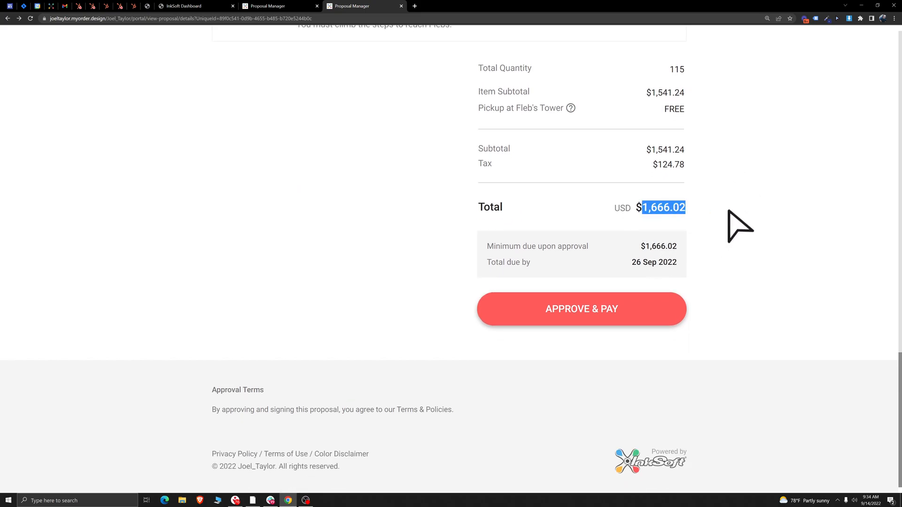
drag(644, 248, 699, 246)
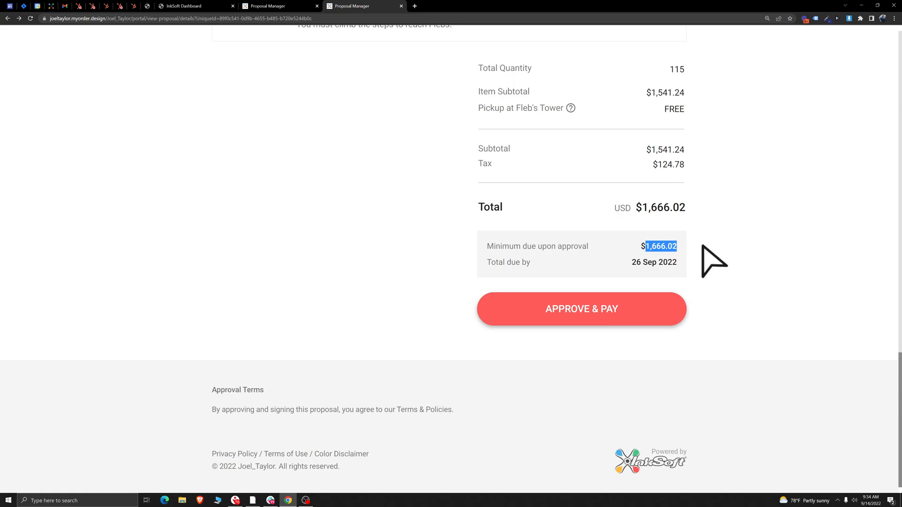
drag(631, 262, 714, 275)
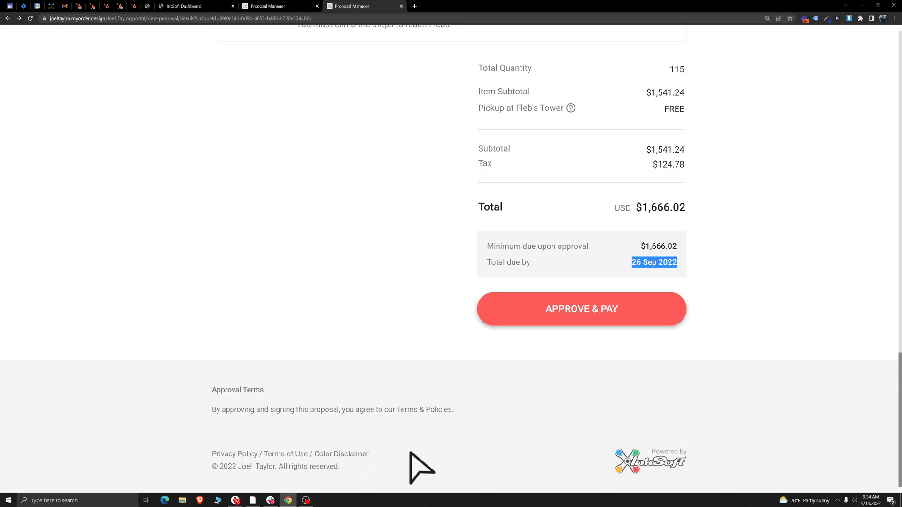
click(350, 360)
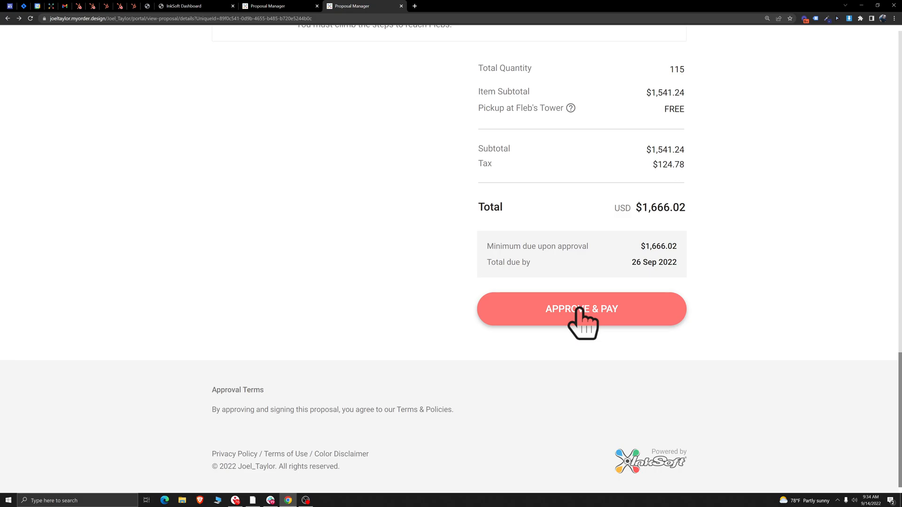
middle_click(369, 323)
middle_click(476, 100)
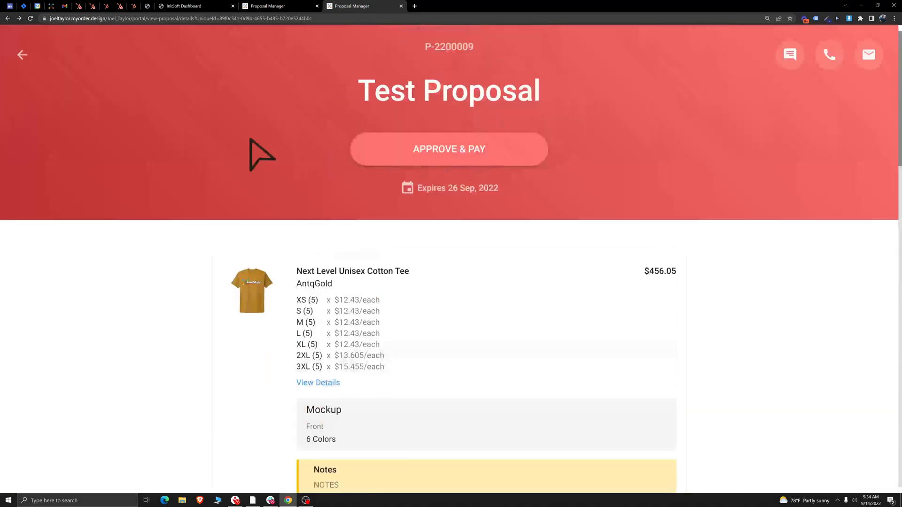
click(401, 6)
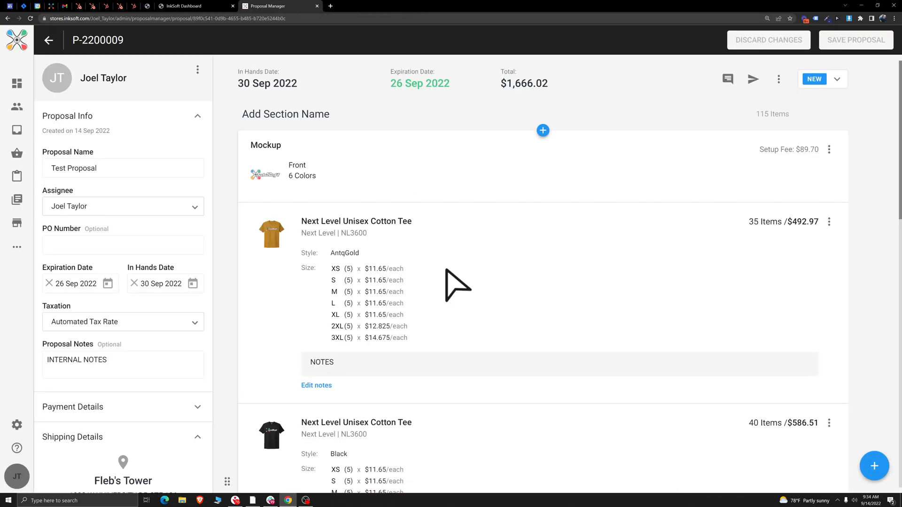
Step: Open the Proposals list in a new tab from the dashboard
click(198, 6)
mouse_move(95, 72)
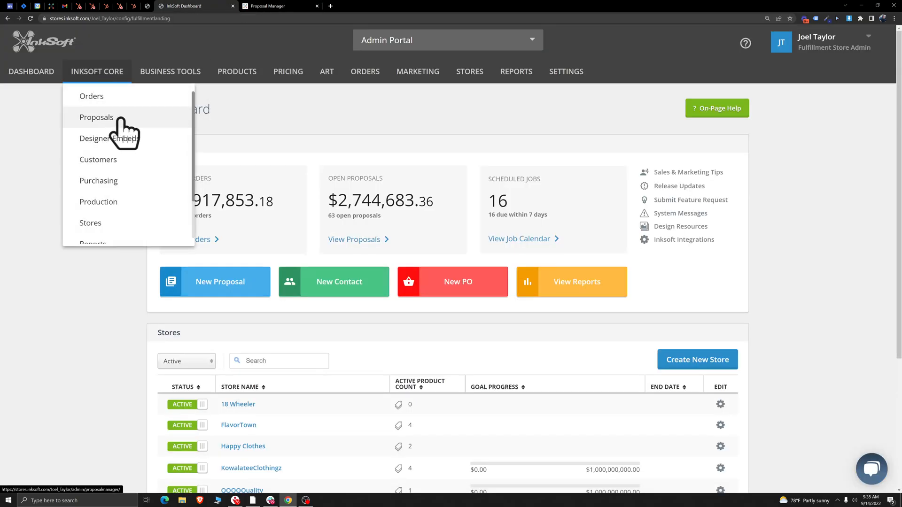
right_click(97, 117)
click(112, 121)
click(266, 5)
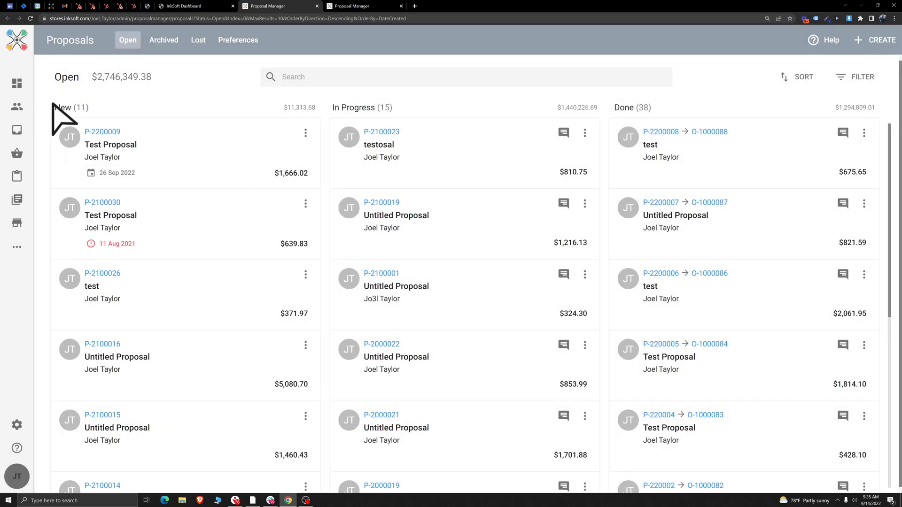
Step: Examine the New, In Progress and Done columns that sort the open proposals by status
drag(650, 108, 619, 113)
drag(392, 108, 328, 110)
mouse_move(94, 109)
mouse_down()
mouse_move(38, 111)
mouse_move(104, 111)
mouse_up()
click(149, 101)
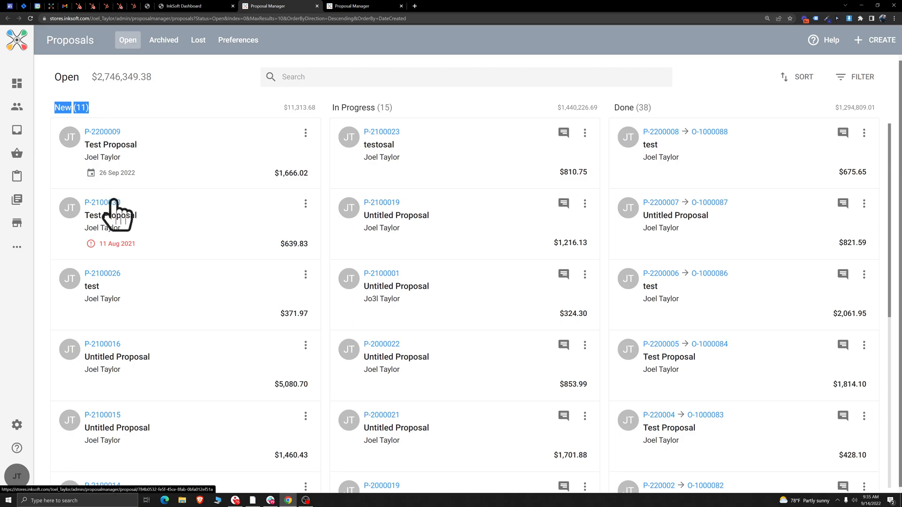
drag(332, 108, 429, 115)
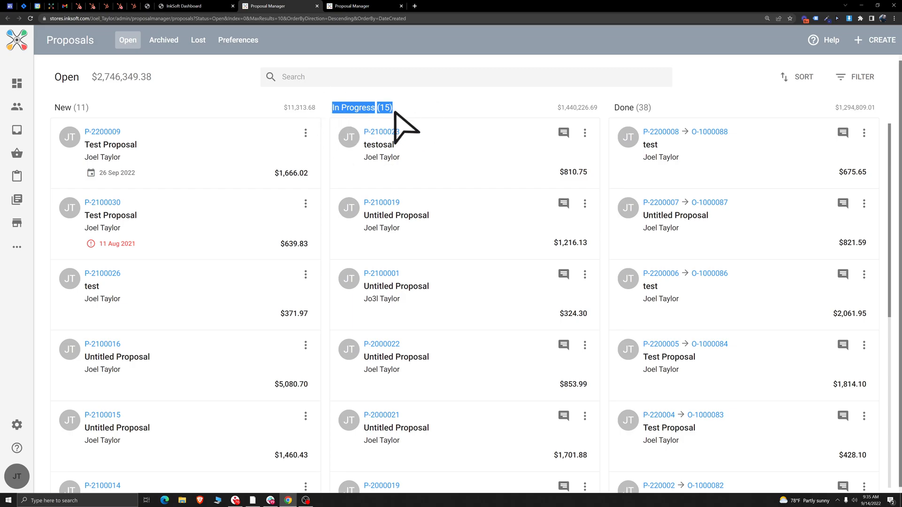
click(444, 102)
drag(615, 108, 664, 120)
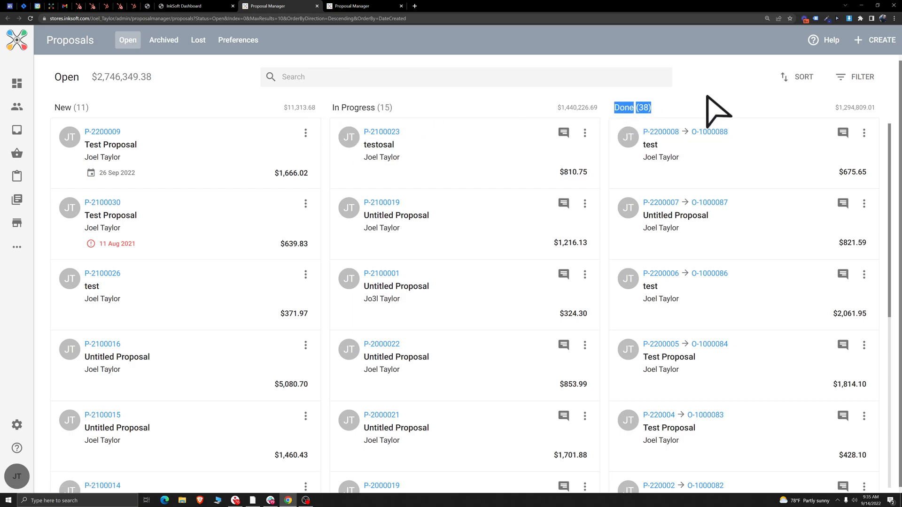
Step: Check the order numbers linked to the proposals in the Done column and close the proposals list
drag(738, 130, 695, 135)
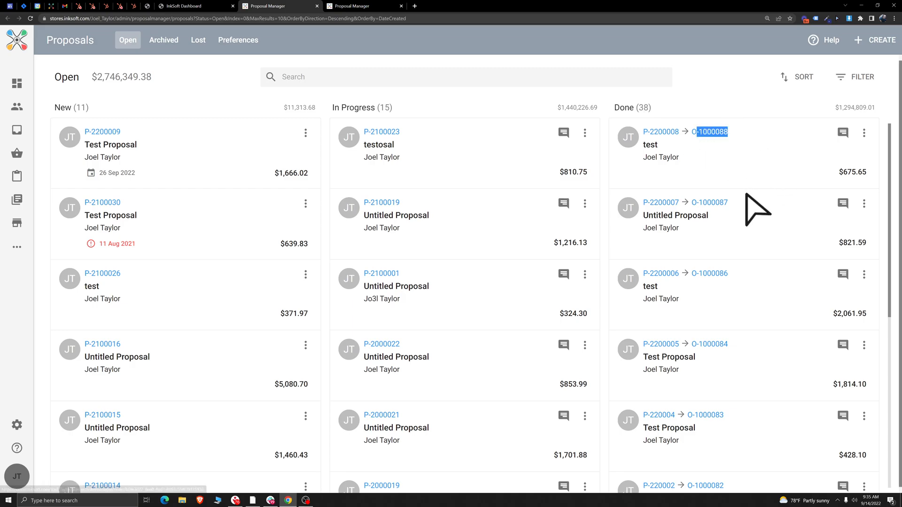
drag(736, 202, 699, 207)
drag(729, 273, 704, 277)
drag(731, 346, 699, 336)
click(717, 81)
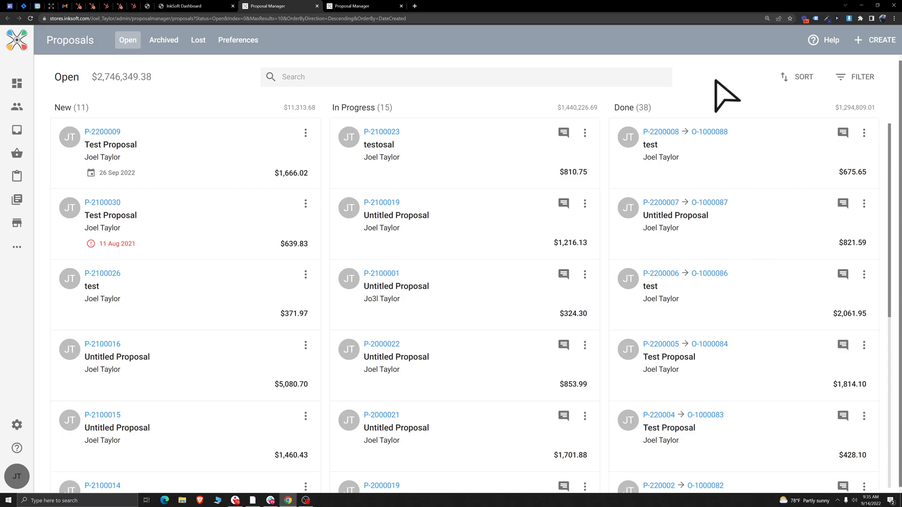
key(ctrl+w)
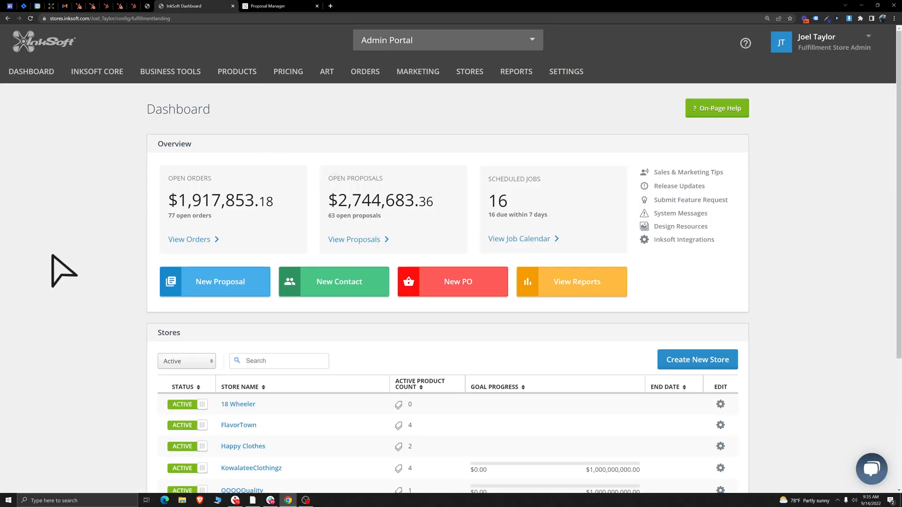
Step: Return to the Test Proposal and send it to orders with a test order comment, dismissing the confirmation
mouse_move(84, 71)
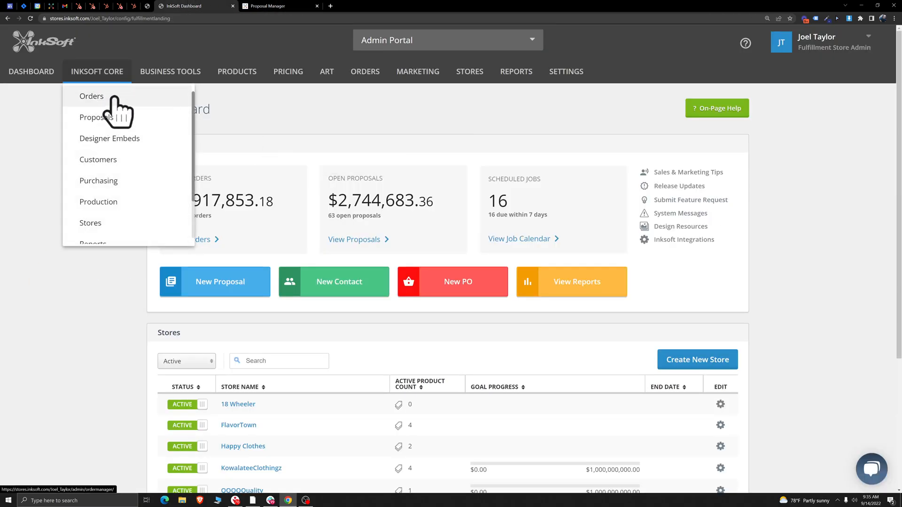
click(277, 6)
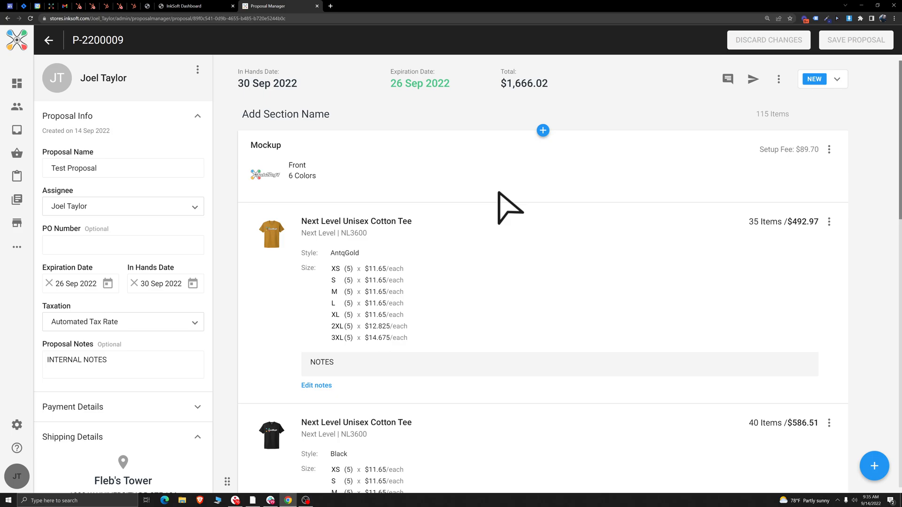
click(779, 80)
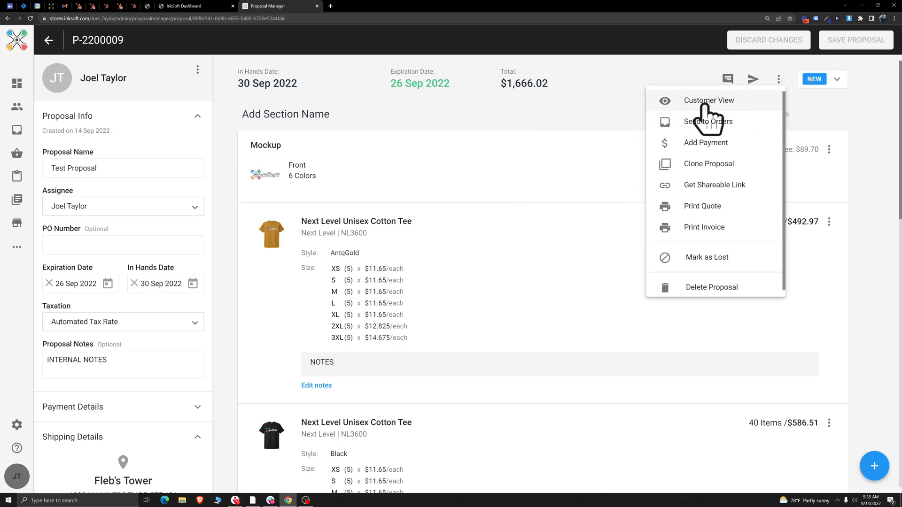
click(705, 122)
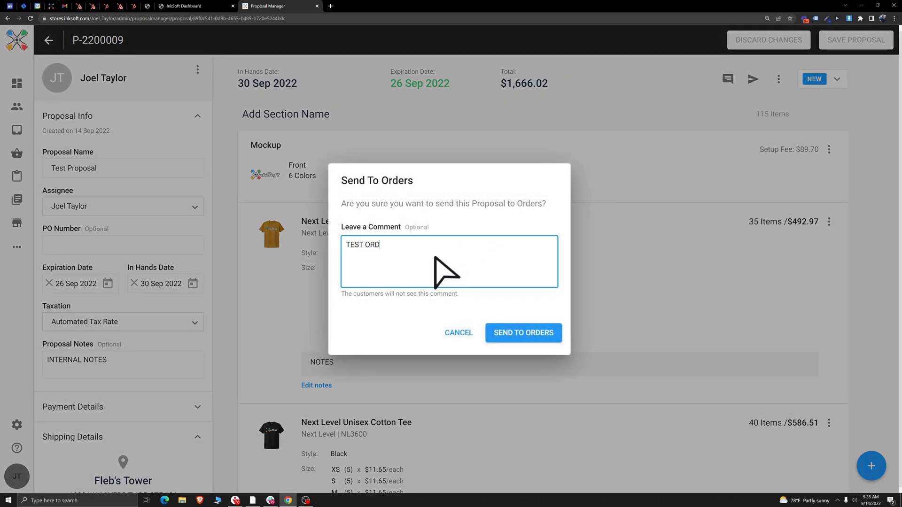
click(532, 332)
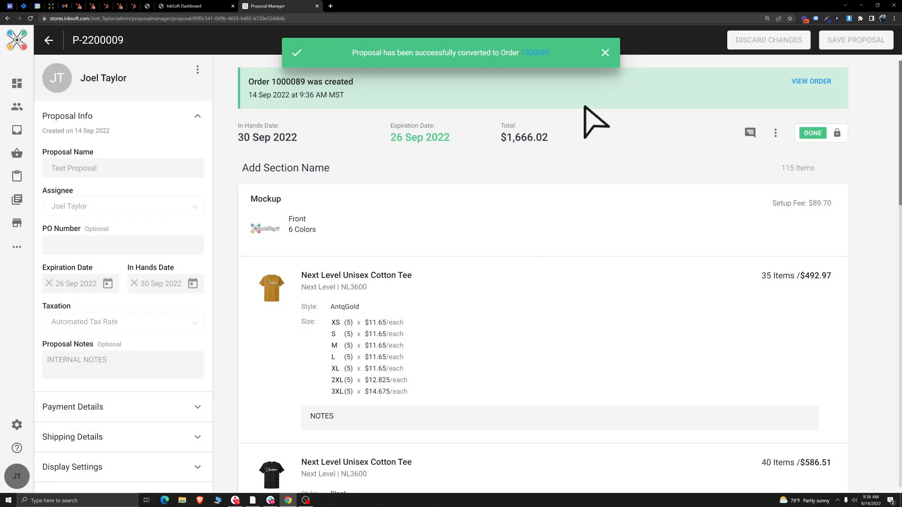
click(605, 54)
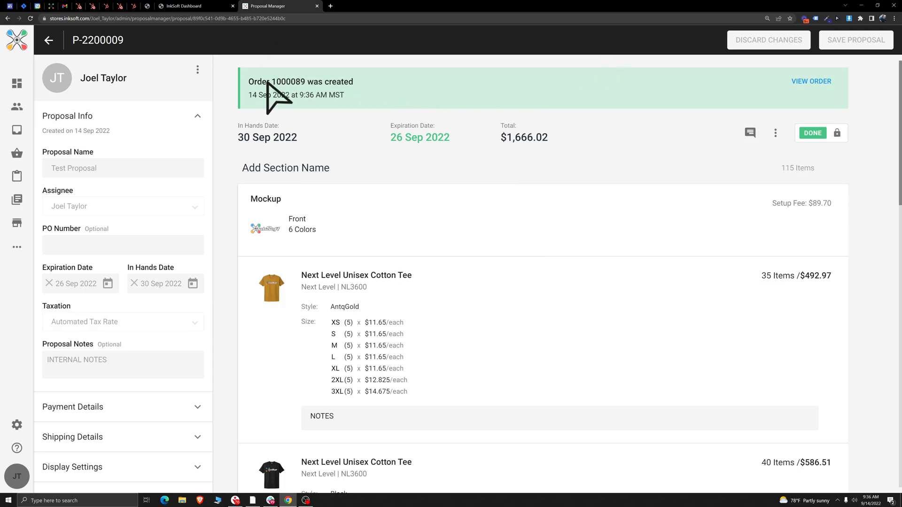
Step: Open the Orders list in a new tab from the dashboard
click(188, 6)
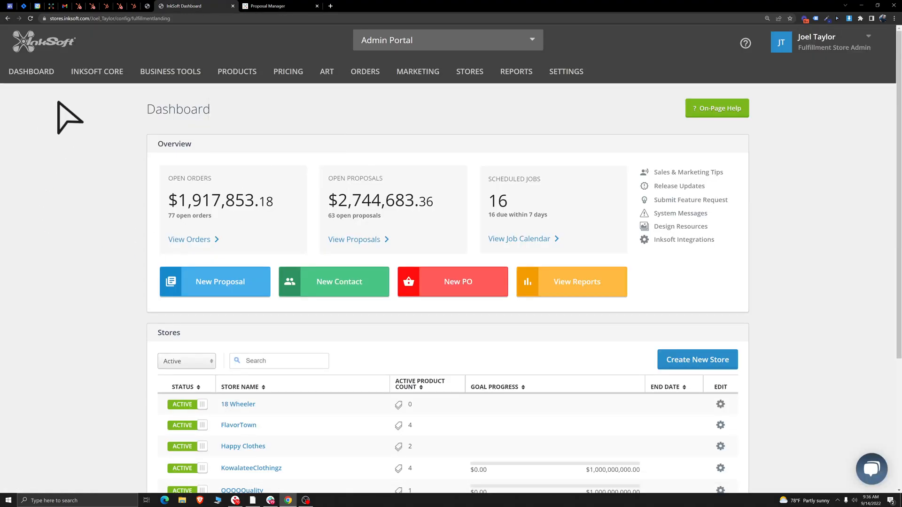
mouse_move(91, 73)
right_click(100, 99)
click(125, 101)
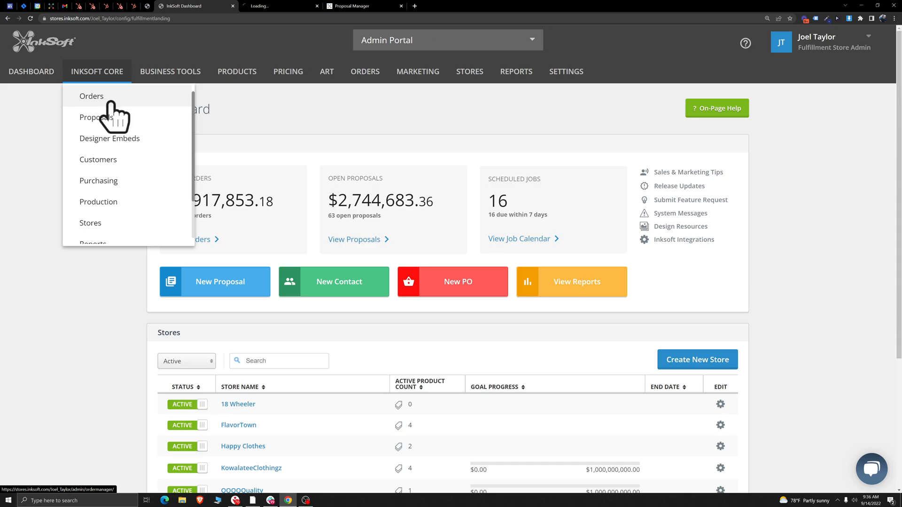
click(265, 5)
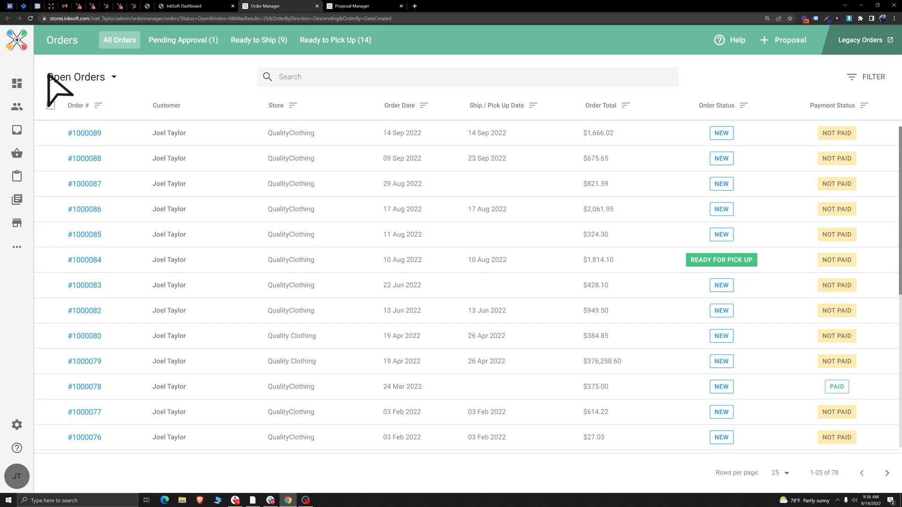
Step: Check the order status views and filter options without applying a filter, and open the newest order in the list
click(114, 77)
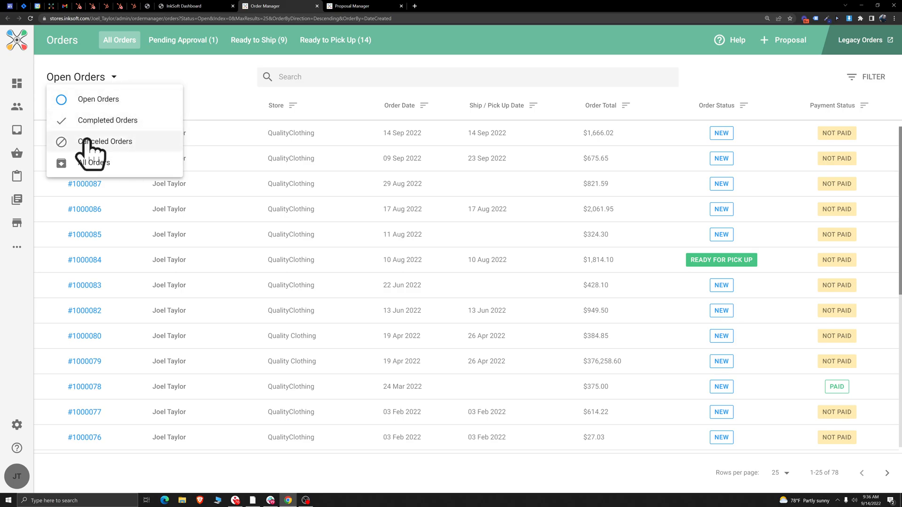
click(238, 97)
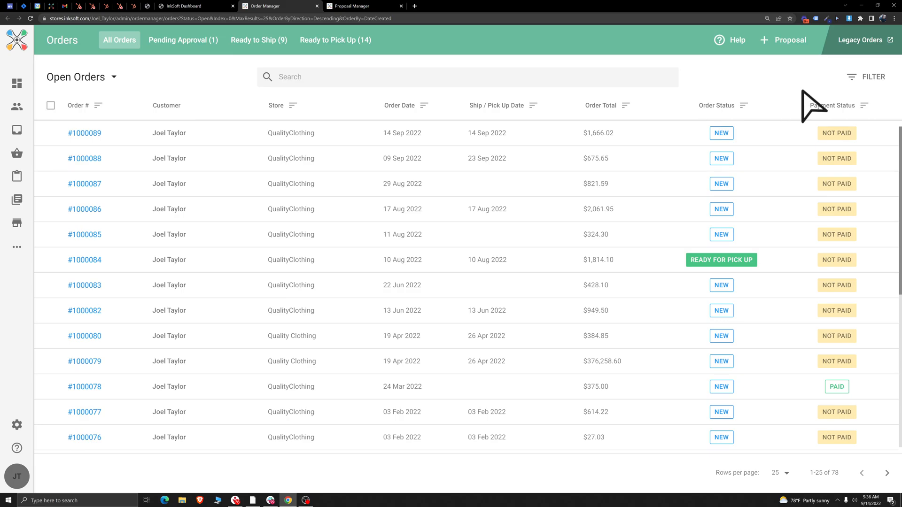
click(869, 77)
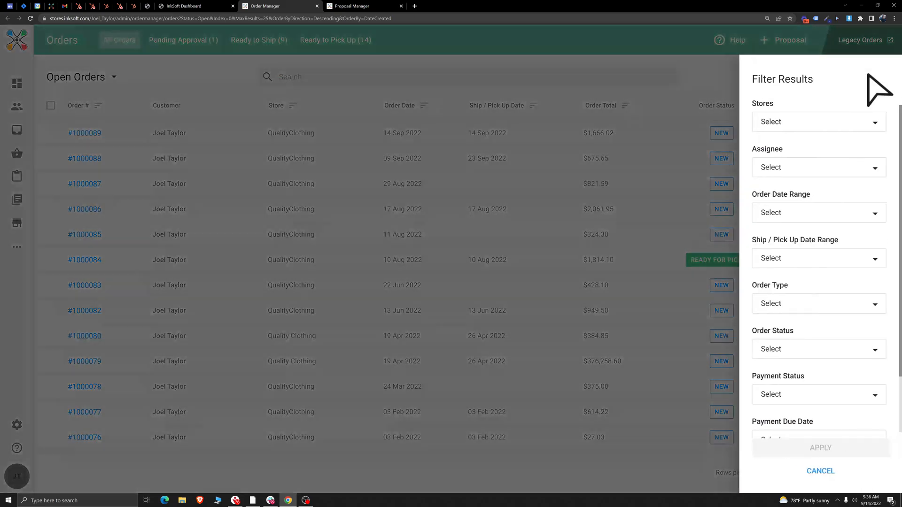
click(816, 122)
scroll(815, 215, up, 1)
click(822, 93)
click(806, 167)
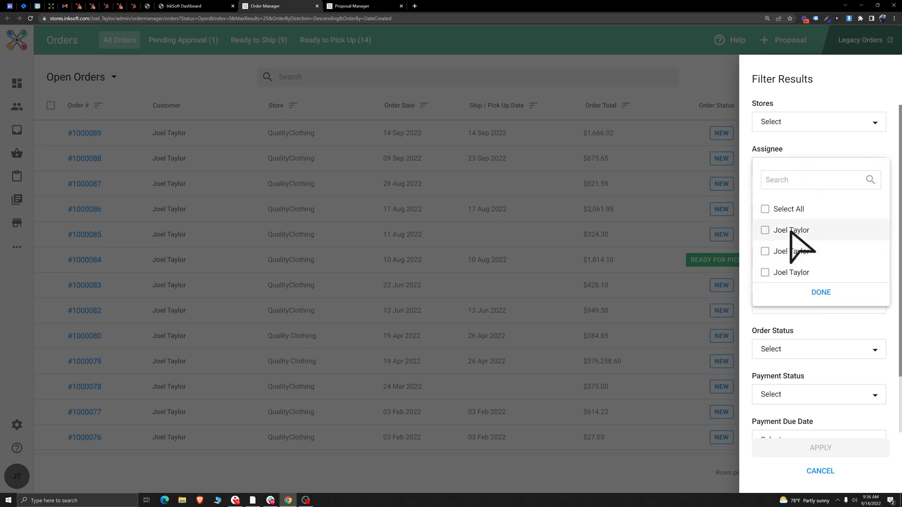
click(835, 161)
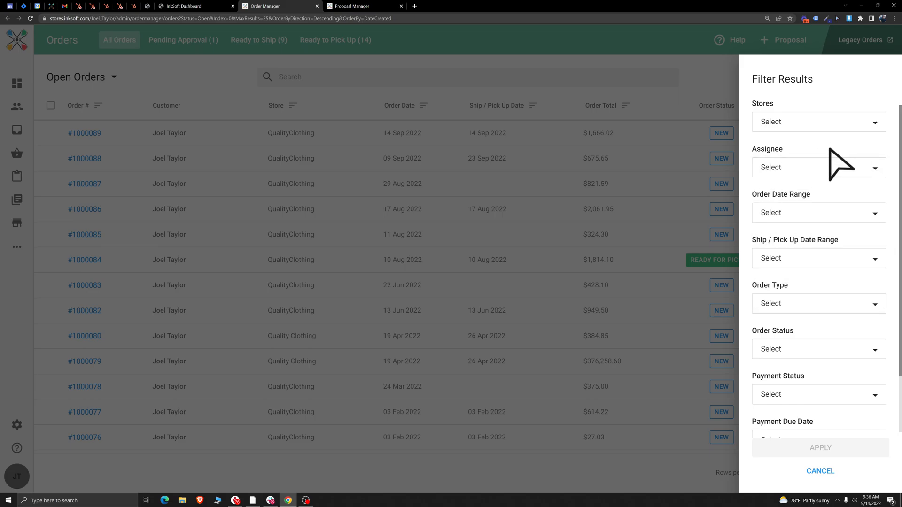
scroll(807, 407, down, 2)
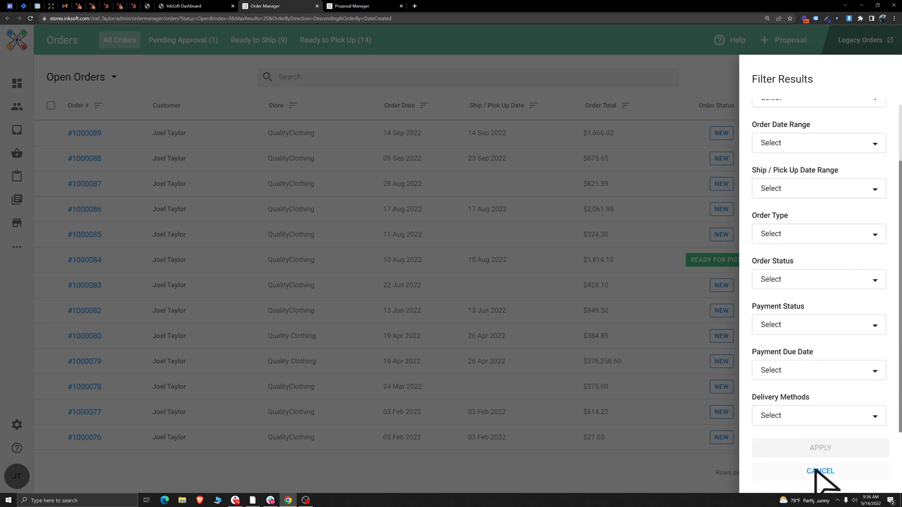
click(818, 471)
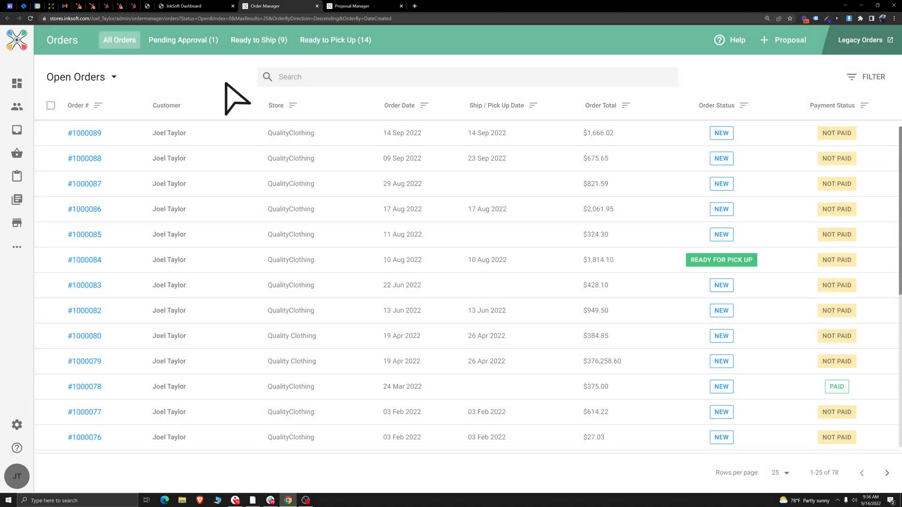
click(84, 135)
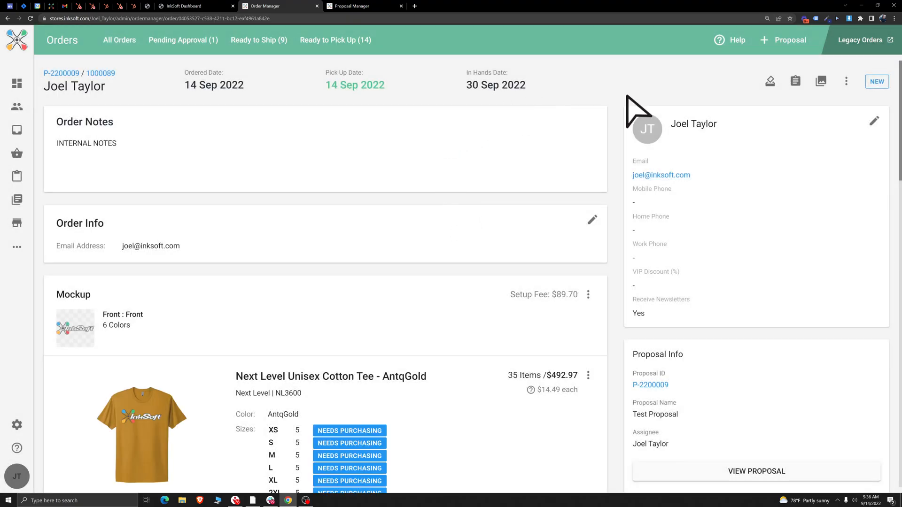
Step: Open the order notes for editing, and open the order's printable work order without printing it
click(112, 141)
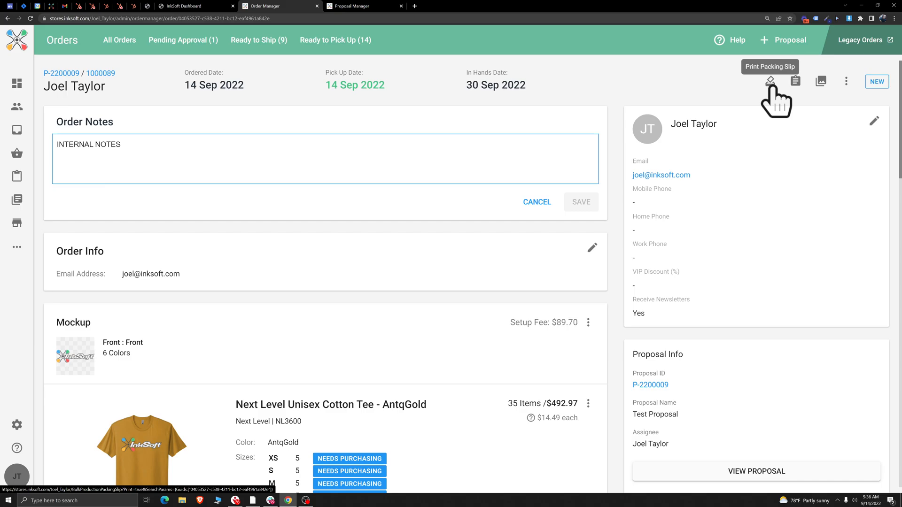
click(795, 83)
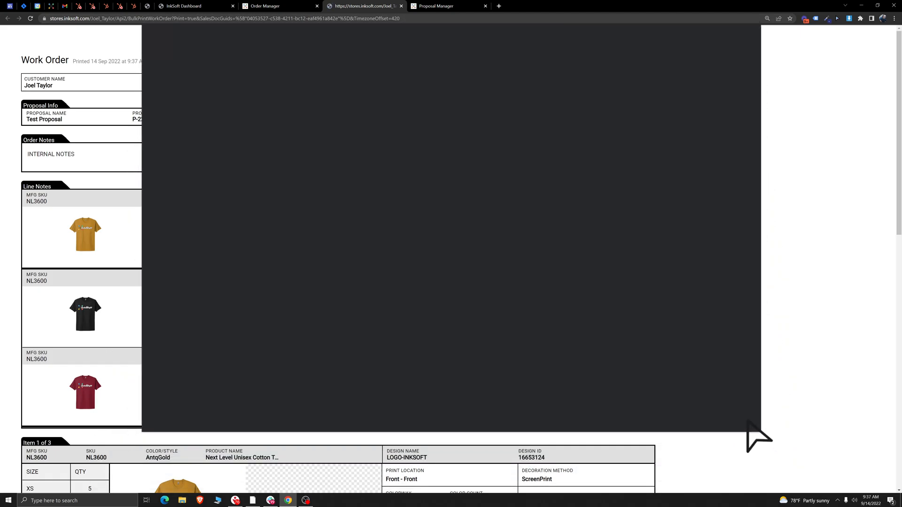
click(747, 421)
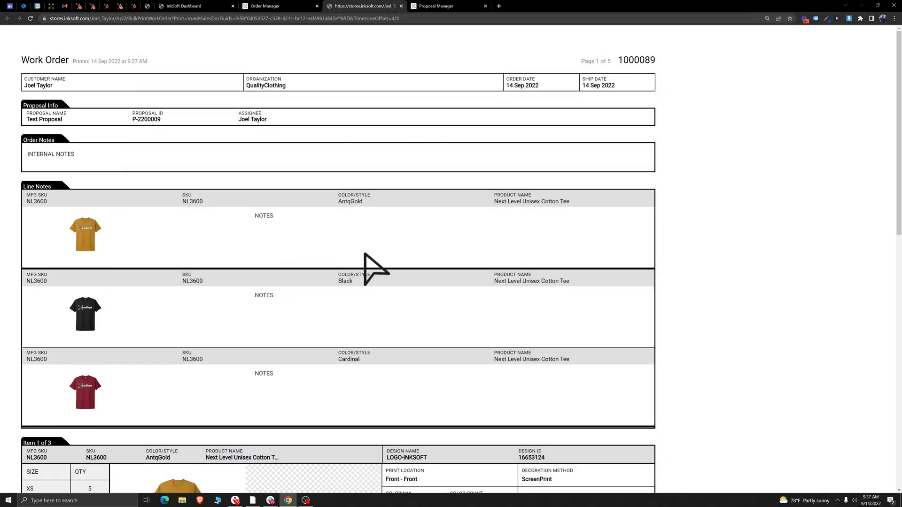
Step: Examine the work order's order notes, the line notes for each tee, and the color, sizes and design details of the first item
drag(80, 155, 24, 156)
double_click(264, 216)
double_click(264, 295)
double_click(264, 373)
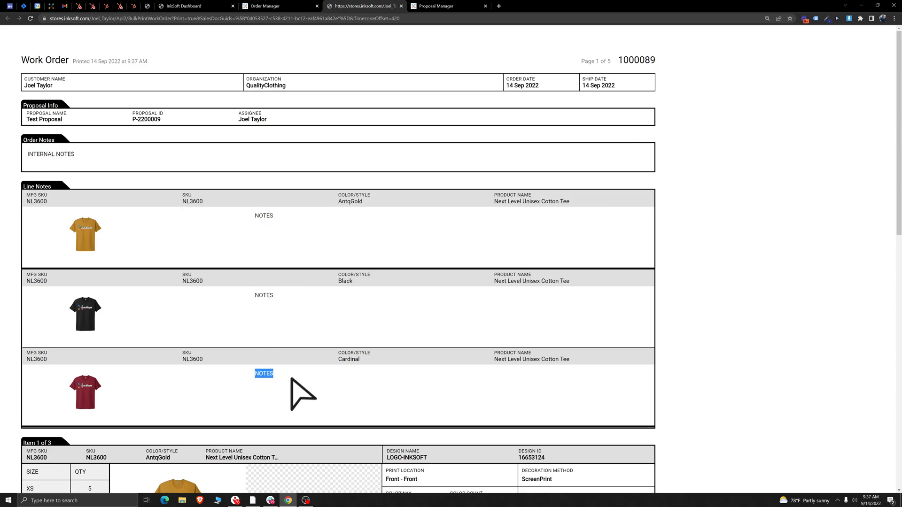
scroll(292, 378, down, 5)
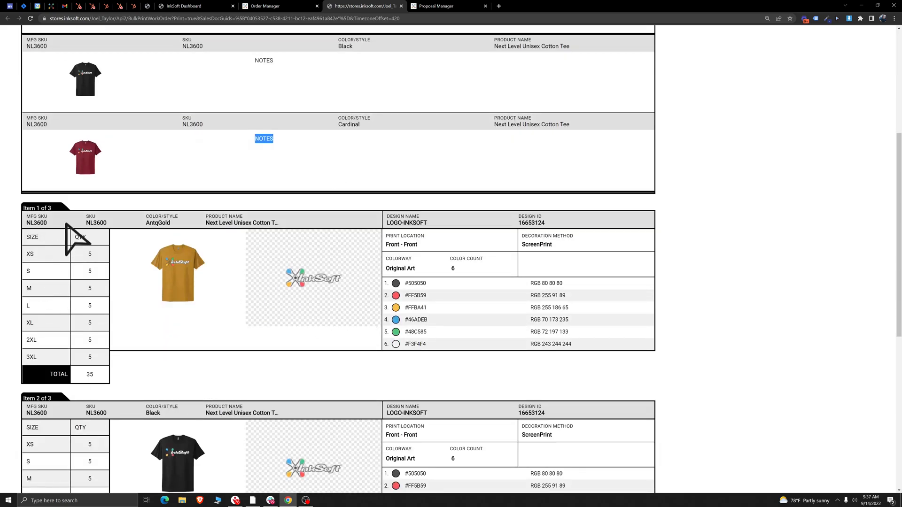
drag(146, 214, 180, 229)
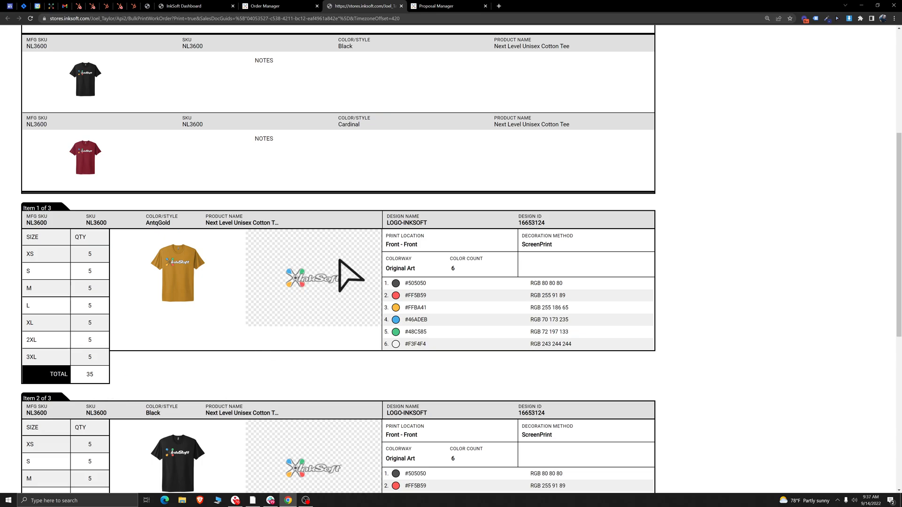
Step: Review the work order's line notes, item quantities and print color details, and close the work order
scroll(345, 289, down, 2)
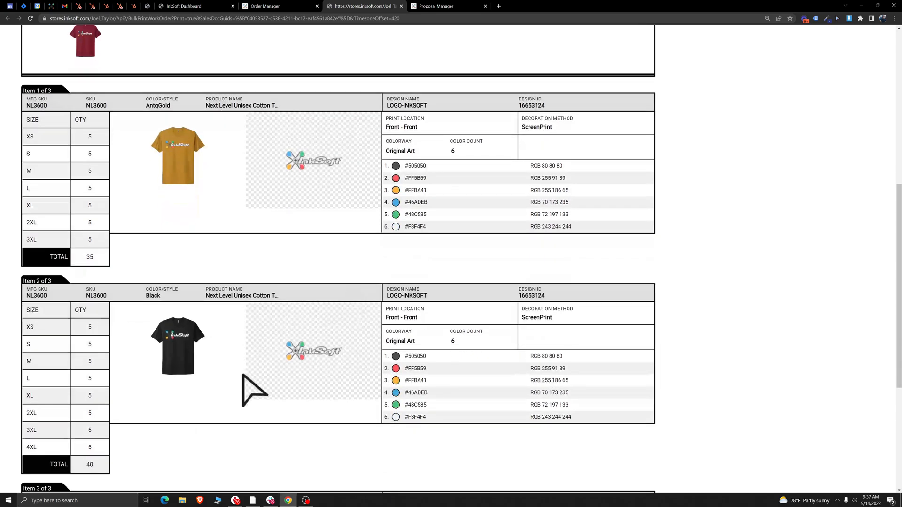
scroll(254, 367, down, 4)
scroll(329, 376, up, 6)
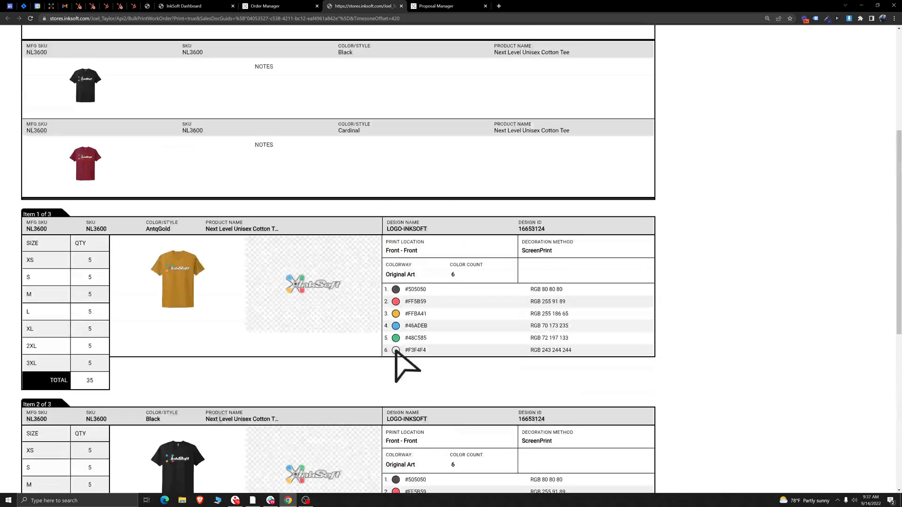
scroll(407, 366, up, 5)
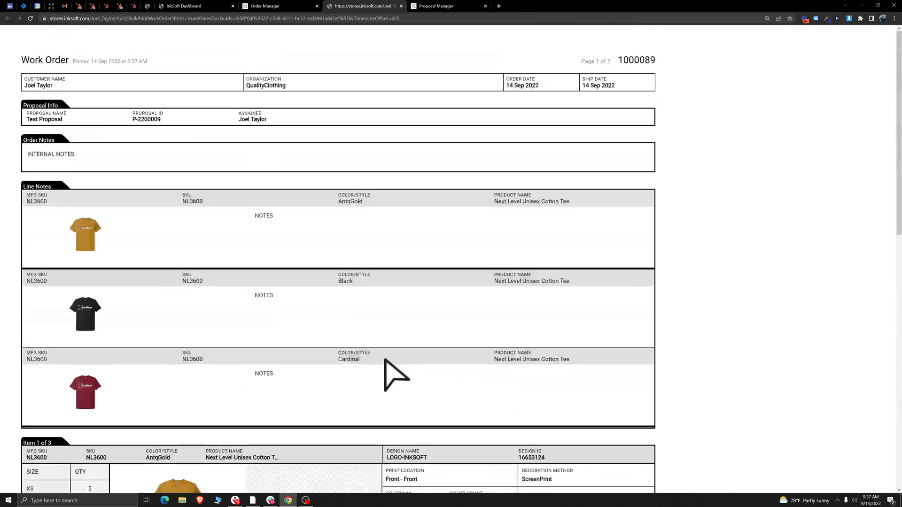
click(402, 7)
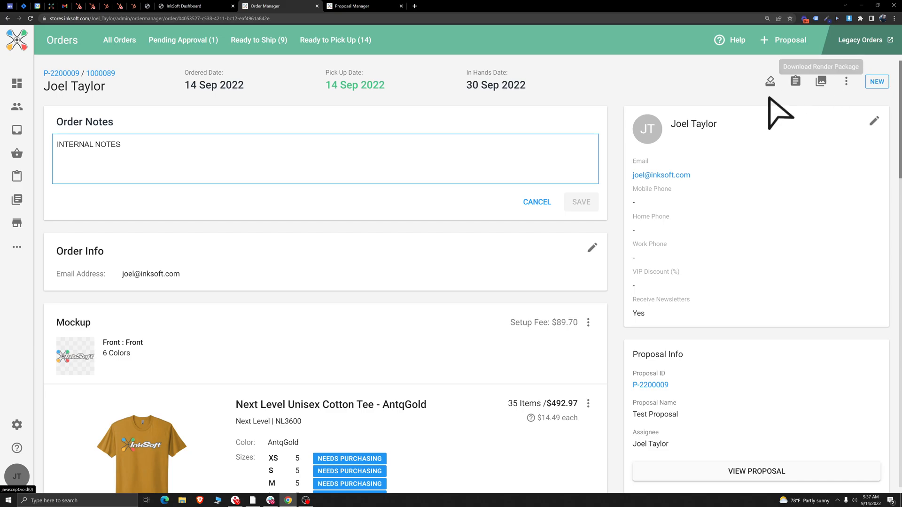
Step: Check the mockup's available art and design actions, and highlight the AntqGold tee's product SKU
scroll(615, 112, down, 3)
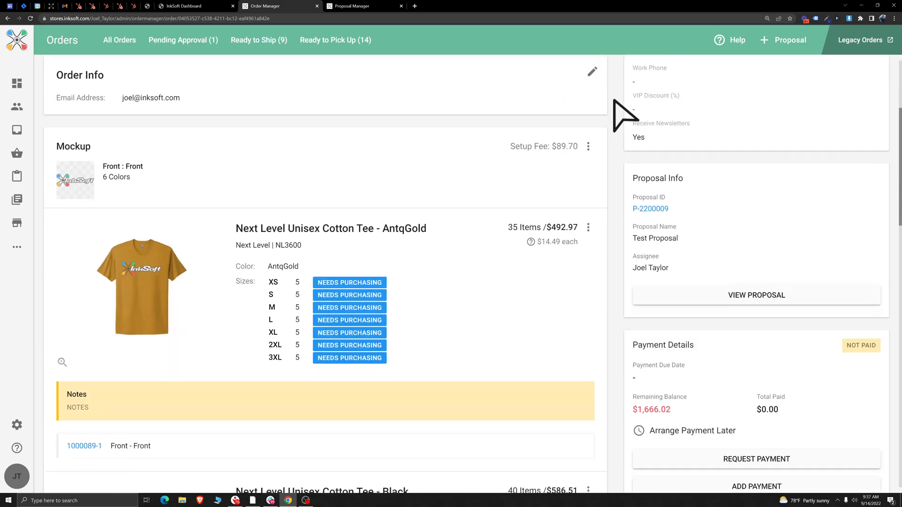
click(587, 147)
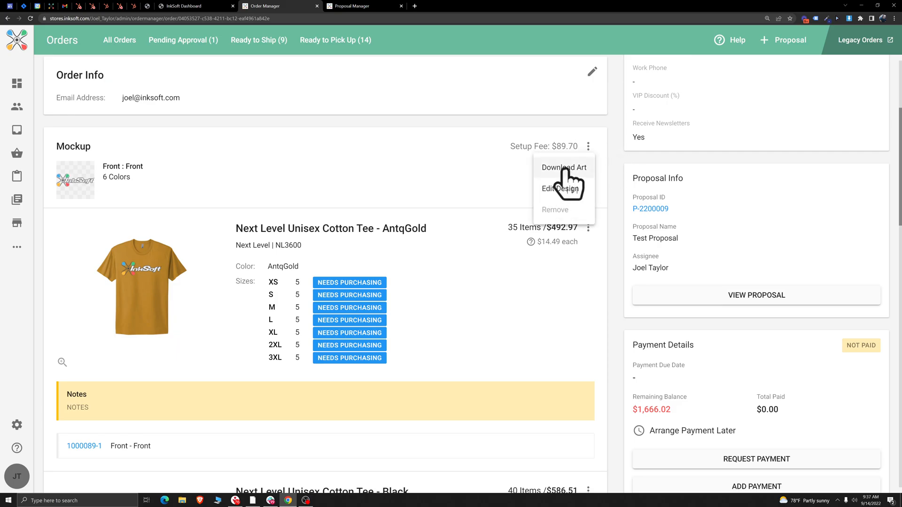
click(373, 180)
drag(302, 245, 280, 245)
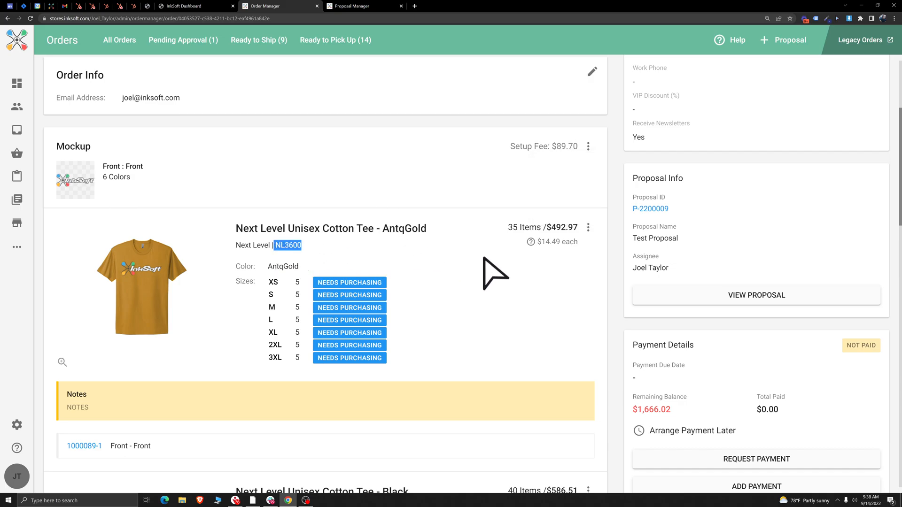
Step: Open the AntqGold tee for editing and examine its unit print price, size prices and quantities
click(588, 227)
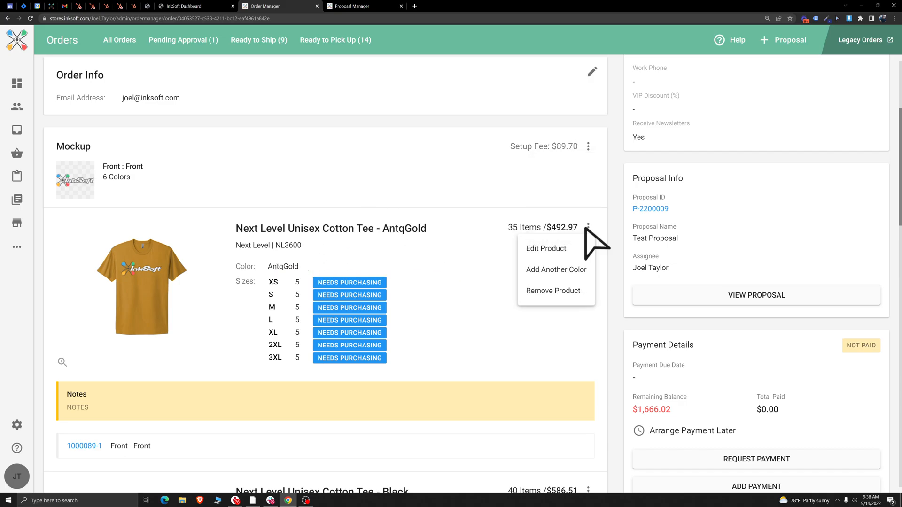
click(548, 250)
scroll(516, 263, down, 2)
click(335, 225)
drag(334, 225, 289, 225)
scroll(449, 229, down, 3)
click(423, 224)
click(517, 217)
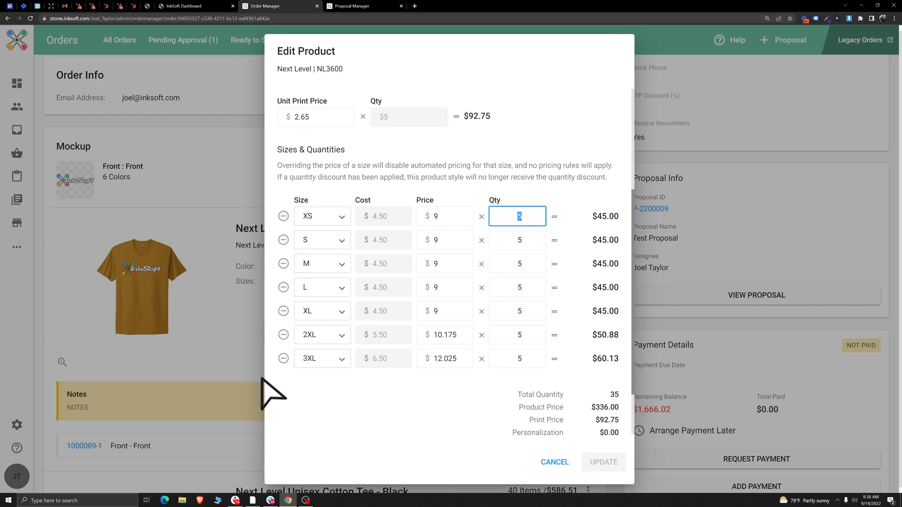
Step: Try replacing the AntqGold tee's 3XL line with a new 3XL line of quantity 1, and leave the product editor
click(283, 358)
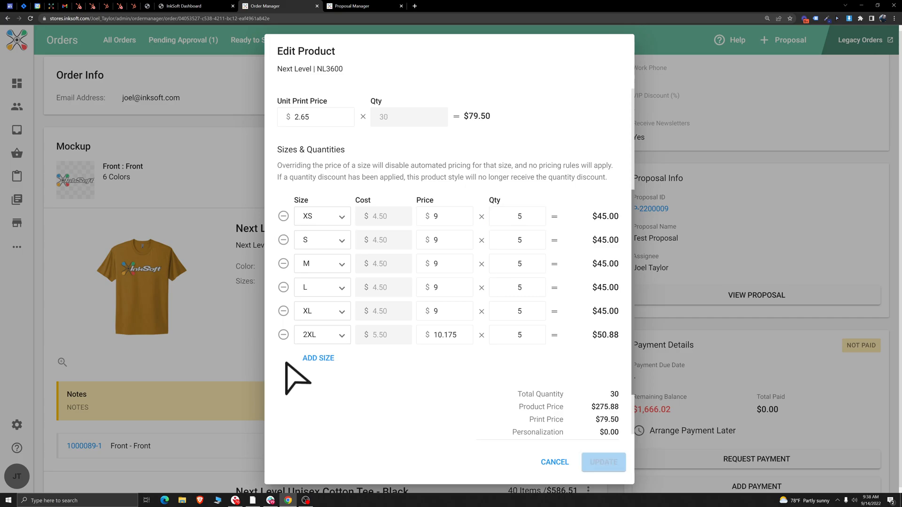
click(317, 360)
click(312, 360)
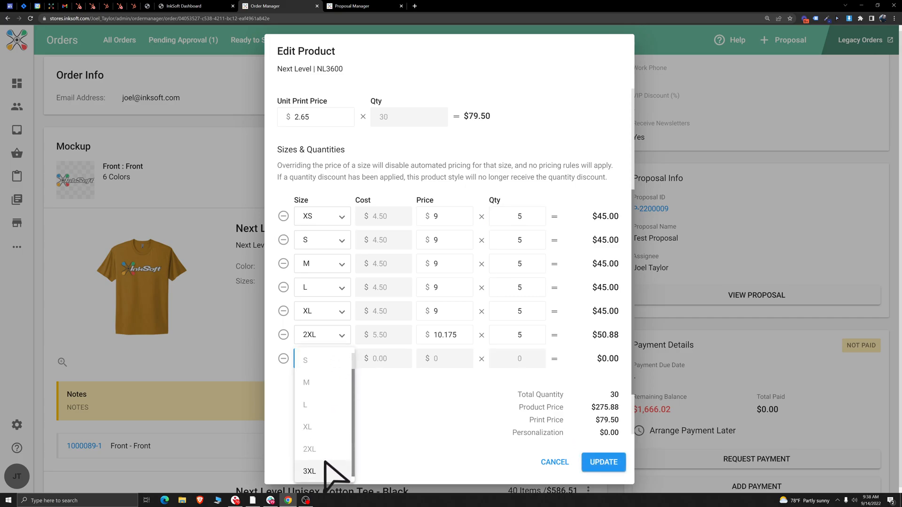
click(309, 471)
click(519, 360)
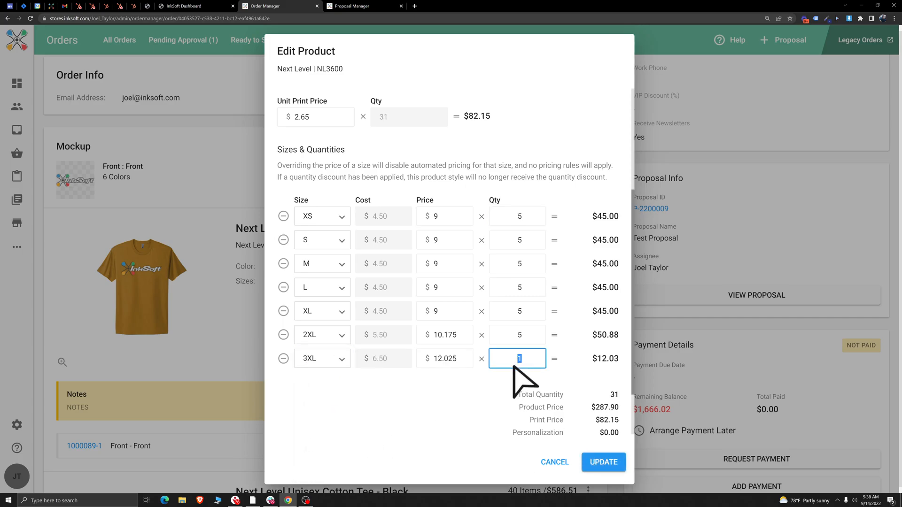
click(606, 465)
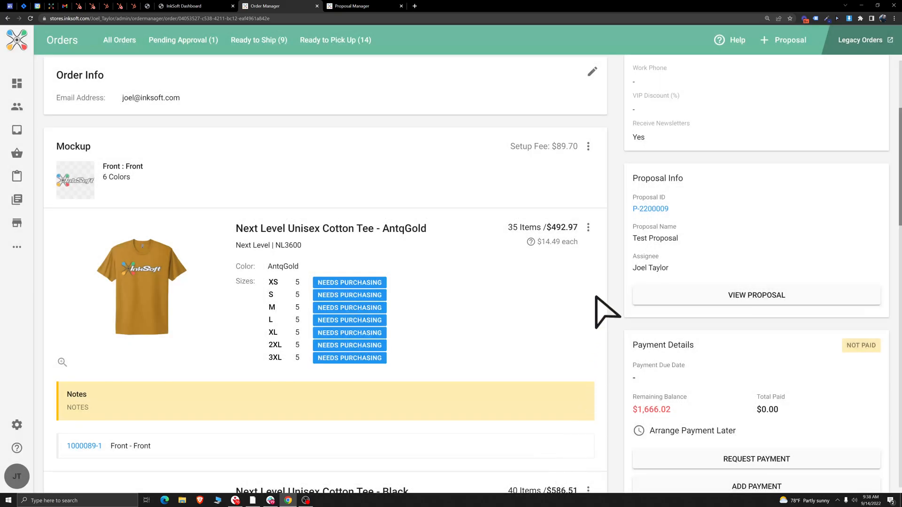
Step: Try adding ClscOrange as another color of the Next Level Unisex Cotton Tee, and cancel the addition
click(588, 228)
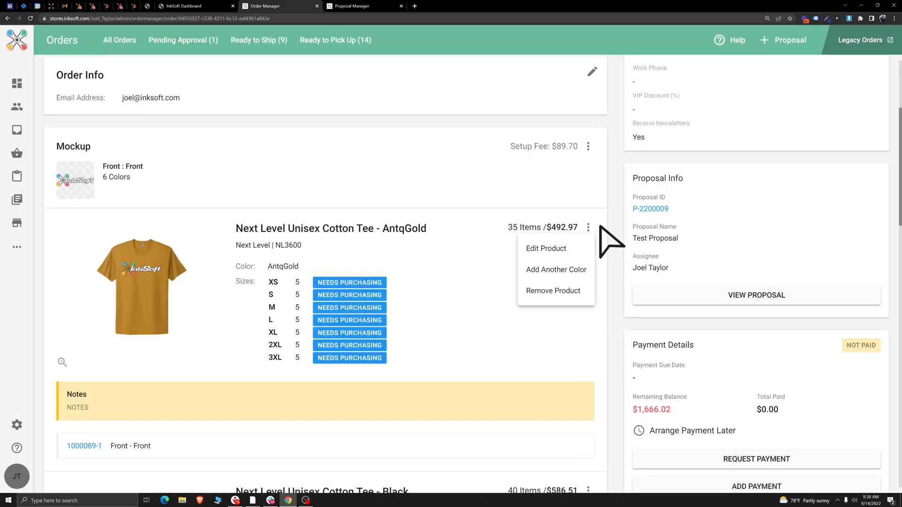
click(545, 270)
click(366, 189)
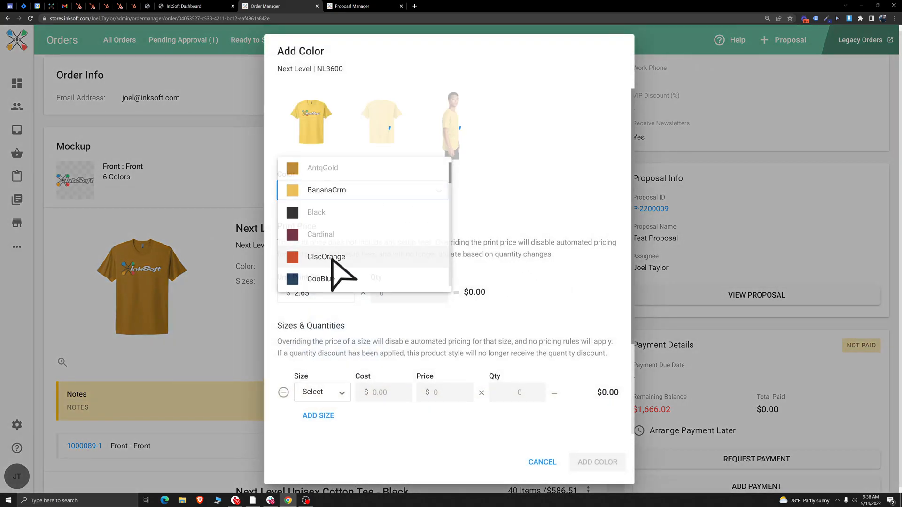
click(359, 256)
scroll(540, 306, down, 3)
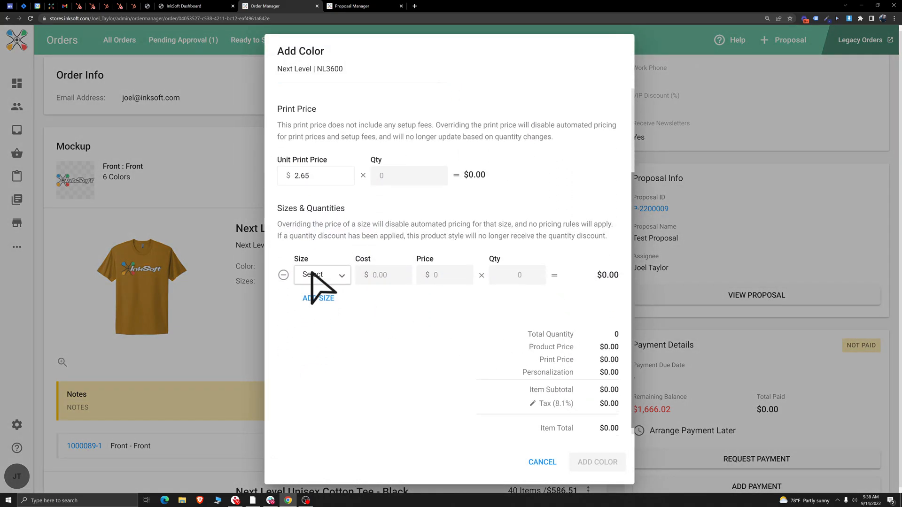
click(541, 461)
Step: Examine the order's payment details, including the payment status and remaining balance
scroll(542, 307, down, 3)
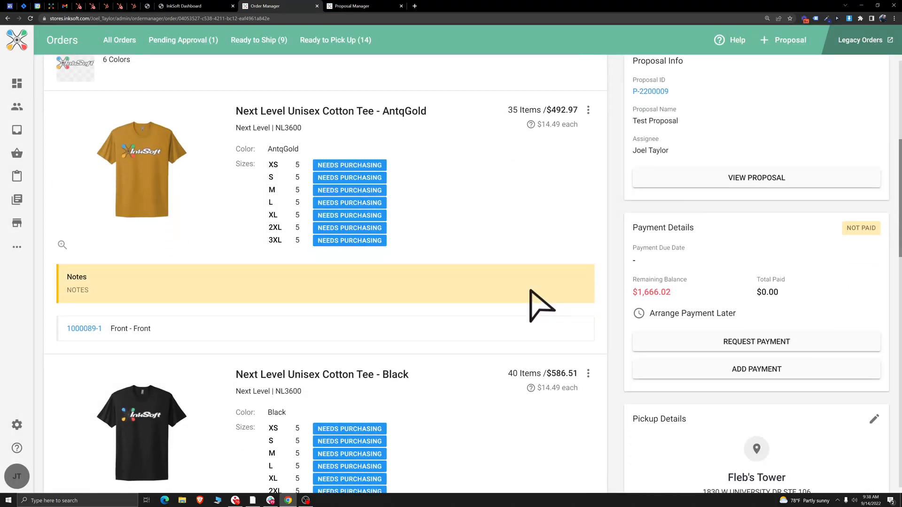
key(ctrl+a)
click(739, 231)
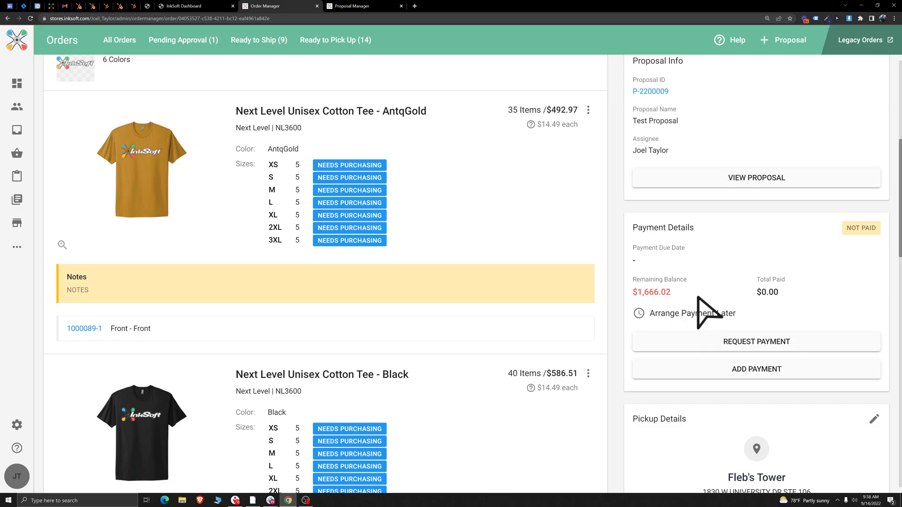
double_click(642, 293)
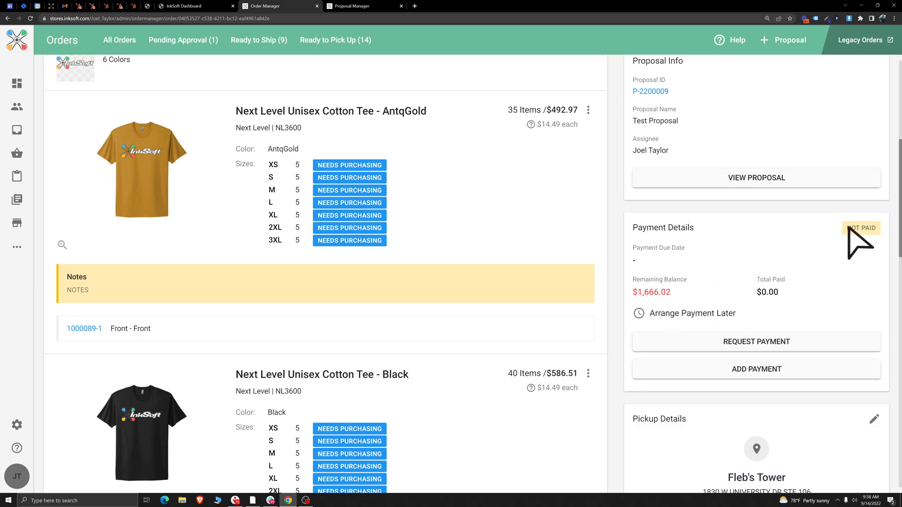
Step: Fill in a Cash / Other payment of $1666.02 with the comment "Customer paid with cash", and cancel it
click(749, 372)
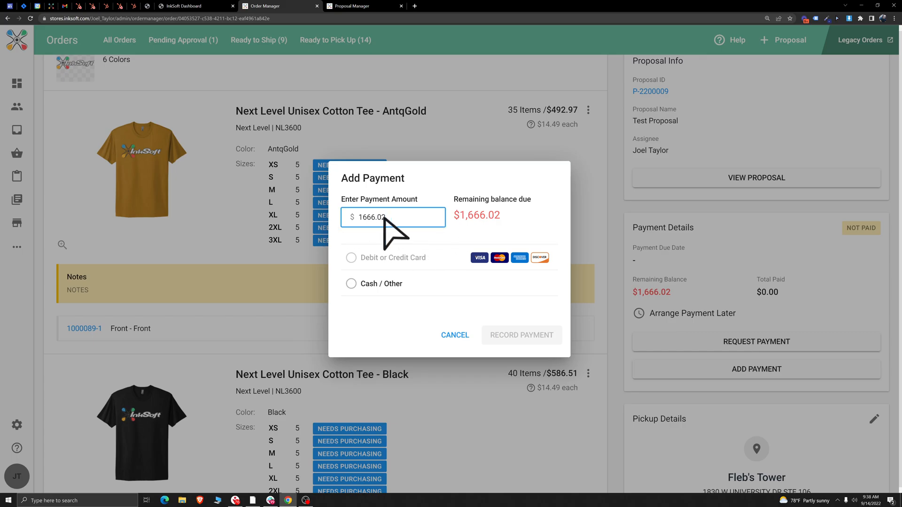
click(357, 284)
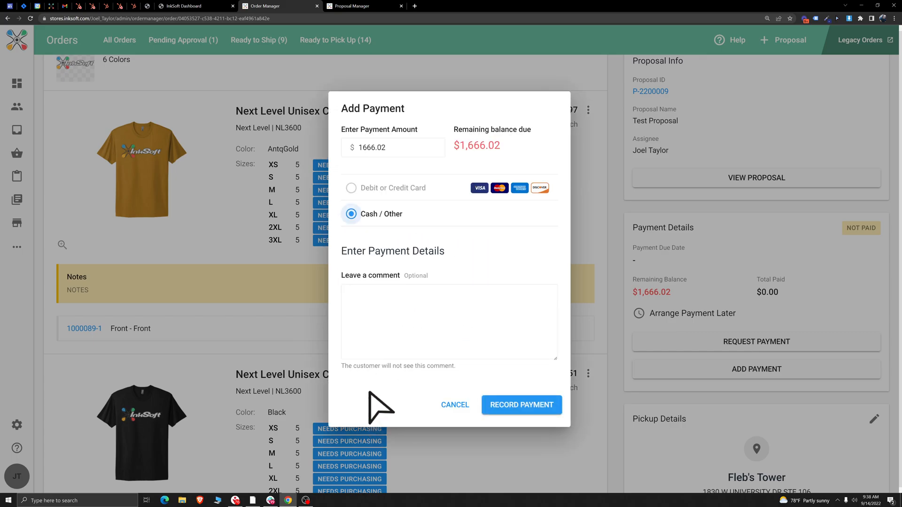
click(422, 312)
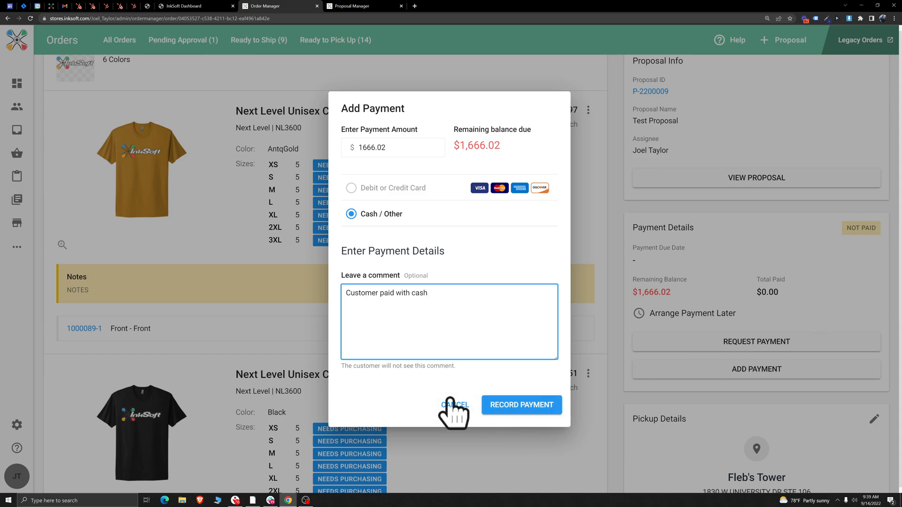
click(462, 402)
Step: Review the order's pickup details and check the option to change to shipping, leaving it unselected
scroll(614, 302, down, 4)
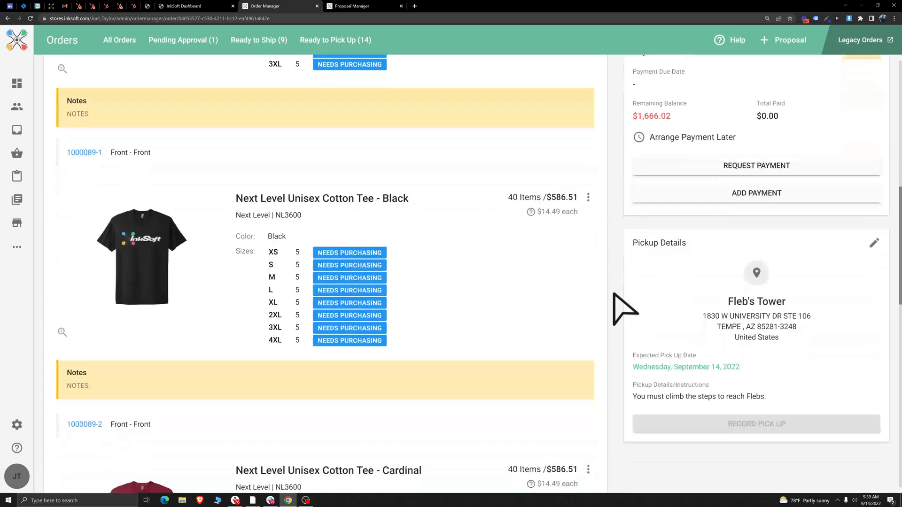
drag(696, 248, 630, 249)
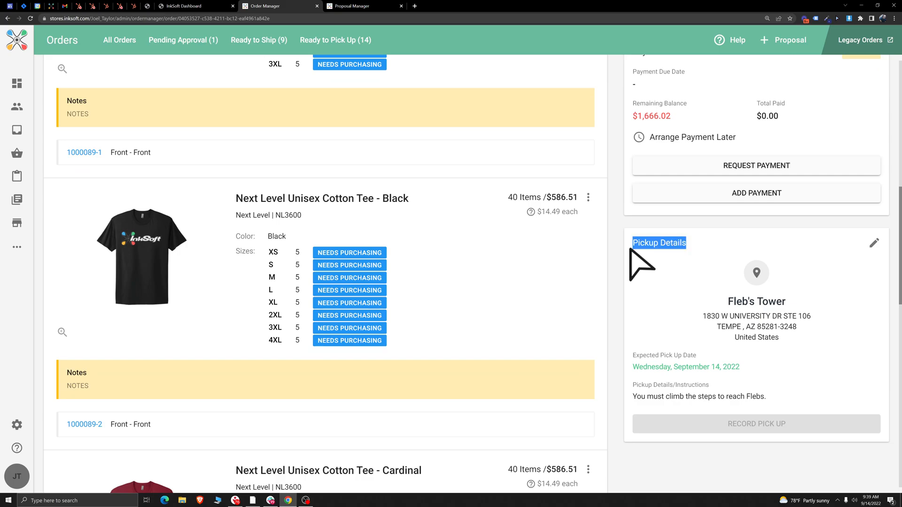
click(705, 249)
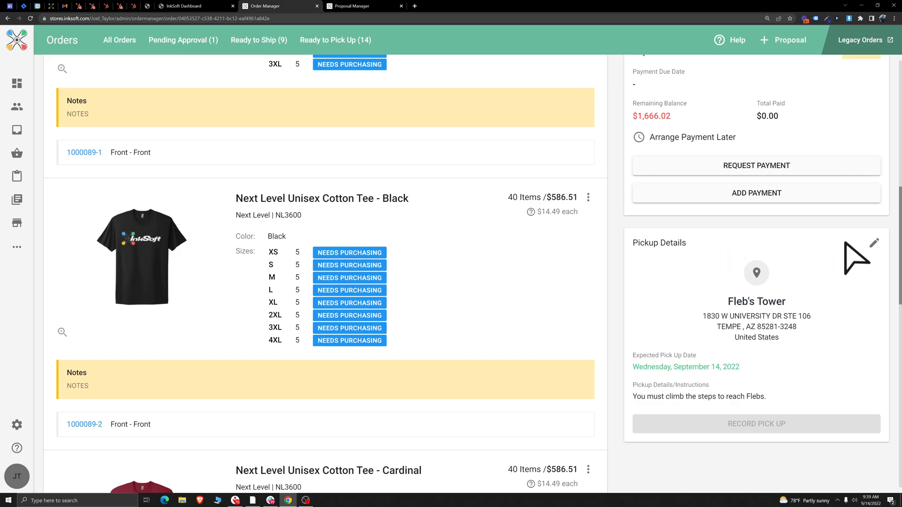
click(873, 245)
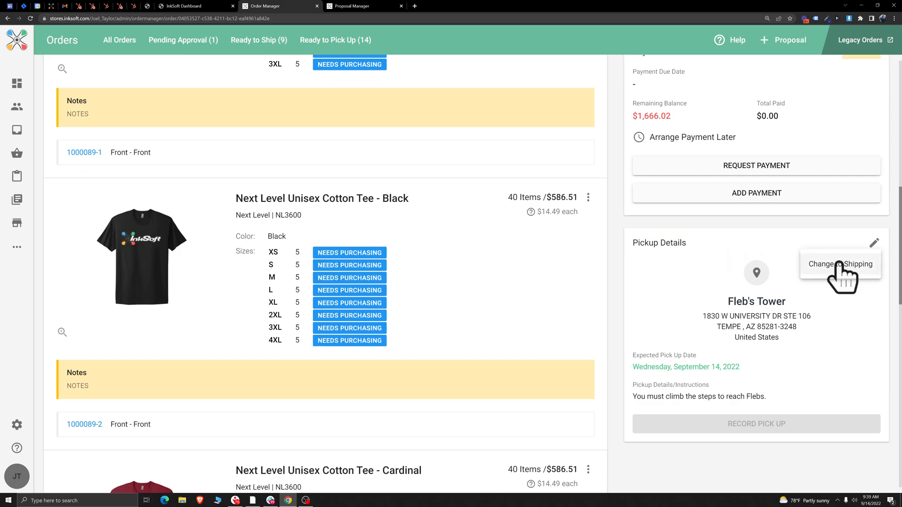
click(658, 286)
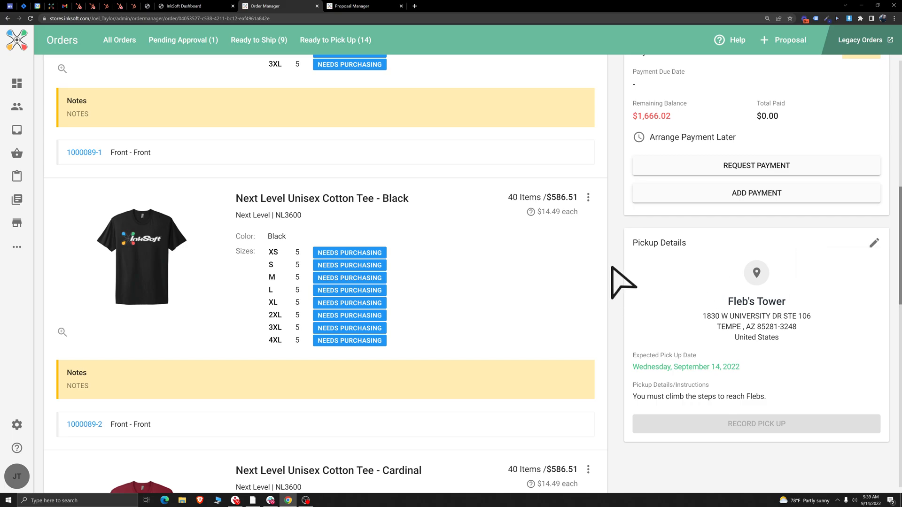
Step: Fill in an order fee named "fee" with a fixed amount of $50.00, and cancel it
scroll(613, 268, down, 5)
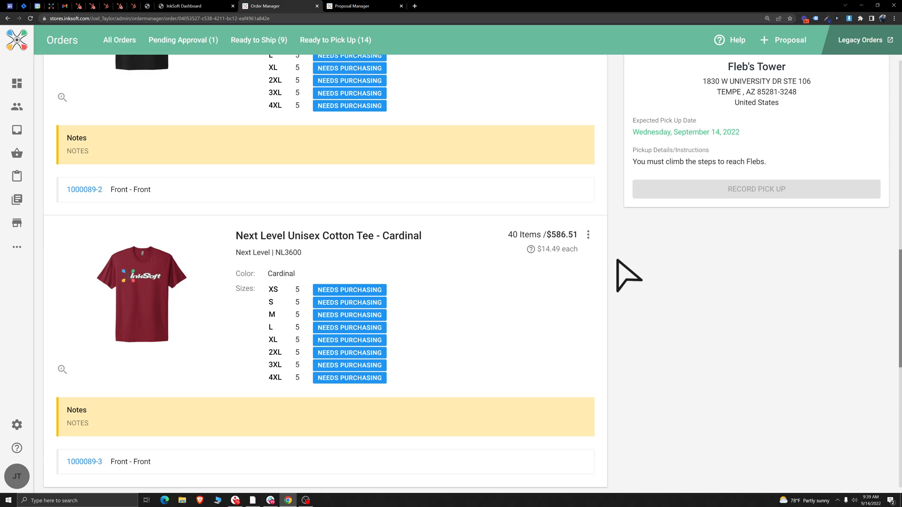
scroll(629, 276, down, 6)
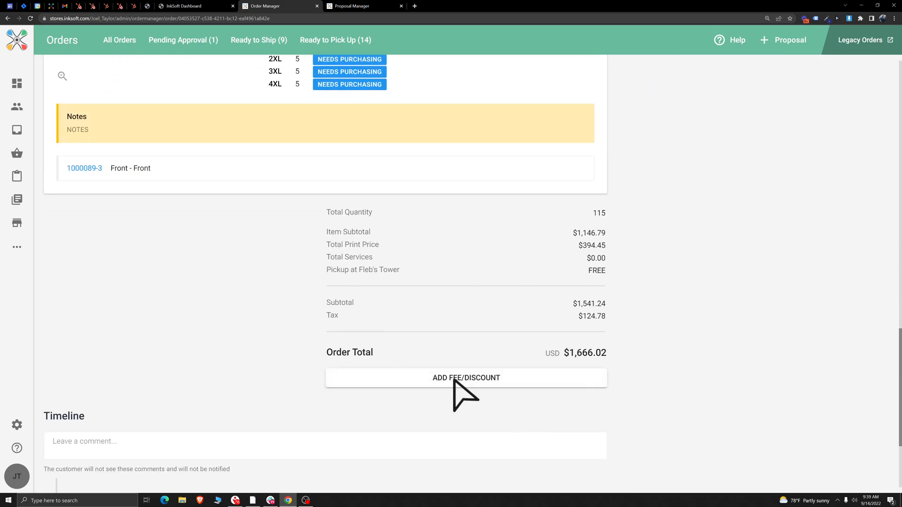
click(472, 379)
click(444, 226)
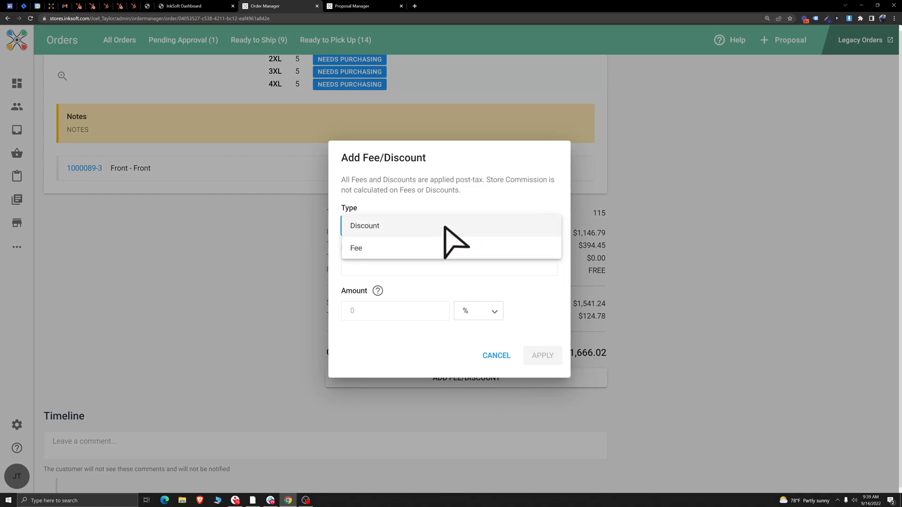
click(359, 246)
click(475, 313)
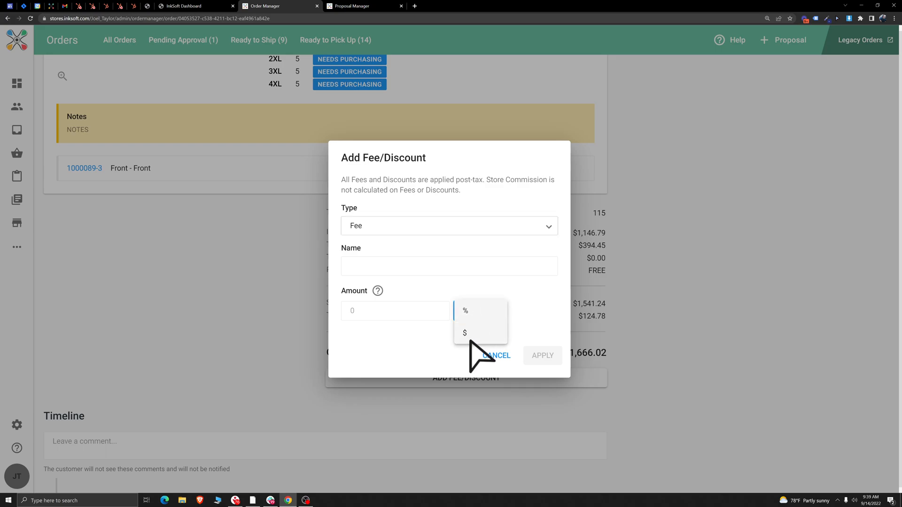
click(470, 334)
click(388, 315)
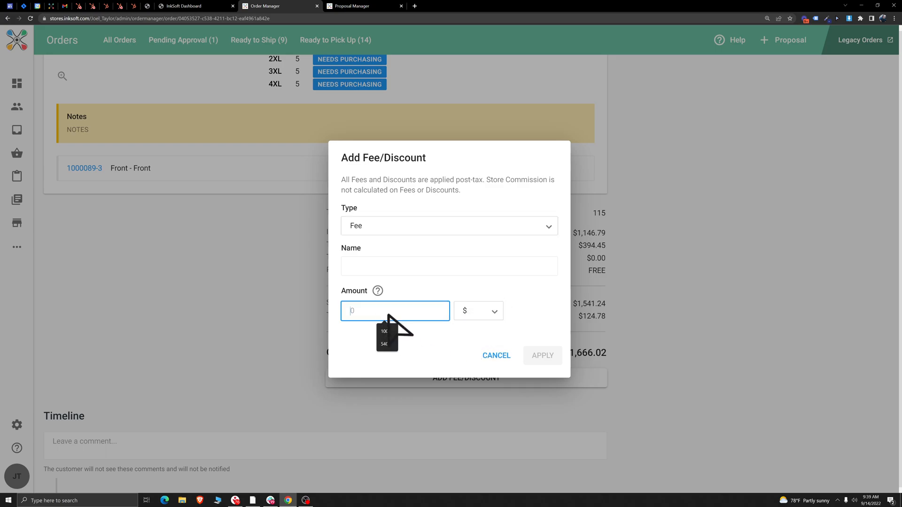
text(50.00)
click(418, 268)
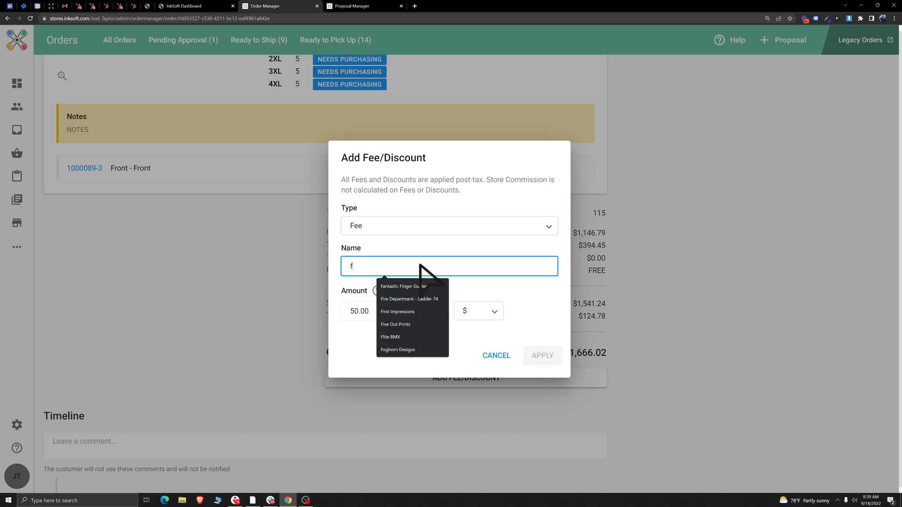
text(fee)
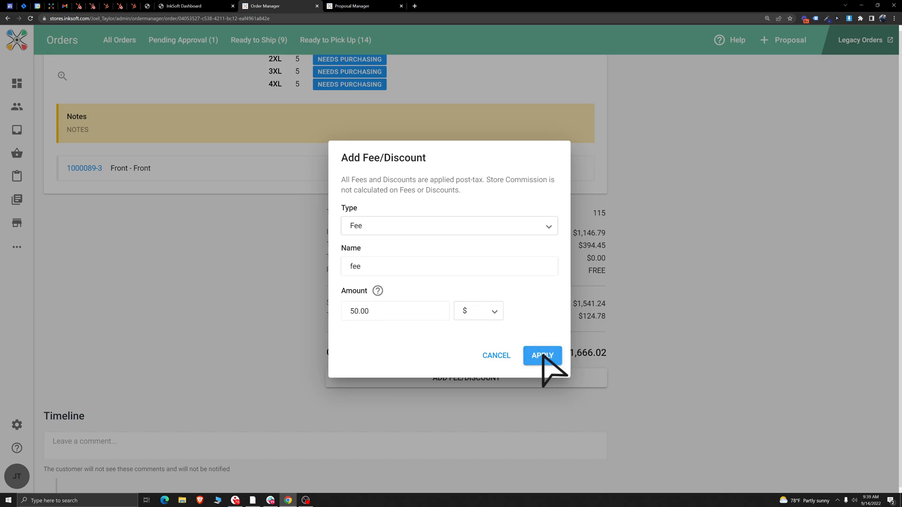
click(493, 356)
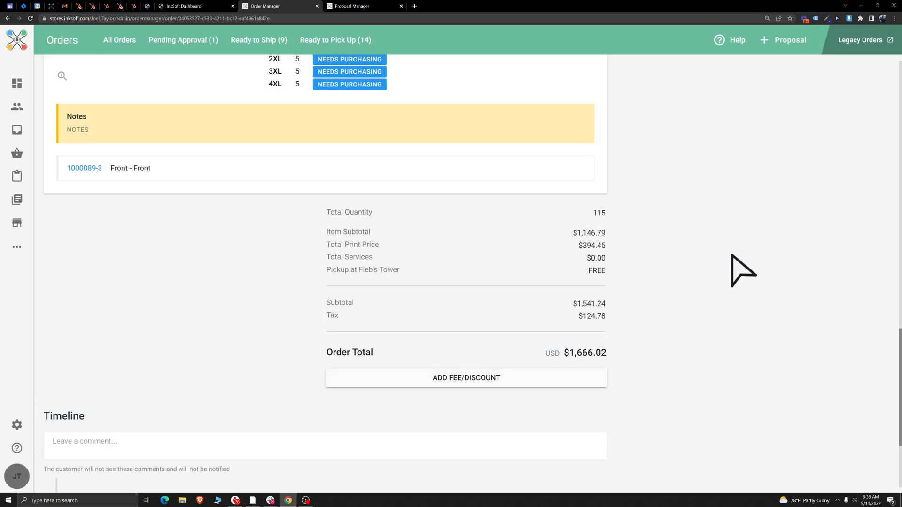
Step: Examine the order's timeline history and check the internal comment field, leaving it empty and unposted
scroll(731, 255, down, 3)
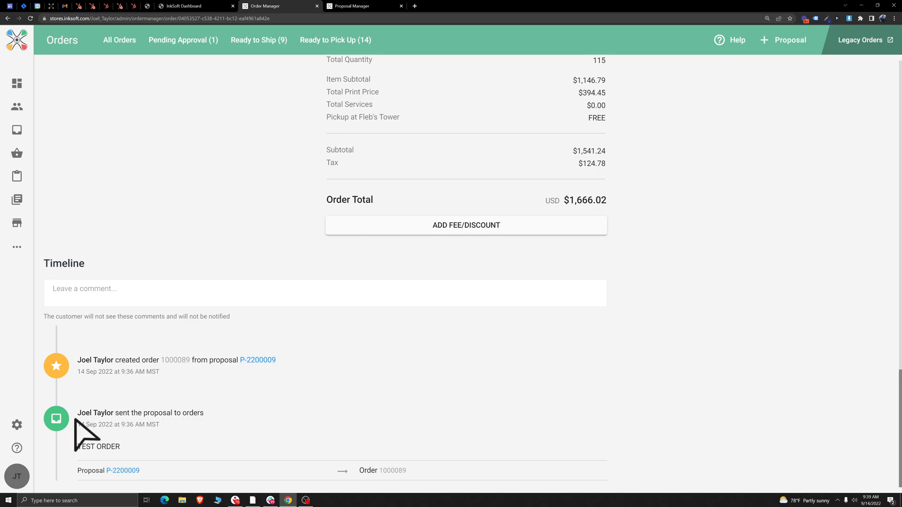
drag(78, 413, 159, 426)
click(196, 433)
scroll(338, 389, up, 10)
scroll(348, 404, down, 10)
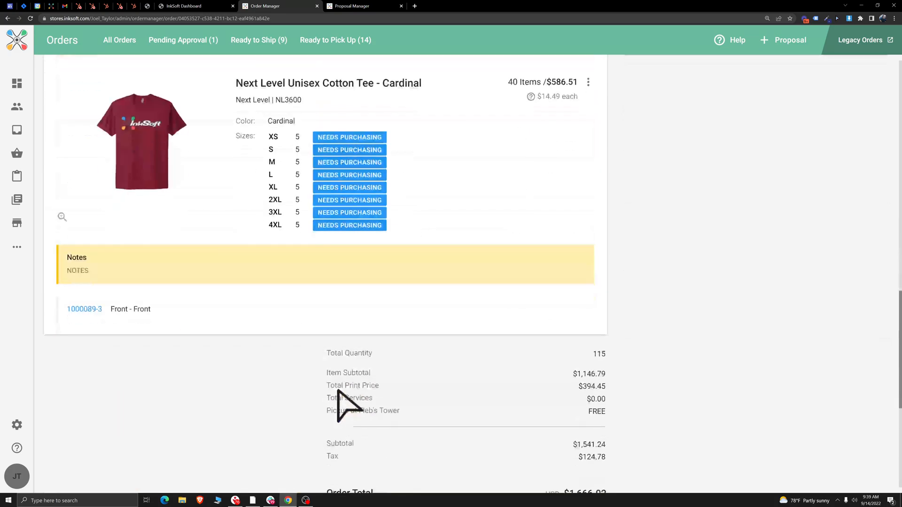
click(97, 290)
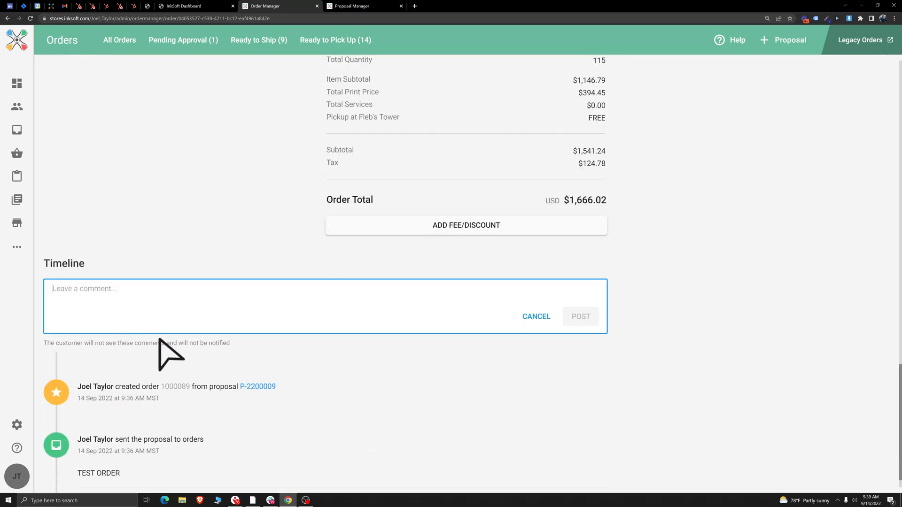
drag(53, 360, 44, 321)
click(143, 340)
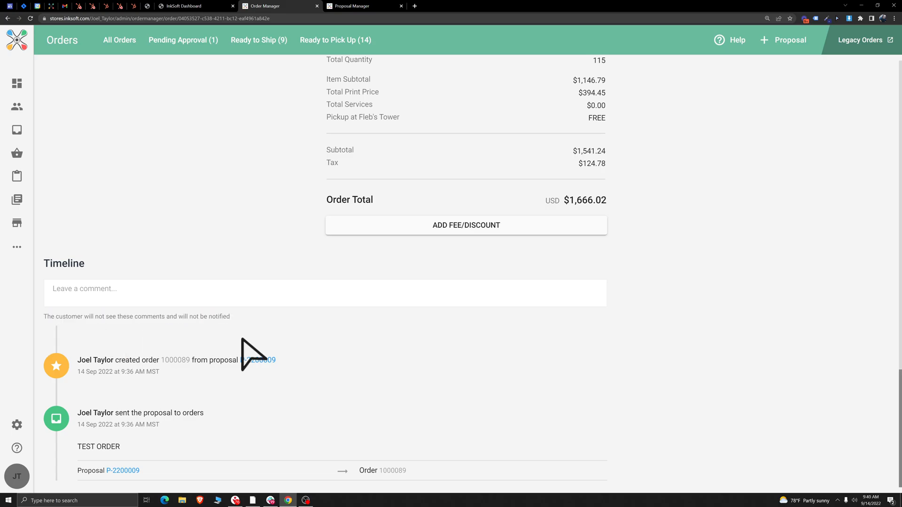
Step: View the list of all orders, switch to the pending approval orders, and open the FlavorTown order awaiting manual approval
scroll(241, 347, up, 15)
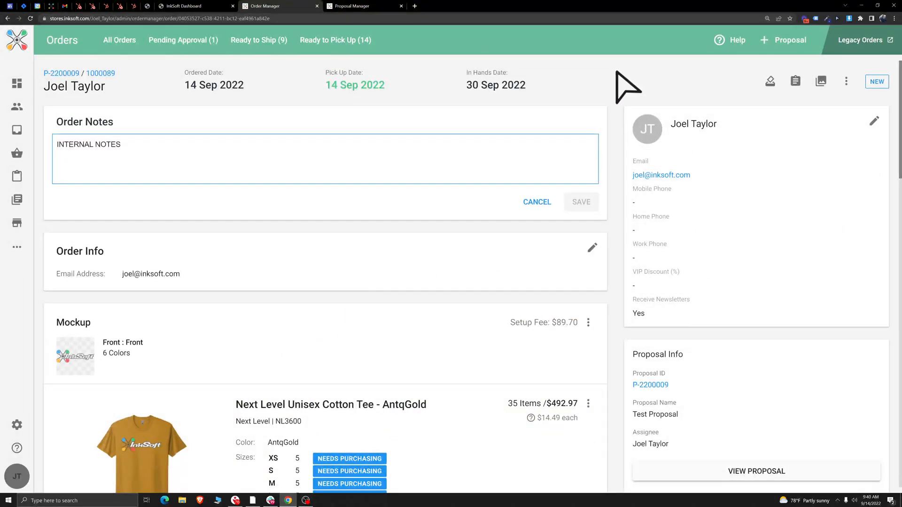
click(121, 42)
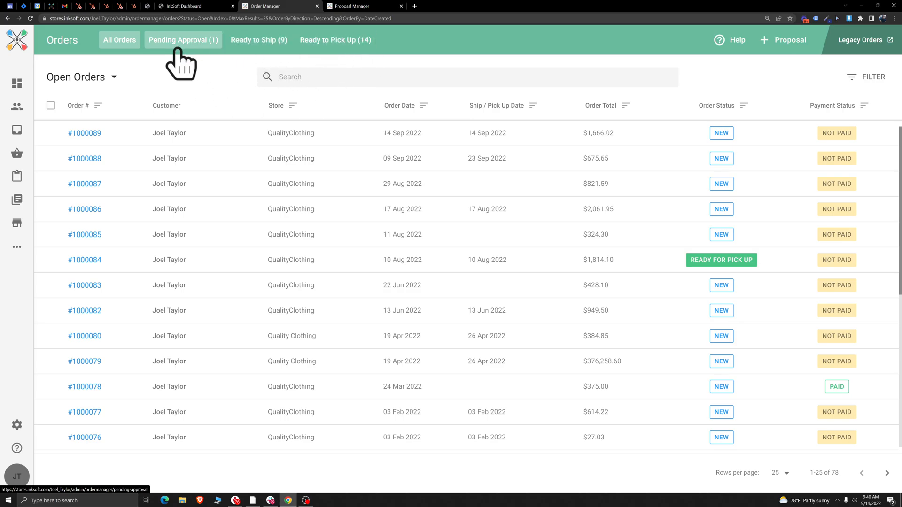
click(192, 45)
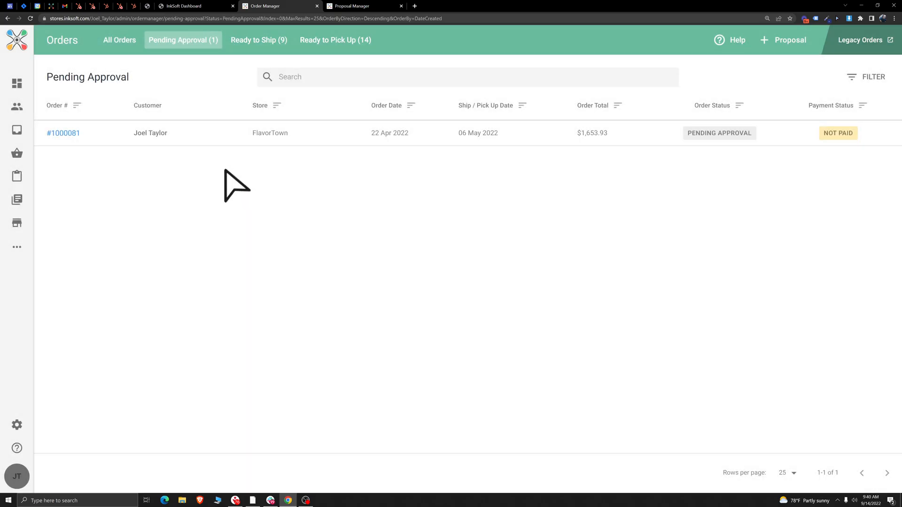
click(63, 134)
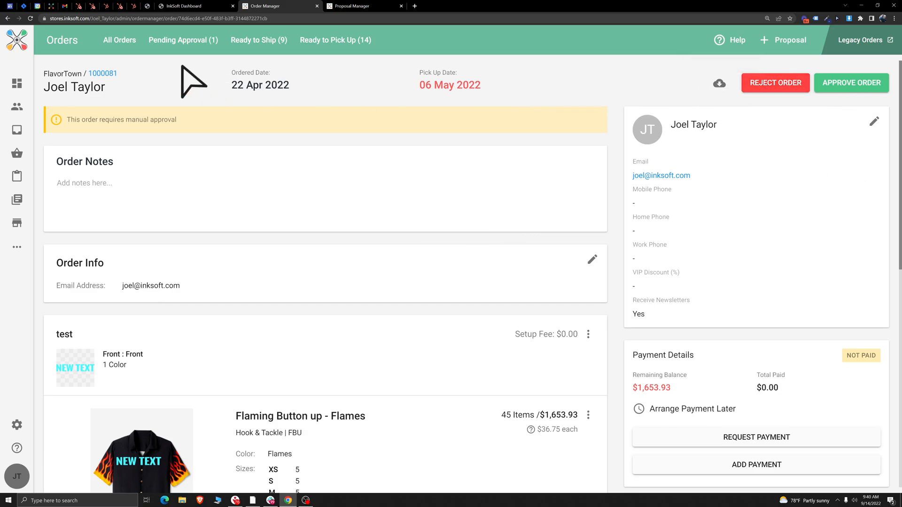
Step: Return to the list of all orders, select the five newest open orders, and clear the selection
click(119, 40)
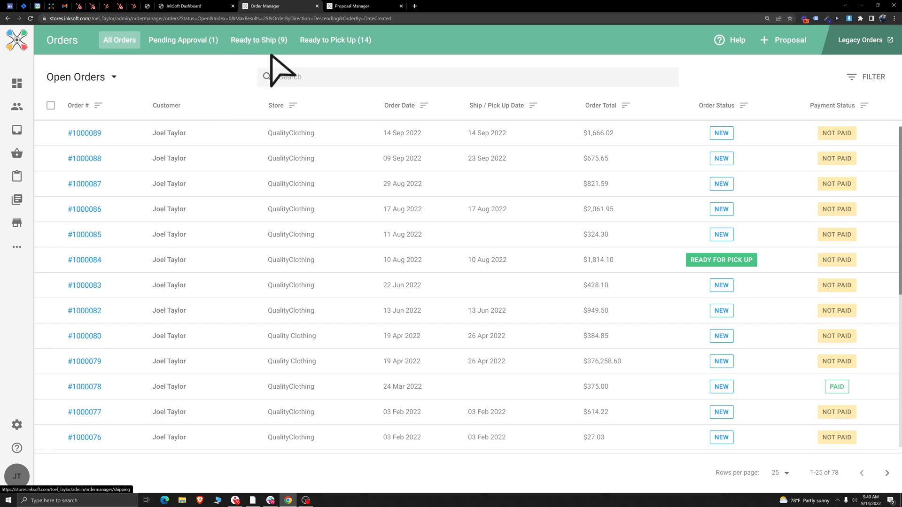
click(50, 134)
click(50, 192)
click(51, 218)
click(51, 243)
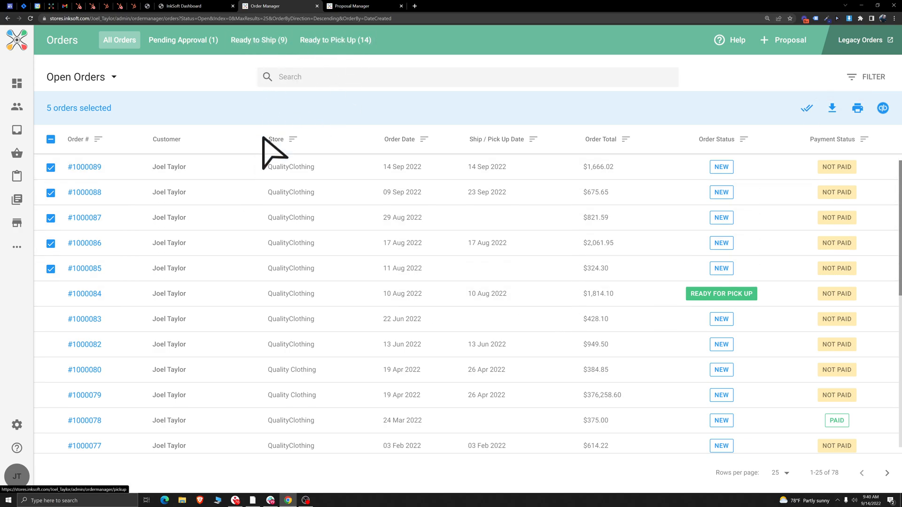
click(51, 139)
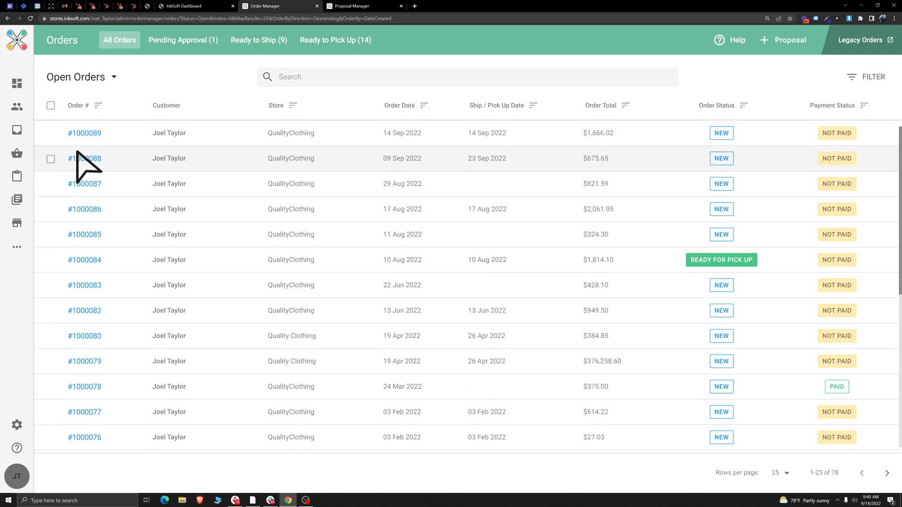
Step: In the Ready to Ship orders, set the first order's package to 12 × 10 × 1 in with a weight of 6 oz
click(254, 40)
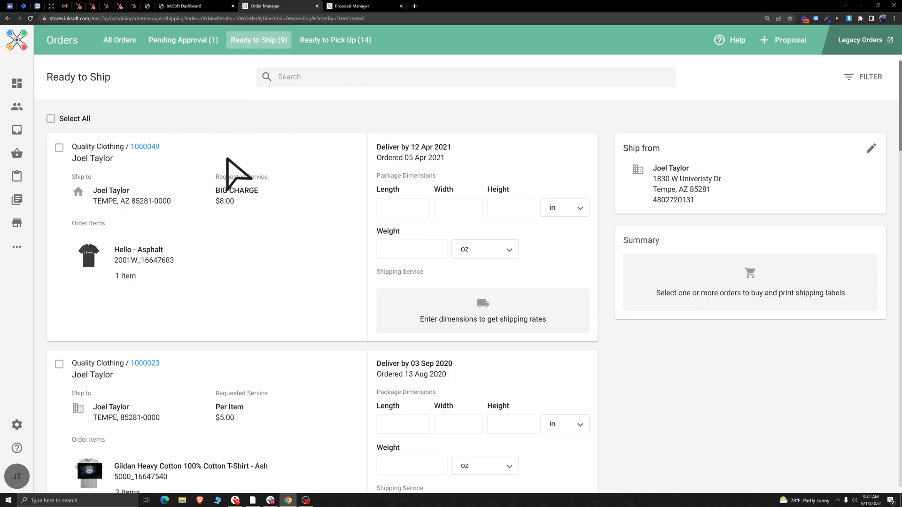
click(402, 211)
text(12)
key(Tab)
text(10)
key(Tab)
text(1)
key(Tab)
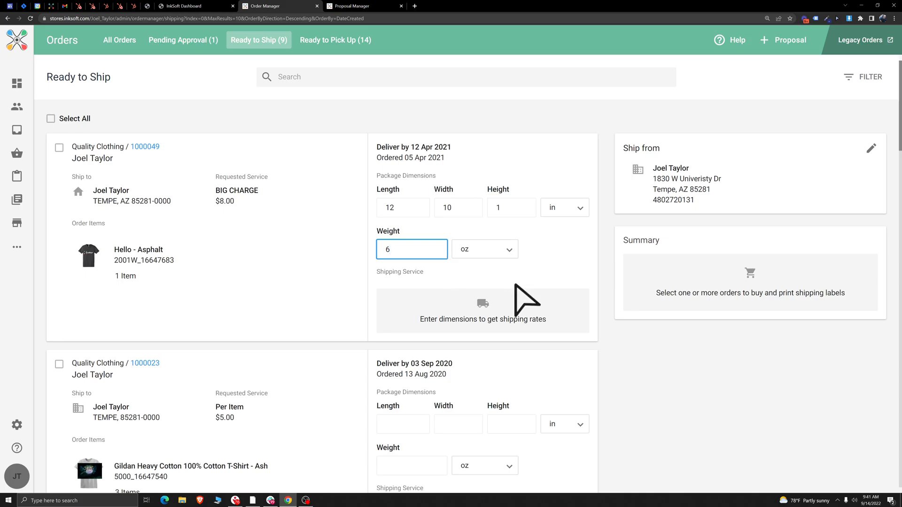
text(6)
click(481, 323)
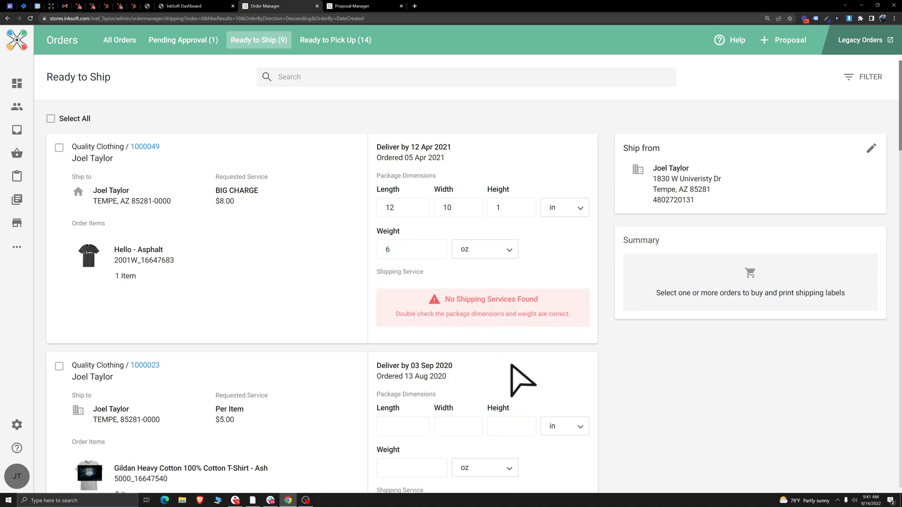
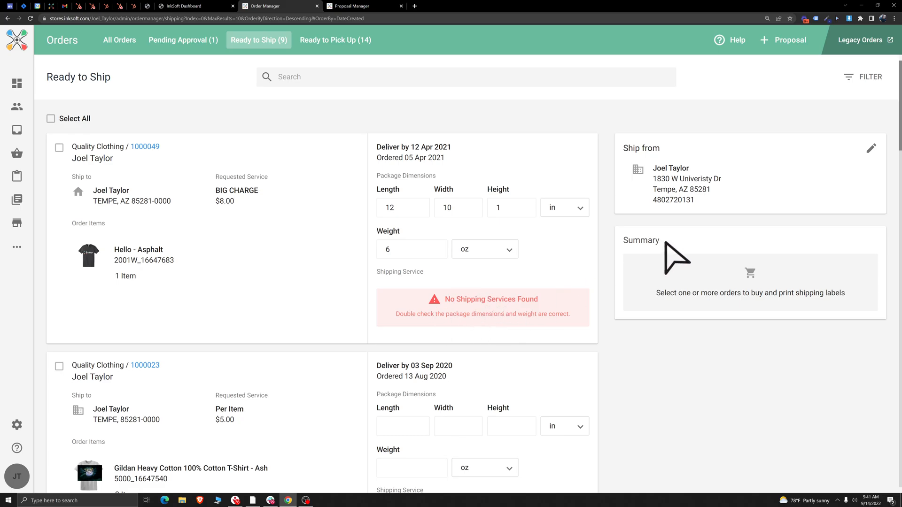
Step: Review the shipping label summary and the package details of the other Ready to Ship orders
drag(665, 243, 620, 241)
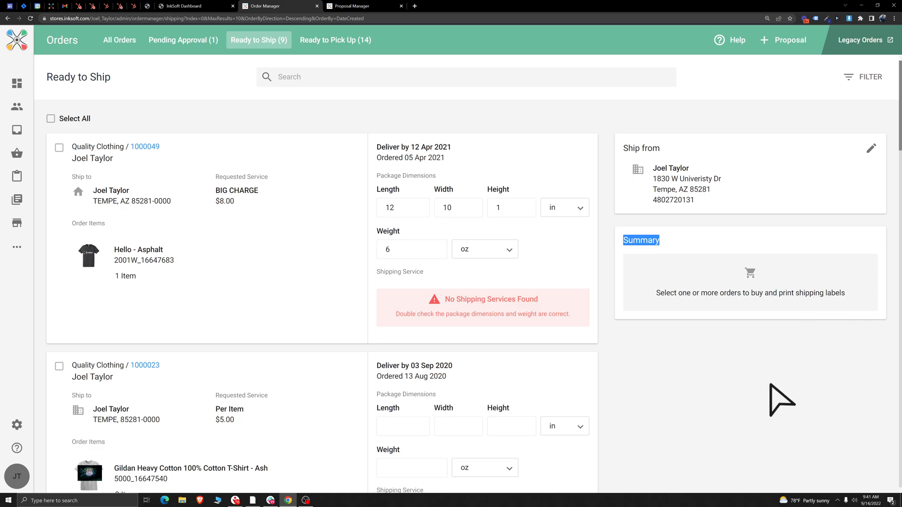
scroll(757, 391, down, 2)
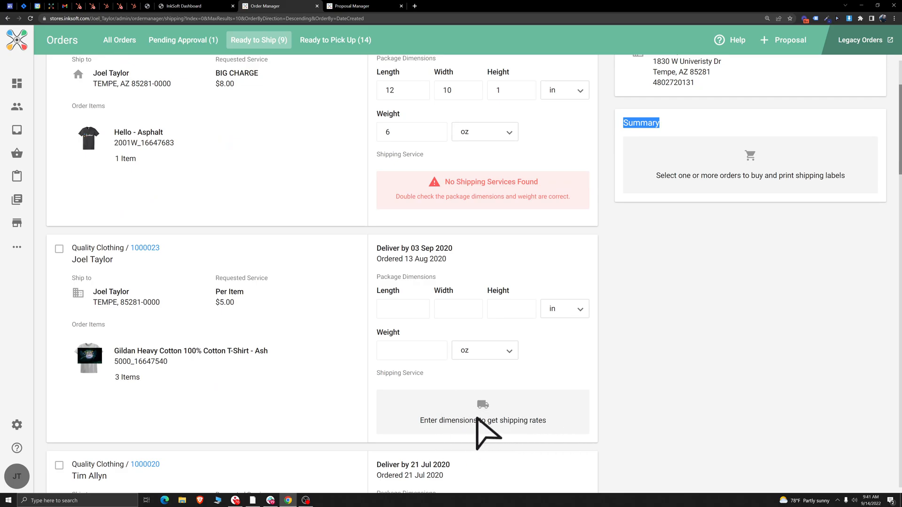
scroll(512, 418, down, 4)
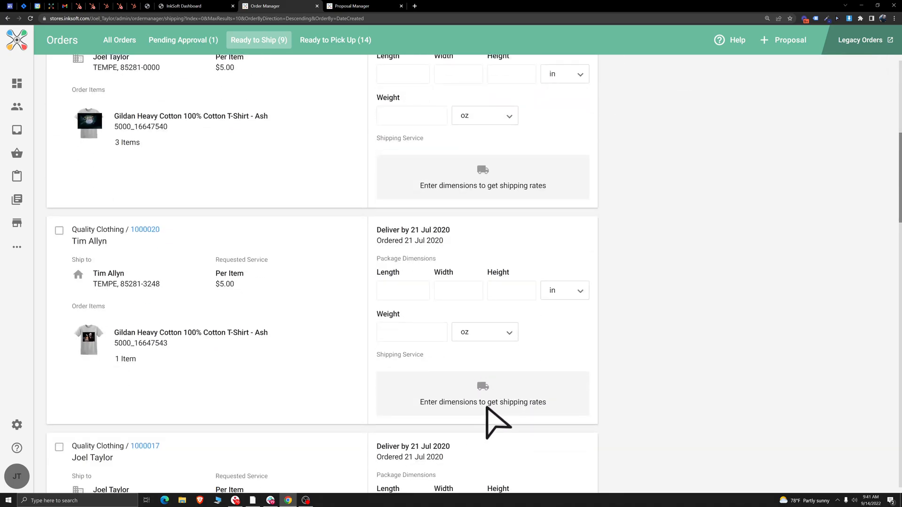
scroll(487, 418, up, 4)
scroll(500, 190, down, 3)
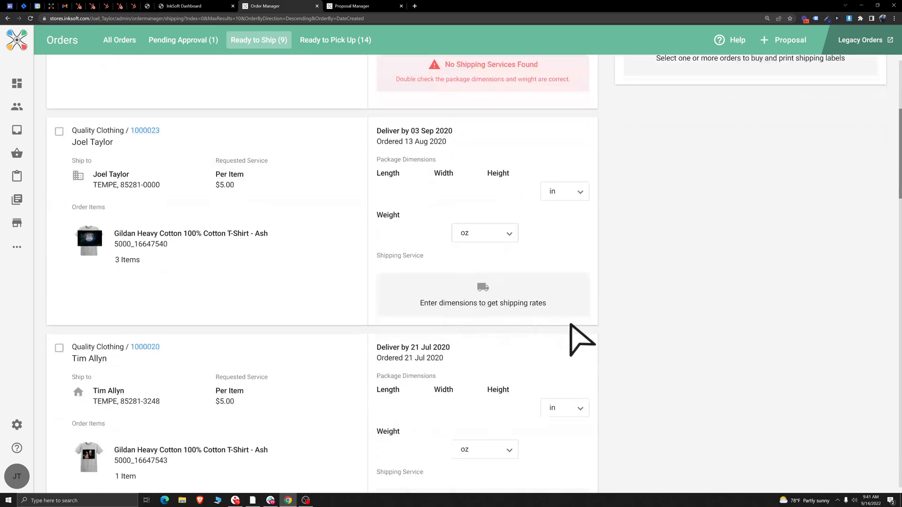
scroll(538, 256, up, 5)
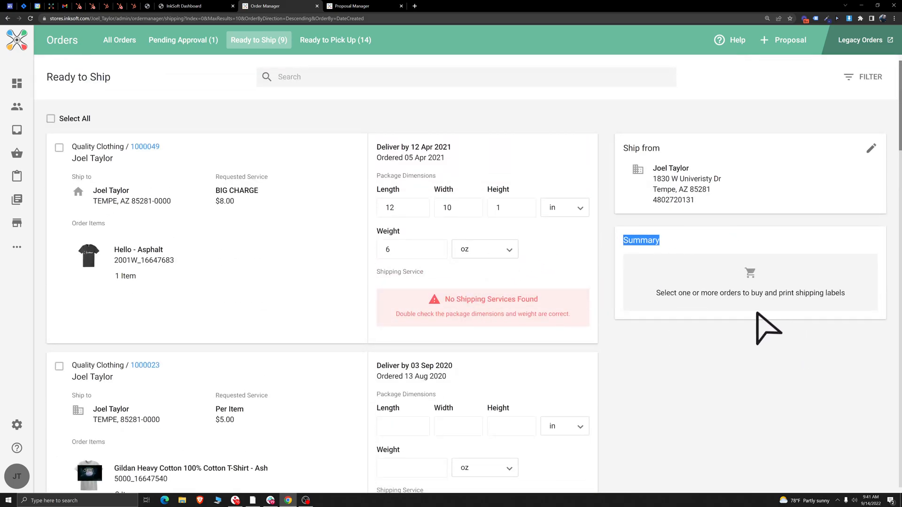
click(682, 423)
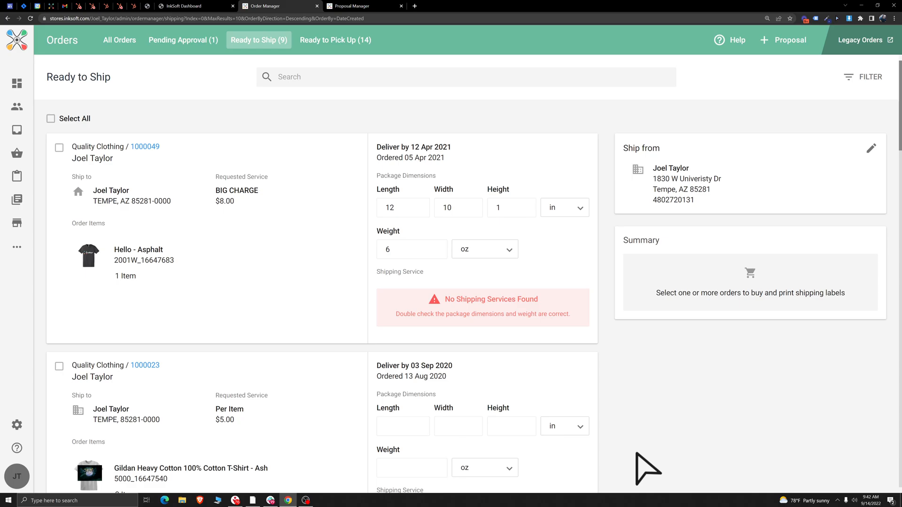
Step: Select the first three Ready to Ship orders and set their package dimensions in bulk to length 12, width 10 and height 1 in
click(59, 148)
click(58, 371)
scroll(129, 393, down, 6)
click(59, 293)
scroll(182, 312, up, 6)
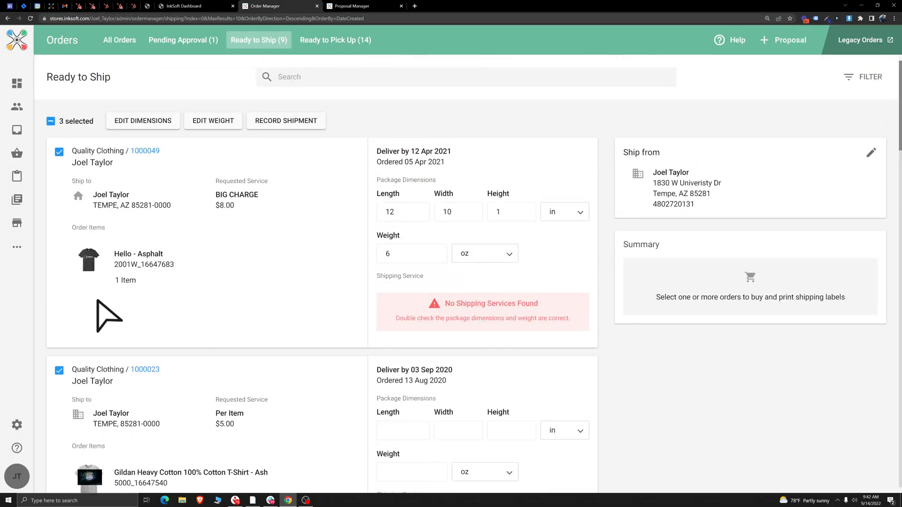
click(137, 122)
click(368, 269)
text(12)
key(Tab)
text(10)
key(Tab)
text(1)
click(541, 324)
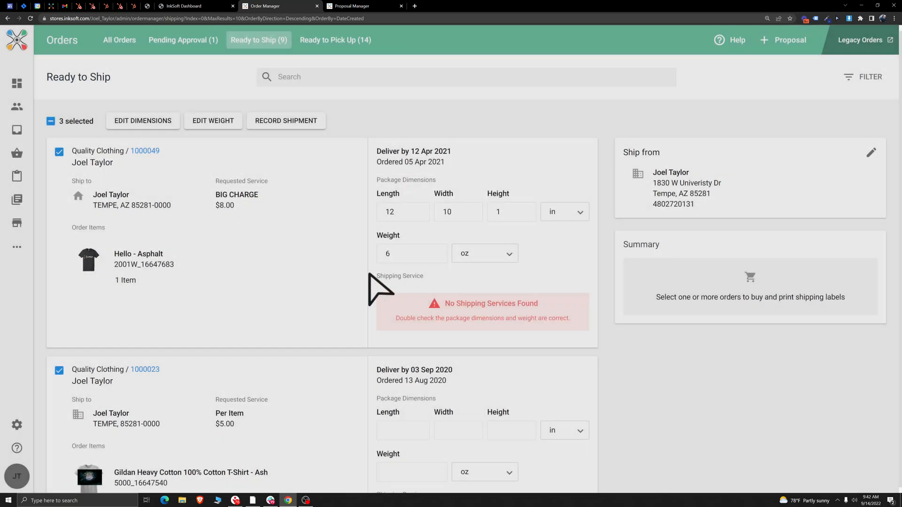
Step: Set the weight of the three selected orders in bulk to 6 oz, check their package details, and clear the selection
click(195, 122)
click(376, 263)
text(6)
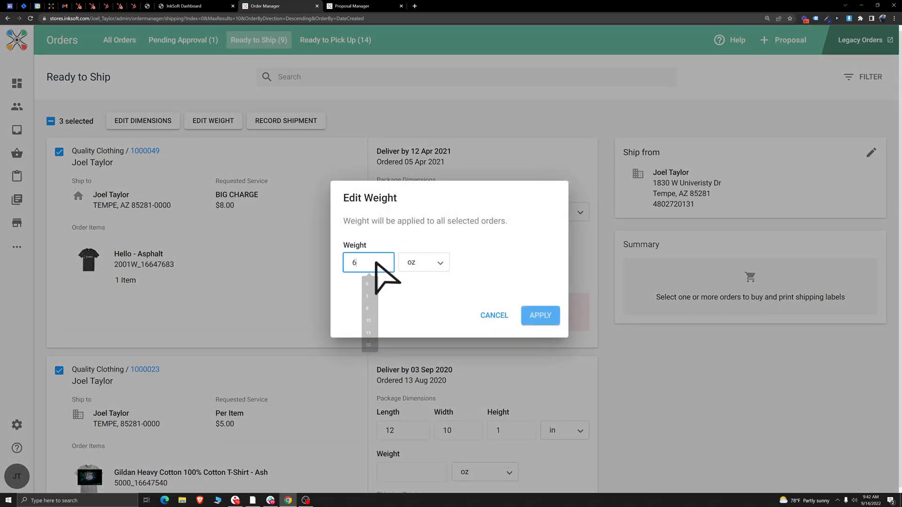
click(540, 315)
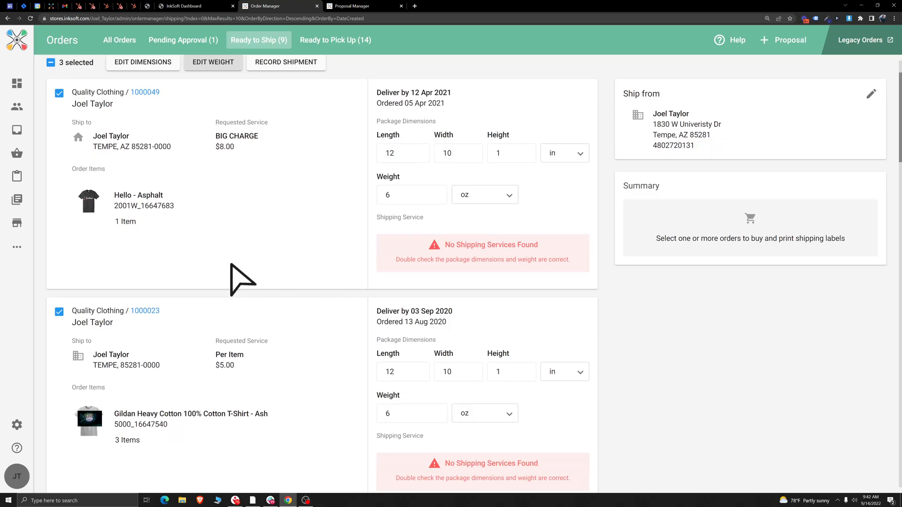
scroll(242, 276, down, 2)
scroll(644, 242, down, 4)
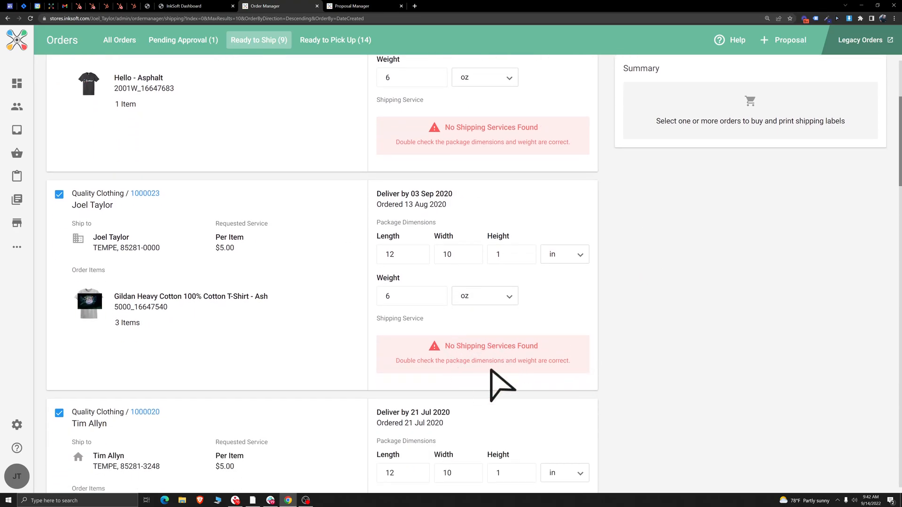
scroll(594, 302, up, 6)
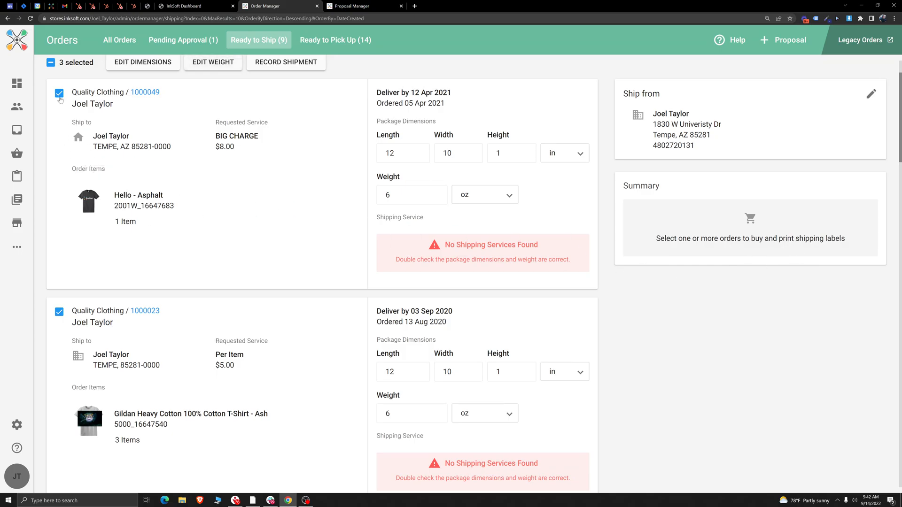
click(51, 62)
Step: Start recording a shipment for the first order with customer email notification turned off, cancel it, and deselect the order
drag(195, 92, 130, 91)
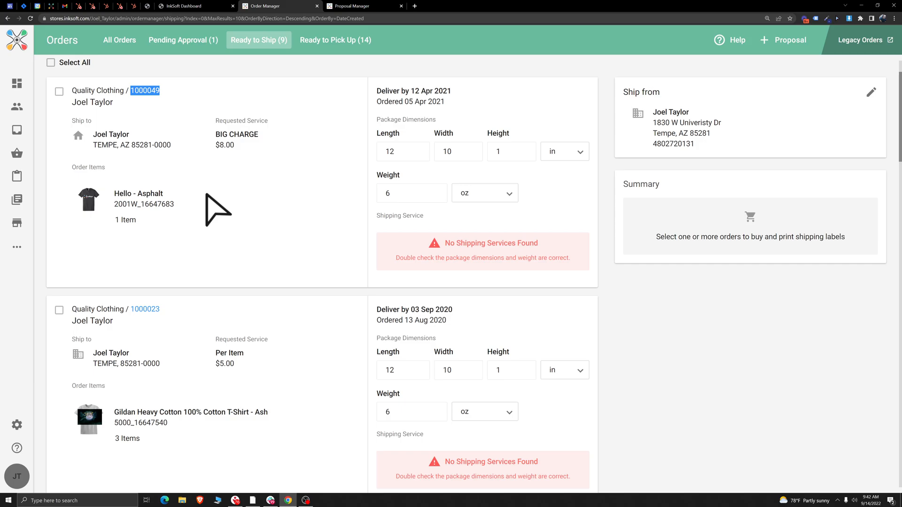
scroll(221, 204, up, 2)
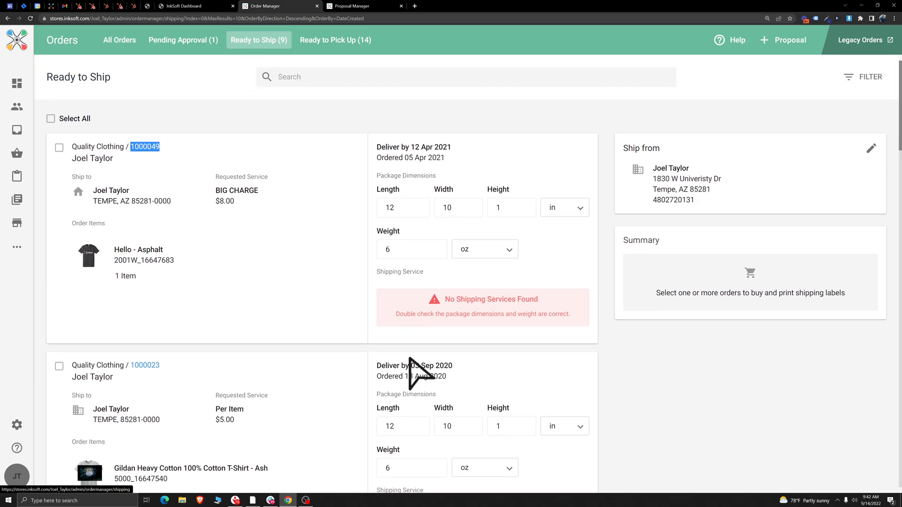
click(59, 148)
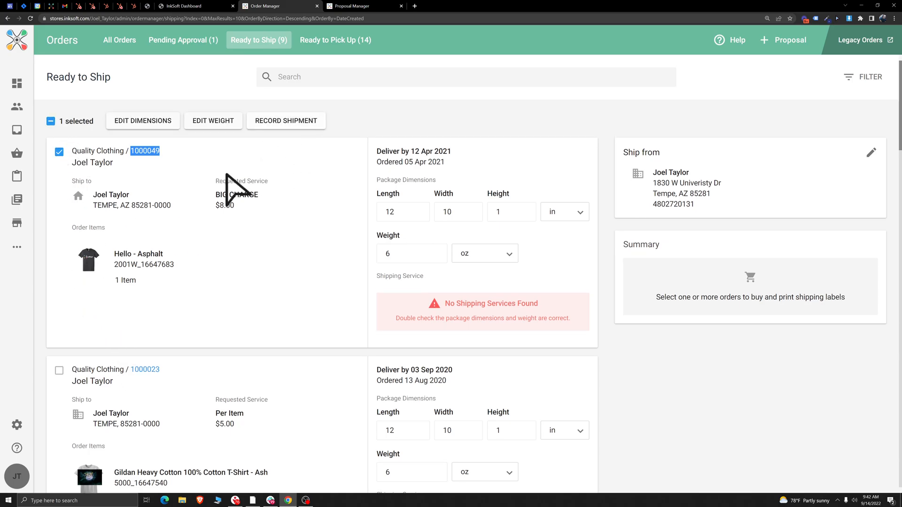
click(284, 121)
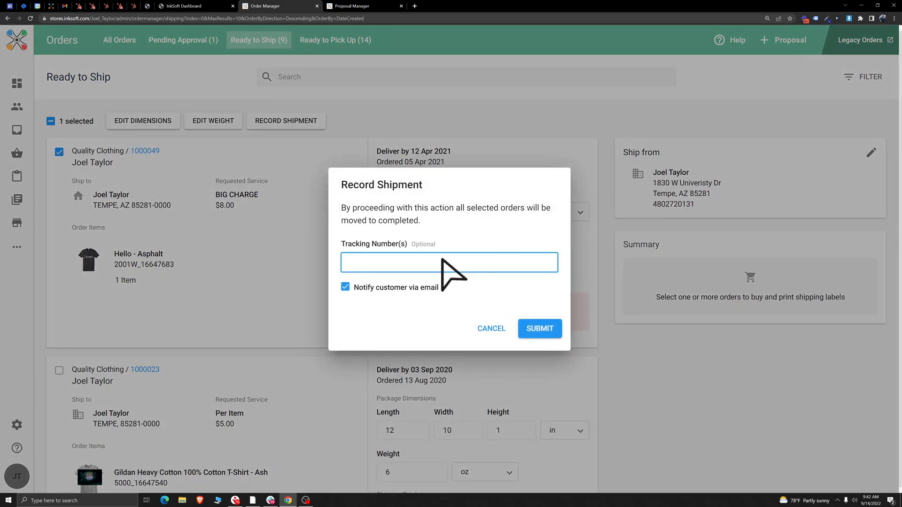
drag(442, 245, 411, 246)
click(411, 327)
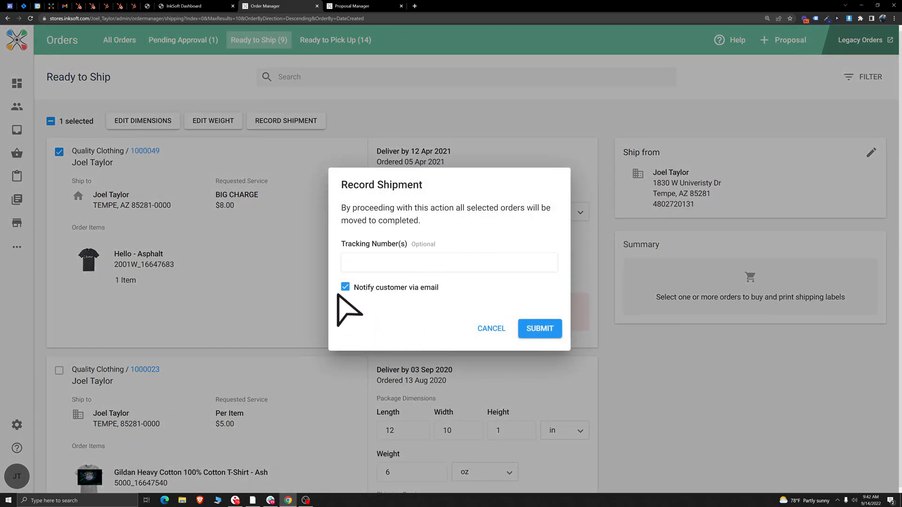
click(346, 287)
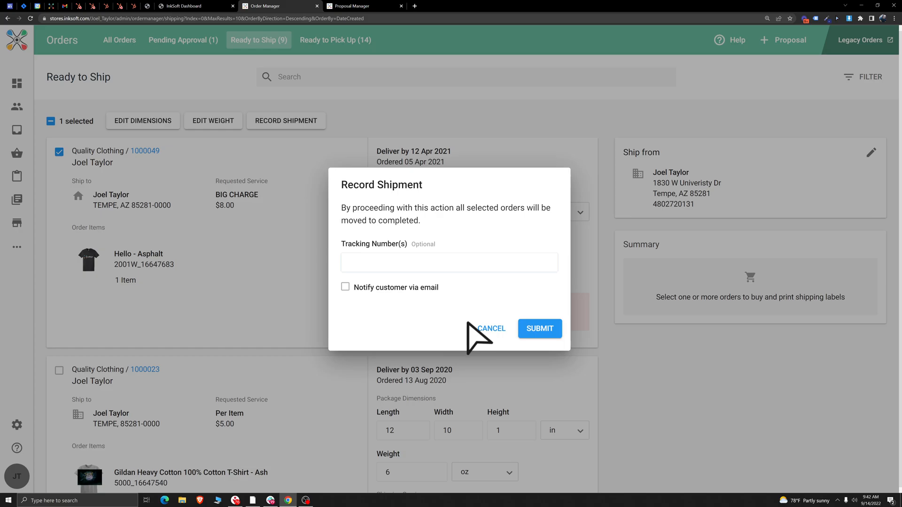
click(493, 328)
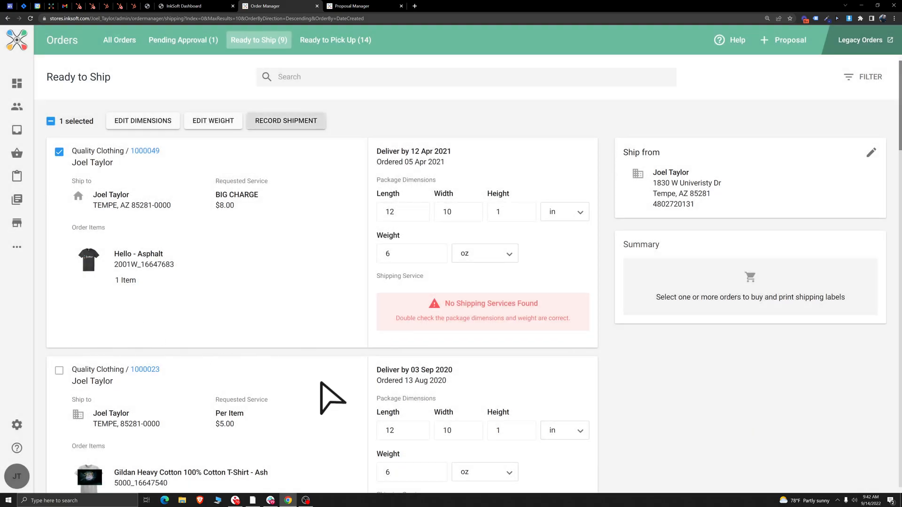
click(59, 152)
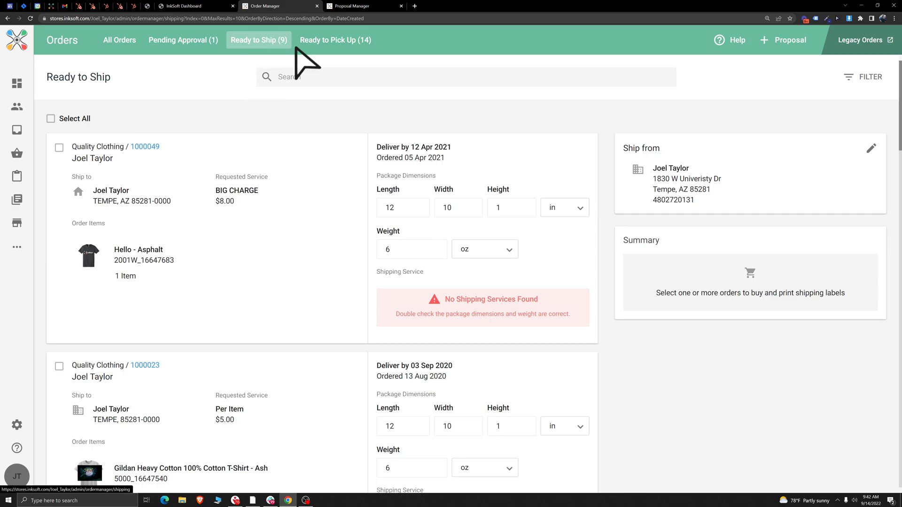
Step: Show the All Orders list and review its status views: Open, Completed, Canceled and All Orders
click(115, 41)
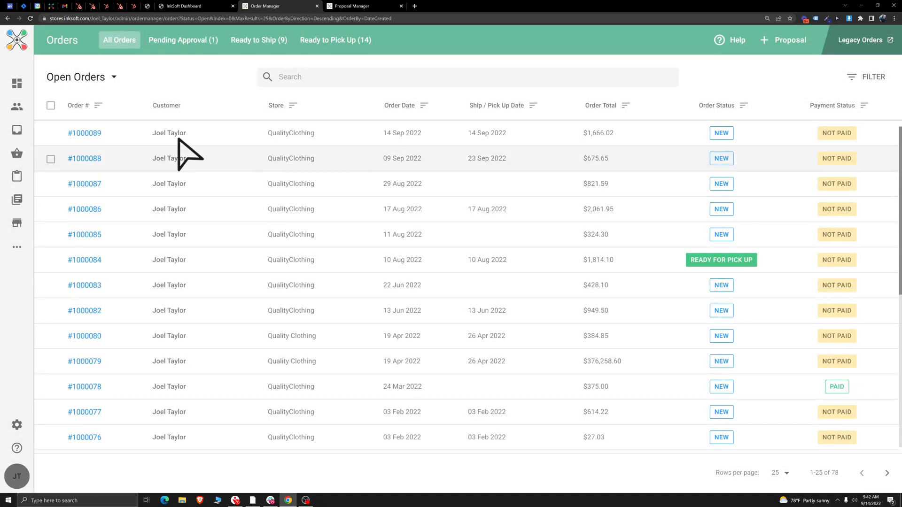
click(115, 77)
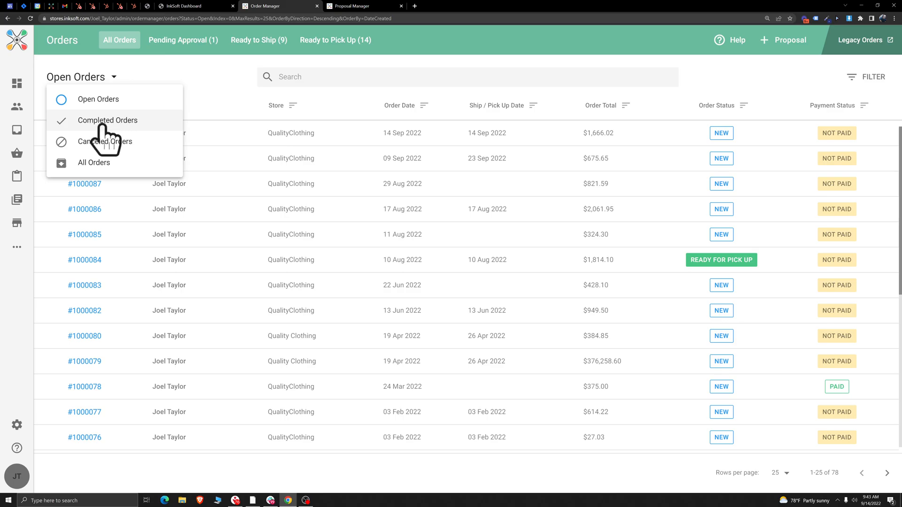
click(212, 91)
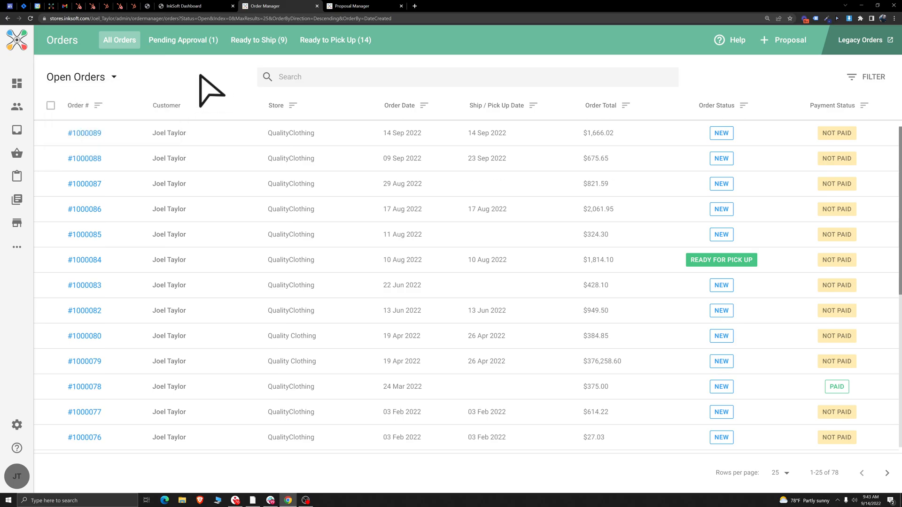
Step: Select the first four orders in the Ready to Pick Up list
click(355, 44)
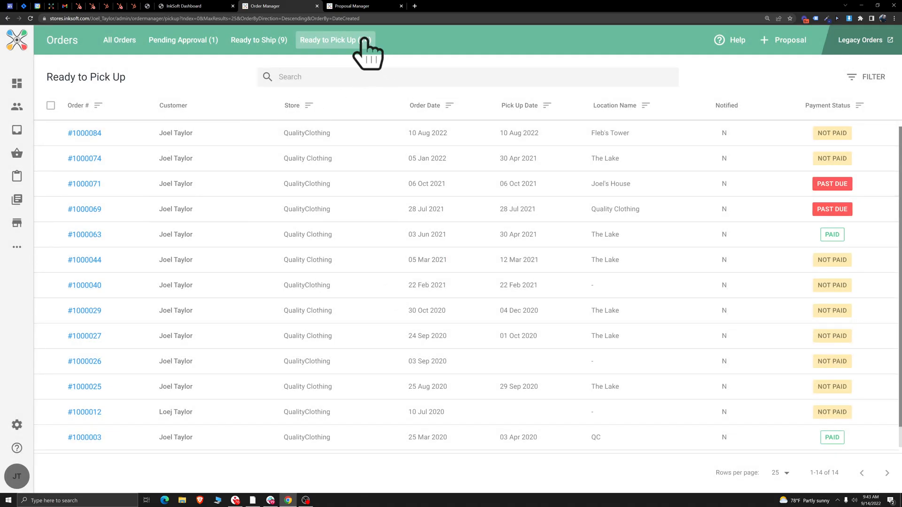
click(51, 133)
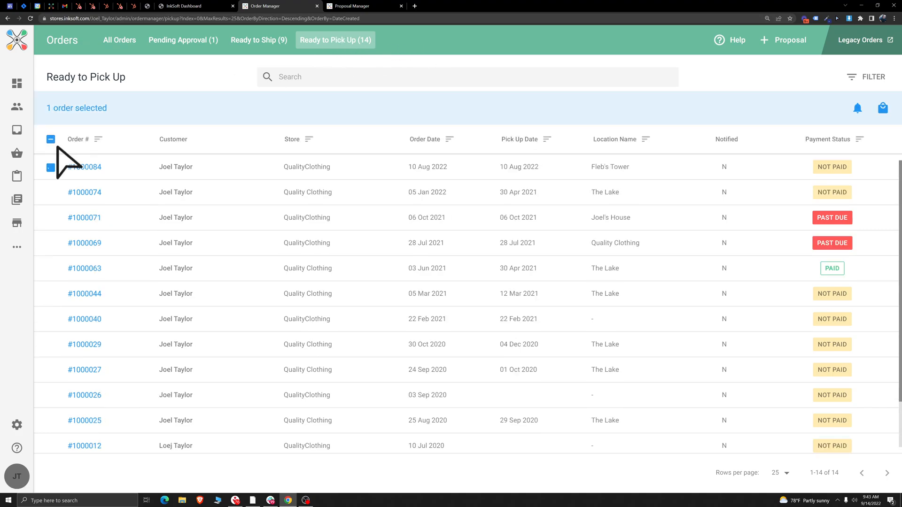
click(51, 193)
click(51, 218)
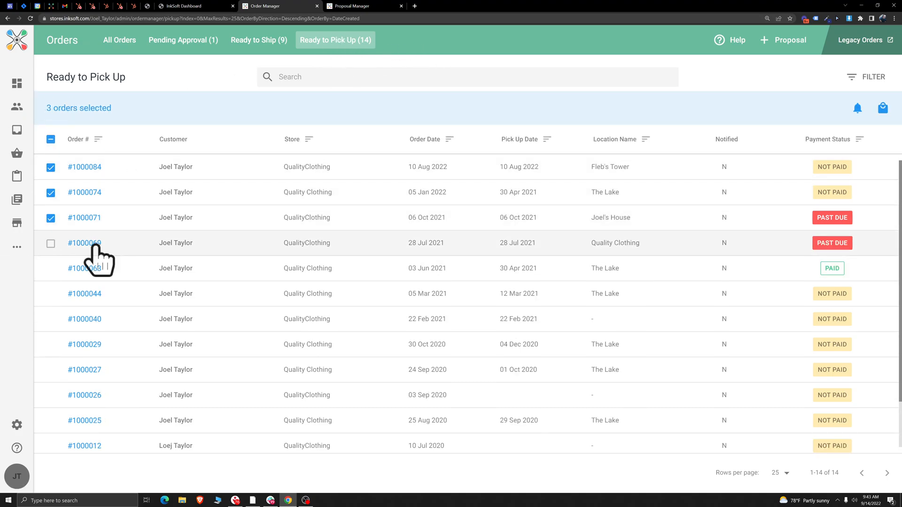
click(51, 243)
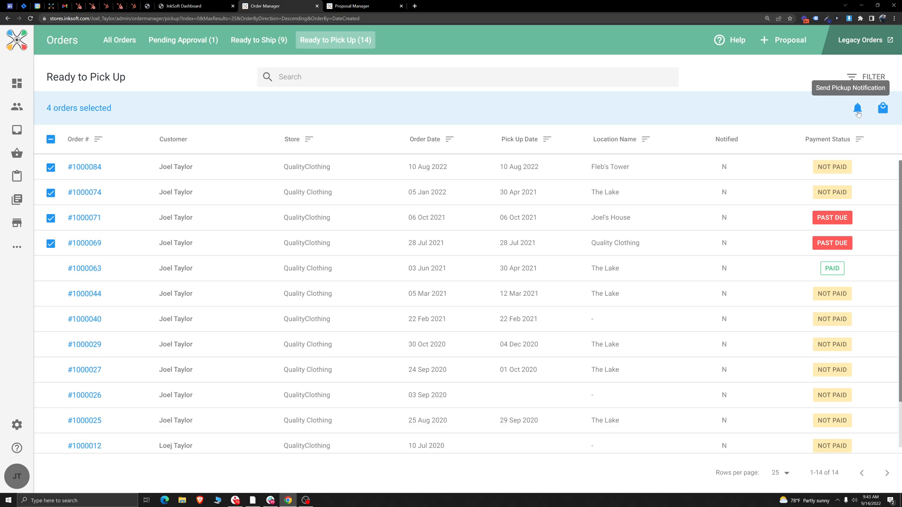
Step: Check the Notified value of each of the four selected pickup orders
double_click(724, 167)
click(731, 196)
double_click(731, 217)
double_click(733, 243)
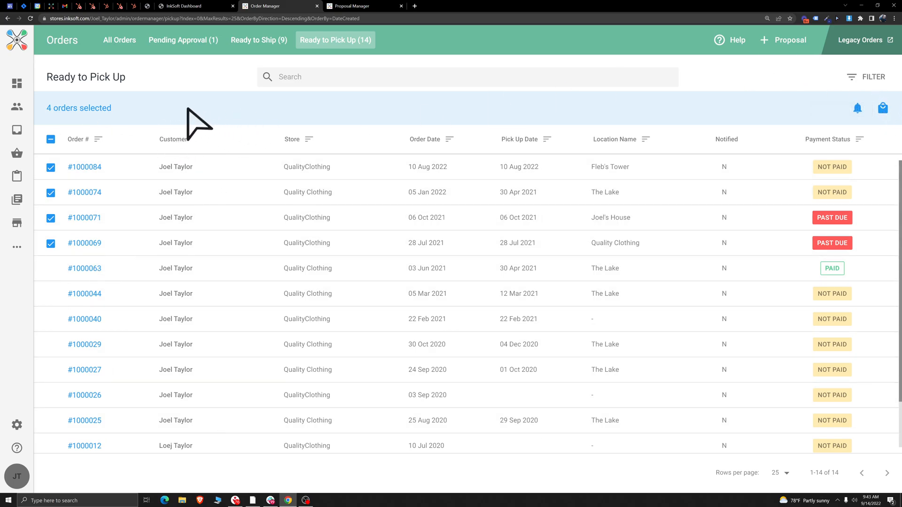
Step: Return to the All Orders list and check where completed orders can be found
click(114, 52)
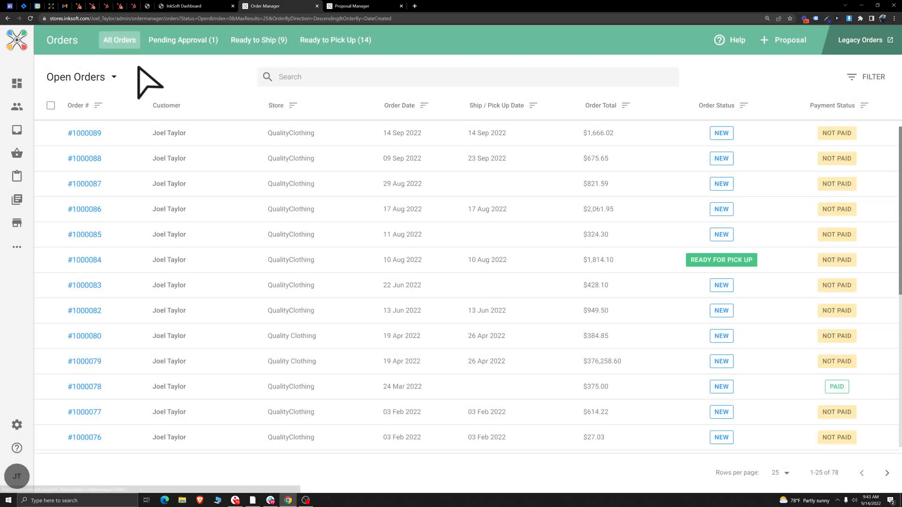
click(113, 76)
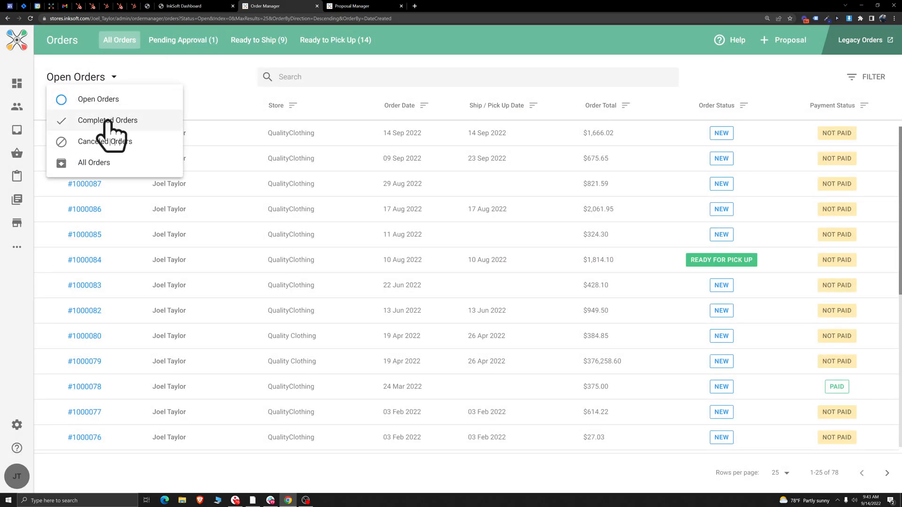
click(206, 97)
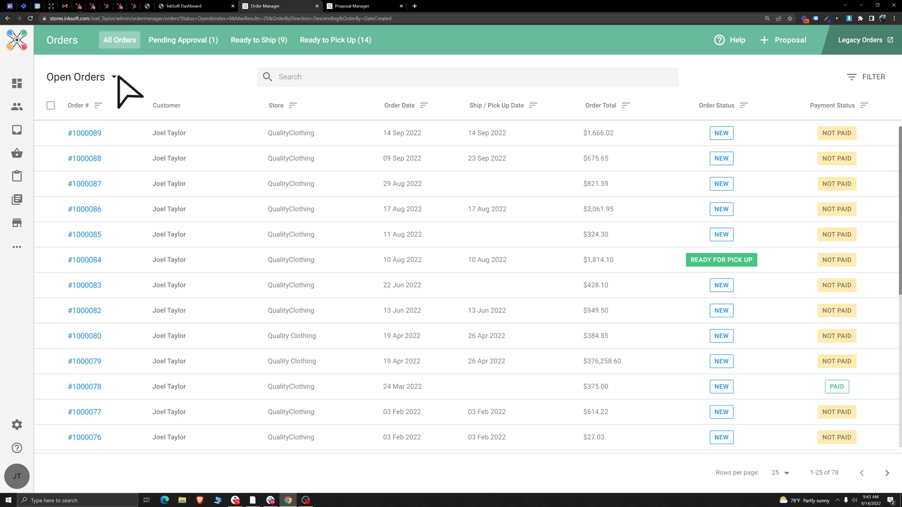
Step: From the InkSoft Dashboard, open the Purchasing and Production pages of InkSoft Core in separate browser tabs
click(201, 3)
mouse_move(101, 81)
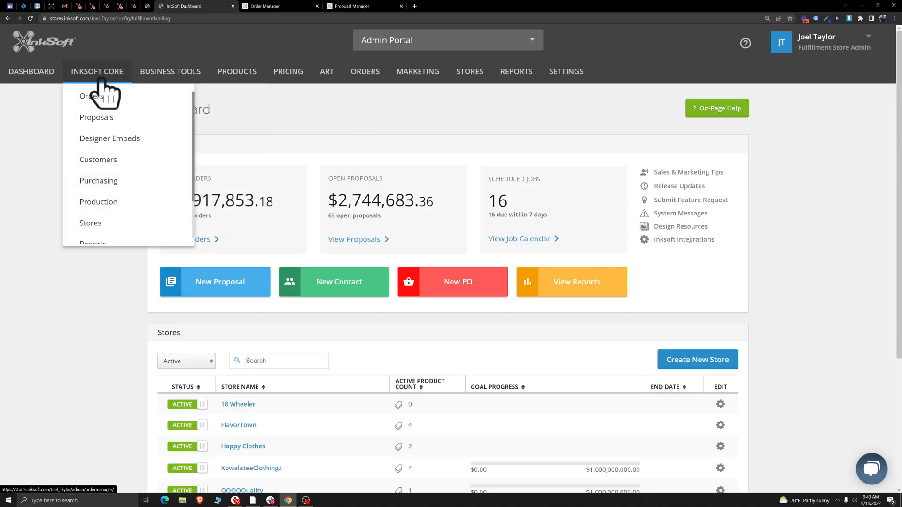
right_click(113, 182)
click(141, 187)
right_click(118, 203)
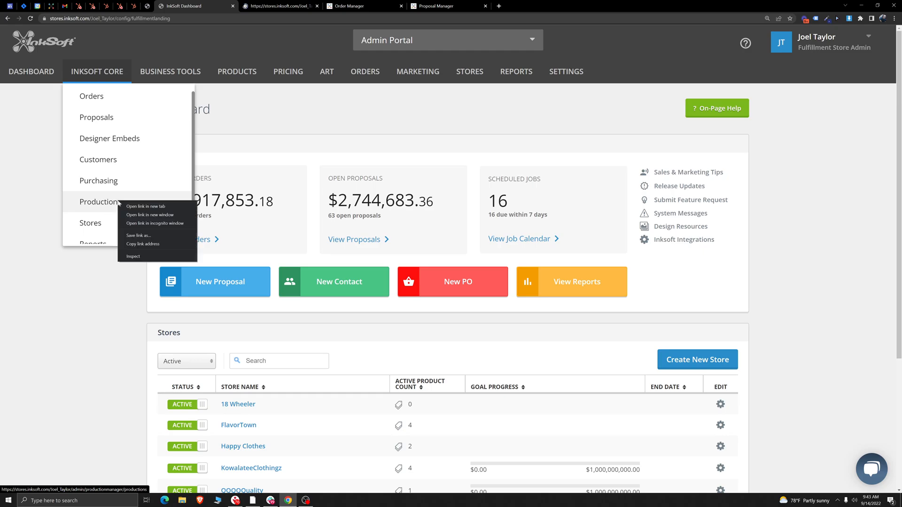
click(141, 210)
Step: Place Order Manager directly after the dashboard among the browser tabs, load Purchasing, Production and Proposals, and return to the orders list
drag(439, 4, 277, 4)
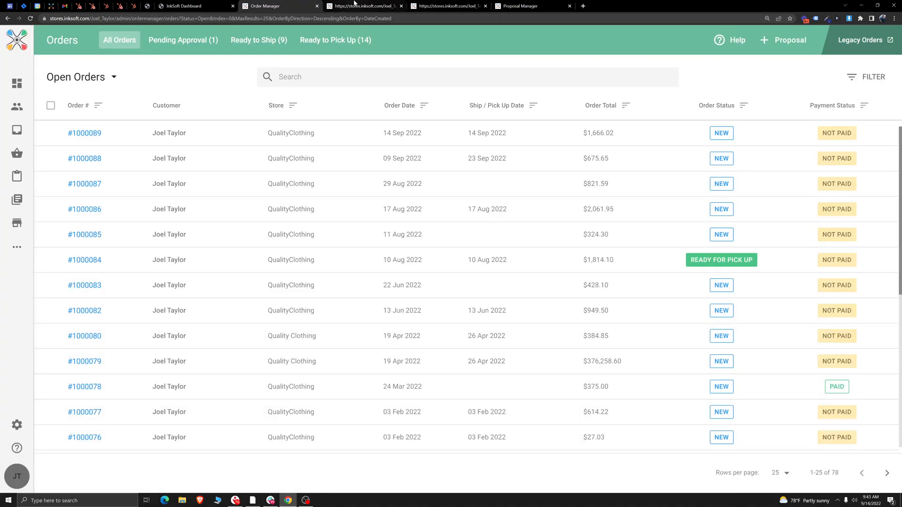
click(355, 4)
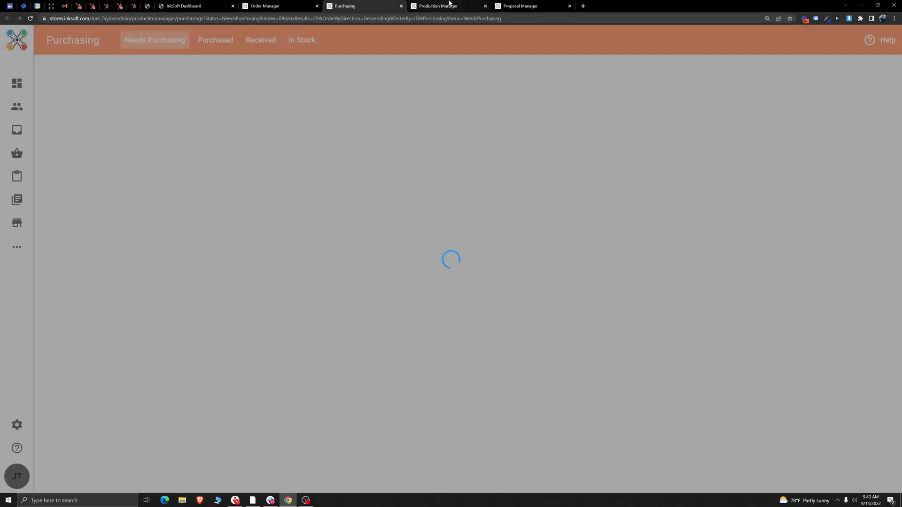
click(446, 5)
click(535, 4)
click(258, 9)
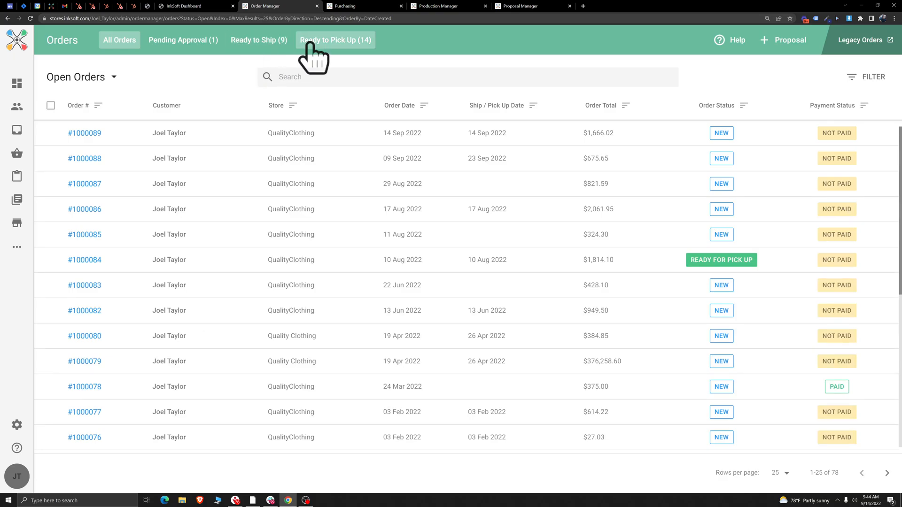
Step: Trace the newest open order to its linked proposal under Done, reviewing the New and In Progress columns in Proposal Manager
drag(101, 134, 67, 134)
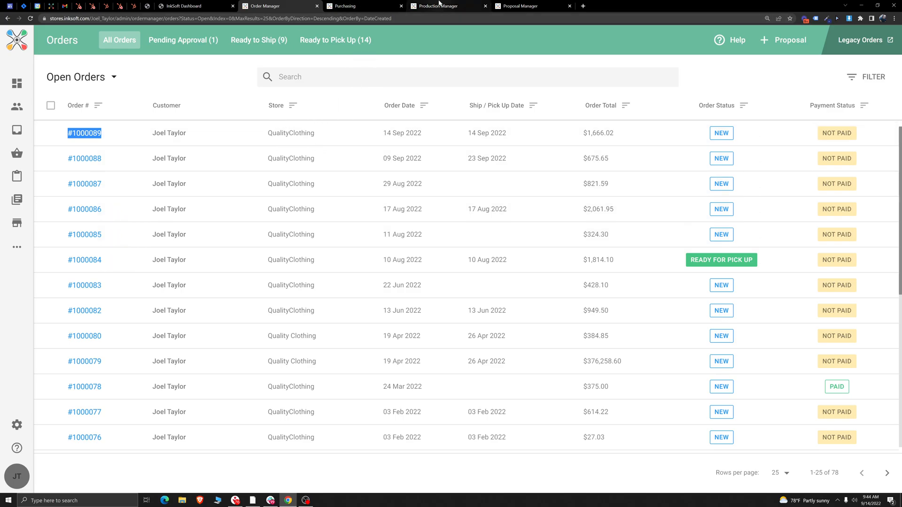
click(528, 6)
click(49, 42)
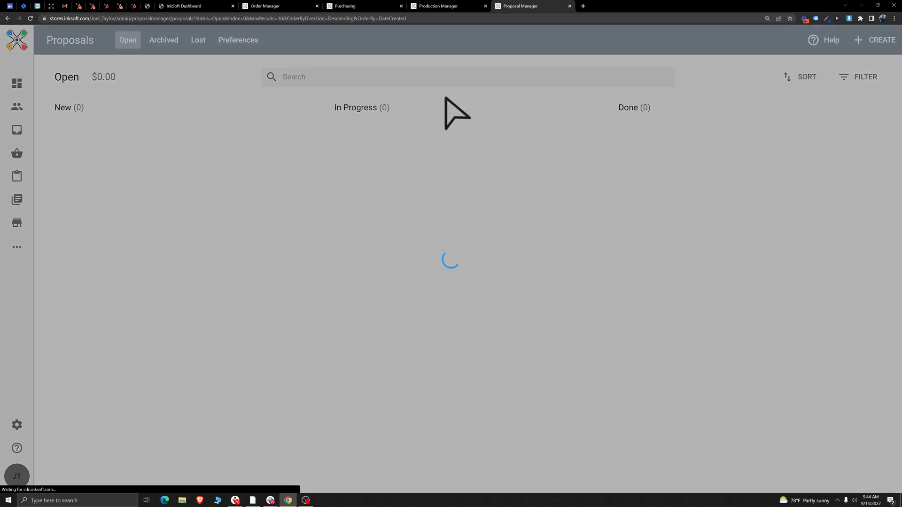
drag(55, 107, 81, 108)
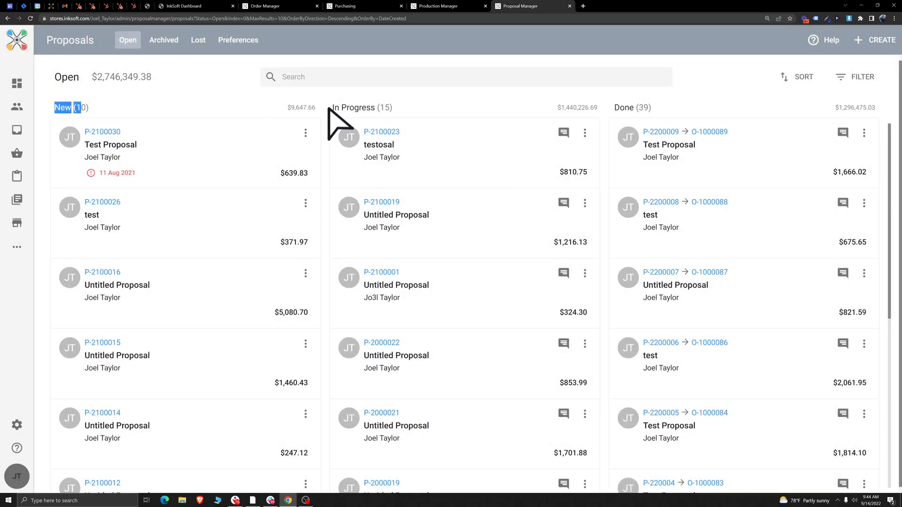
drag(332, 108, 367, 109)
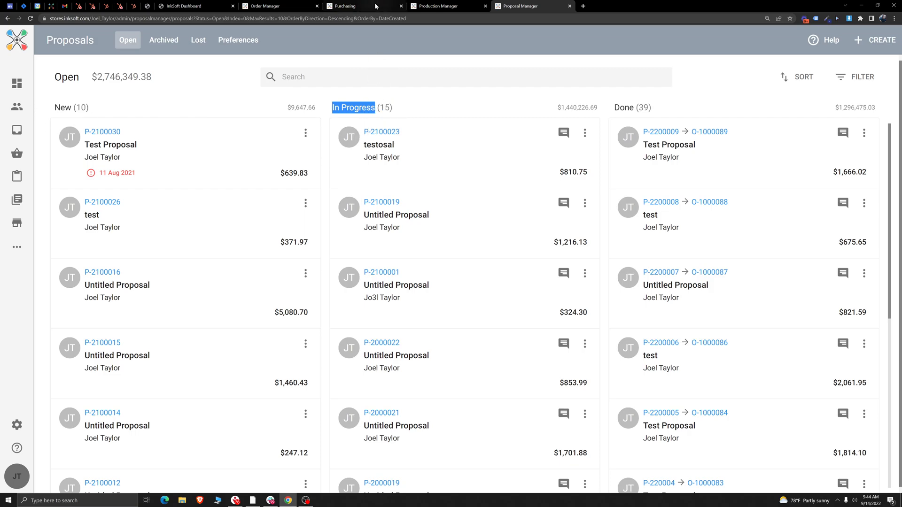
drag(730, 133, 699, 137)
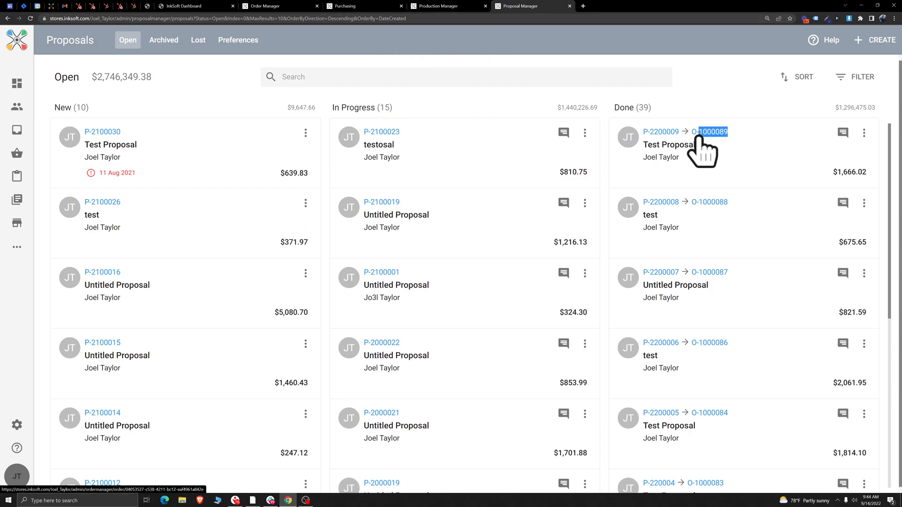
key(ctrl+a)
click(721, 95)
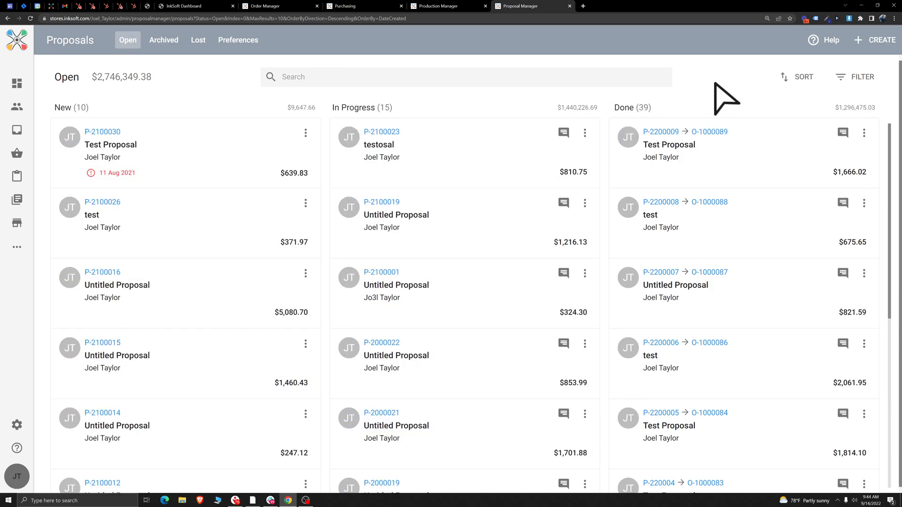
Step: Copy the newest open order's number and search Needs Purchasing for it, checking the filter options without applying any
click(277, 5)
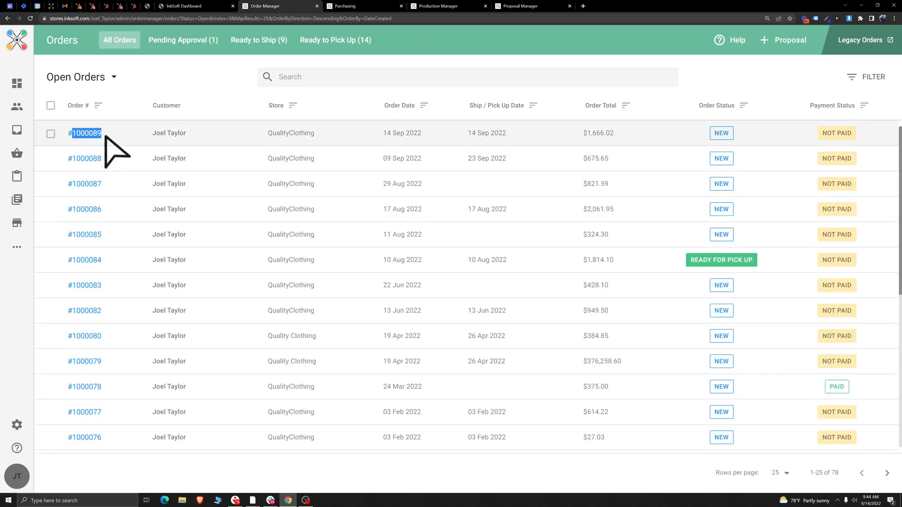
click(367, 6)
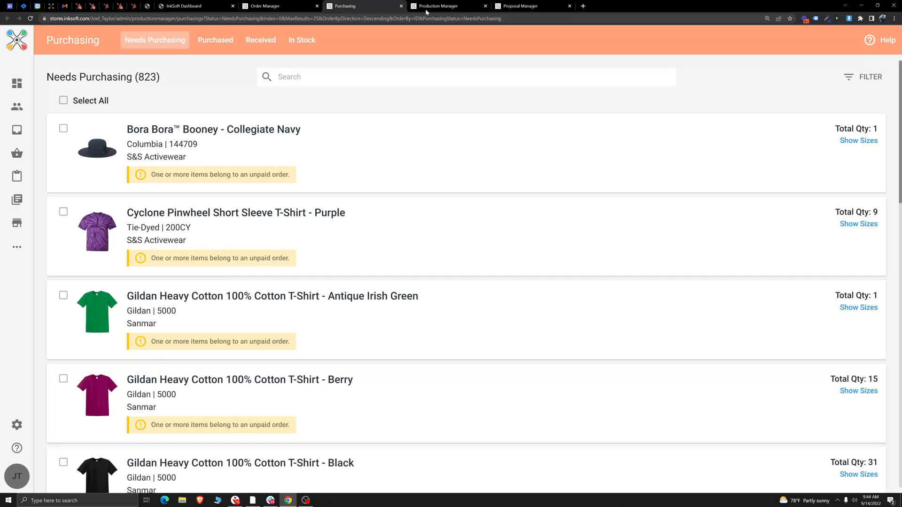
click(330, 83)
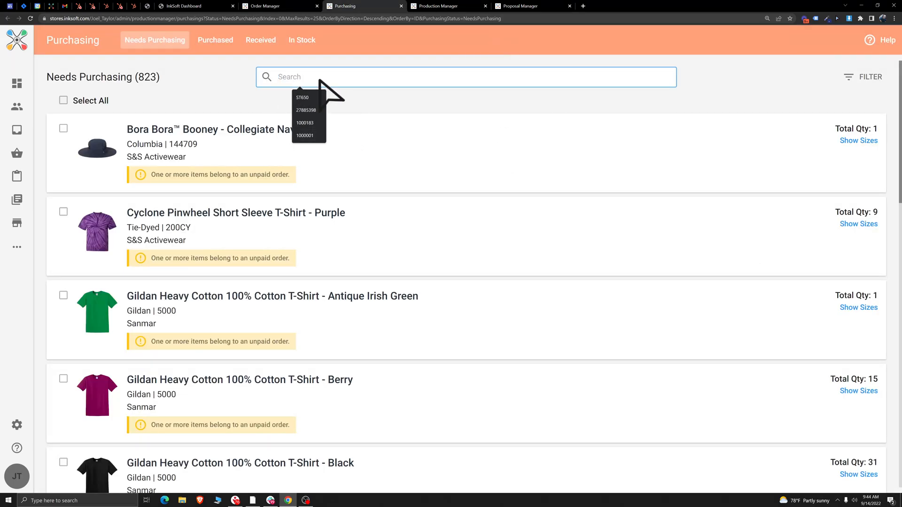
click(866, 77)
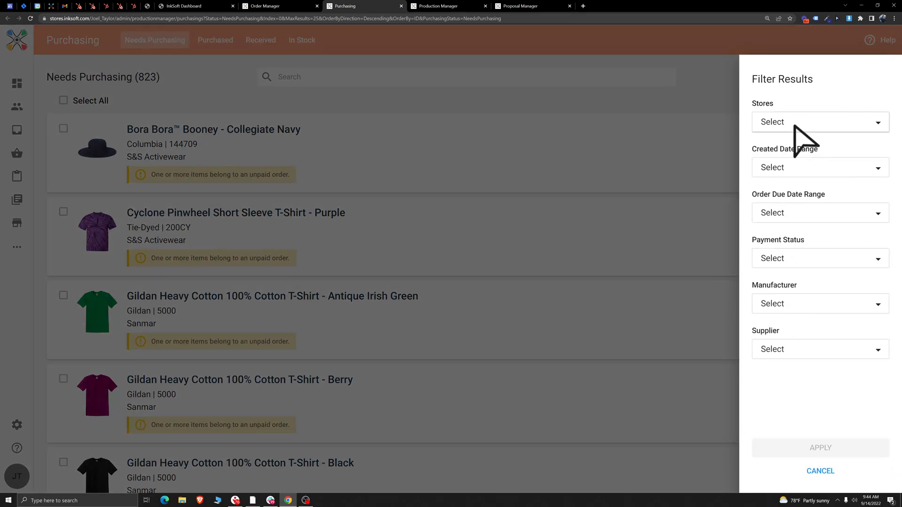
click(829, 475)
click(321, 79)
click(327, 100)
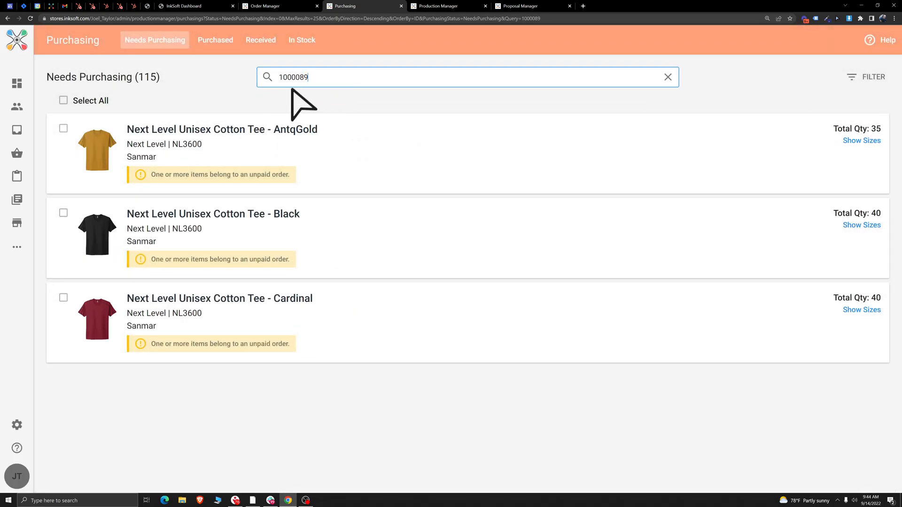
Step: Search the production cards for the same order number
click(418, 4)
click(304, 72)
text(1000089)
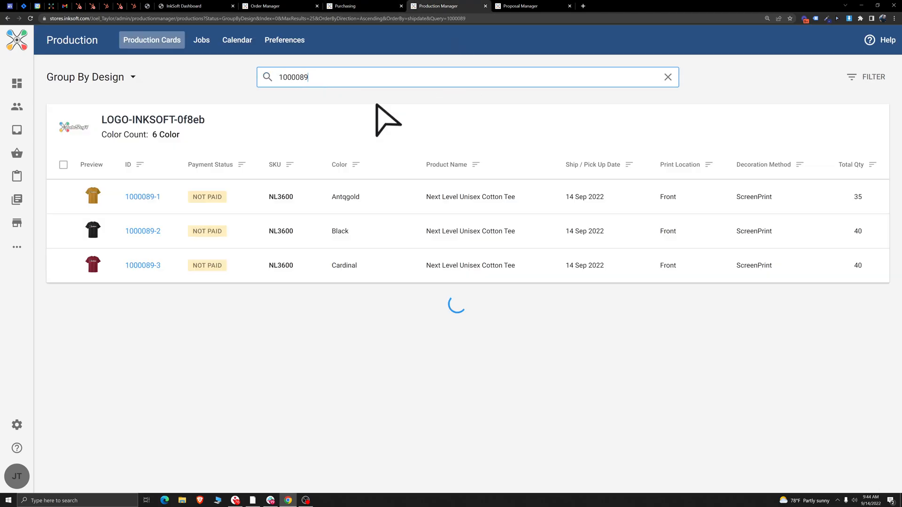
Step: Back in Purchasing, expand the AntqGold tee's XS size, select its first two items, and collapse the product's sizes
key(ctrl+shift+Tab)
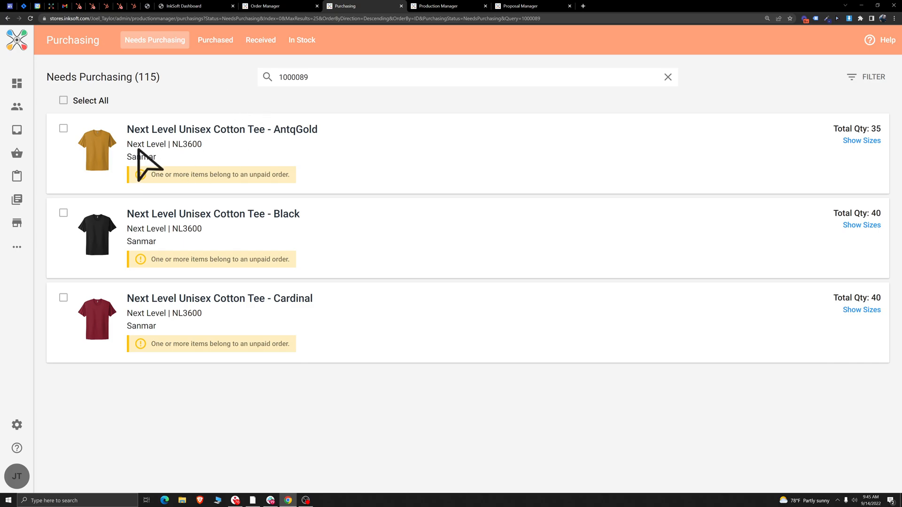
click(232, 132)
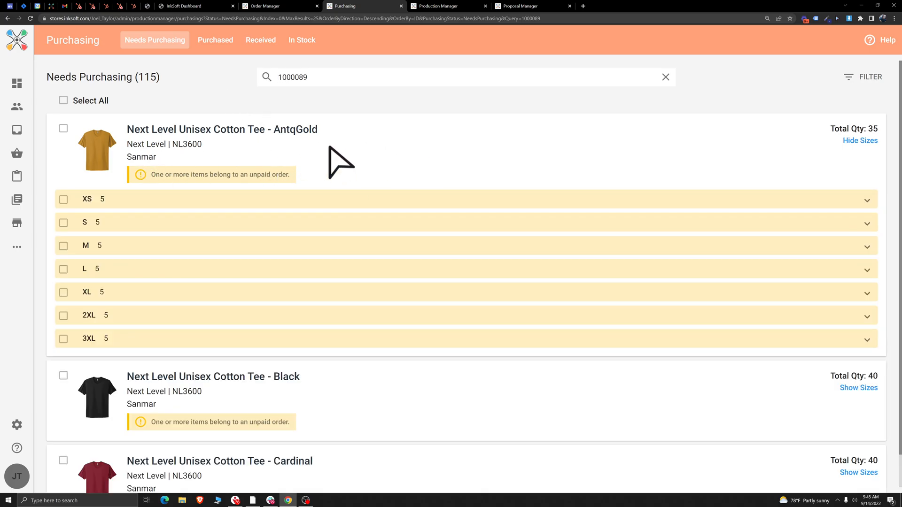
click(118, 197)
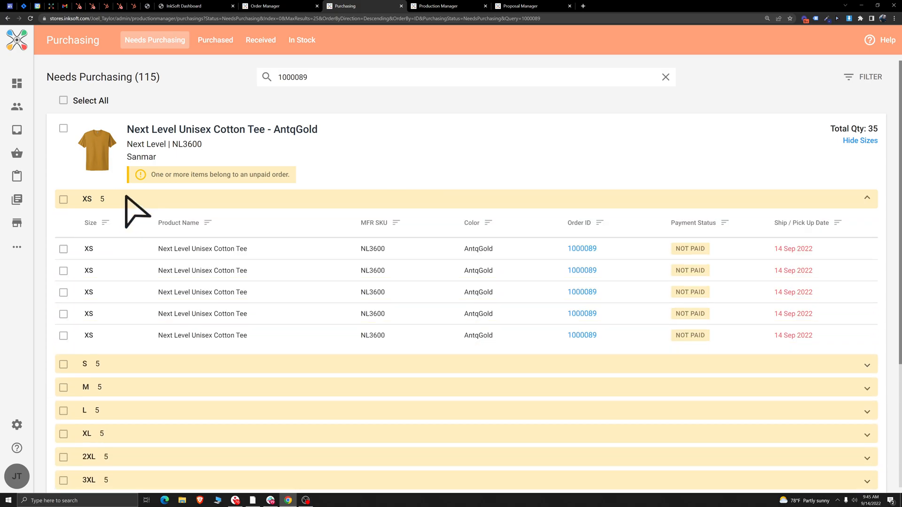
click(63, 249)
click(63, 271)
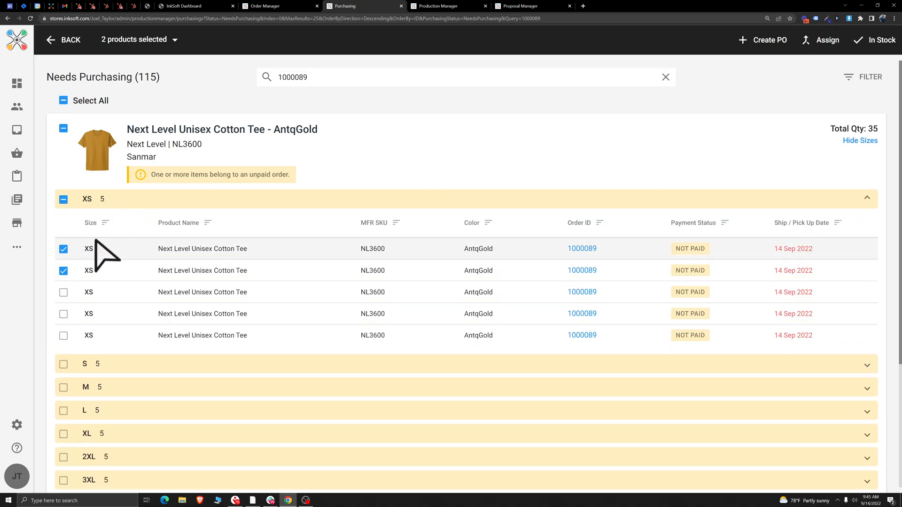
click(355, 166)
Step: Create a purchase order with supplier Sanmar and the note TEST for all products found for the order
click(64, 100)
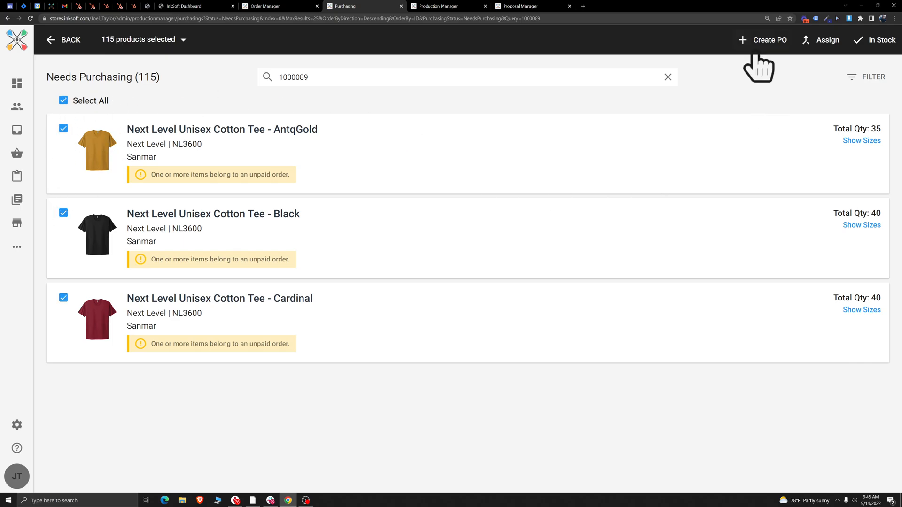
click(770, 40)
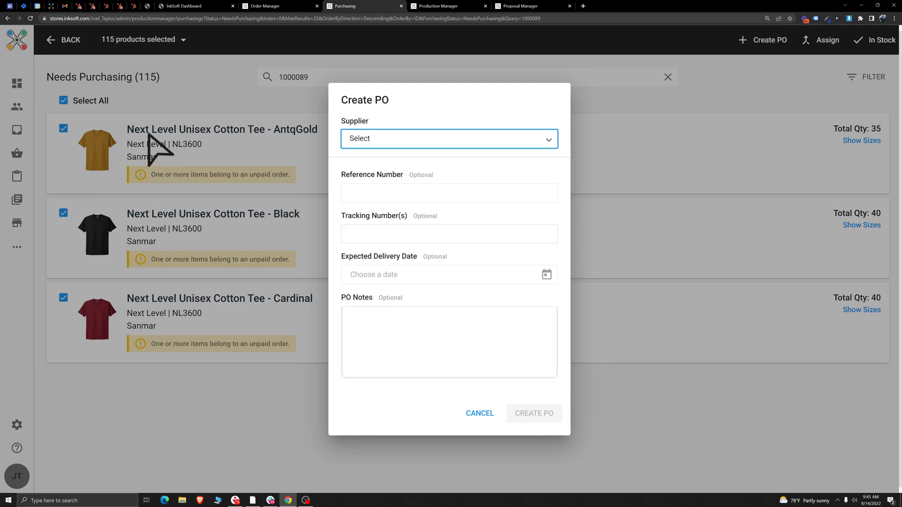
click(441, 143)
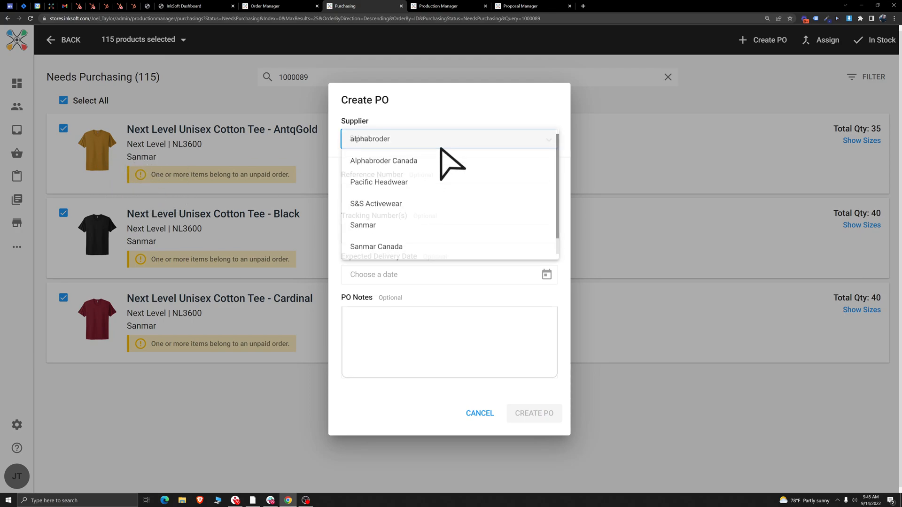
click(376, 227)
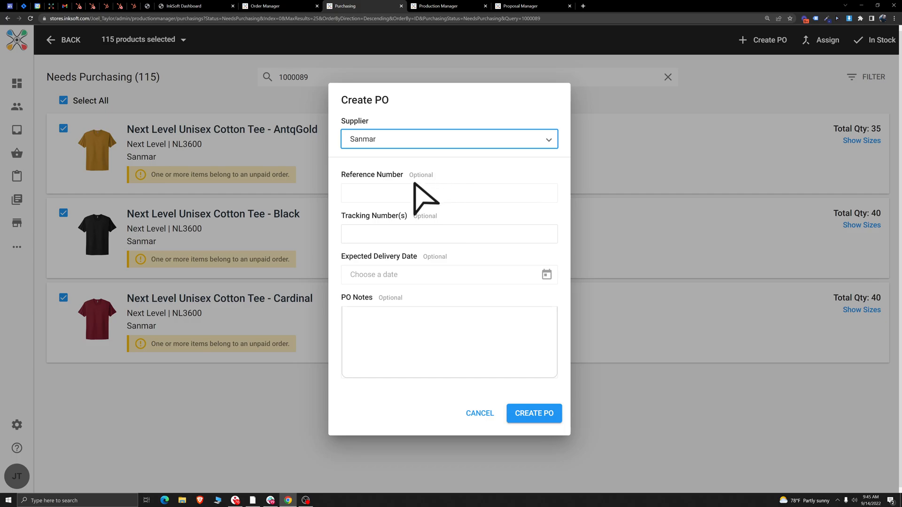
key(Tab)
key(Tab)
key(Tab)
key(Tab)
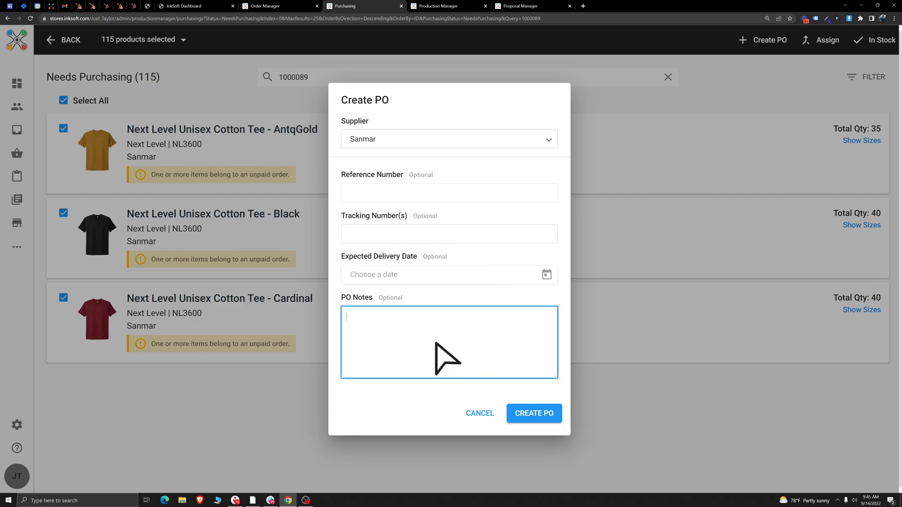
click(526, 414)
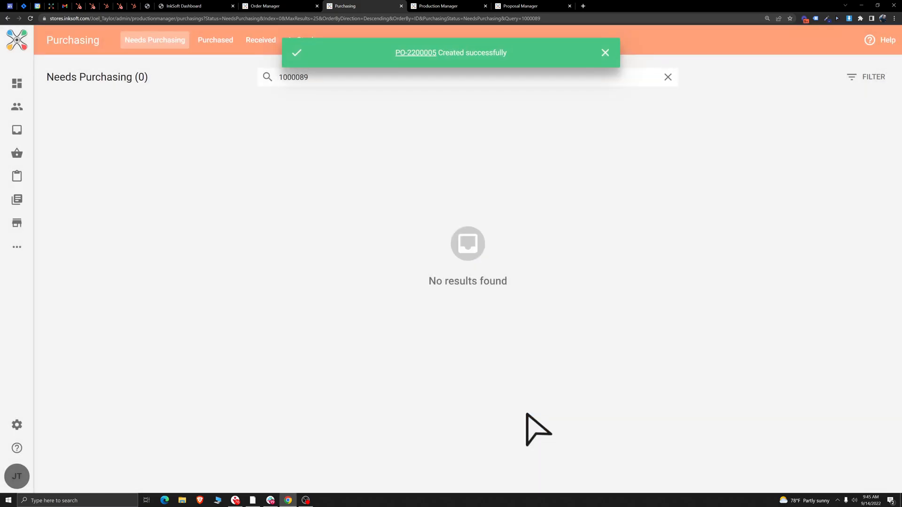
click(605, 53)
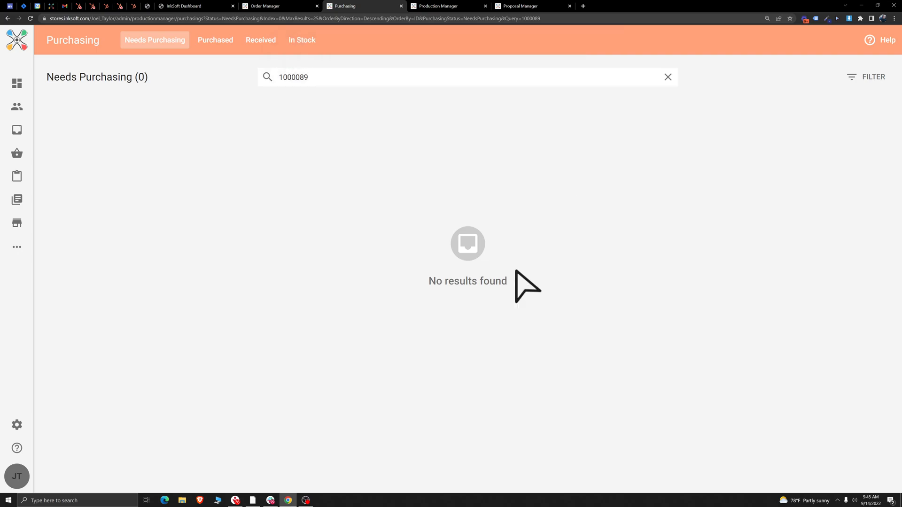
Step: Open the newest Sanmar purchase order from the Purchased list and review its status
click(207, 43)
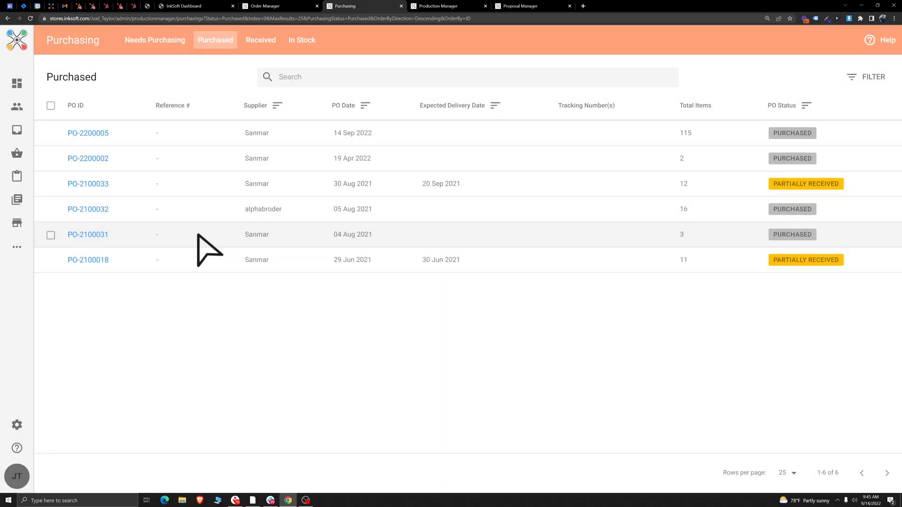
click(93, 136)
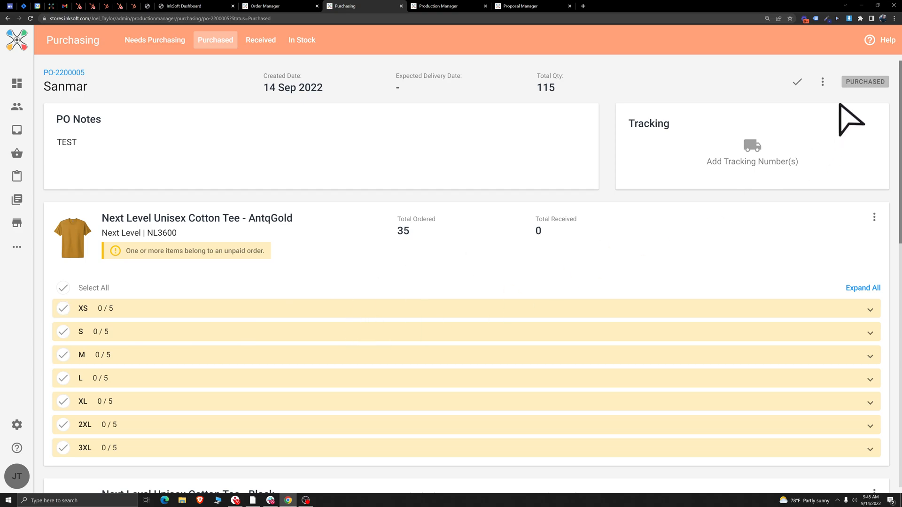
drag(847, 81, 884, 88)
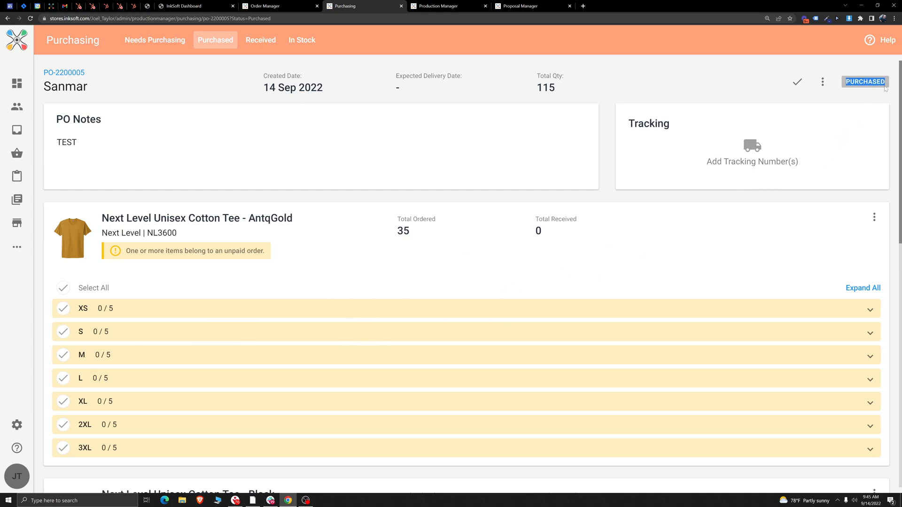
click(476, 91)
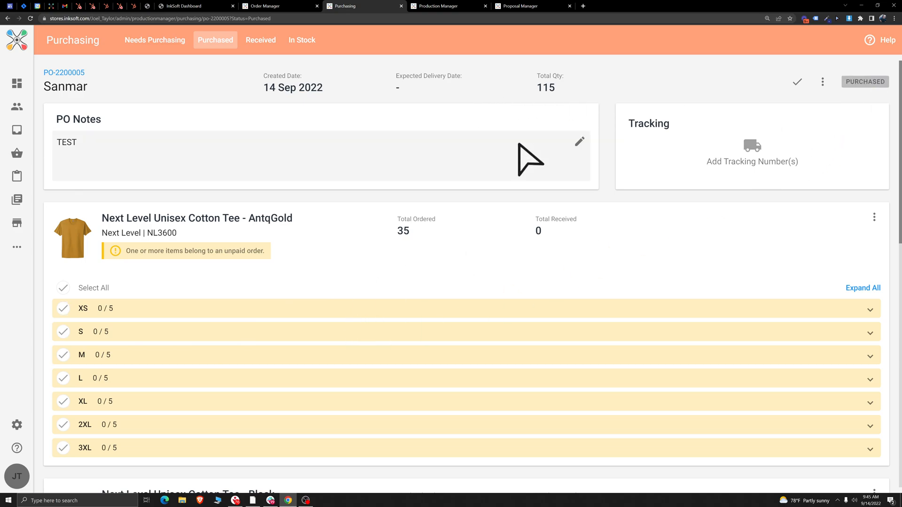
Step: Mark the AntqGold tee's XS, S, M and L sizes as received, followed by all of its remaining sizes
click(63, 308)
click(63, 331)
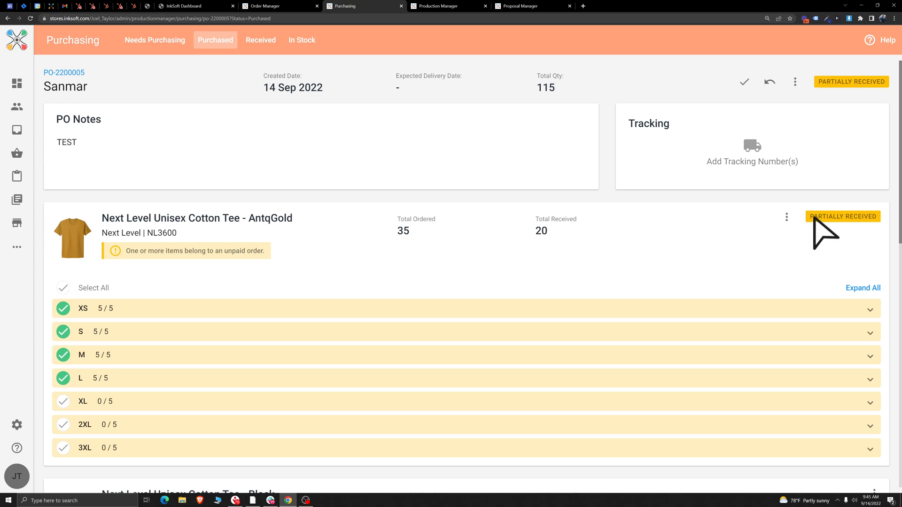
click(67, 290)
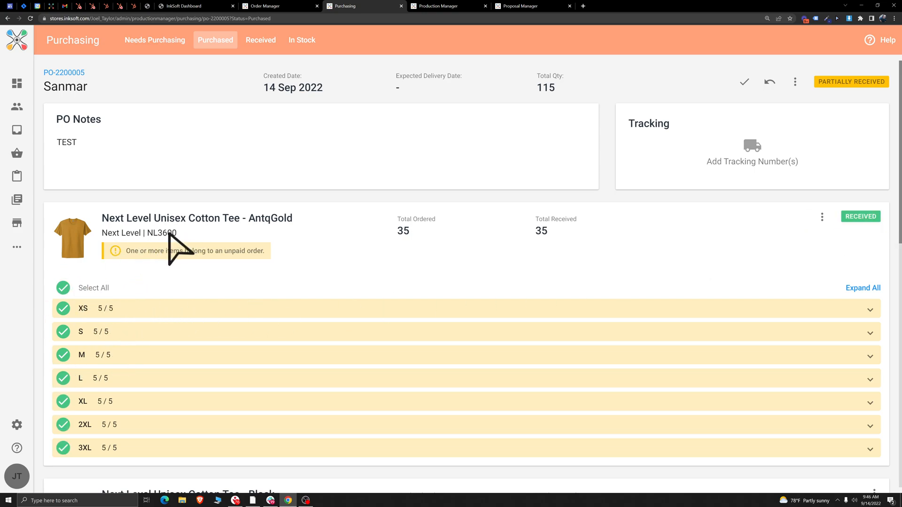
double_click(860, 217)
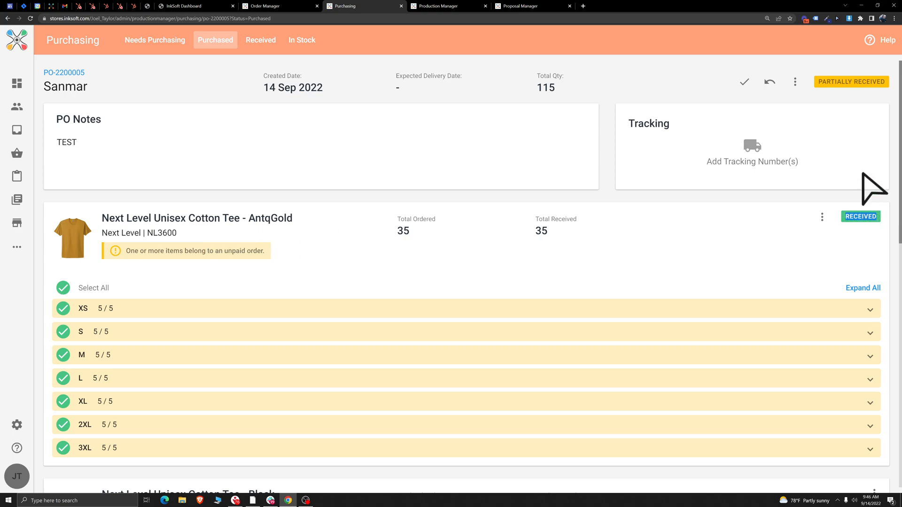
Step: Check the purchase order's overall status and mark the entire purchase order as received
triple_click(845, 82)
click(616, 75)
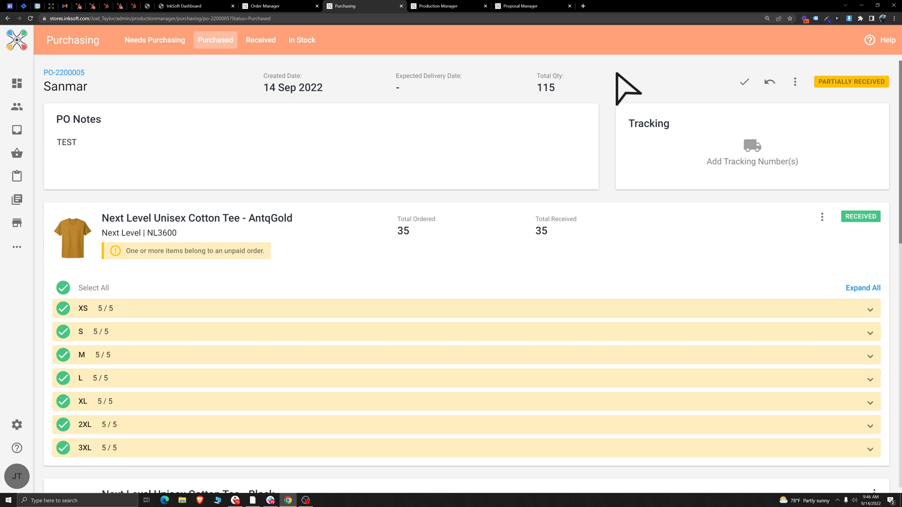
click(744, 82)
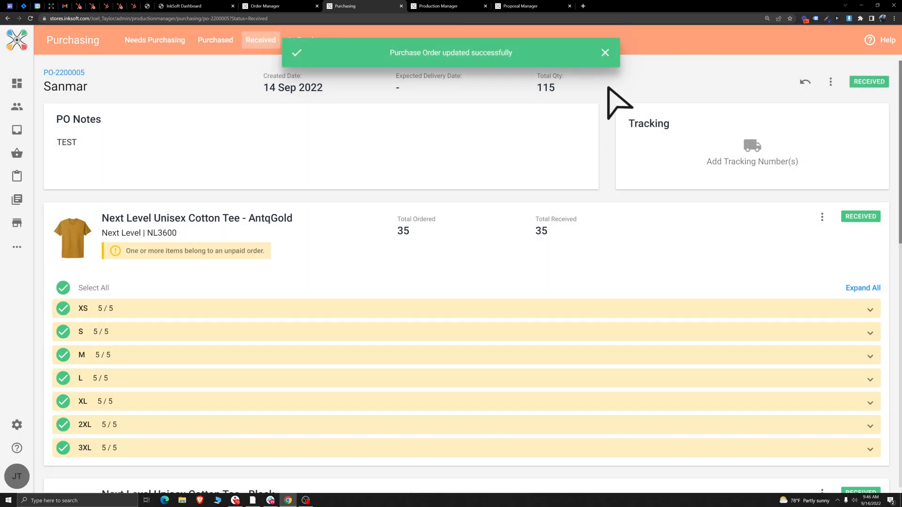
click(605, 53)
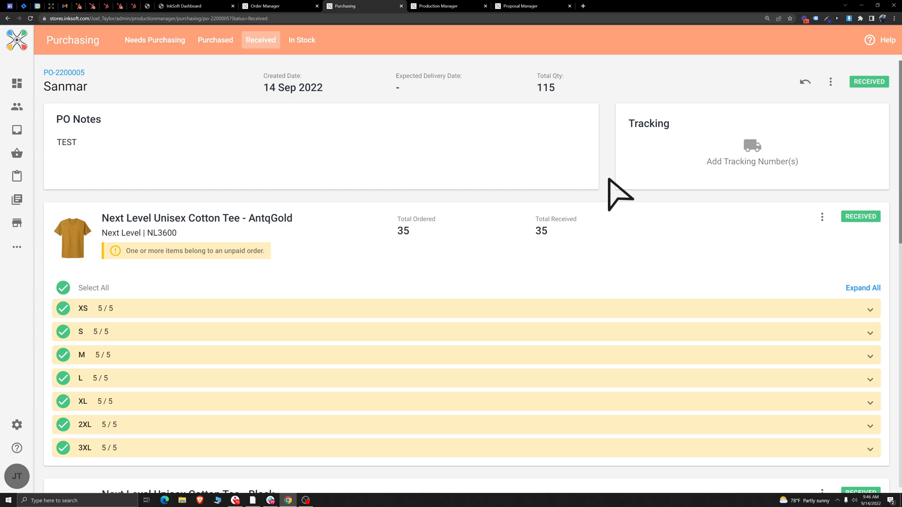
Step: Download the received purchase order as a PDF and open the file
click(831, 83)
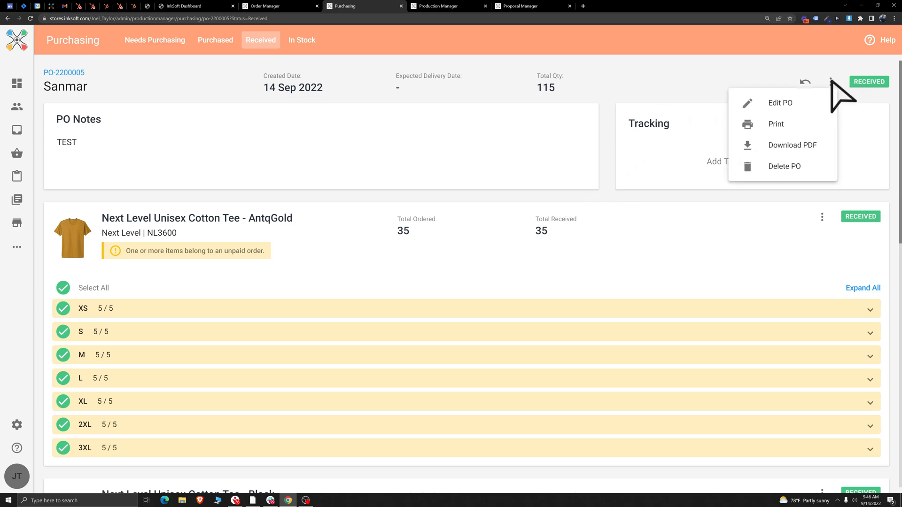
click(787, 145)
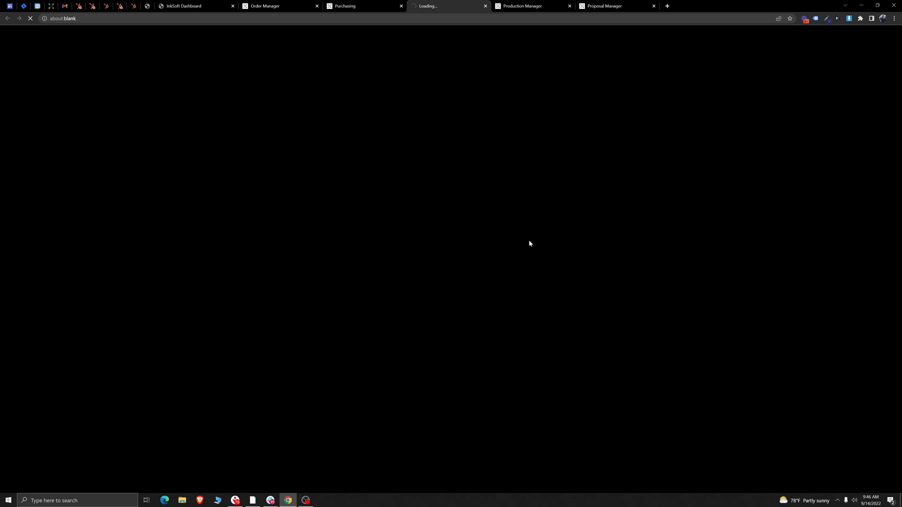
click(362, 239)
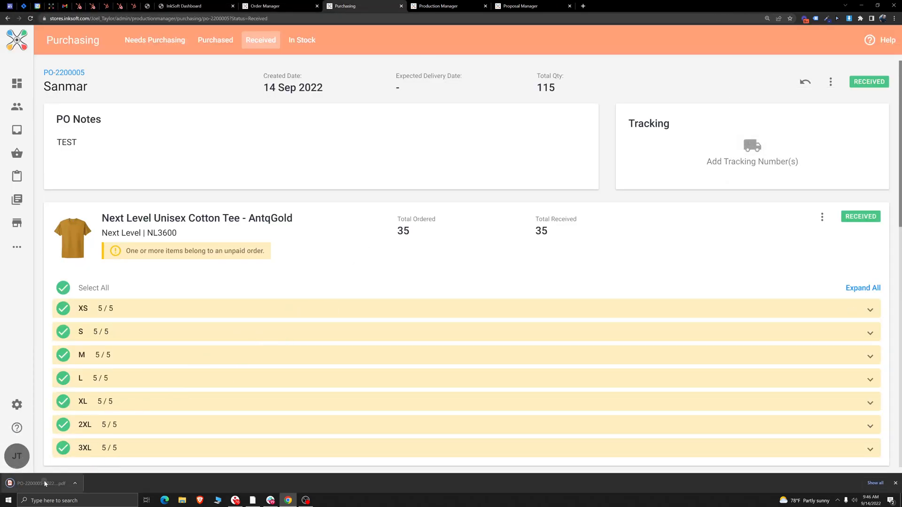
click(45, 483)
Step: Examine the supplier, notes and product lines in the purchase order PDF, and close it
scroll(447, 230, up, 5)
scroll(448, 234, up, 3)
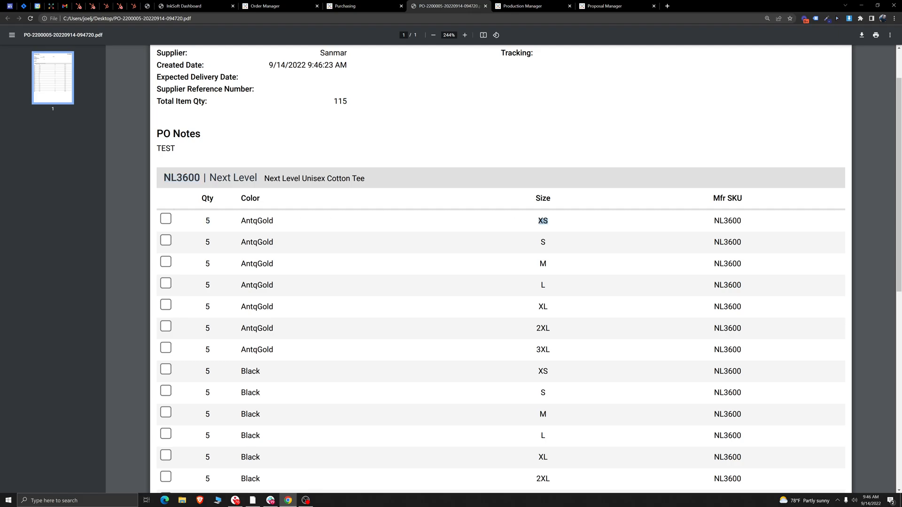
scroll(507, 223, down, 9)
scroll(507, 222, up, 10)
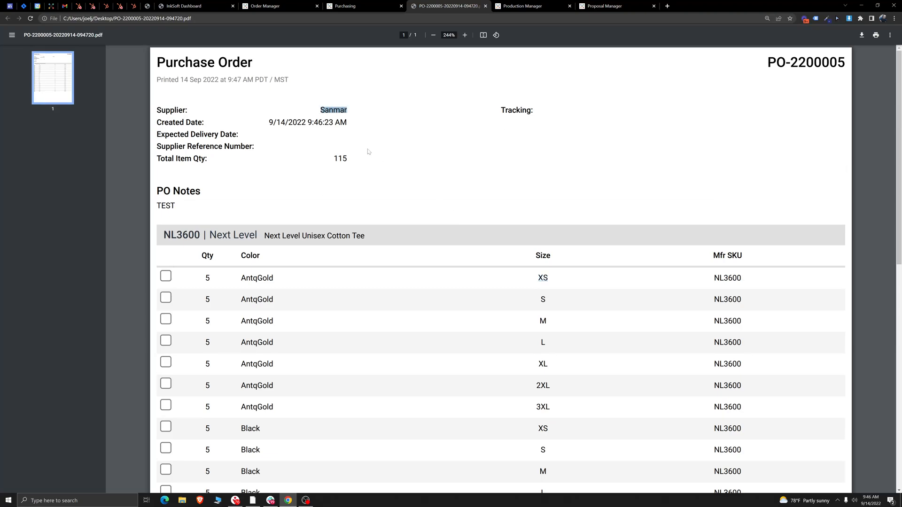
scroll(431, 167, down, 3)
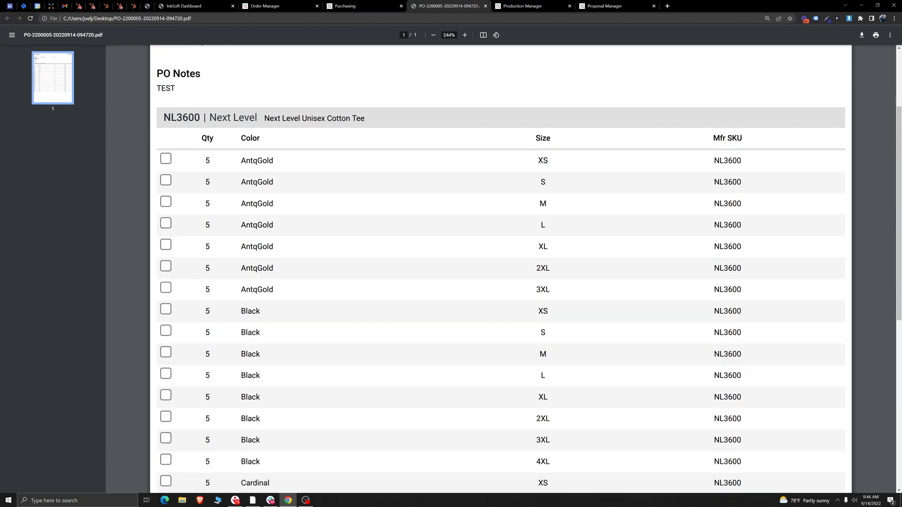
scroll(315, 324, up, 3)
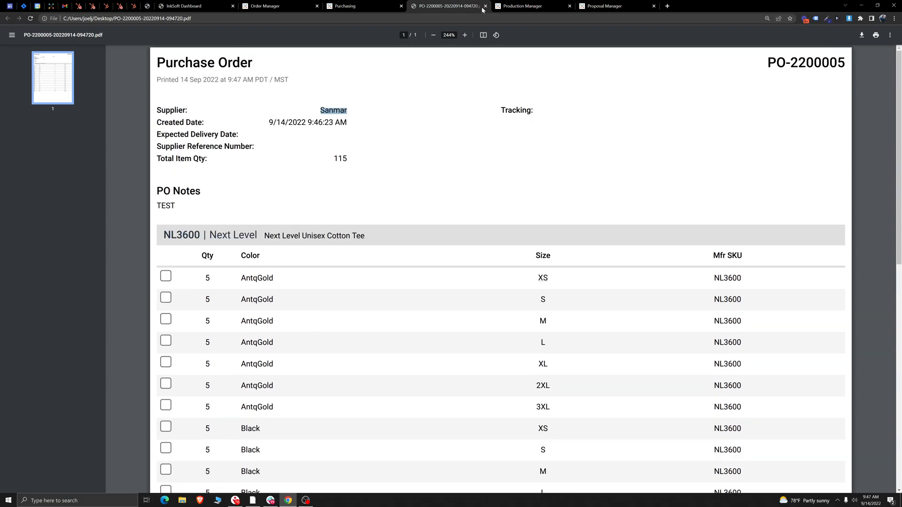
click(485, 6)
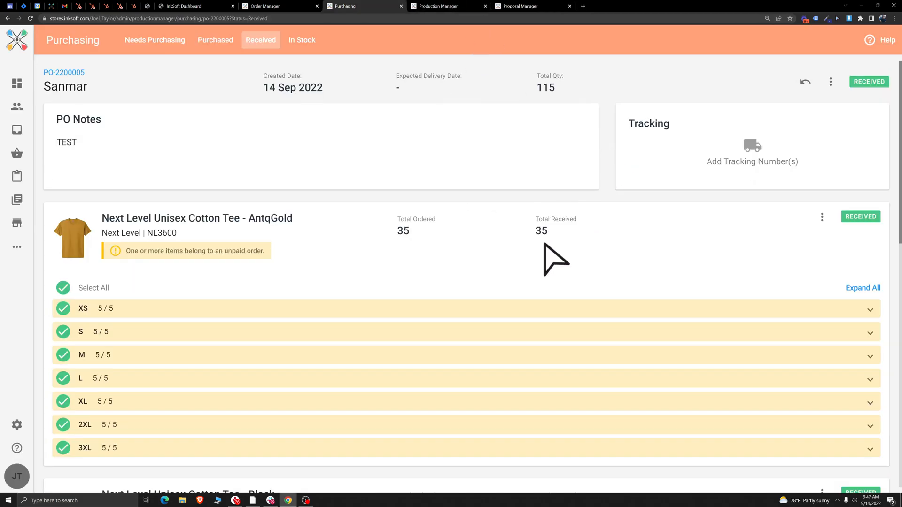
Step: Check the new purchase order's ID and total items in the Received list
click(262, 44)
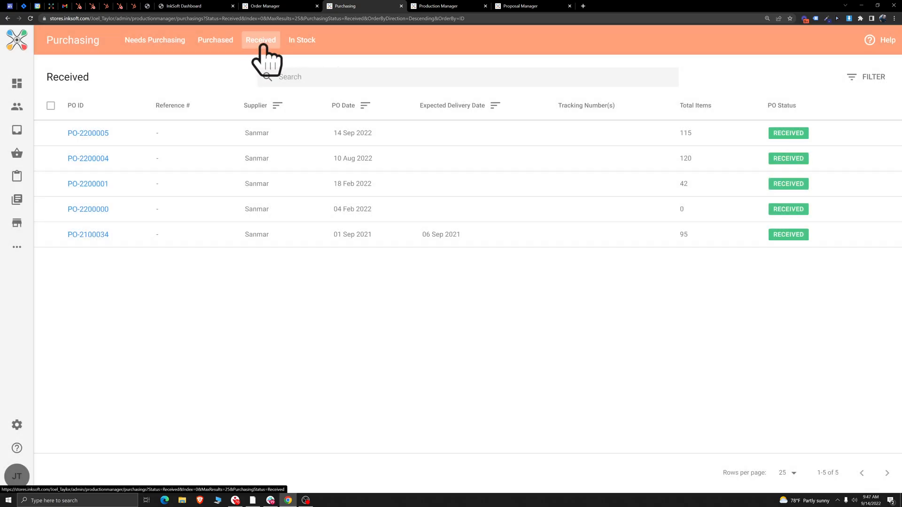
drag(125, 142, 64, 136)
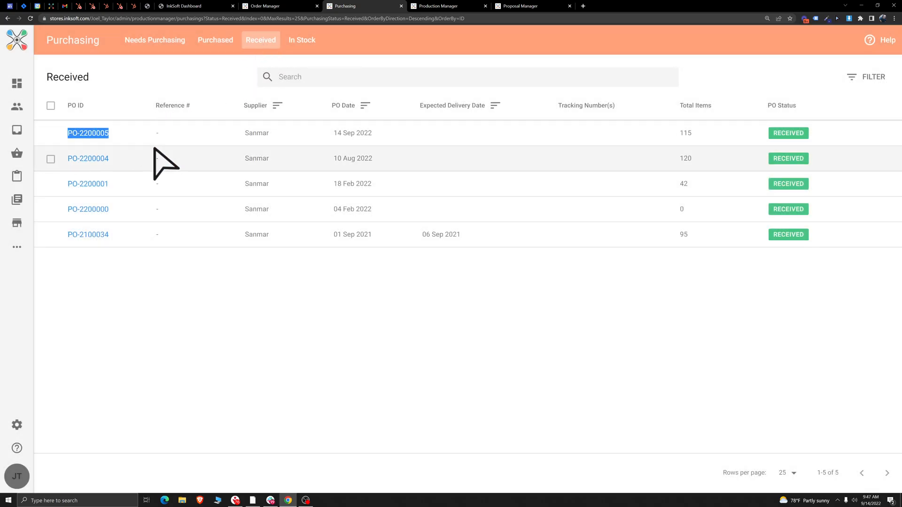
drag(694, 144, 677, 137)
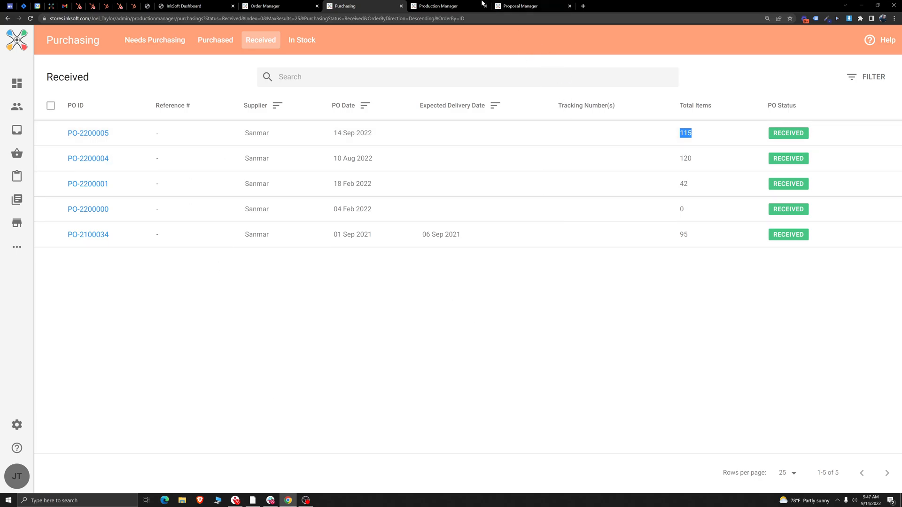
Step: In the Production preferences, start a new workflow and name it Screen Print
key(ctrl+Tab)
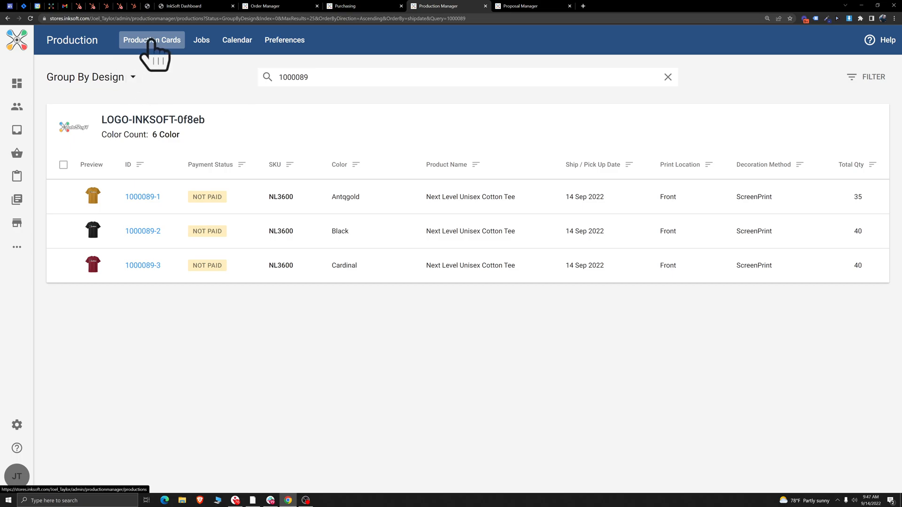
click(284, 42)
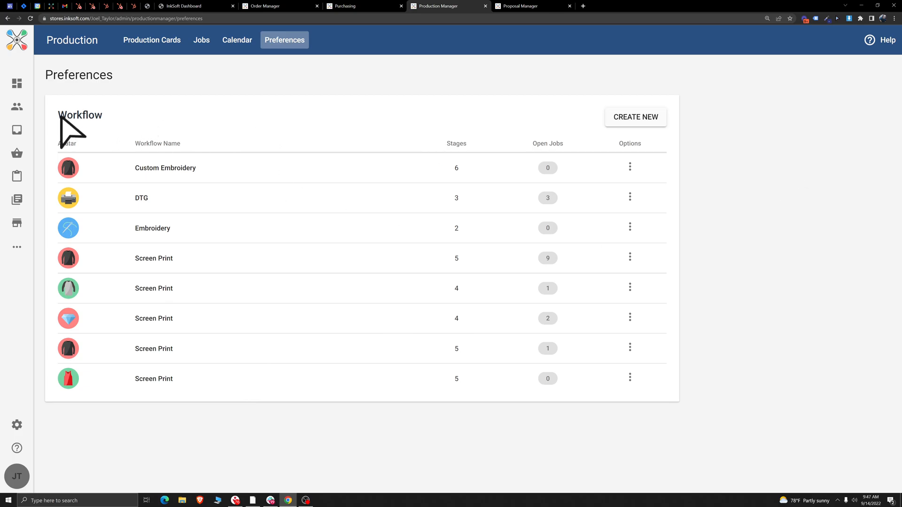
drag(59, 118, 137, 120)
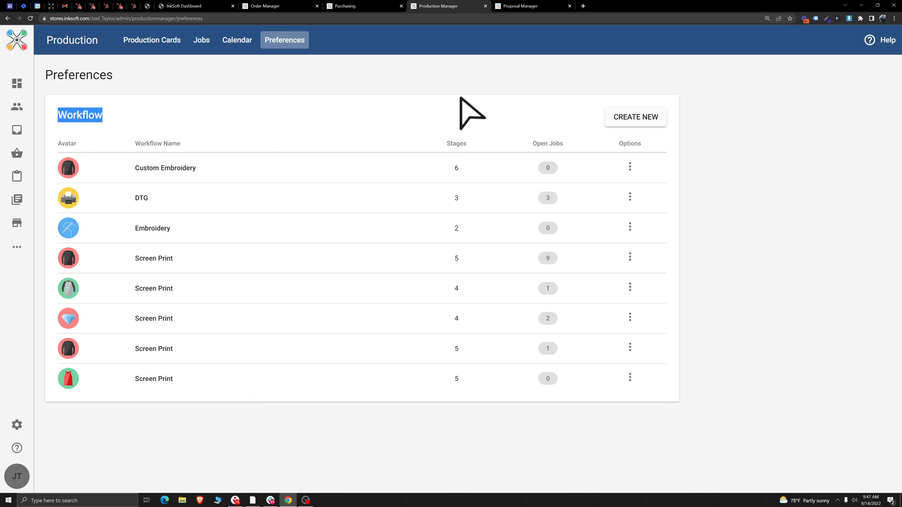
click(600, 146)
click(634, 121)
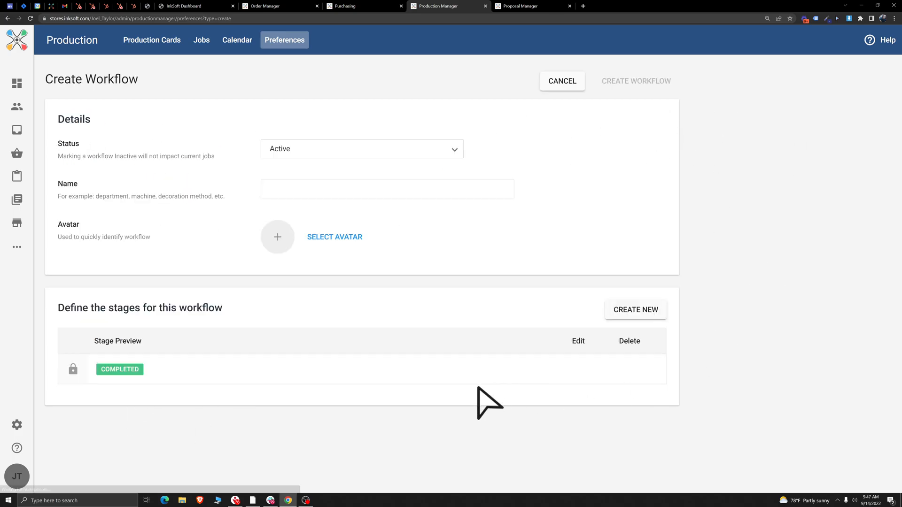
click(348, 190)
text(Screen Print)
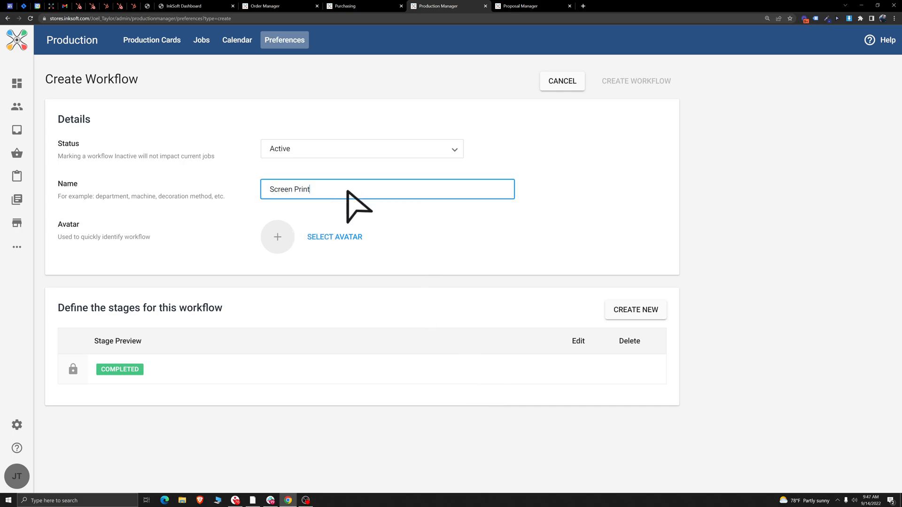
Step: Give the Screen Print workflow the white T-shirt on green avatar
click(321, 238)
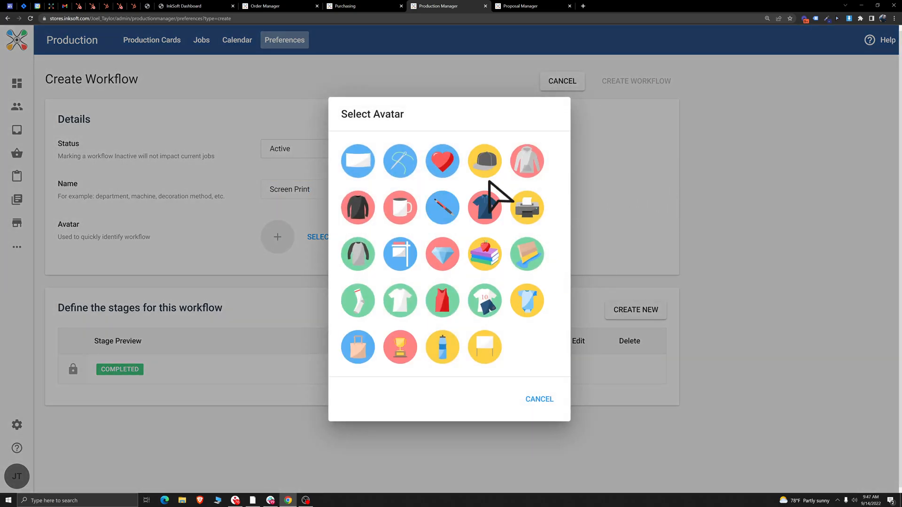
click(489, 162)
click(322, 239)
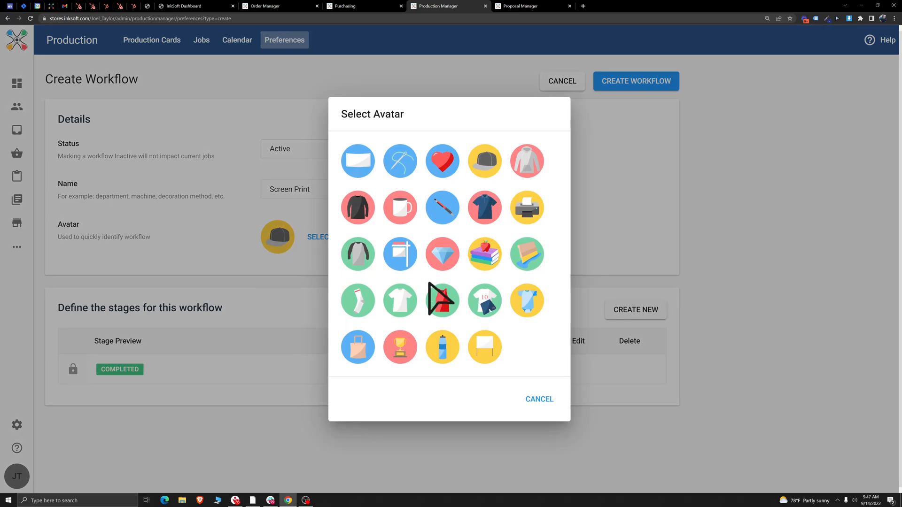
click(403, 305)
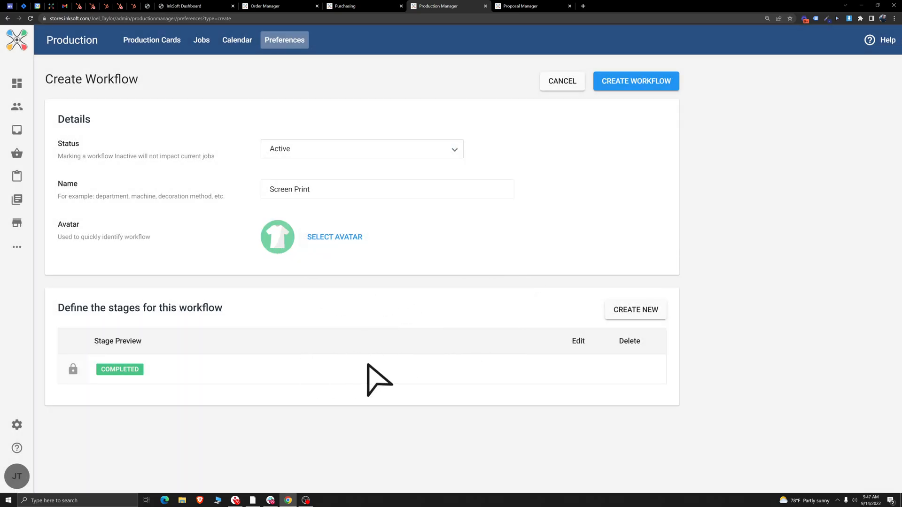
Step: Add a job stage named Color Separation with a red stage color to the workflow
click(639, 309)
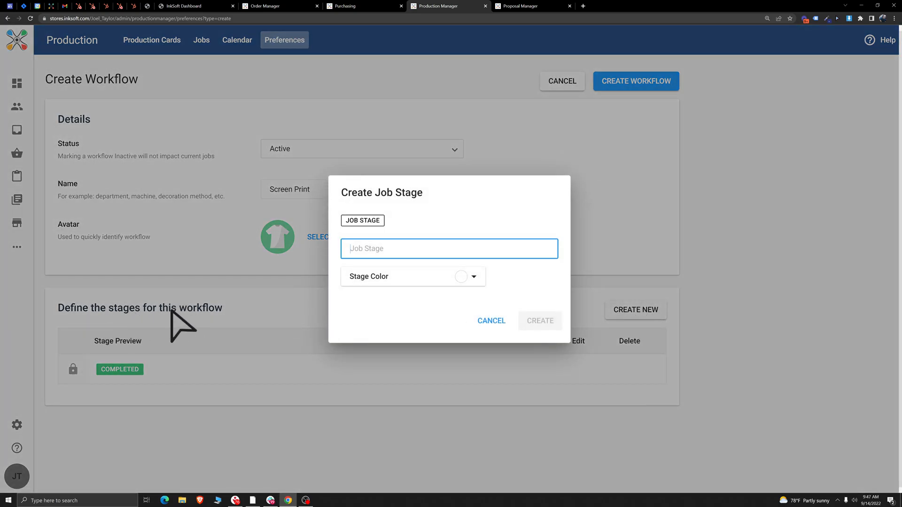
click(409, 250)
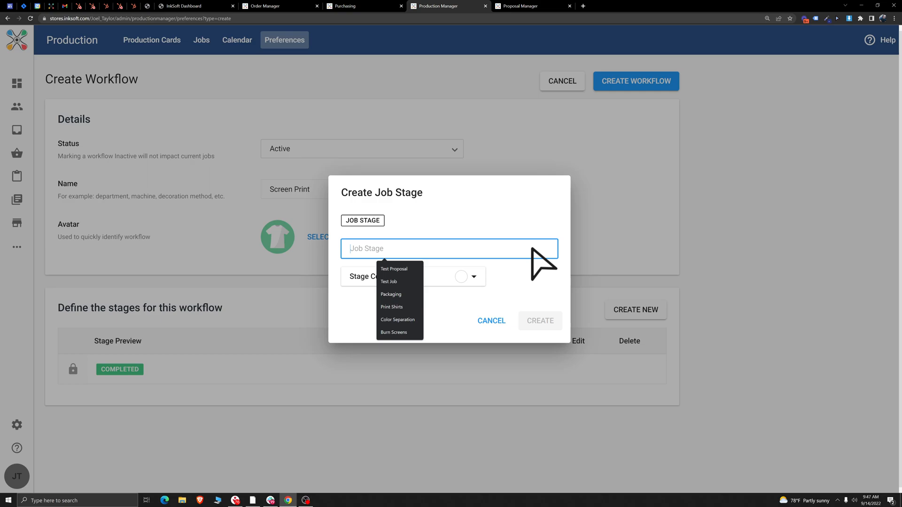
text(Color S)
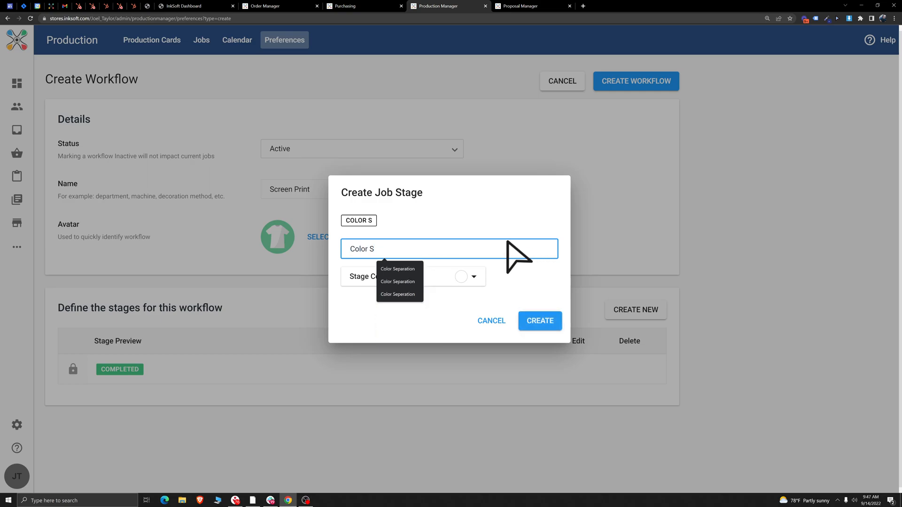
click(398, 269)
click(457, 279)
drag(345, 295, 440, 299)
click(538, 320)
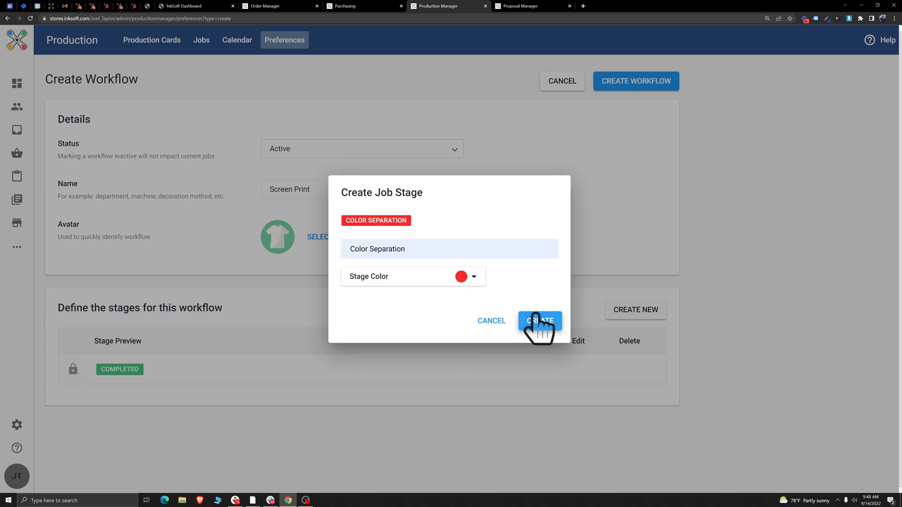
click(538, 320)
Step: Add a second job stage named Burn Screens with a golden-yellow stage color
click(638, 313)
click(389, 253)
text(Burn Screen)
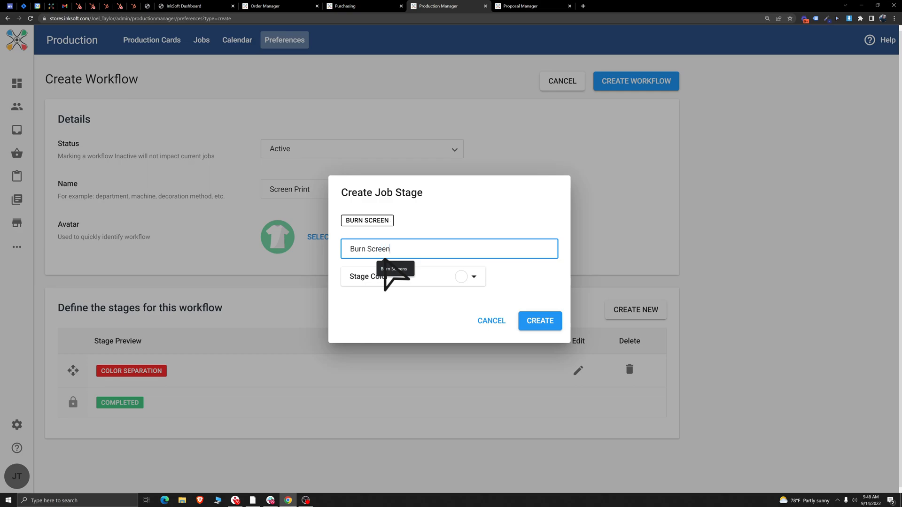
click(387, 267)
click(425, 279)
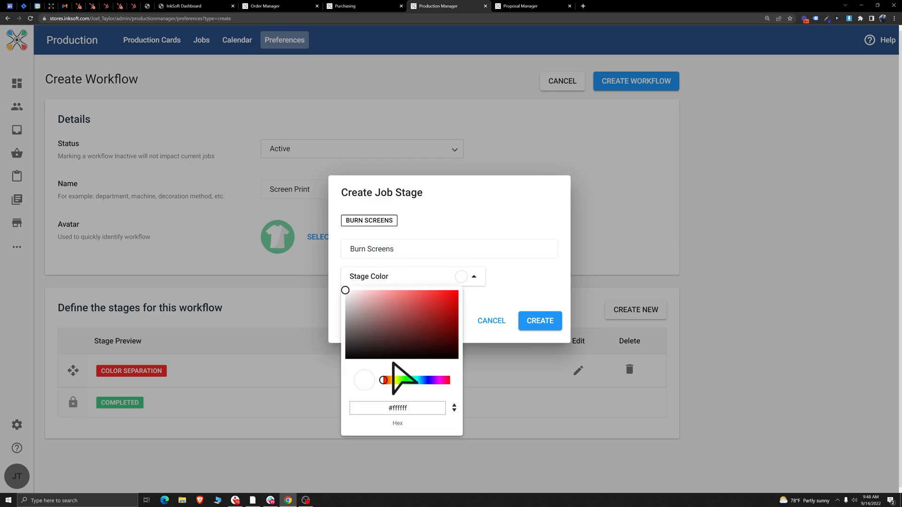
click(393, 381)
drag(346, 291, 451, 290)
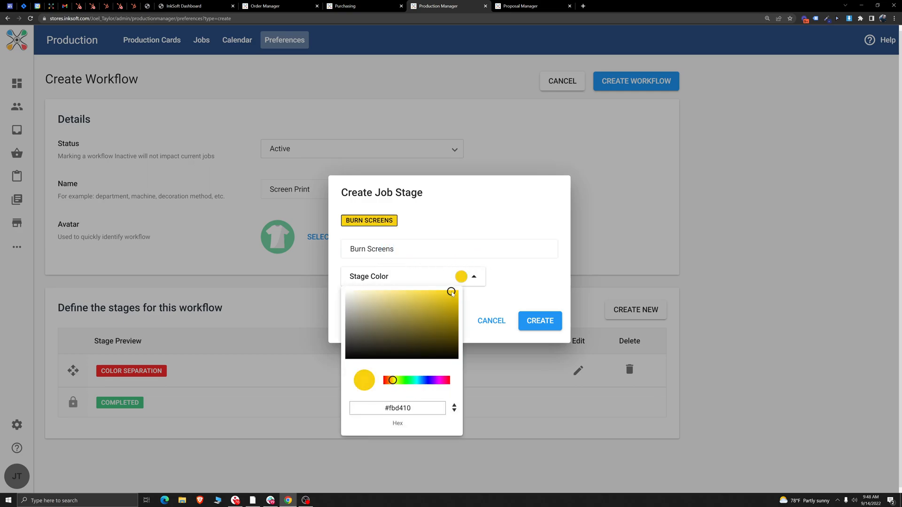
click(540, 321)
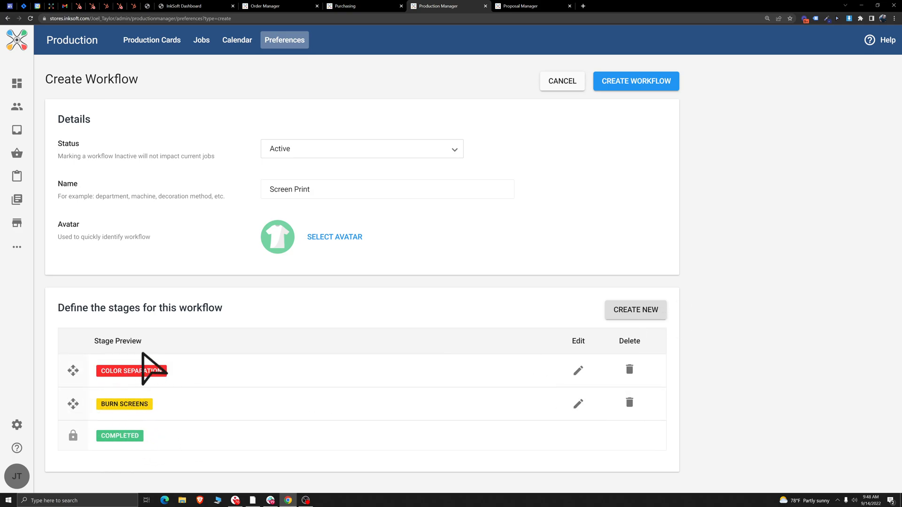
Step: Add a job stage named Print Shirts with a light yellow-green stage color
click(621, 310)
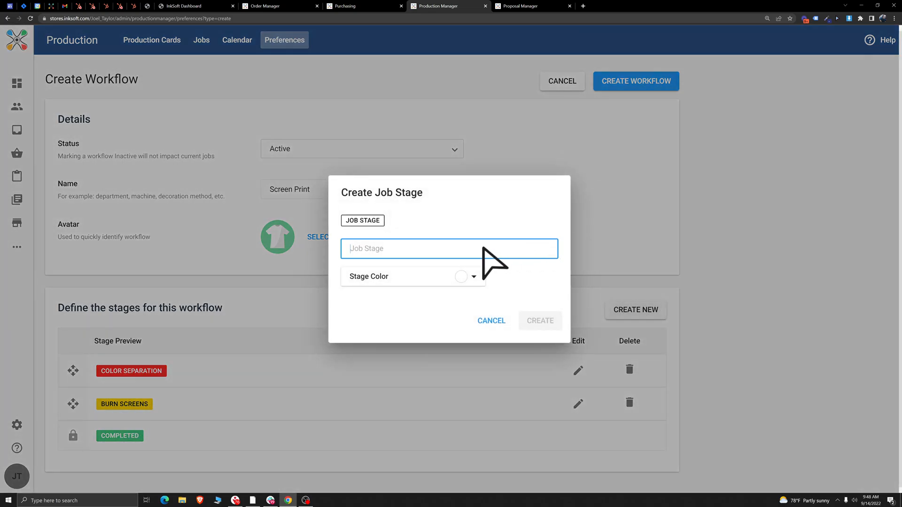
click(468, 250)
text(Print Shirts)
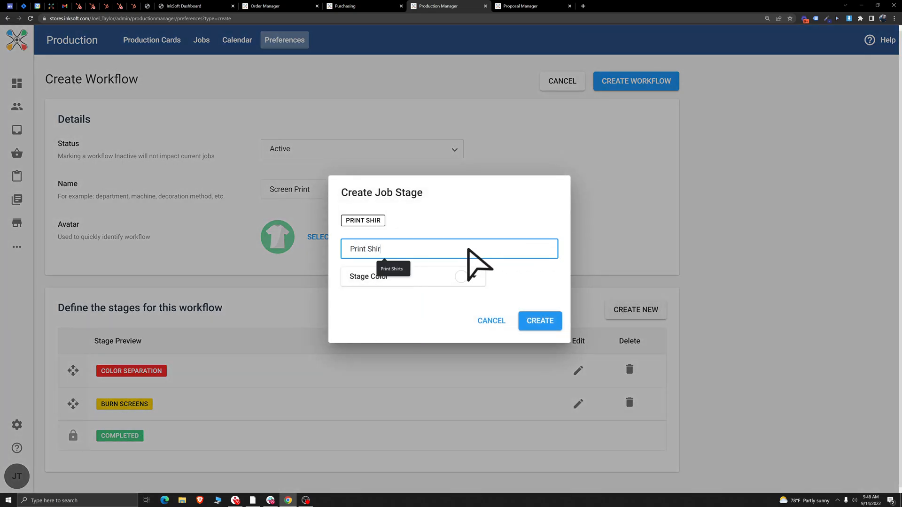
click(454, 281)
click(398, 380)
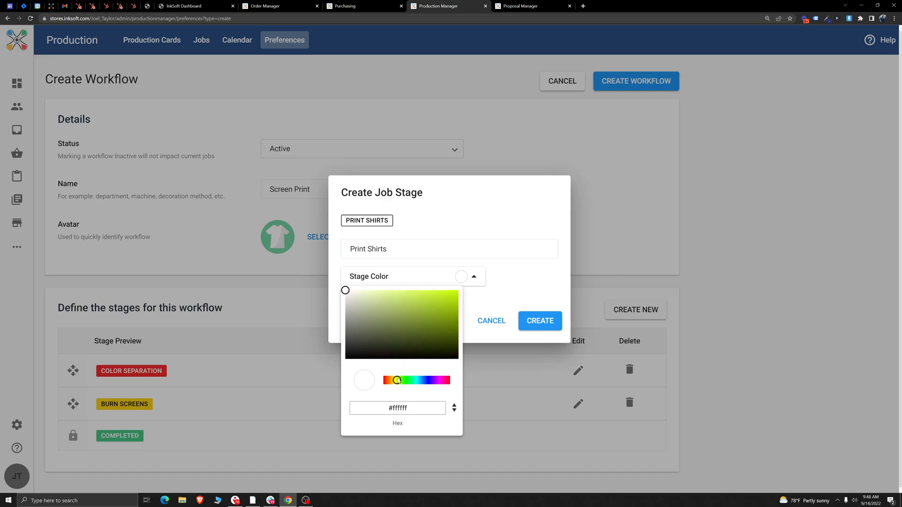
drag(346, 290, 418, 290)
click(540, 320)
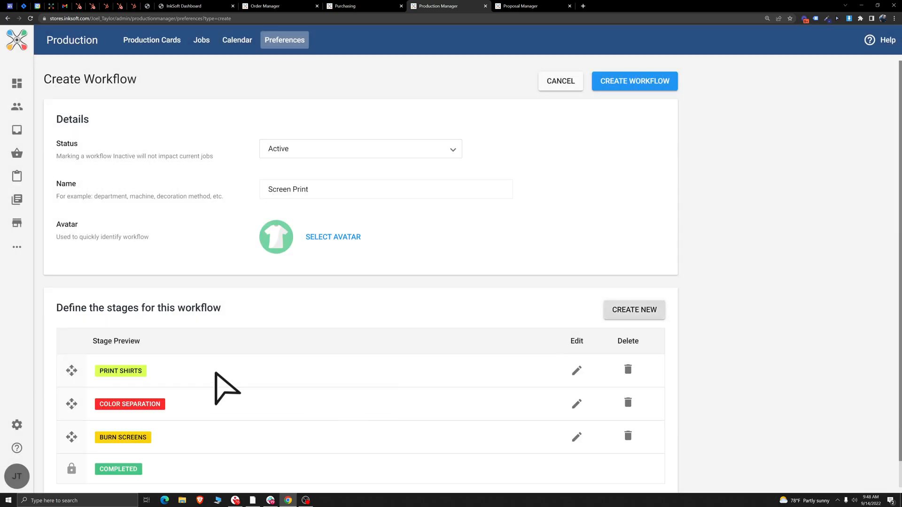
Step: Add a job stage named Packaging with a bright green stage color
click(634, 310)
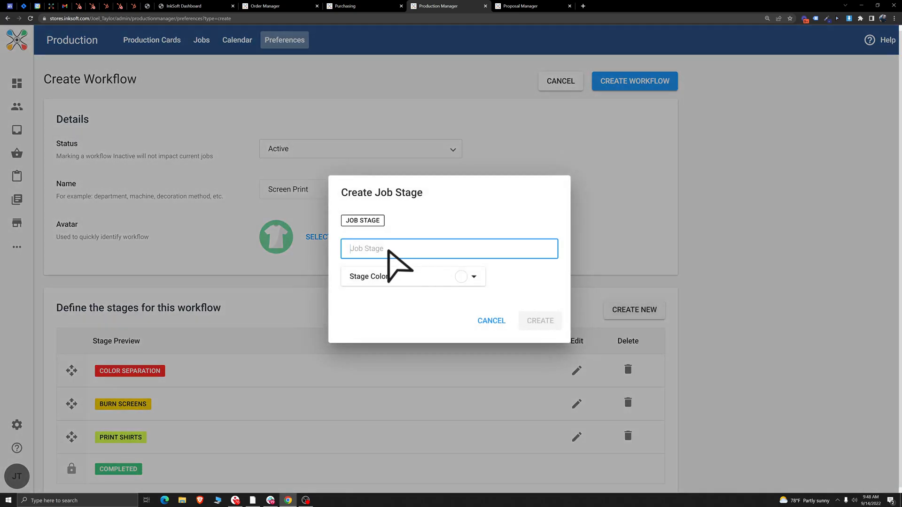
click(396, 250)
text(Packaging)
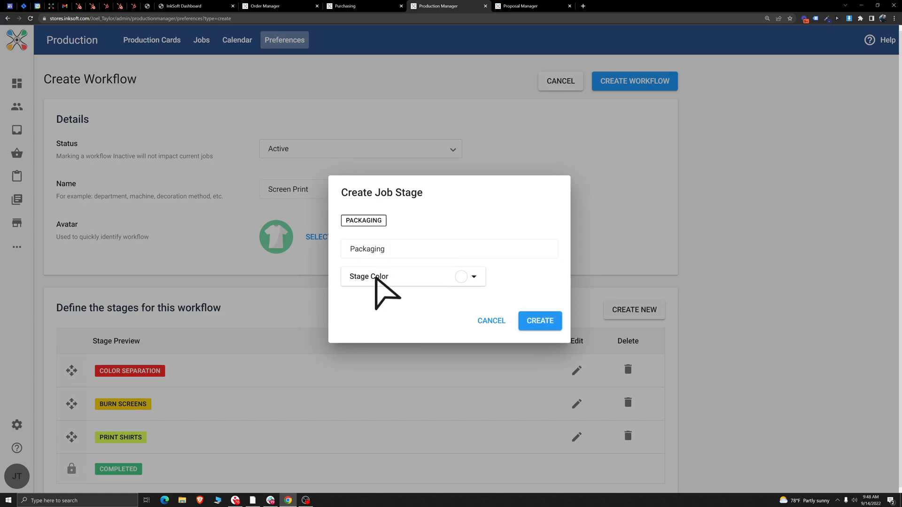
click(378, 280)
click(404, 380)
click(454, 295)
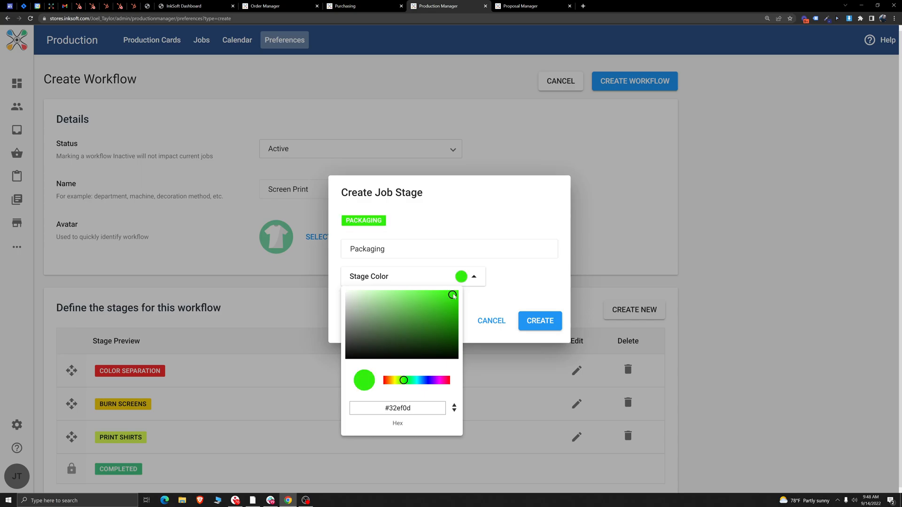
click(553, 334)
click(547, 326)
Step: Review the stage order, create the Screen Print workflow, and check its entry in the workflow list
drag(141, 372, 159, 477)
scroll(241, 435, down, 2)
scroll(382, 393, up, 3)
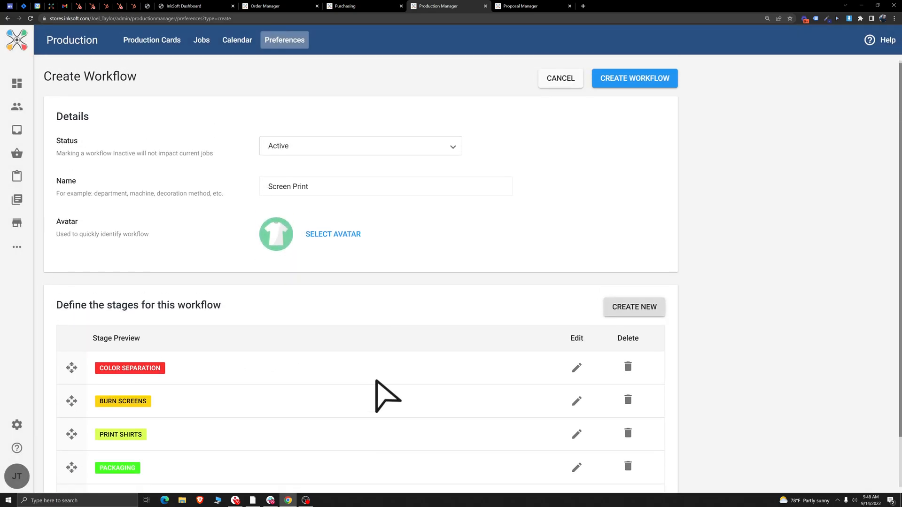
click(634, 82)
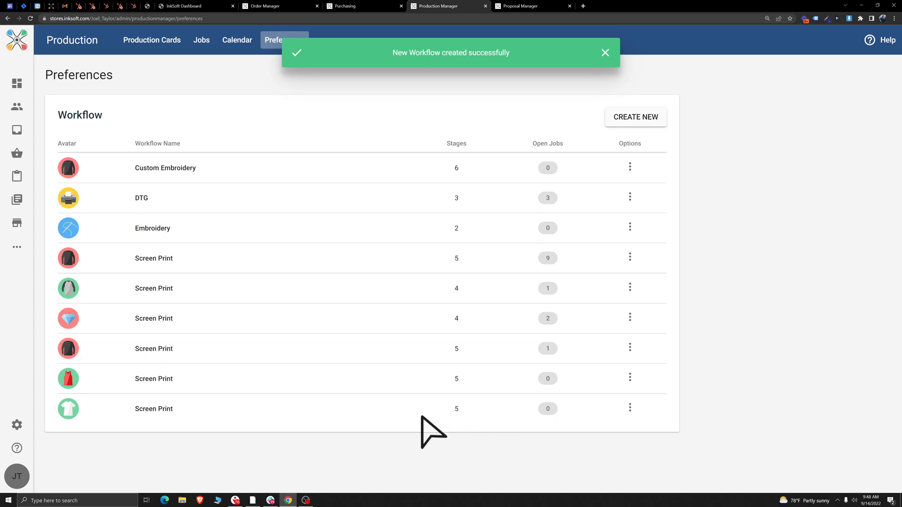
drag(132, 412, 203, 442)
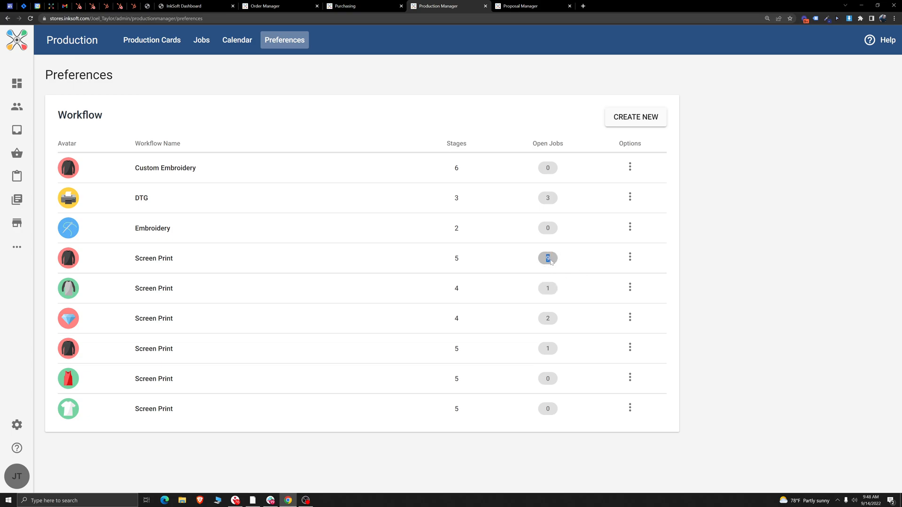
click(294, 452)
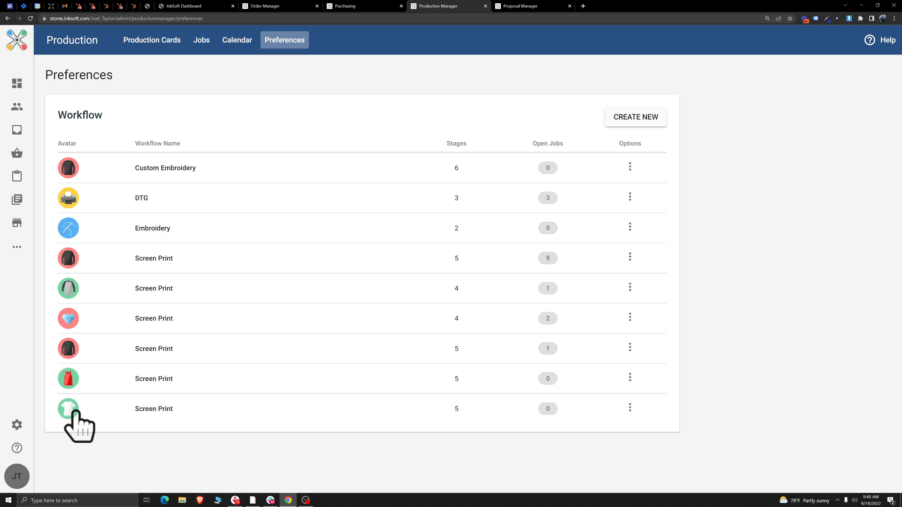
Step: Search the production cards for the order's number and select its Antqgold, Black and Cardinal cards
click(150, 41)
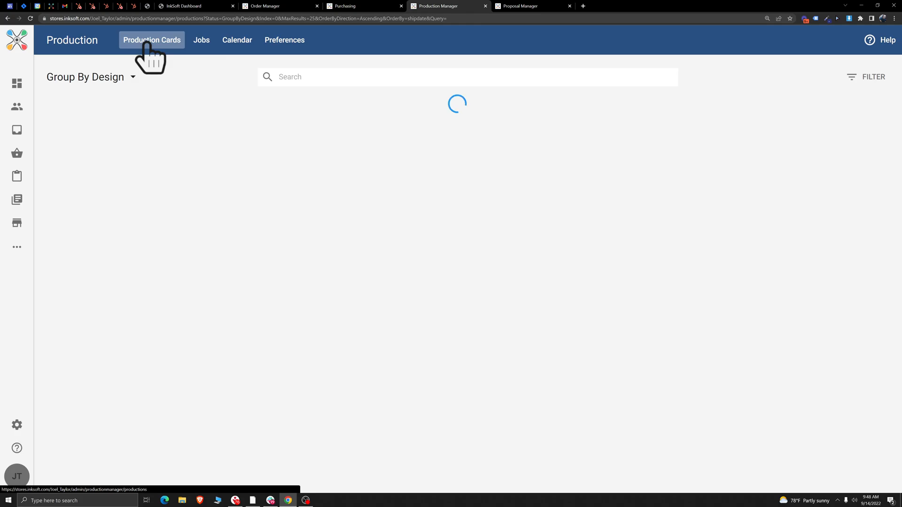
click(302, 83)
text(1000089)
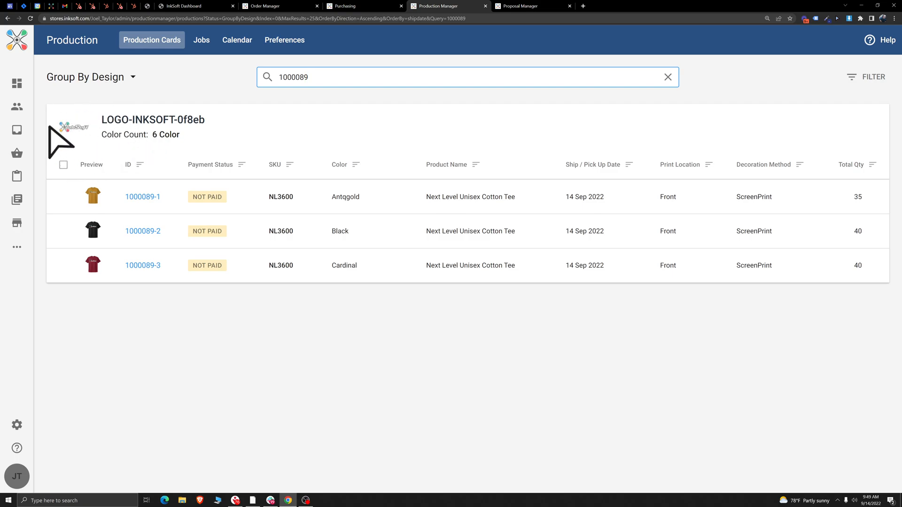
click(63, 266)
click(63, 231)
click(63, 197)
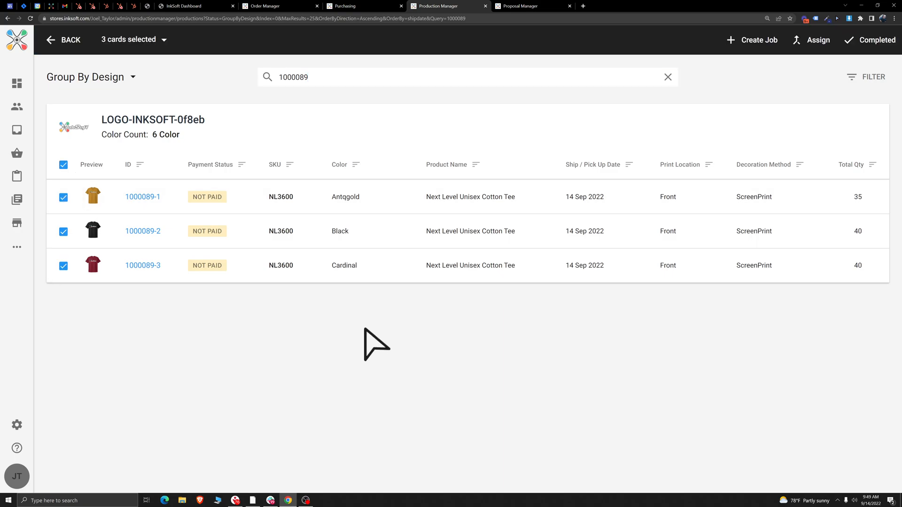
Step: Start a job from the selected cards using the Screen Print workflow with the white T-shirt avatar, and name it Test Job
click(750, 45)
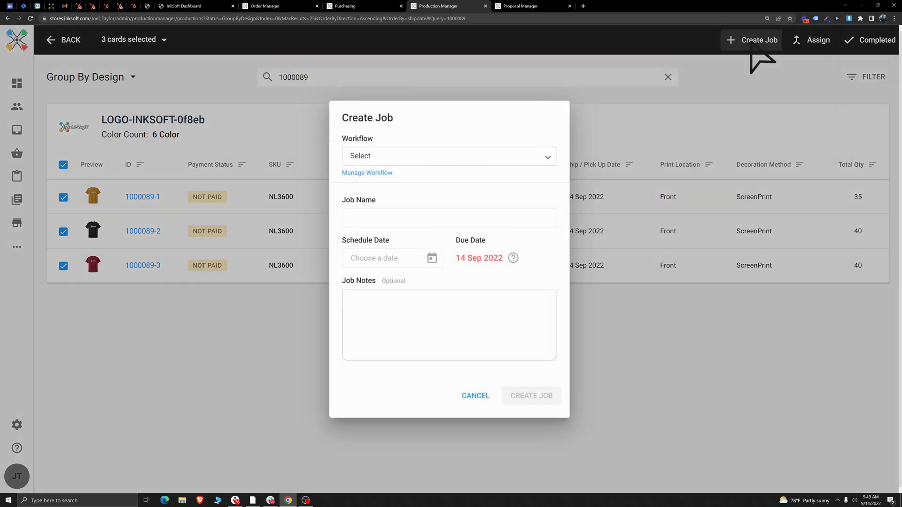
click(519, 154)
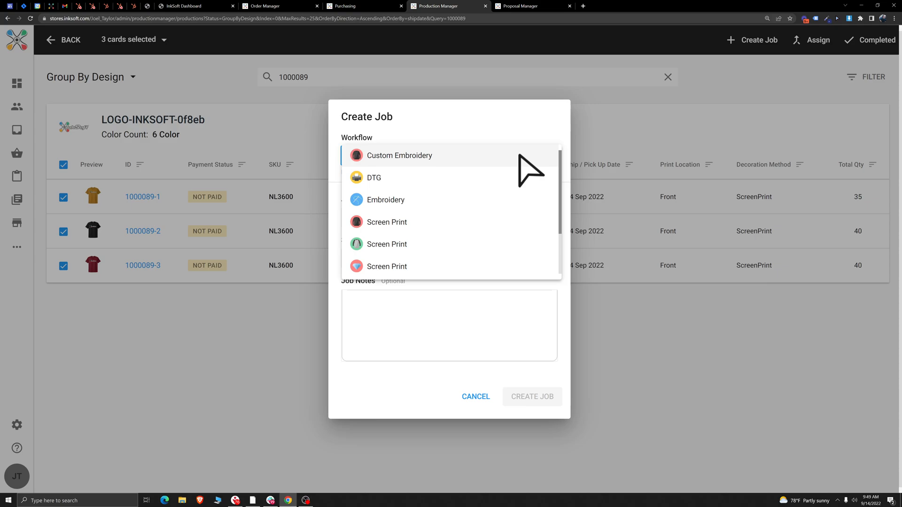
scroll(423, 221, down, 2)
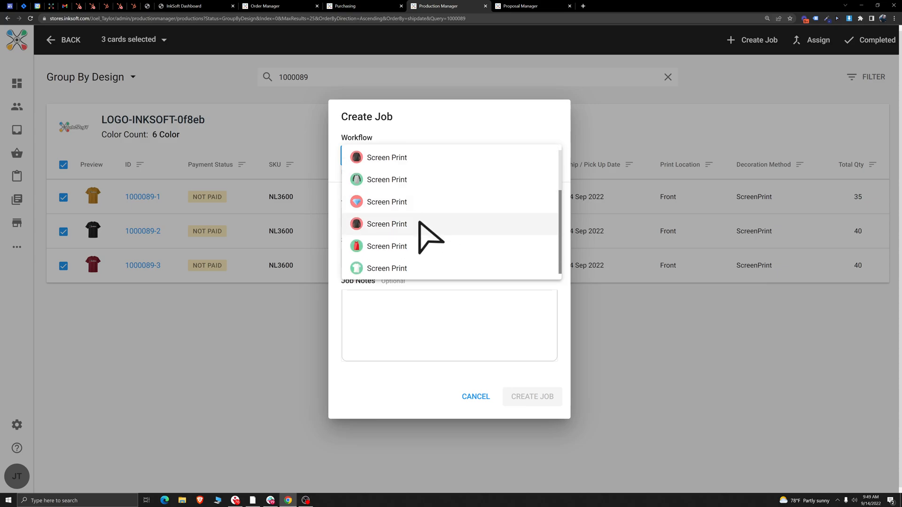
click(389, 268)
click(396, 220)
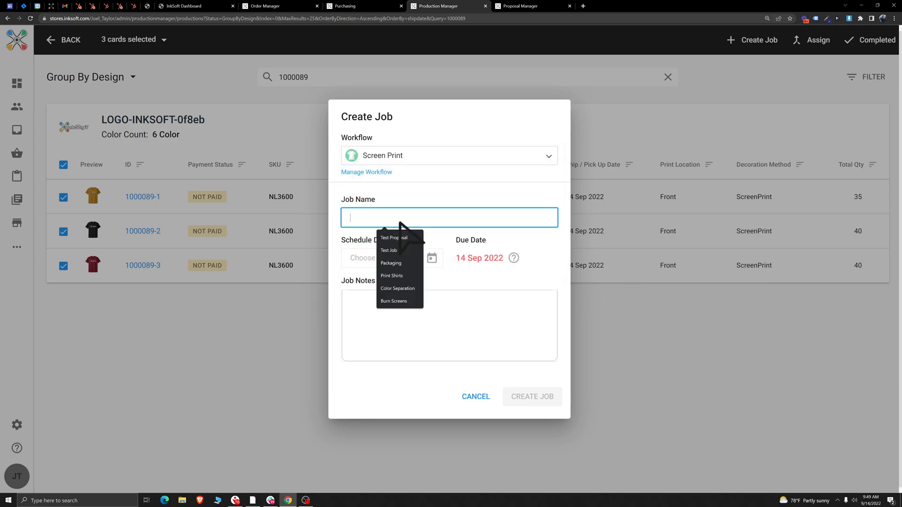
text(Test Job)
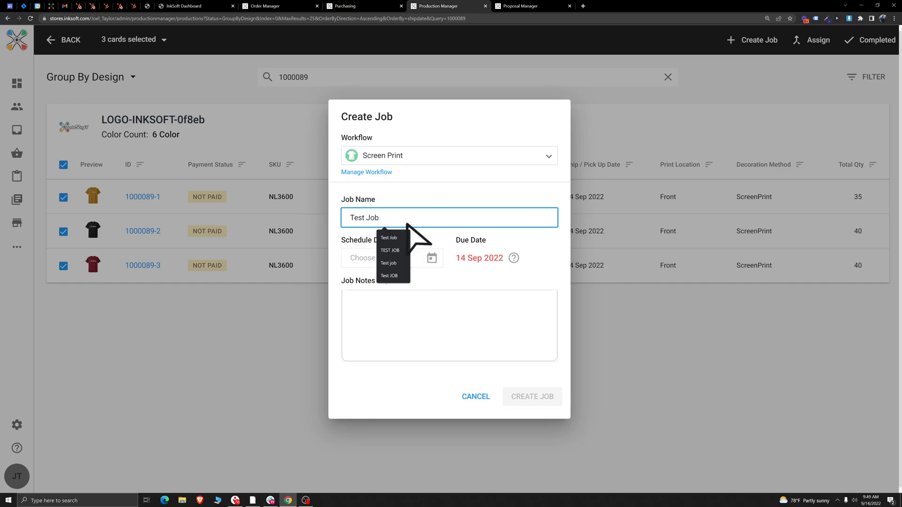
click(441, 192)
Step: Set the new job's schedule date to 19 Sep 2022
click(398, 264)
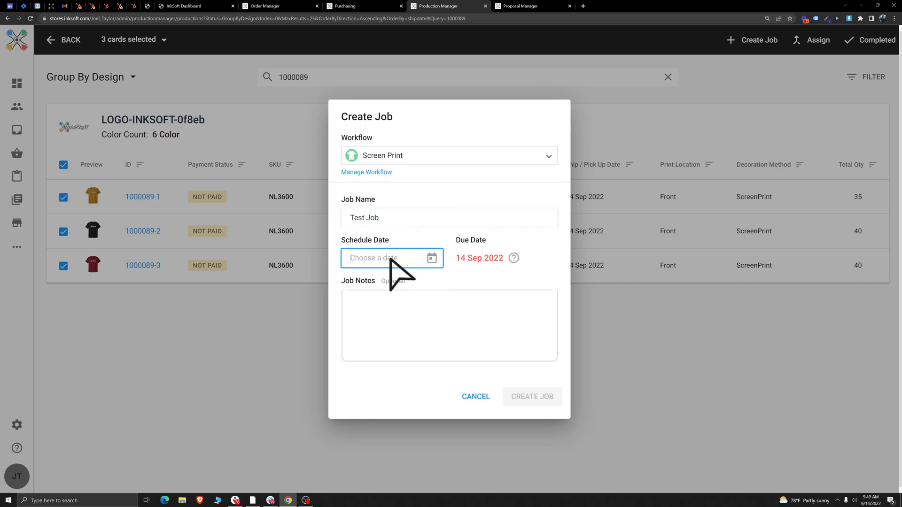
click(435, 258)
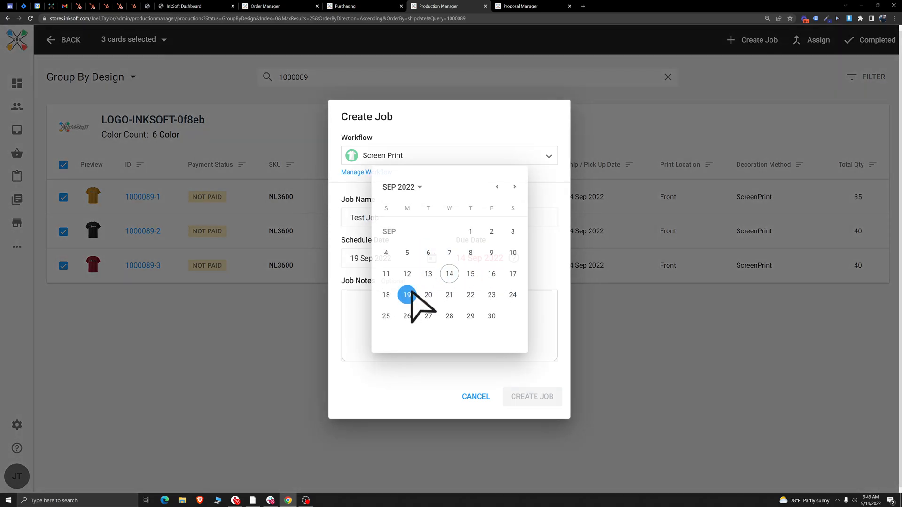
click(411, 292)
mouse_move(522, 259)
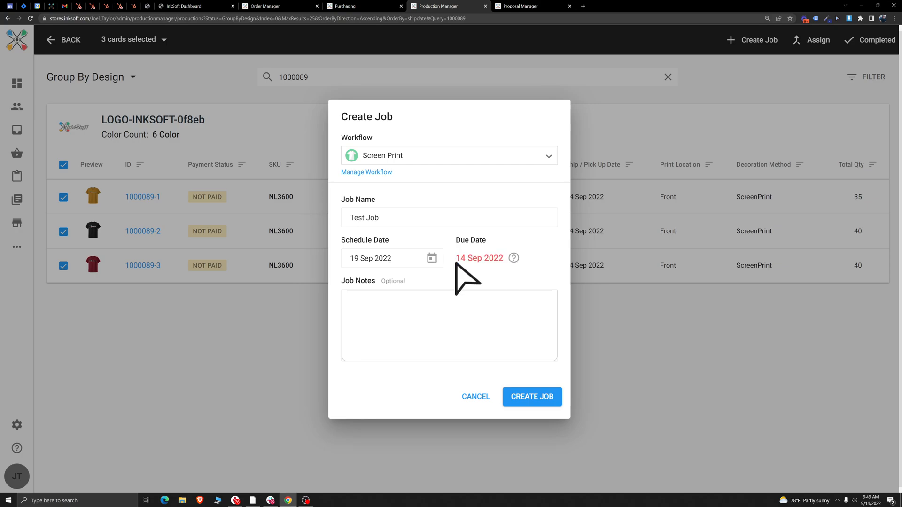
Step: Add the job note TEST and create the job, accepting the schedule date beyond the due date
click(455, 331)
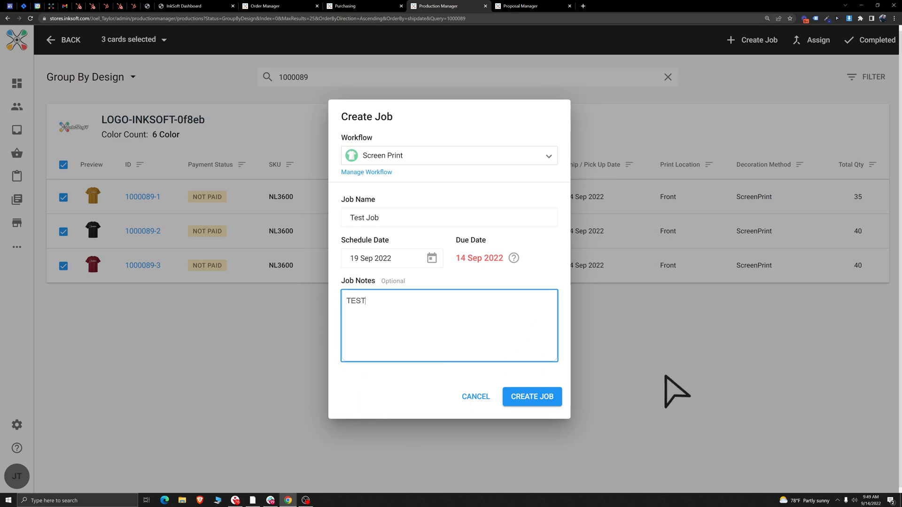
click(528, 396)
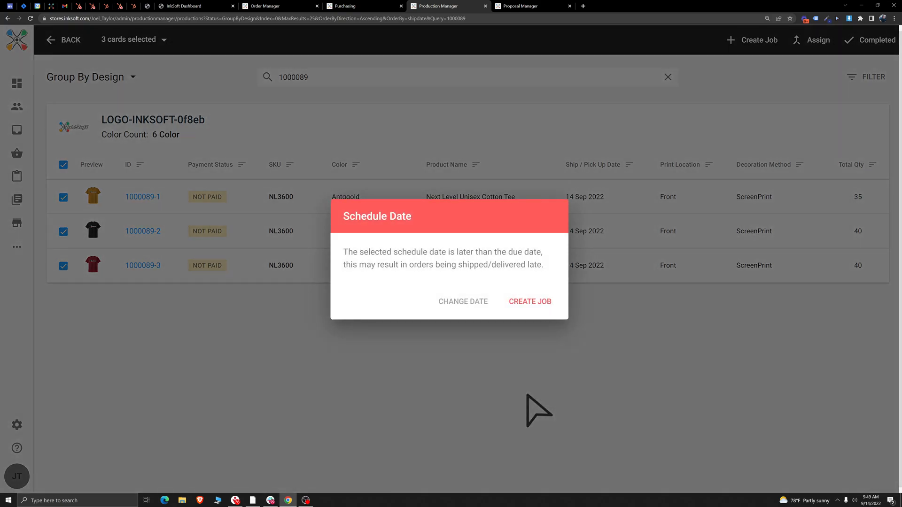
click(531, 303)
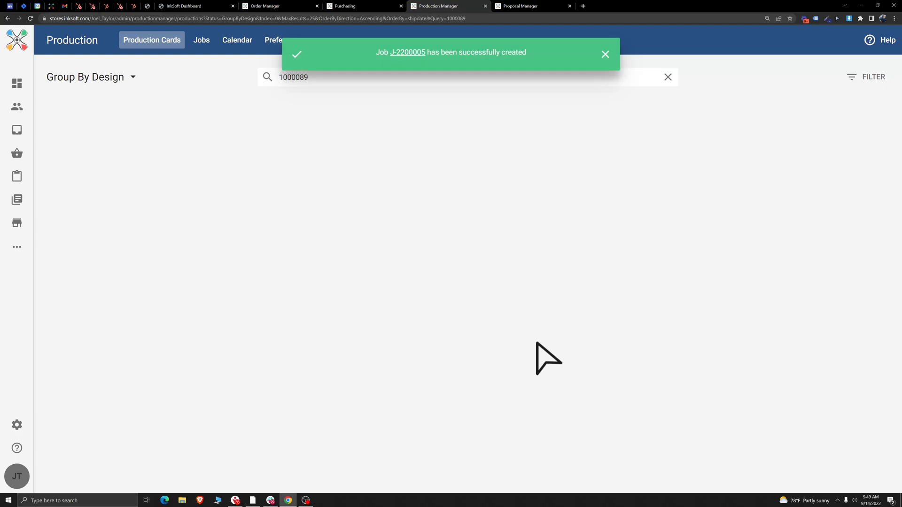
click(605, 54)
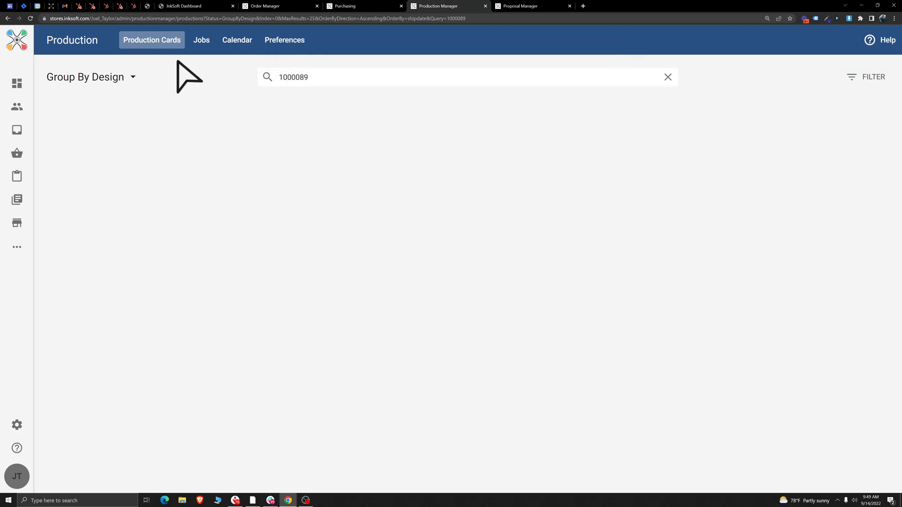
Step: Open the new Test Job from the open jobs list and review its summary, production cards and additional job actions
click(200, 43)
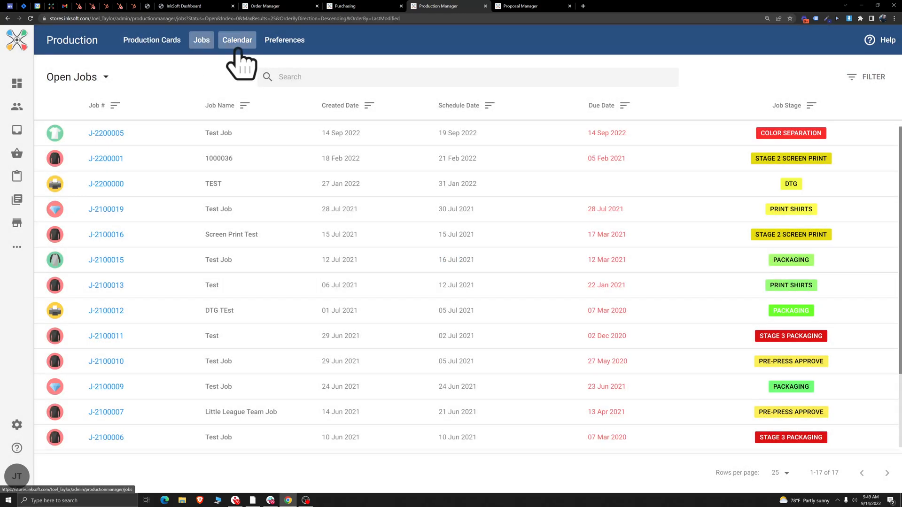
click(105, 136)
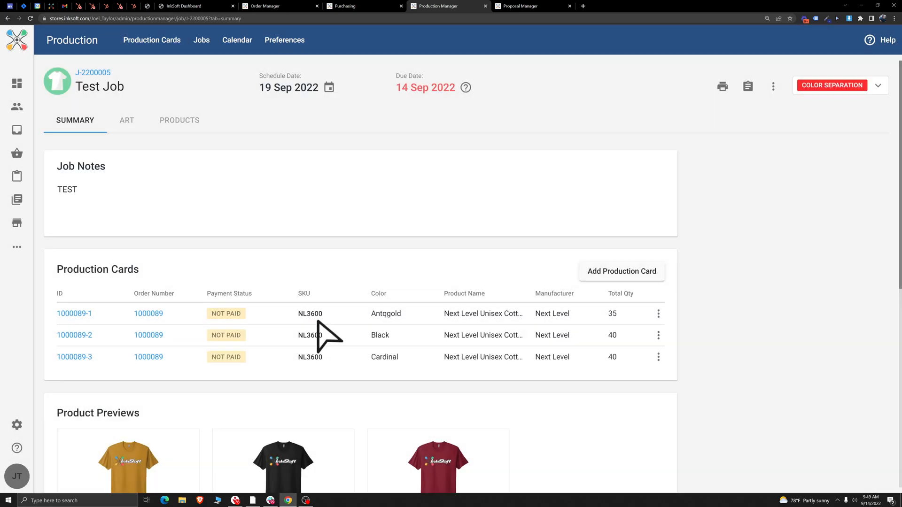
scroll(463, 267, down, 3)
scroll(469, 261, up, 2)
scroll(482, 275, up, 2)
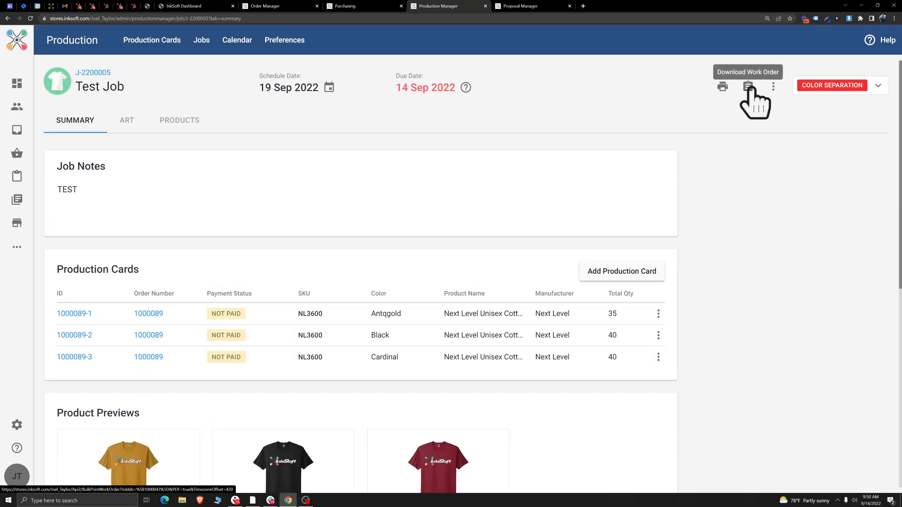
click(773, 88)
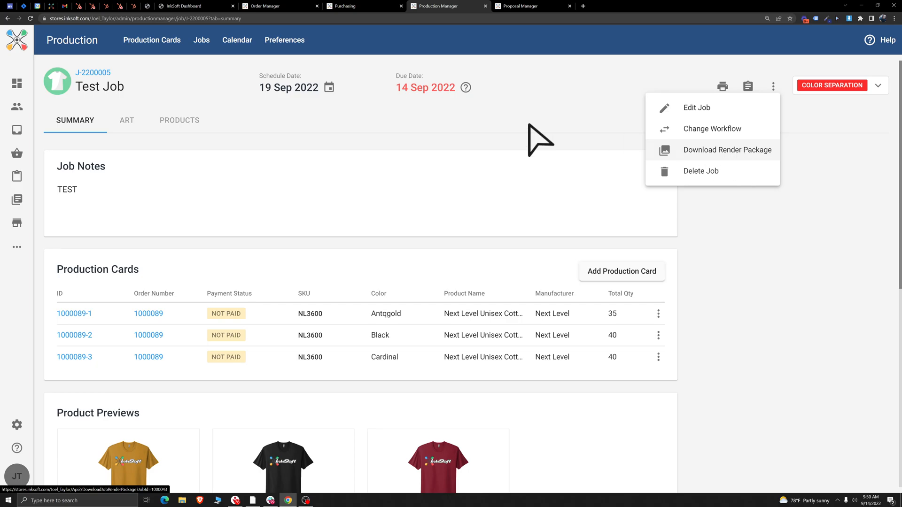
click(394, 129)
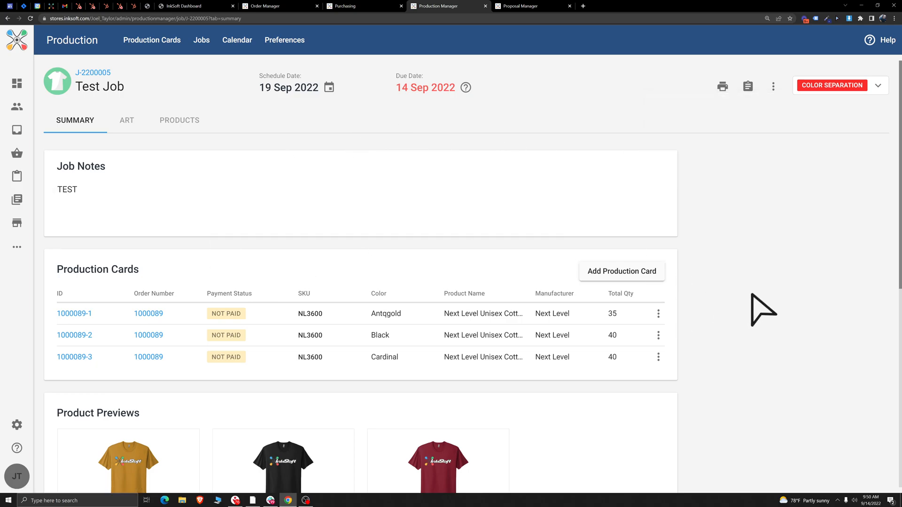
Step: Change the Test Job's stage to Burn Screens and open the order linked to its first production card in a separate tab
click(834, 86)
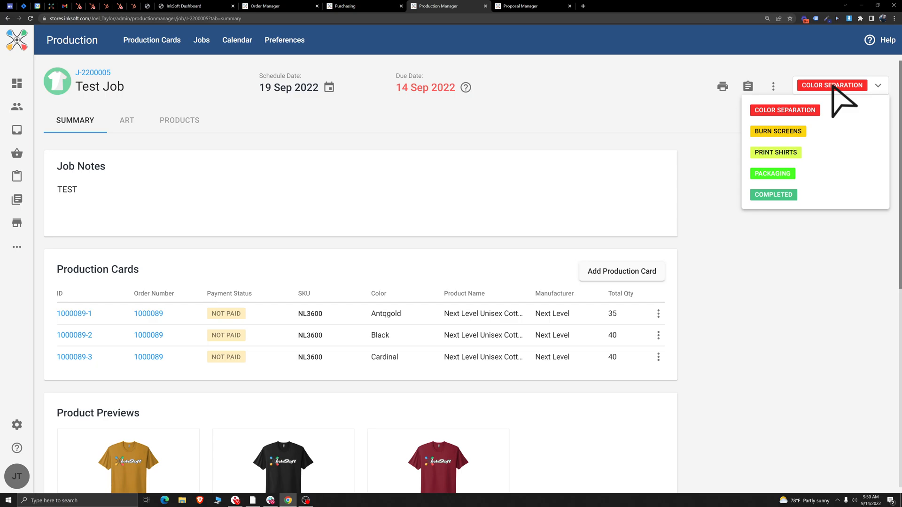
click(779, 132)
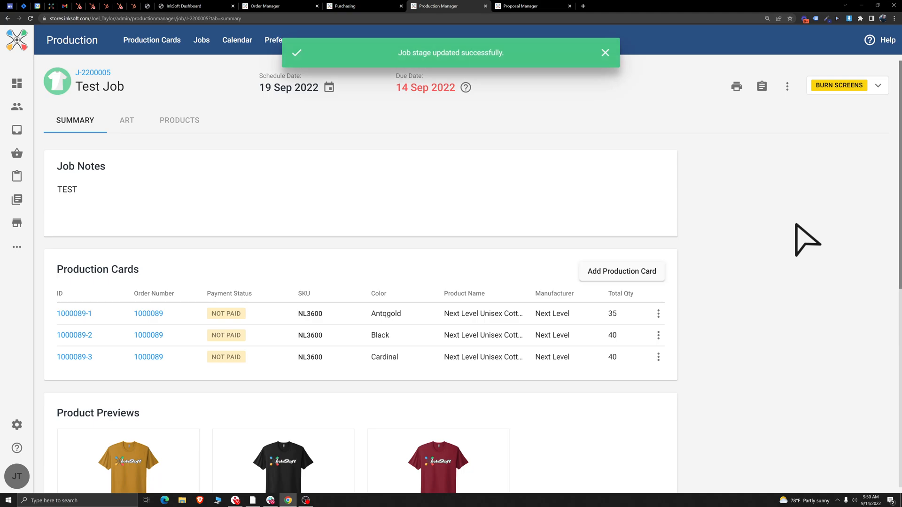
double_click(141, 293)
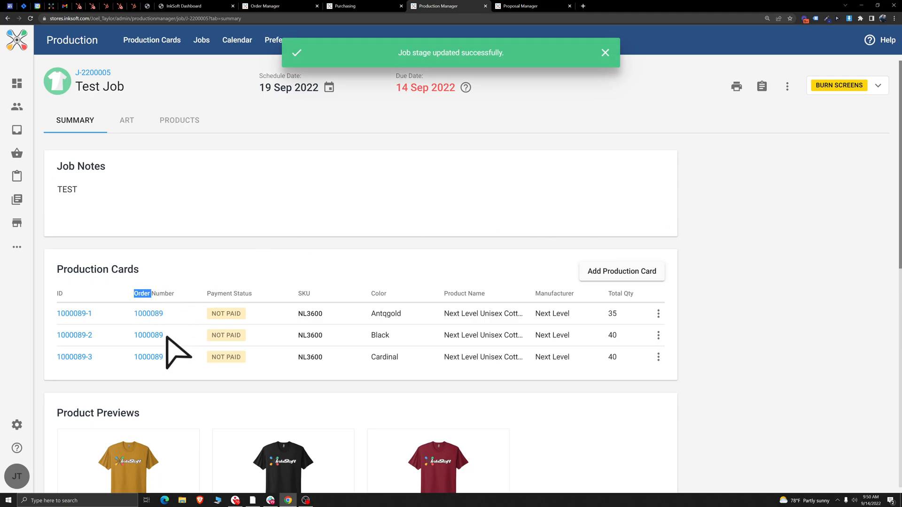
right_click(148, 314)
click(165, 320)
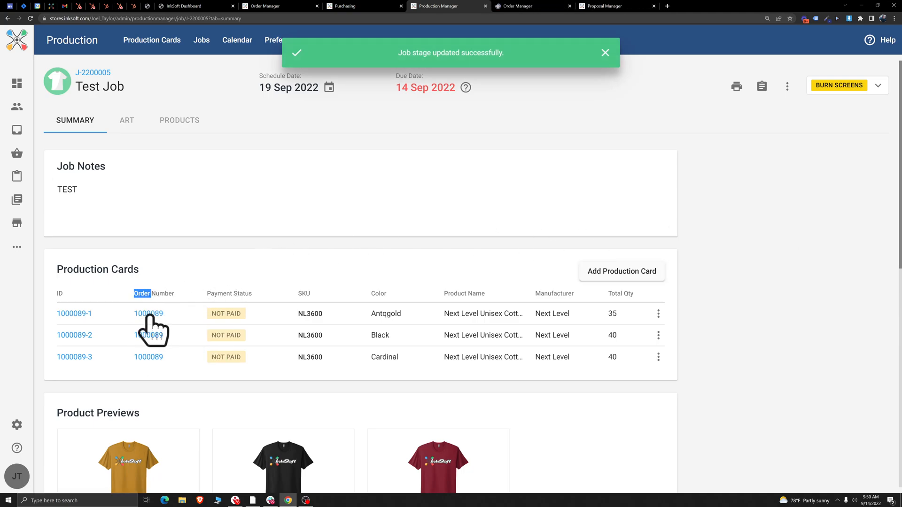
key(ctrl+Tab)
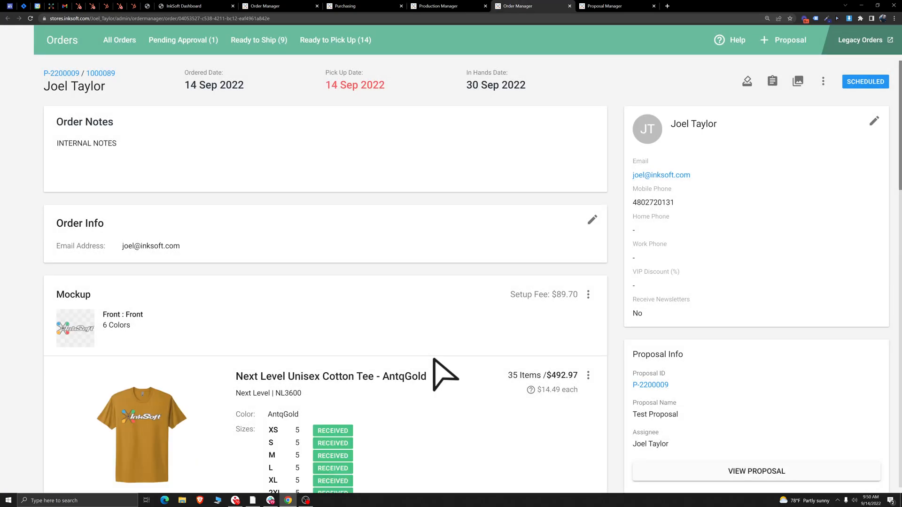
Step: Review the order's AntqGold, Black and Cardinal shirts, examining the received status of each size, the linked job stages and the order totals
scroll(519, 337, down, 1)
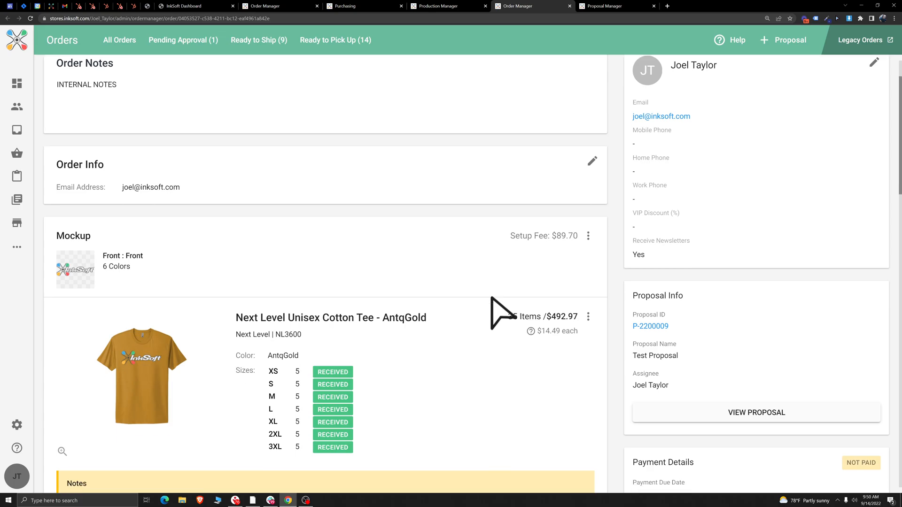
drag(322, 379, 356, 438)
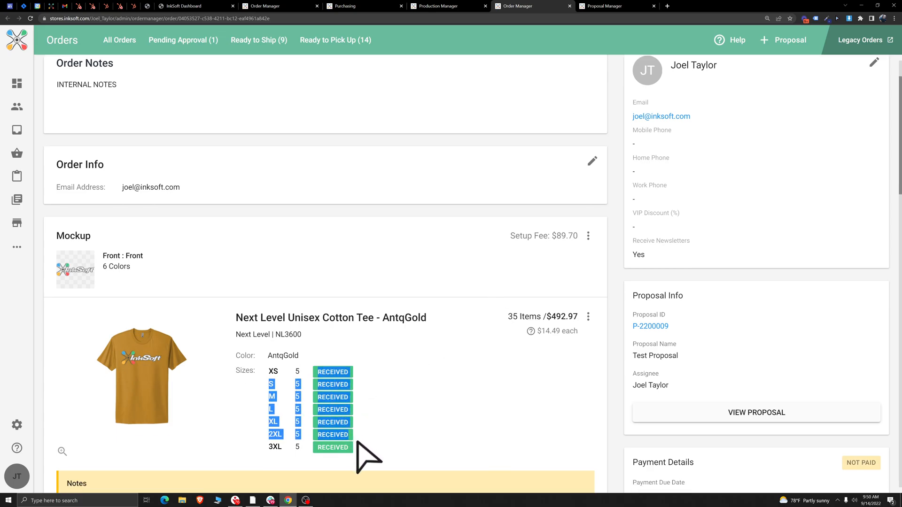
scroll(423, 363, down, 1)
scroll(423, 363, down, 2)
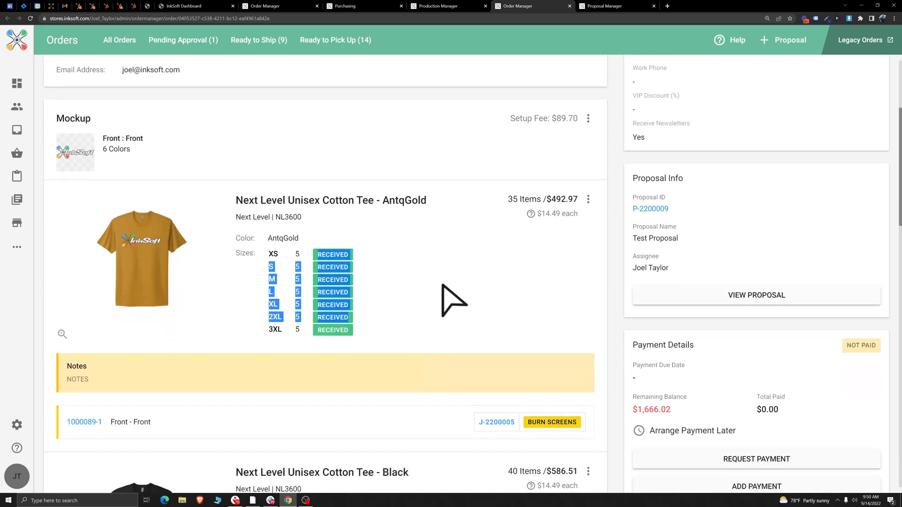
drag(527, 422, 583, 427)
click(492, 309)
scroll(496, 318, down, 5)
drag(354, 293, 443, 373)
scroll(493, 394, down, 1)
drag(525, 407, 535, 376)
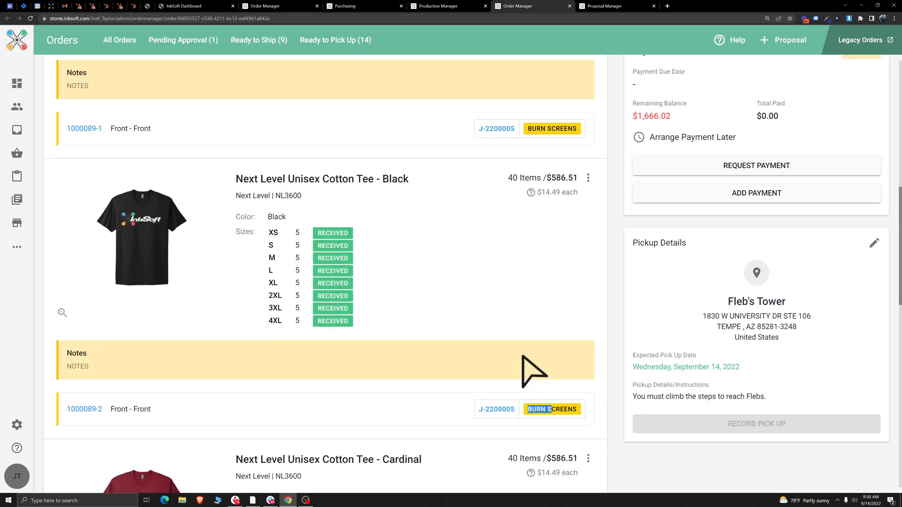
scroll(470, 357, down, 5)
drag(314, 279, 610, 402)
scroll(648, 385, down, 7)
scroll(676, 390, down, 1)
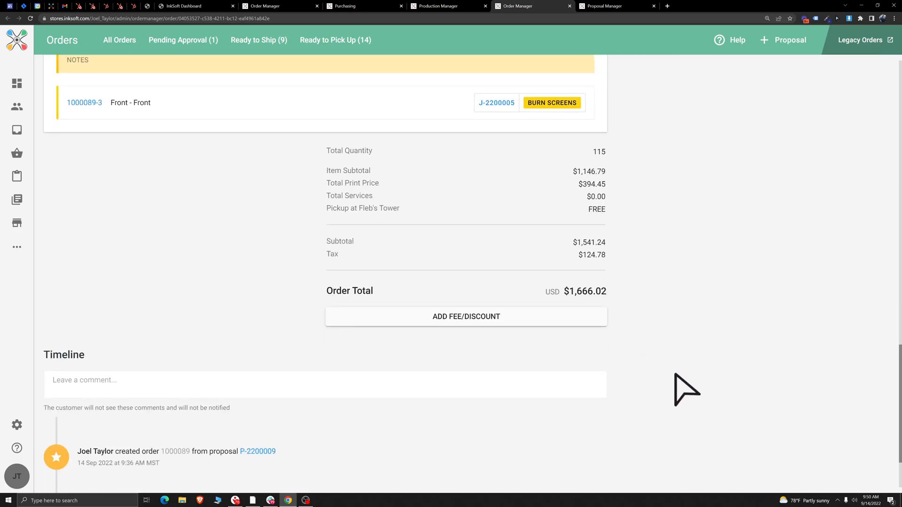
scroll(686, 392, up, 20)
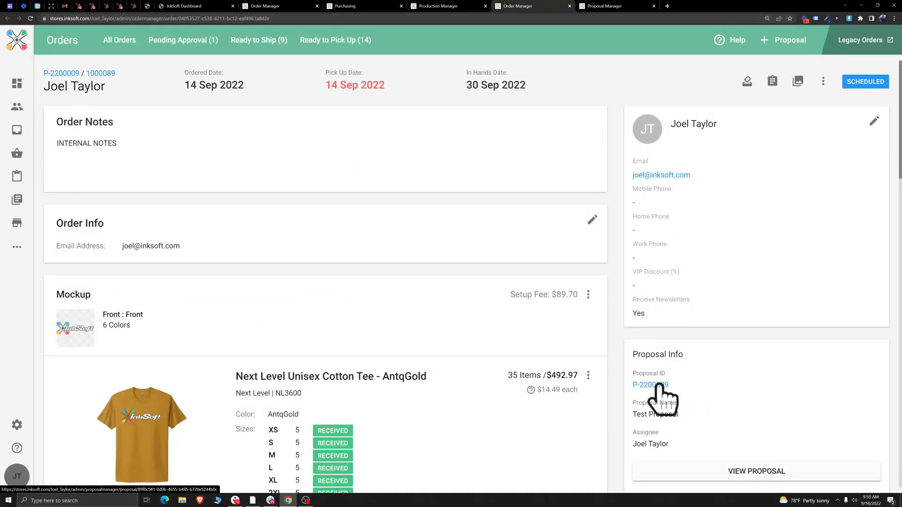
Step: Open the job linked to the order's AntqGold shirt in a separate tab and look through its details
scroll(661, 390, down, 5)
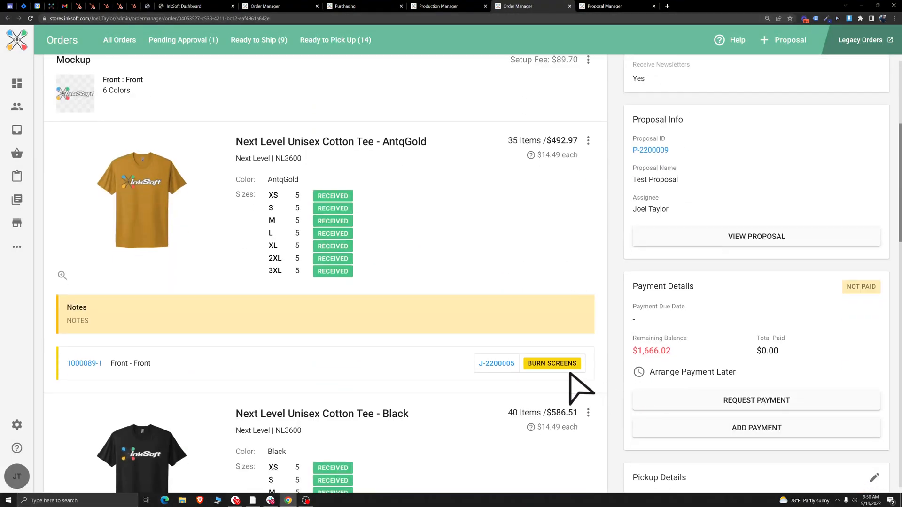
right_click(493, 366)
click(507, 372)
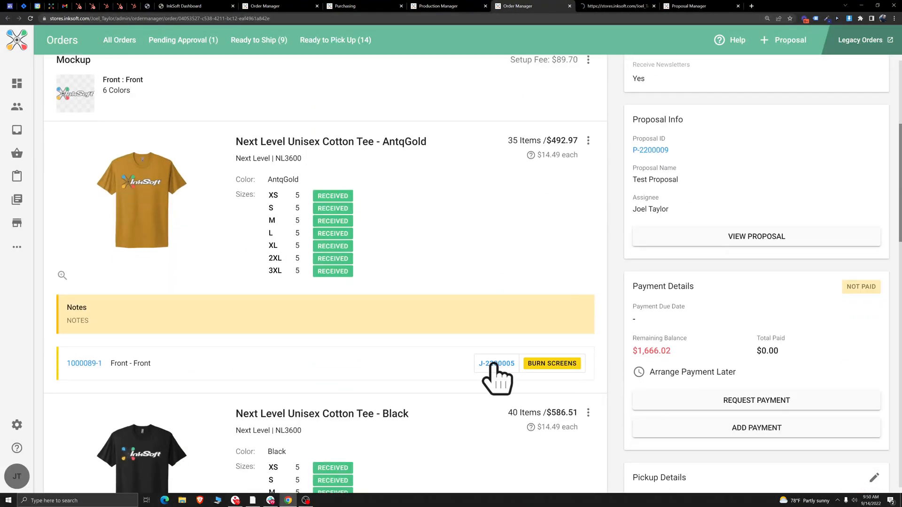
key(ctrl+Tab)
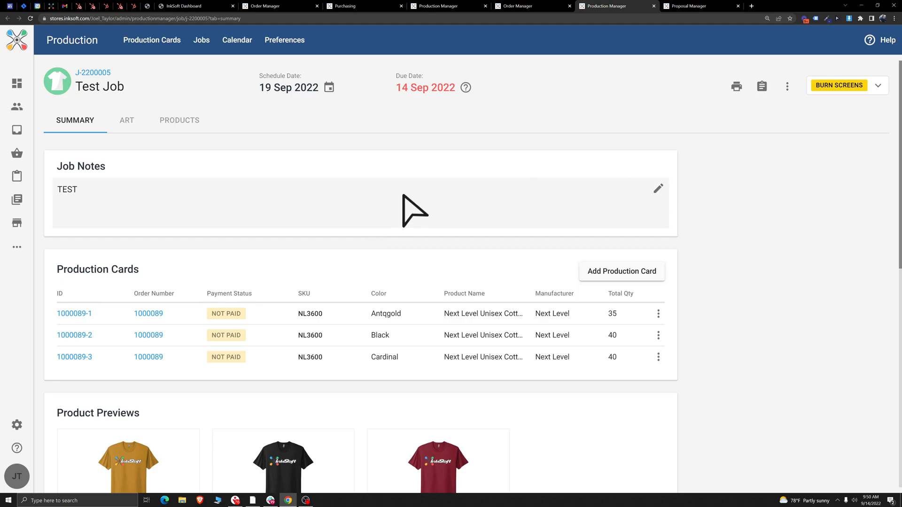
scroll(785, 157, down, 8)
scroll(779, 181, up, 8)
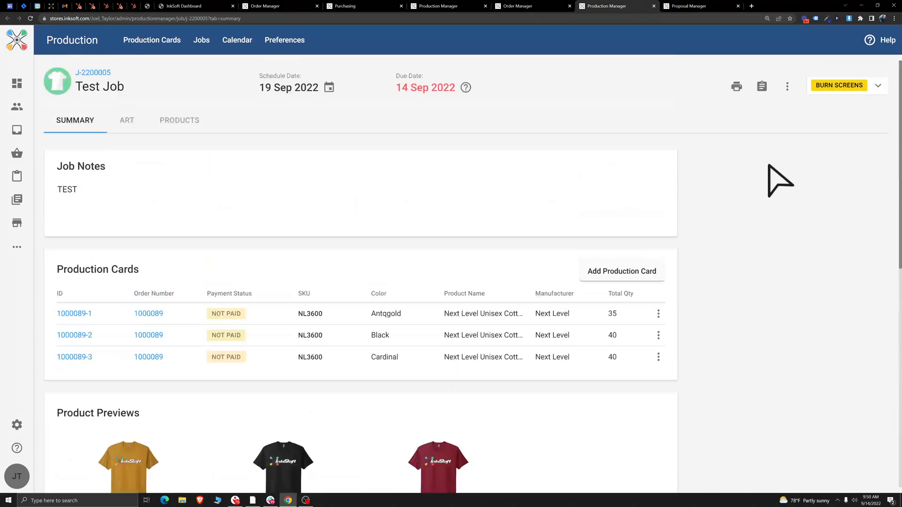
Step: Change the Test Job's stage to Print Shirts and look over the remaining stage options
click(854, 85)
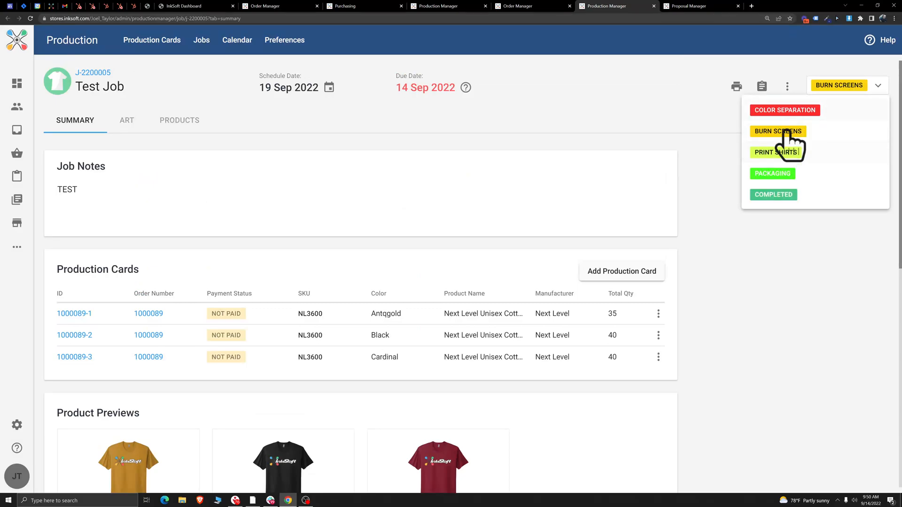
click(780, 152)
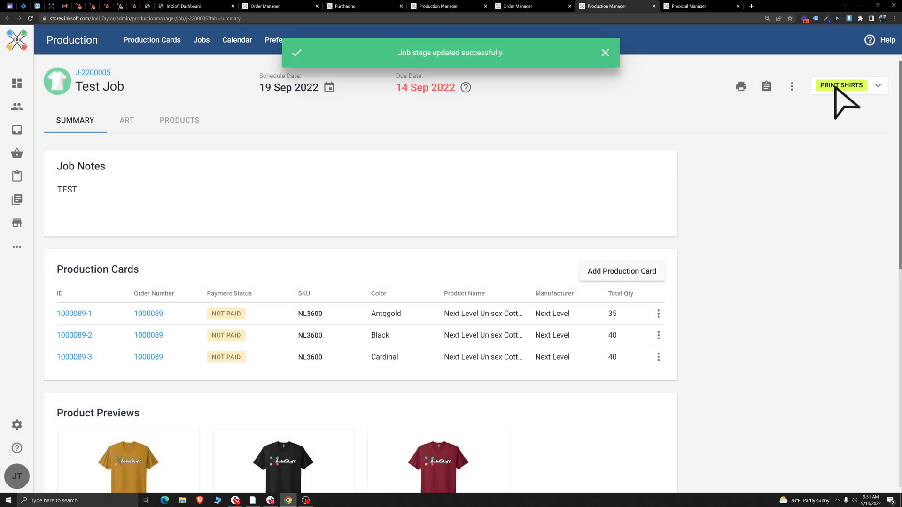
click(838, 88)
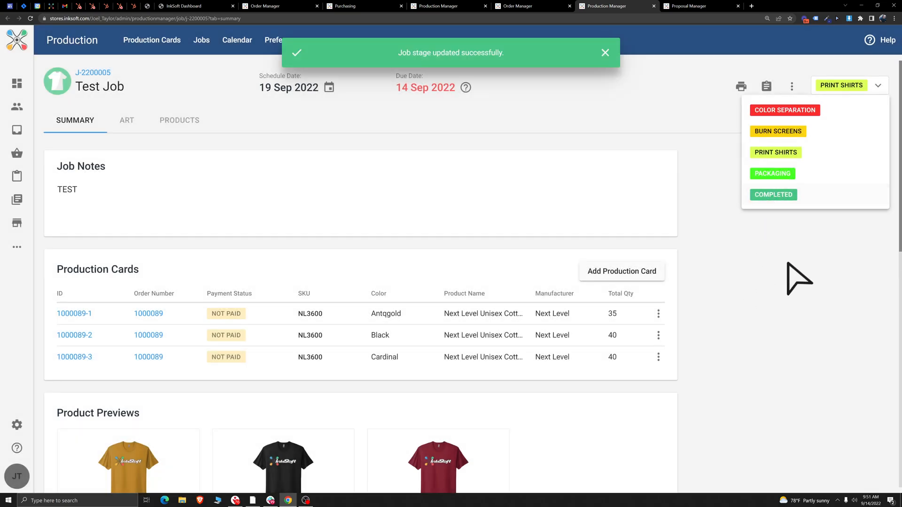
click(798, 274)
Step: Examine the order number on the job's production cards and the list of available job stages
drag(171, 313, 113, 315)
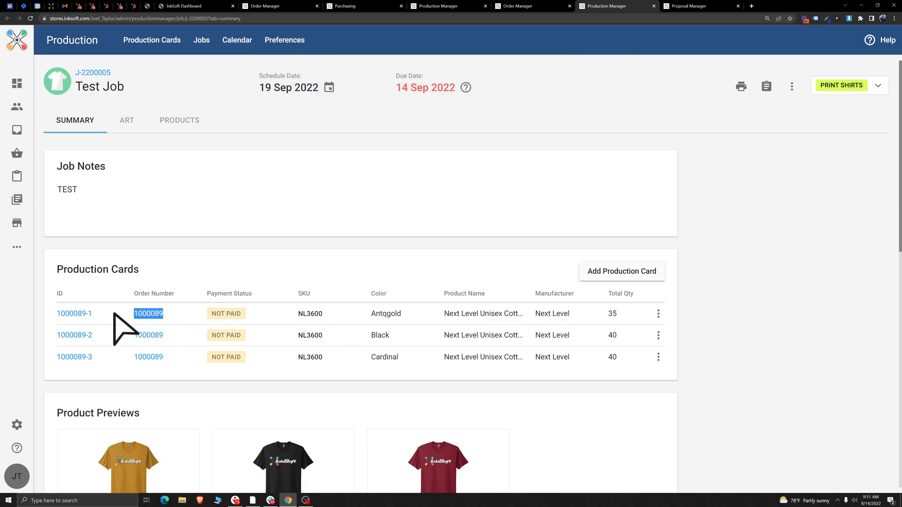
drag(114, 314, 201, 262)
click(201, 262)
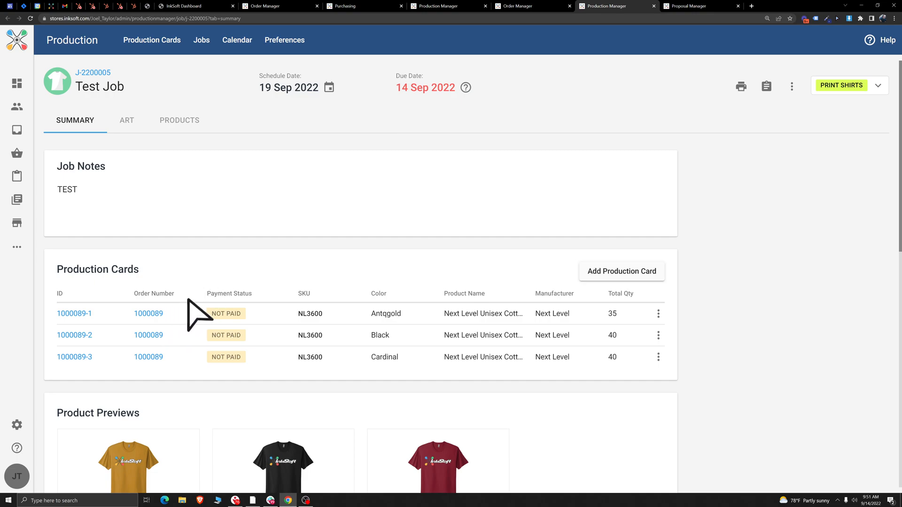
drag(164, 313, 192, 257)
click(840, 82)
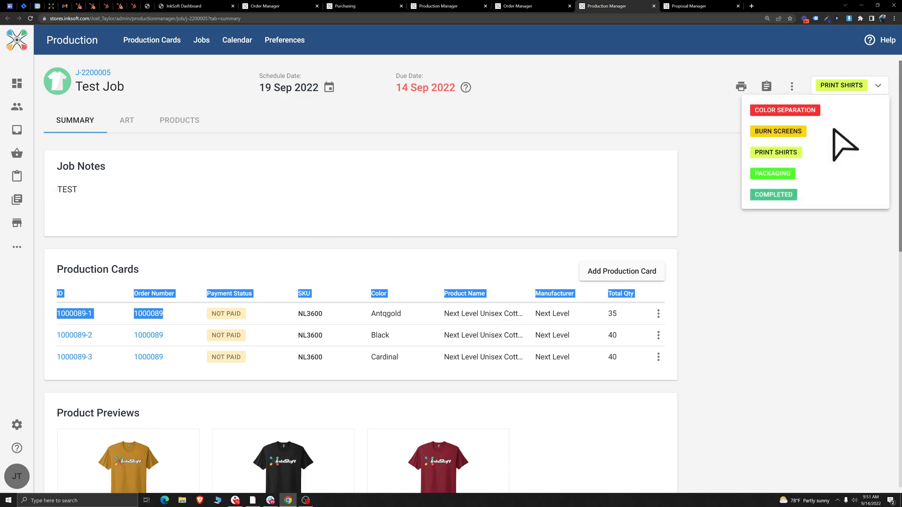
click(398, 116)
Step: Look over the linked order's pickup details, pickup date and shirt job stages, and return to the Test Job
click(517, 5)
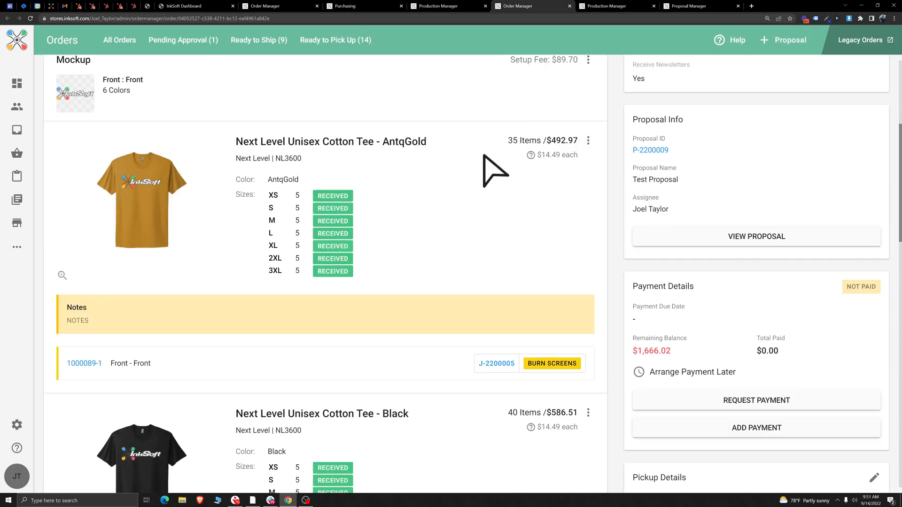
scroll(511, 207, up, 5)
scroll(145, 113, down, 9)
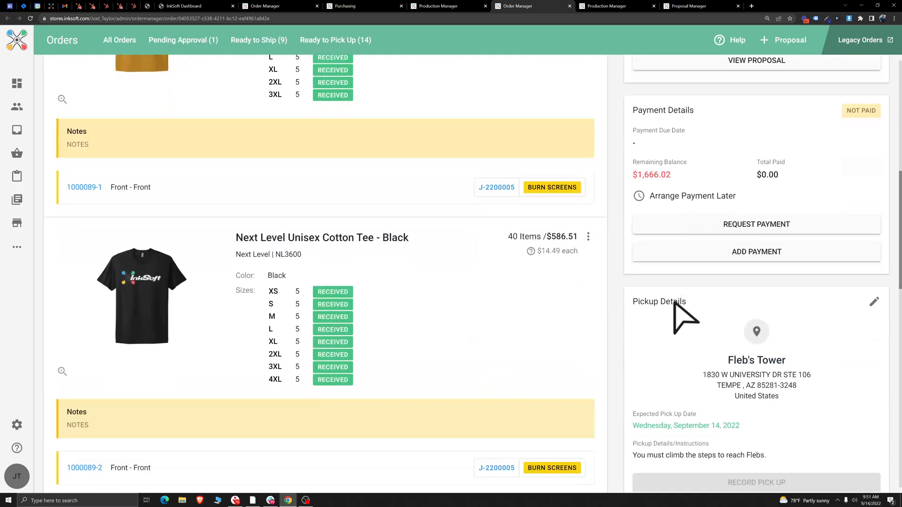
drag(630, 301, 684, 310)
scroll(662, 303, up, 9)
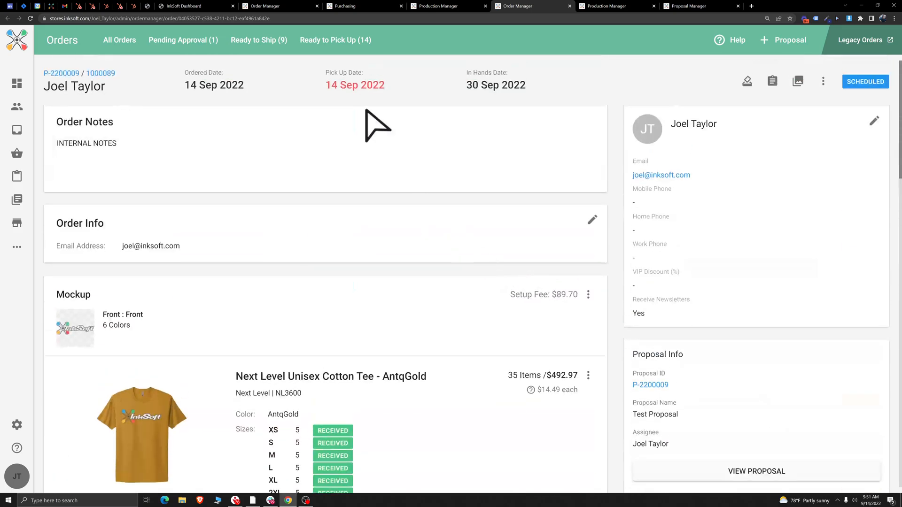
click(700, 5)
click(611, 6)
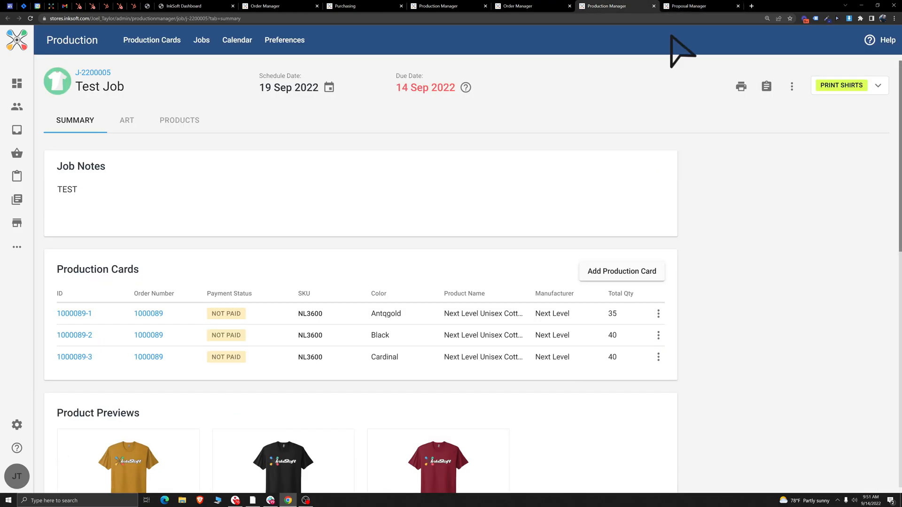
Step: Open the production calendar in Month View and show the jobs scheduled for 19 September
click(234, 44)
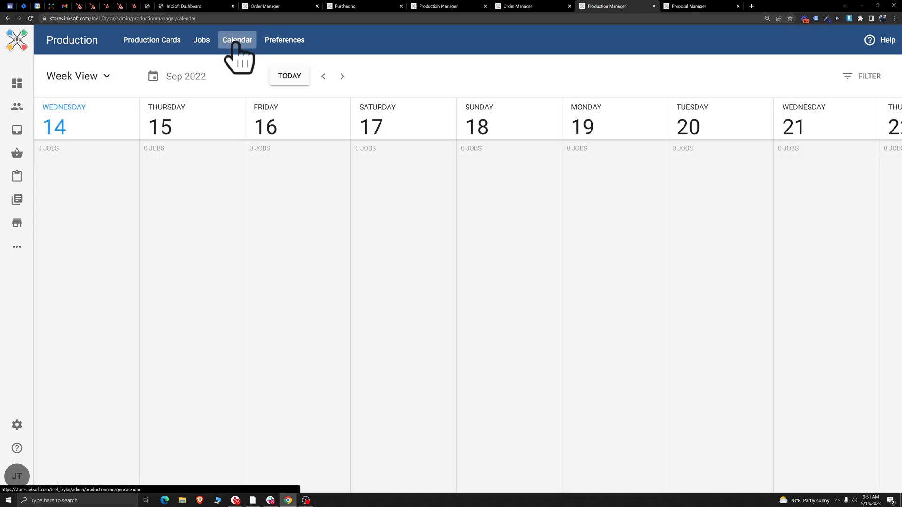
click(99, 77)
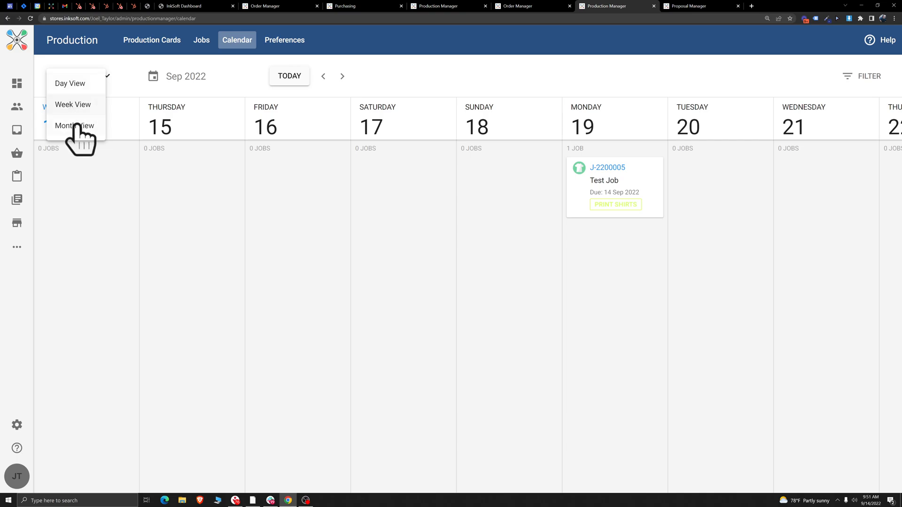
click(77, 126)
scroll(371, 263, down, 1)
click(177, 371)
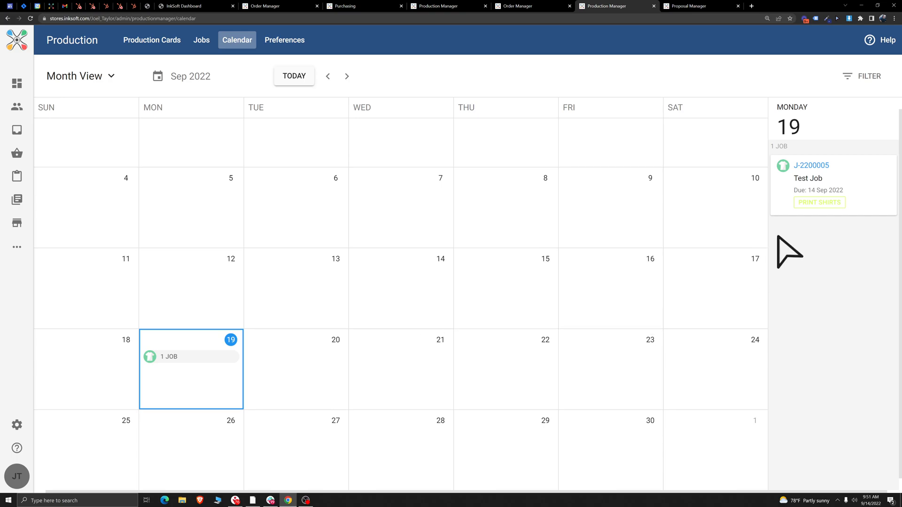
Step: Reschedule the Test Job on the calendar first to 20 September and finally to 21 September, selecting each new date
drag(844, 193, 307, 377)
click(306, 377)
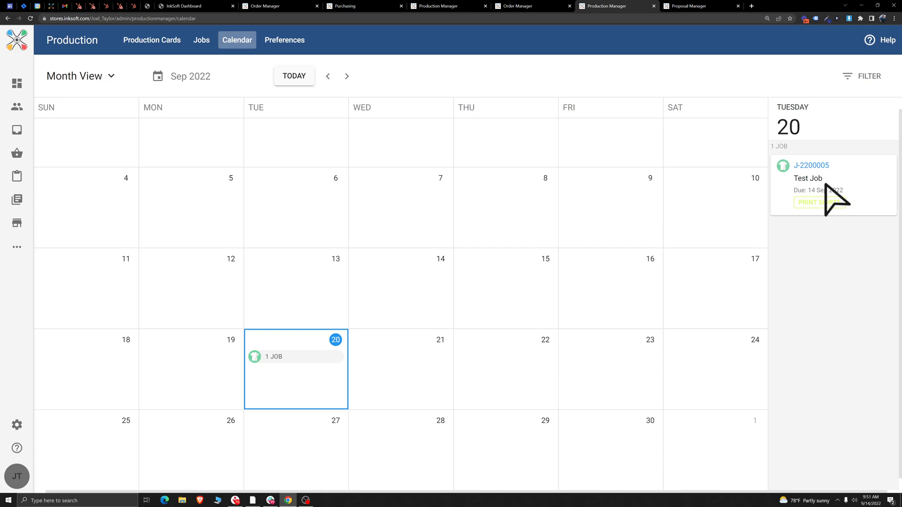
drag(828, 186, 403, 383)
click(402, 383)
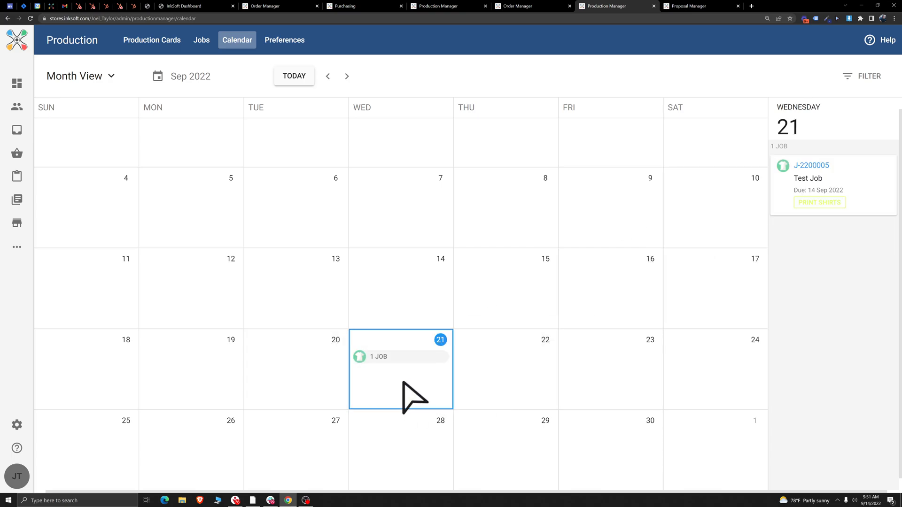
Step: Open the rescheduled Test Job in a separate tab and check its schedule date and its place in the weekly calendar
right_click(812, 167)
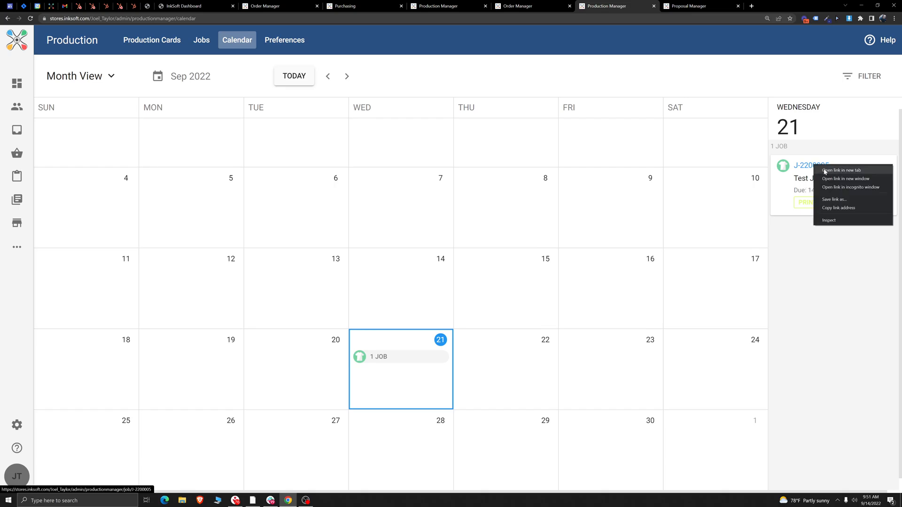
click(829, 171)
click(683, 6)
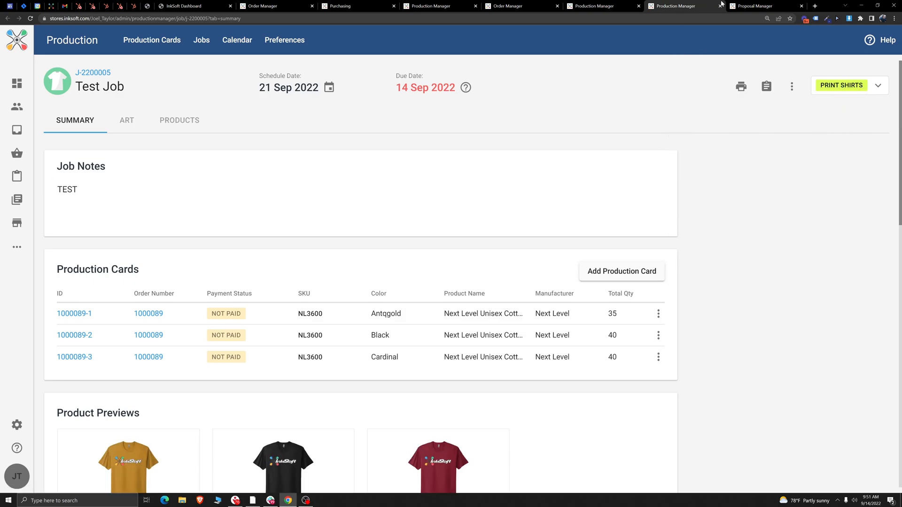
click(234, 41)
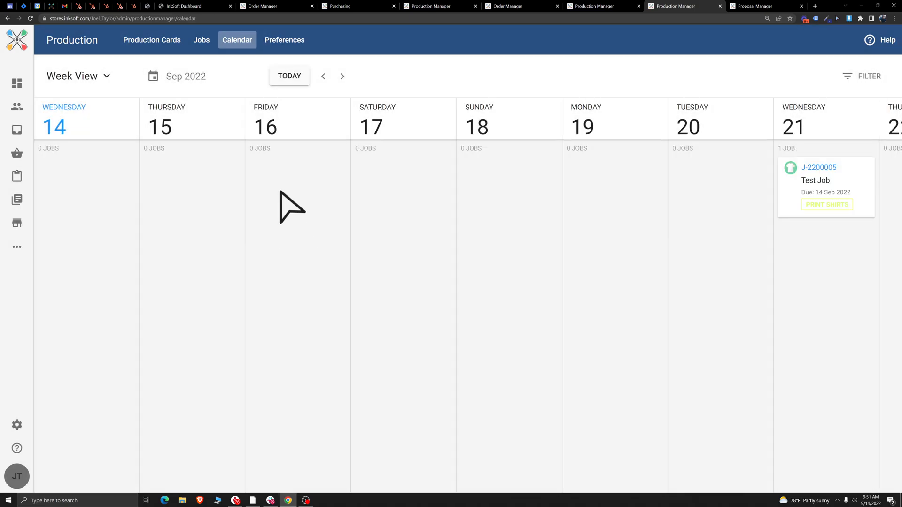
Step: Close the extra calendar tab and return to the InkSoft Dashboard
click(722, 6)
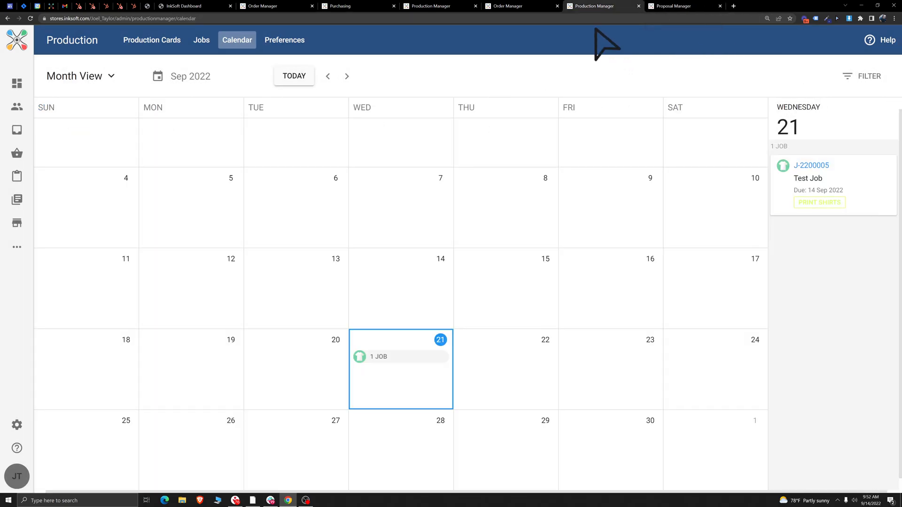
click(193, 6)
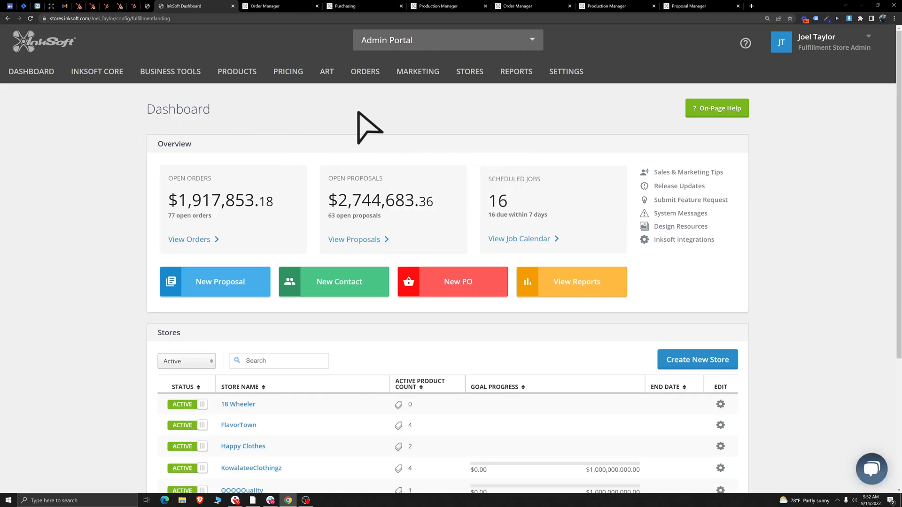